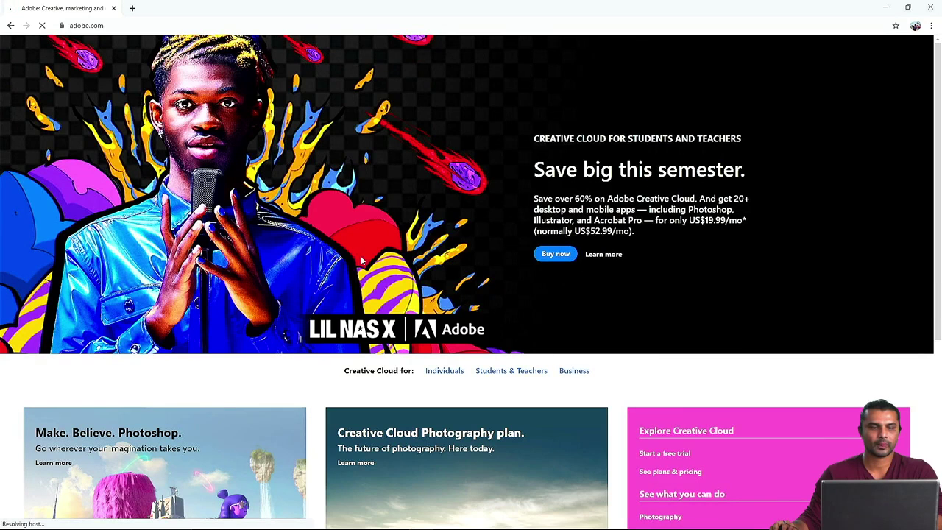
Step: Dismiss the regional site prompt and look over the Creative Cloud offers on the Adobe home page
scroll(502, 237, down, 4)
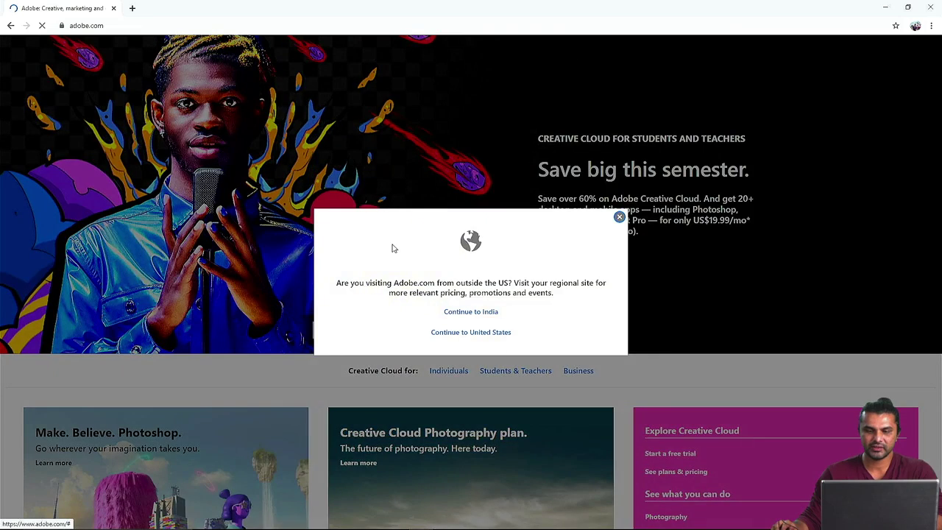
click(619, 217)
scroll(548, 287, down, 7)
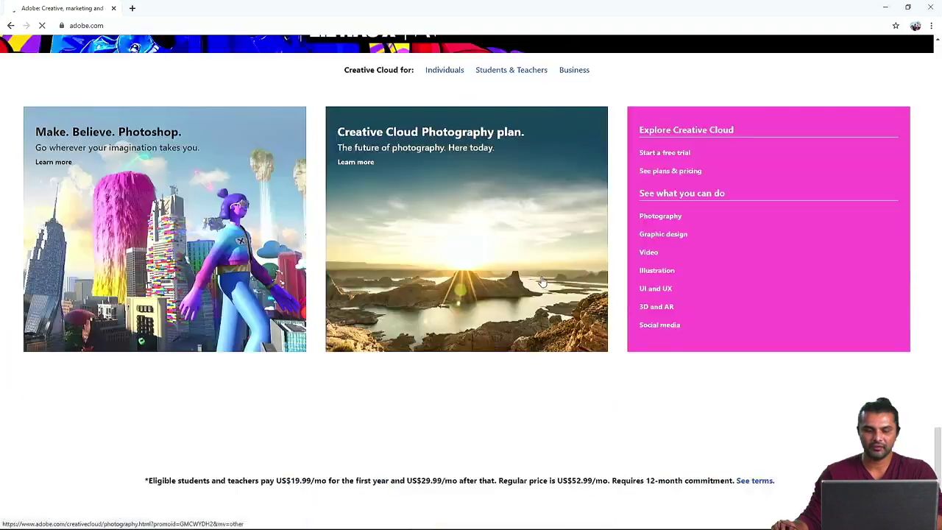
scroll(549, 287, up, 10)
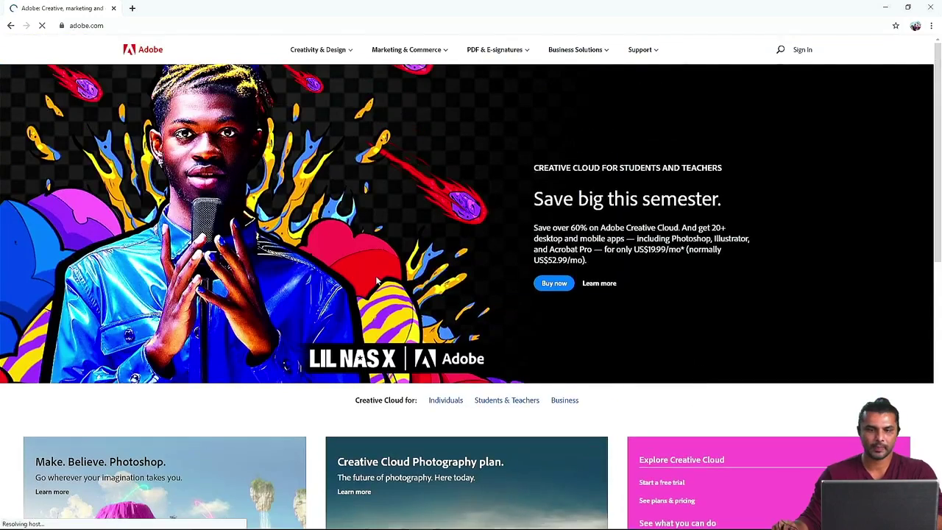
scroll(791, 103, down, 4)
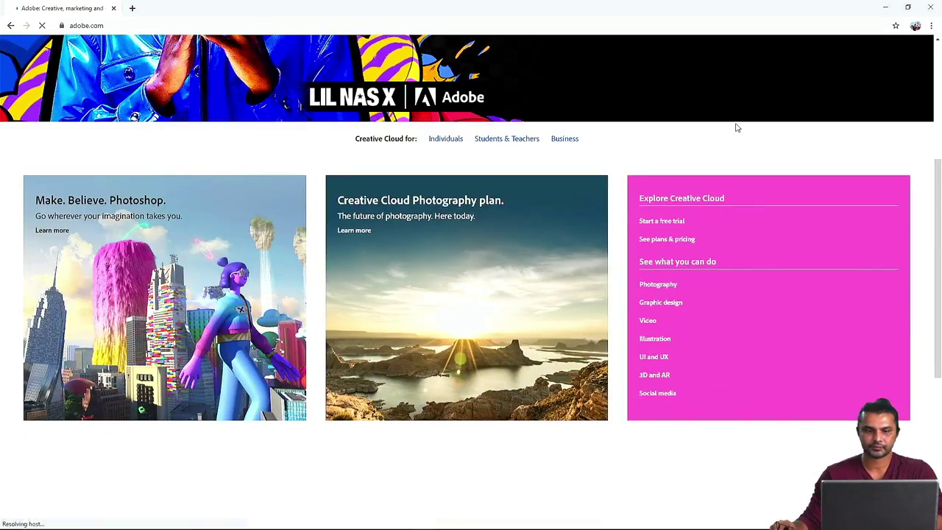
scroll(791, 103, up, 2)
Step: Open the Photoshop product page, dismiss its regional prompt and go to the free trial
click(346, 59)
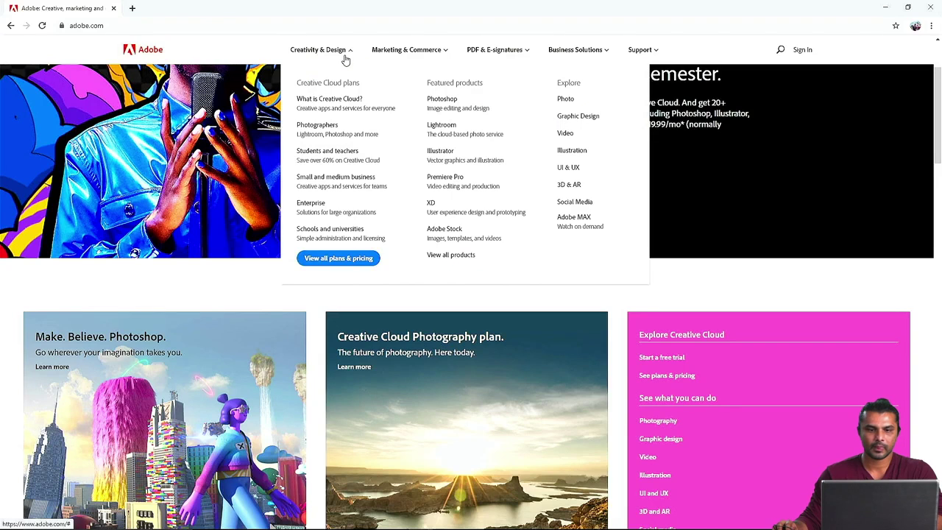
click(443, 104)
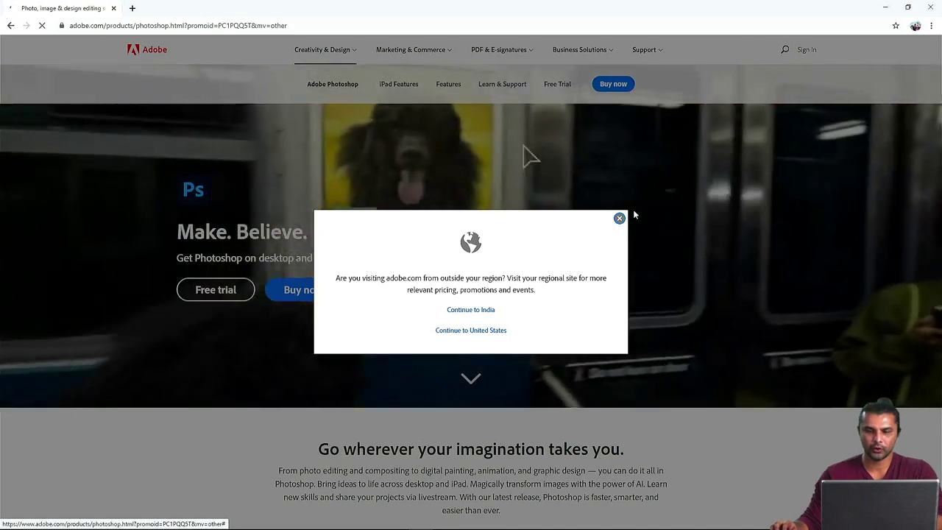
click(620, 218)
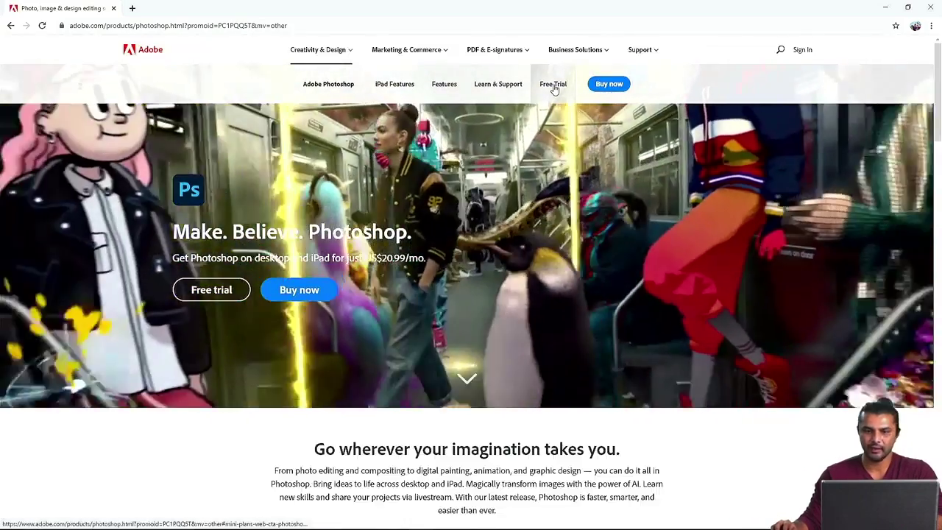
click(554, 86)
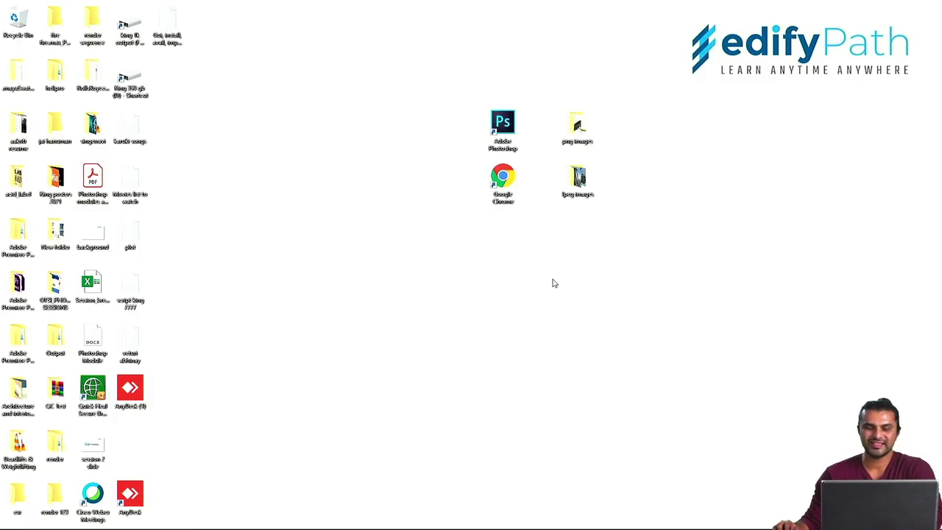
Step: Launch Adobe Photoshop from the desktop
double_click(506, 123)
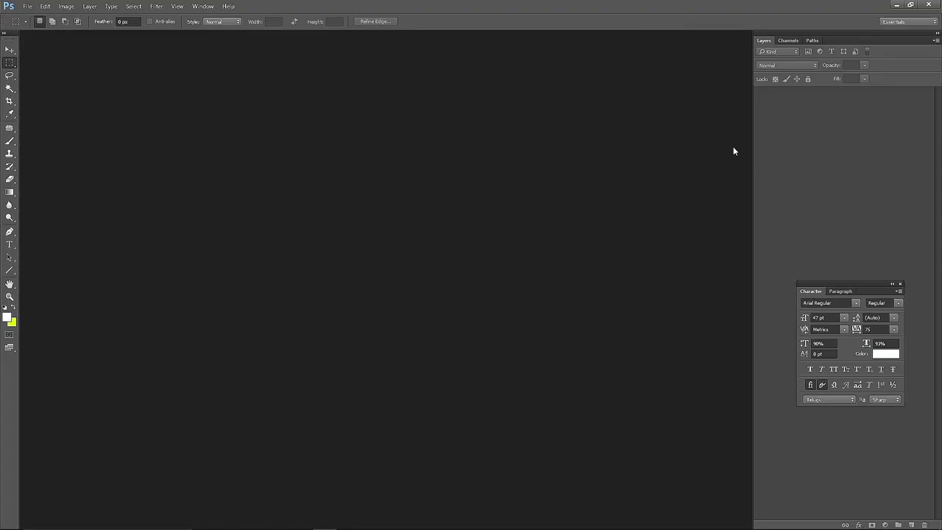
click(27, 9)
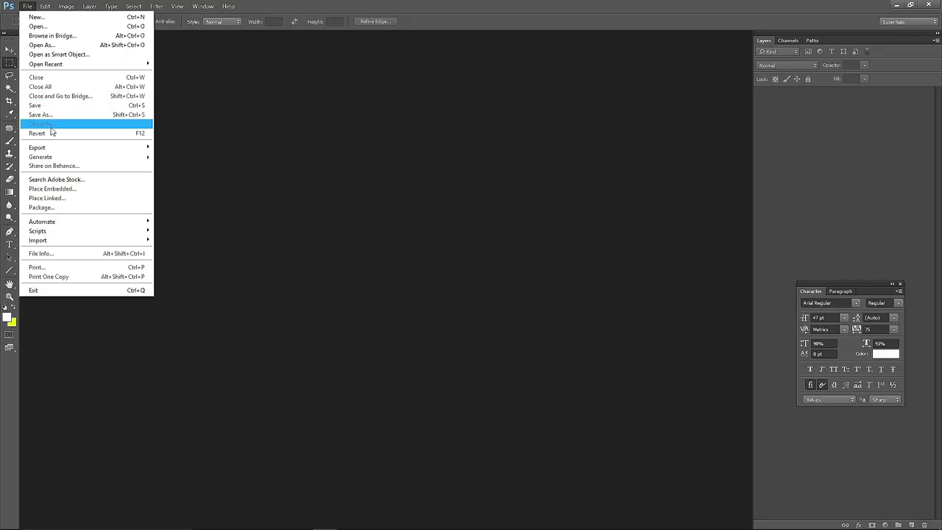
mouse_move(51, 149)
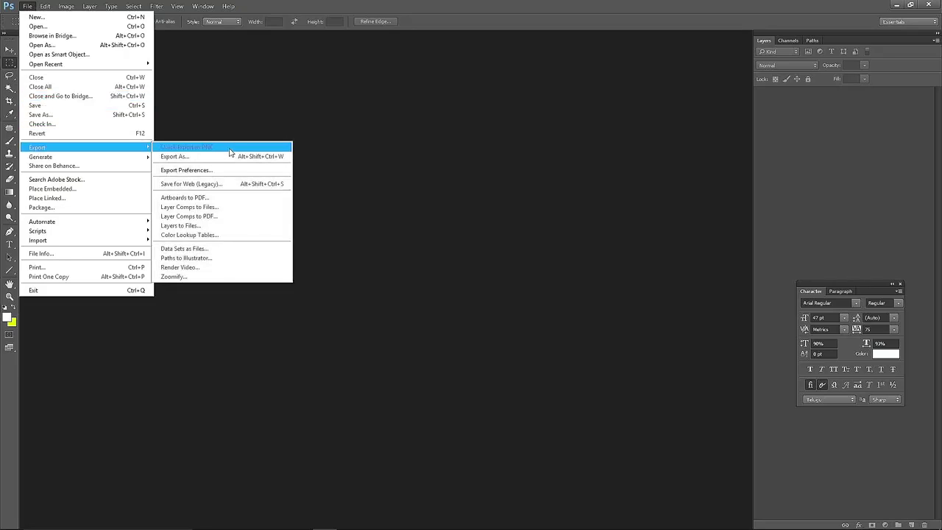
click(222, 82)
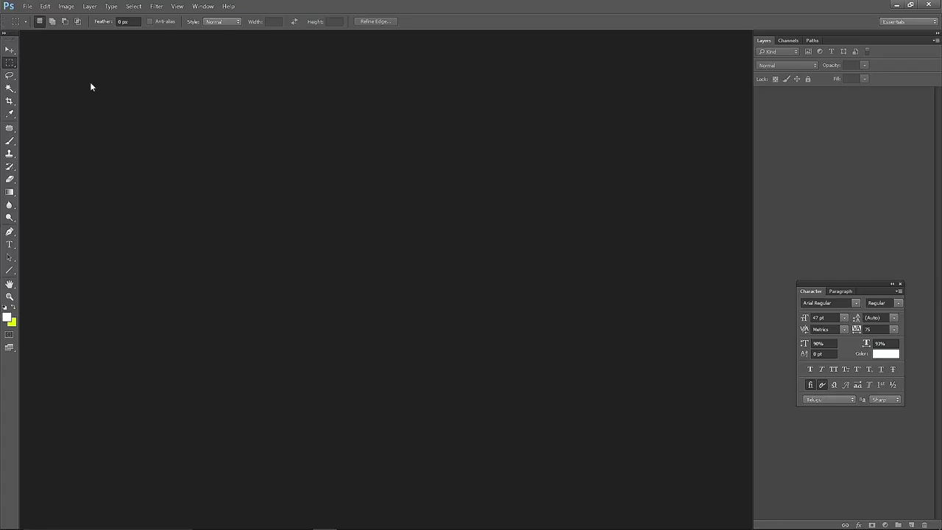
click(45, 7)
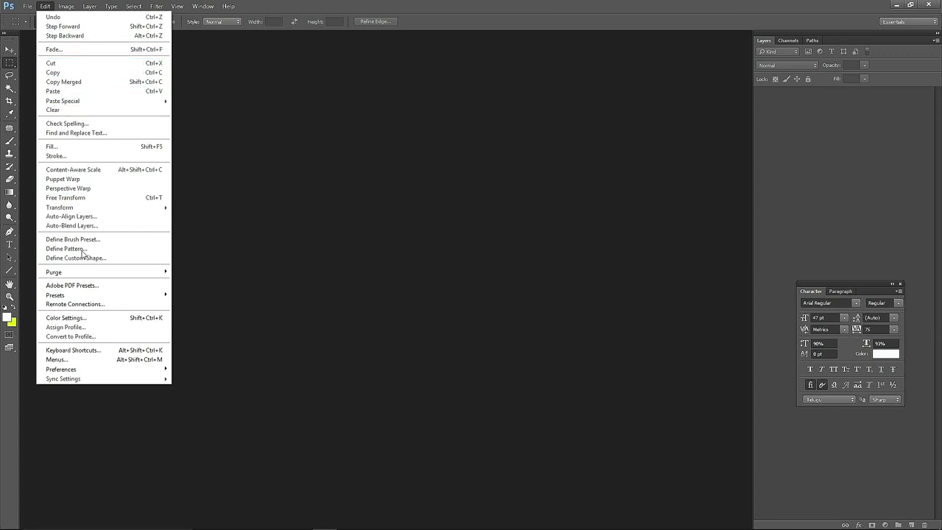
double_click(47, 8)
mouse_move(68, 7)
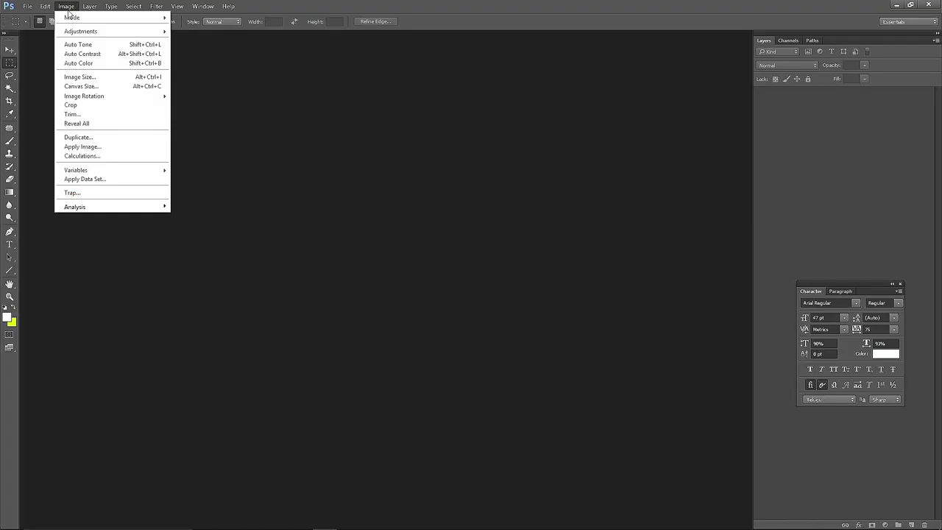
mouse_move(77, 207)
key(Escape)
key(Escape)
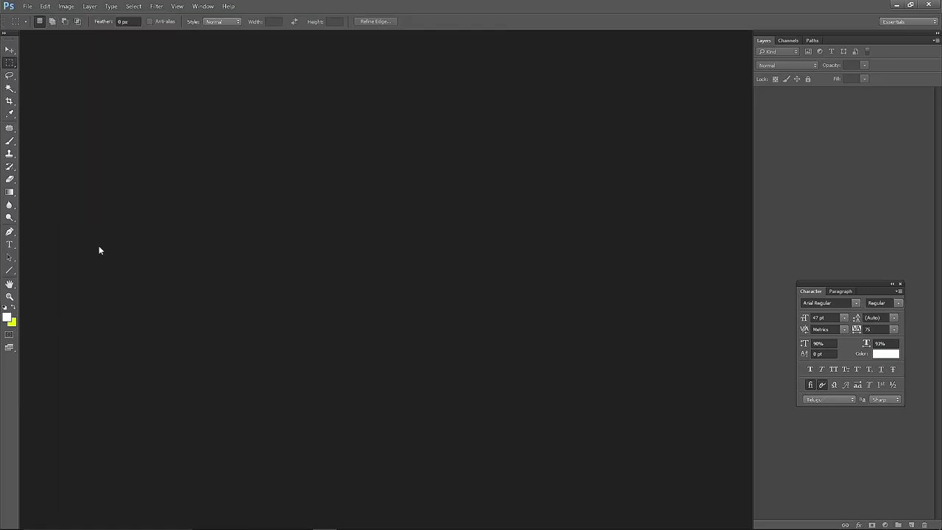
click(89, 7)
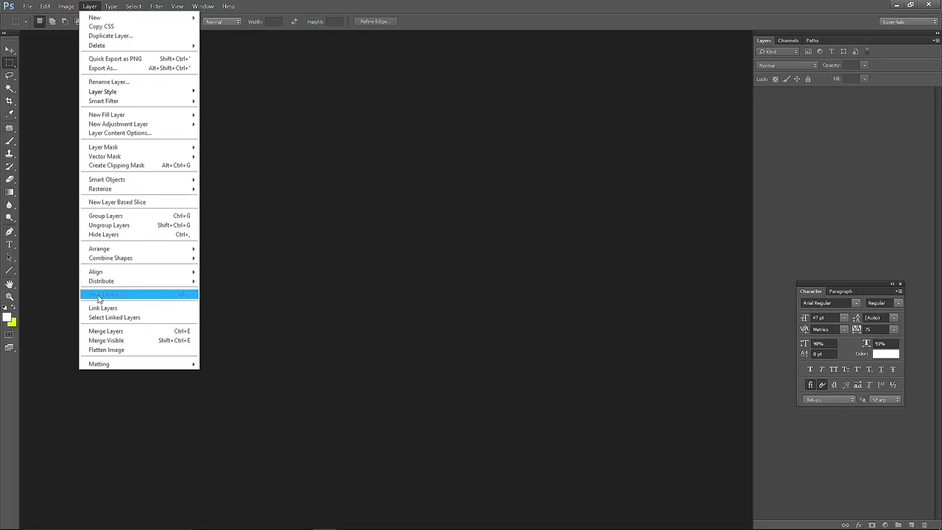
click(293, 166)
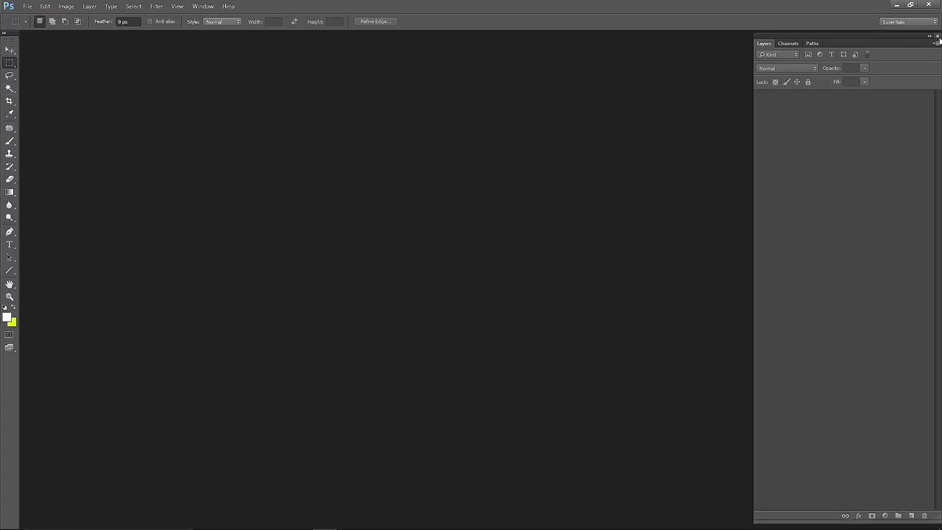
Step: Move the floating Layers panel group slightly lower in the workspace
mouse_move(845, 35)
mouse_down()
mouse_move(667, 57)
mouse_move(848, 40)
mouse_up()
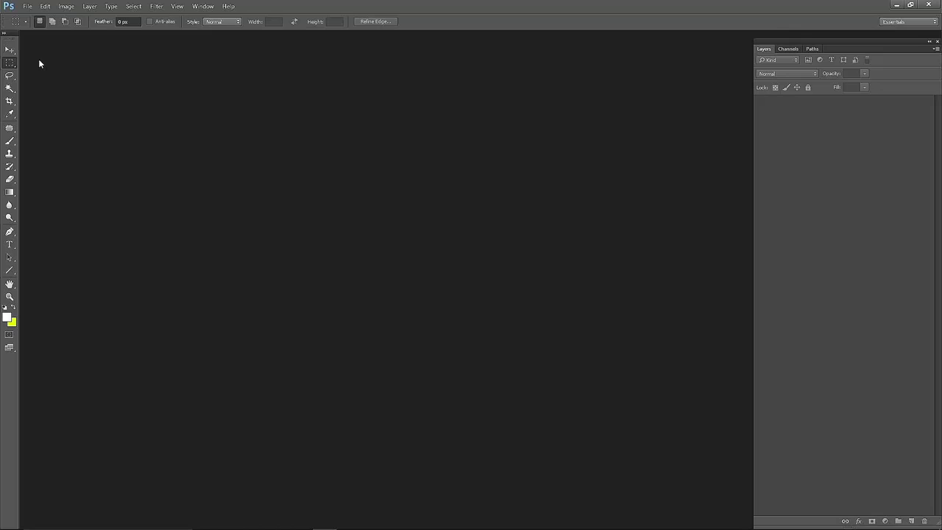
Step: Start a new document and name it "new Document."
click(28, 7)
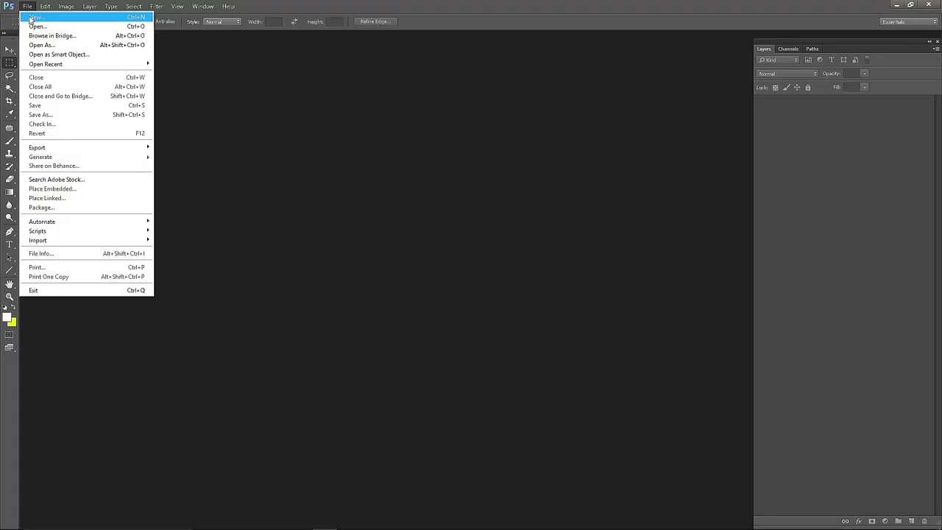
click(32, 16)
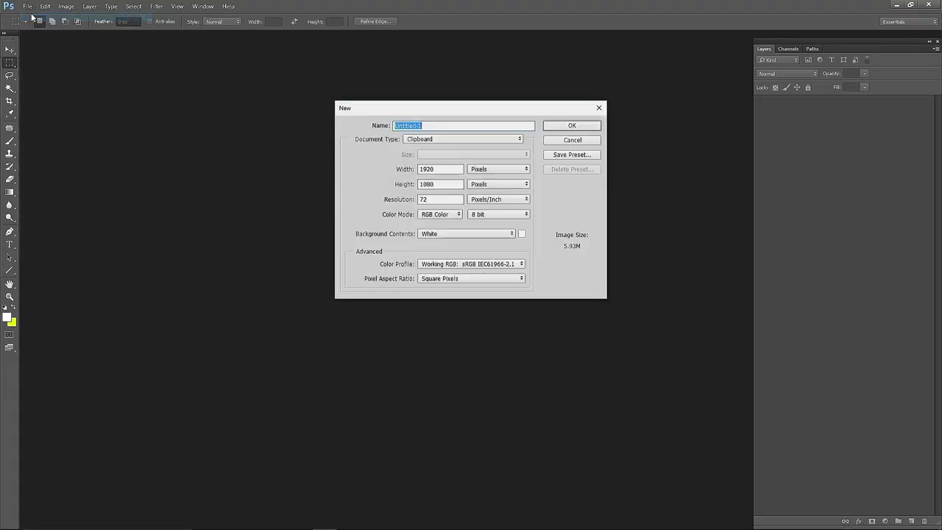
drag(398, 113, 378, 103)
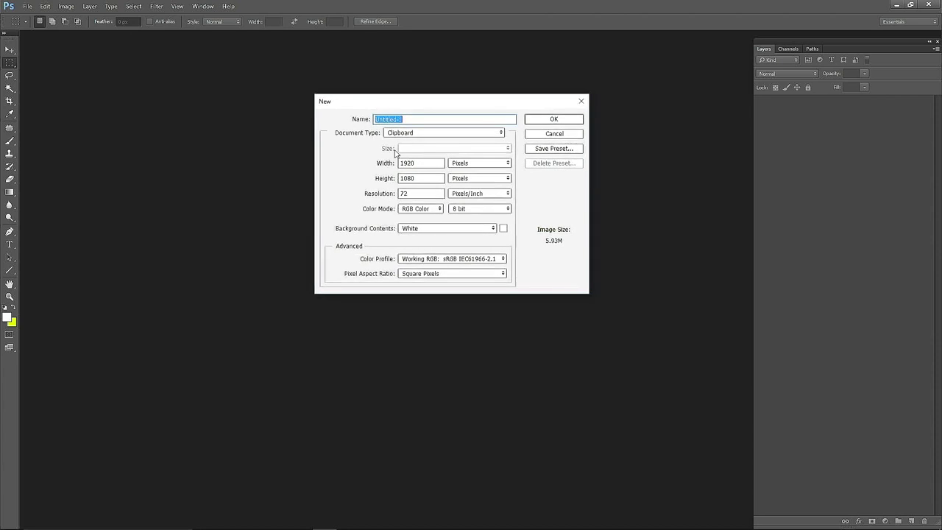
click(414, 119)
drag(420, 119, 372, 116)
text(new Document.)
Step: Set the new document's type to International Paper and its size to A4
click(430, 135)
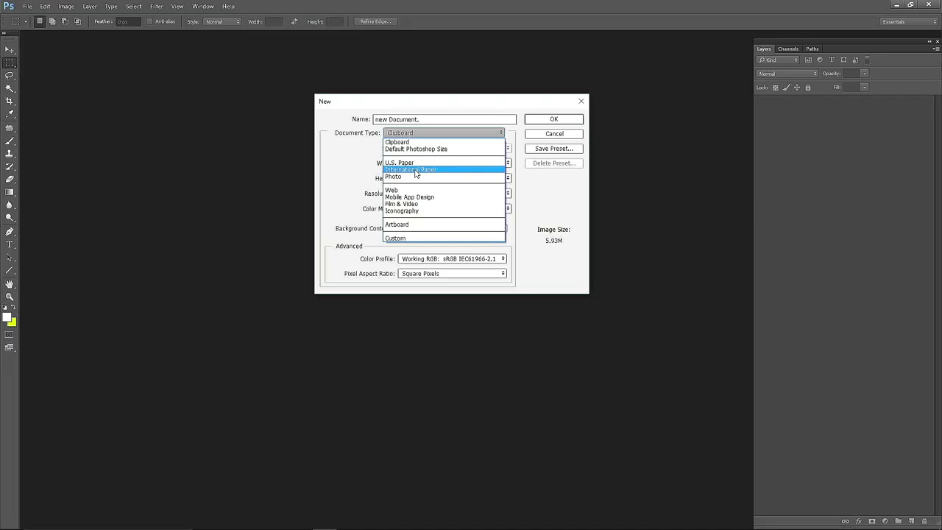
click(416, 170)
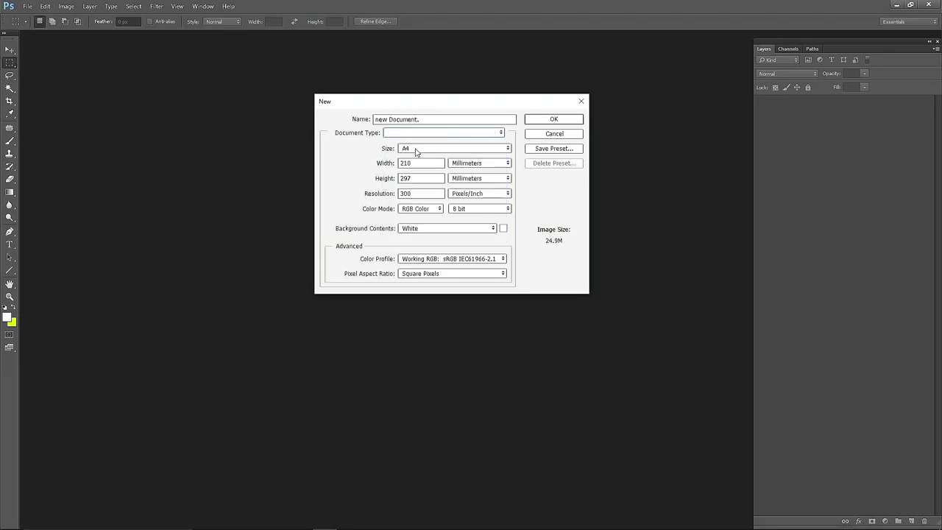
click(414, 149)
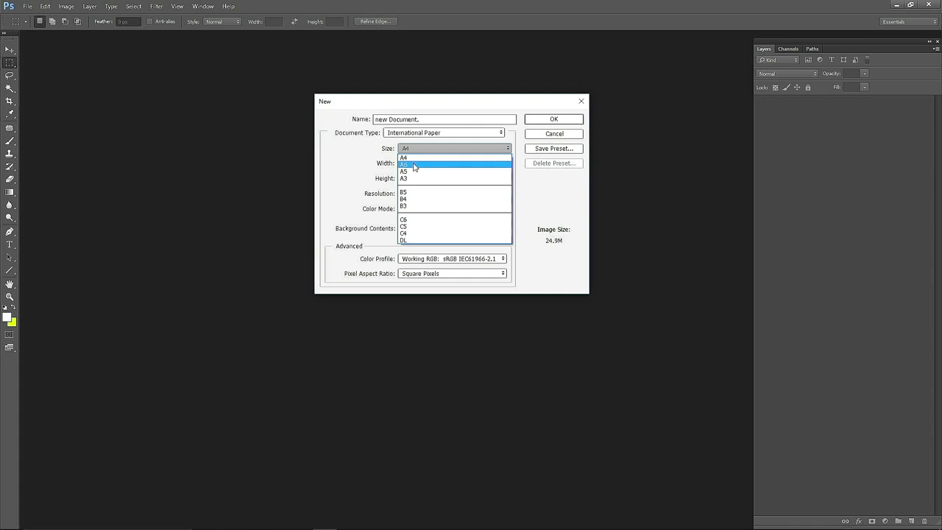
click(372, 154)
click(415, 149)
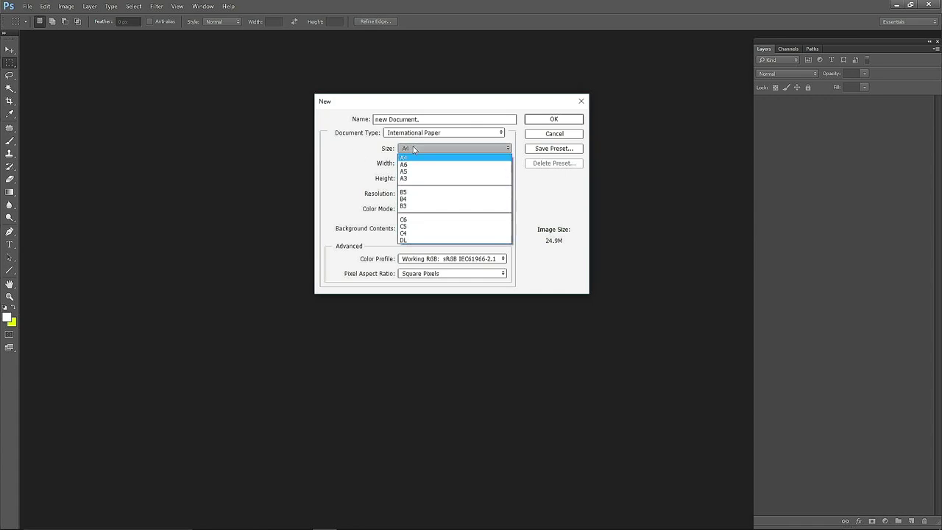
click(409, 159)
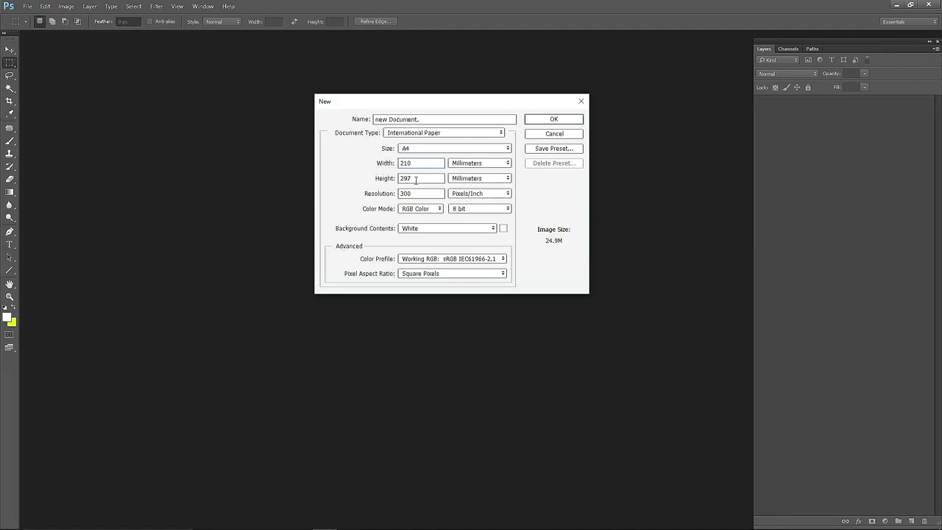
Step: Try the new document's width and height units in inches and in centimeters
click(469, 163)
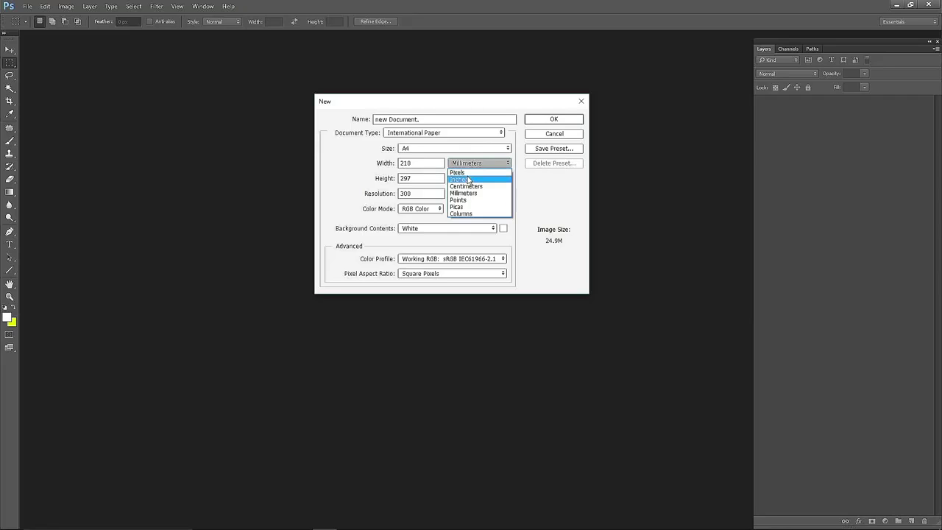
click(469, 180)
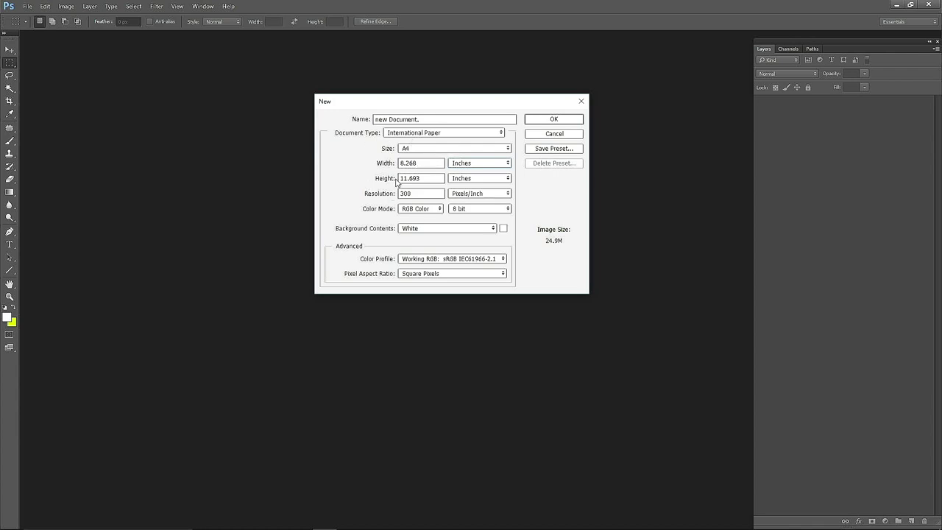
click(471, 169)
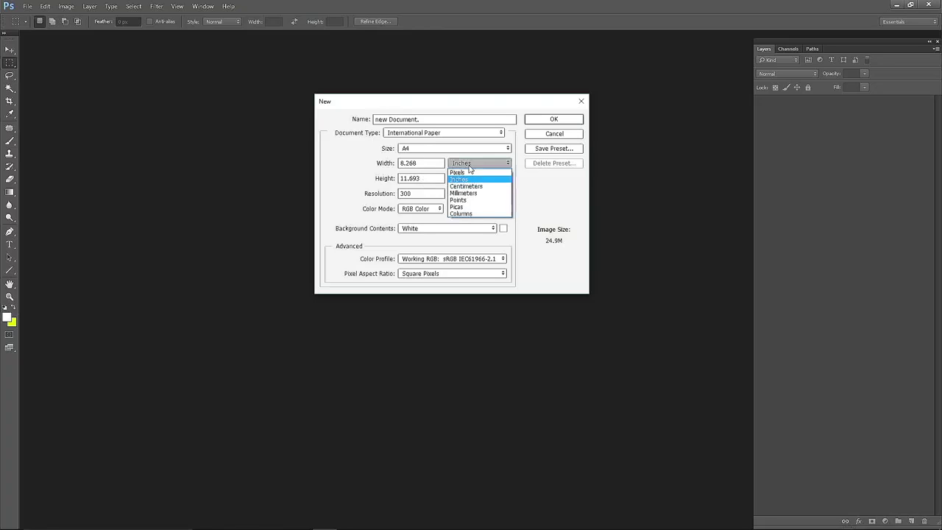
click(469, 187)
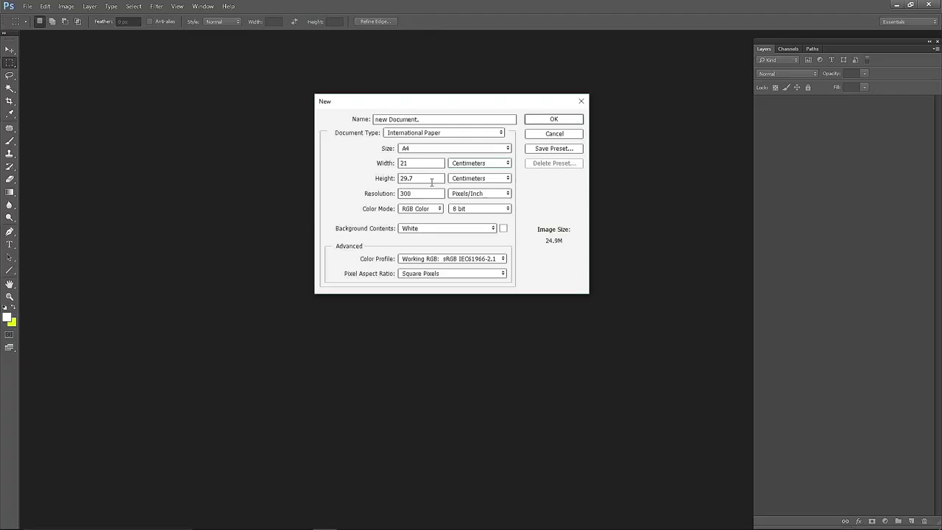
Step: Set the new document's dimension units to pixels and its resolution to 150 pixels/inch
click(468, 166)
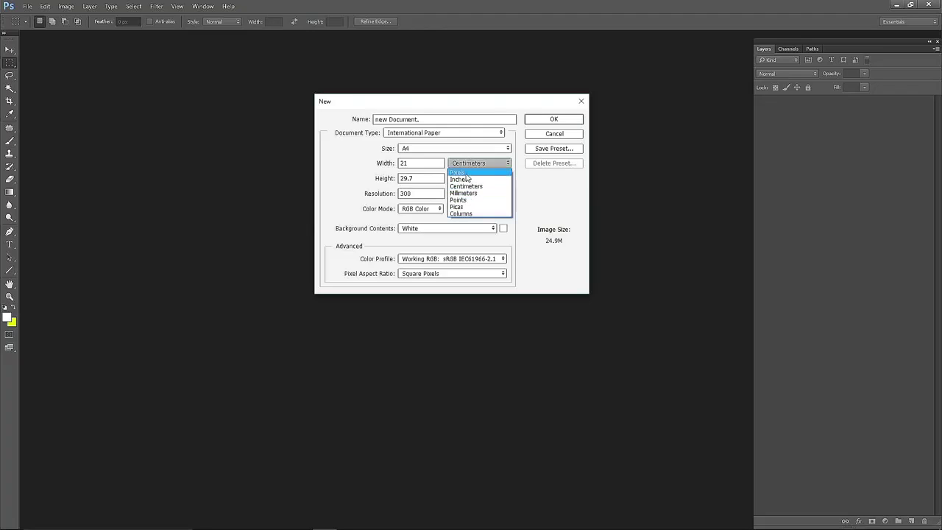
click(466, 172)
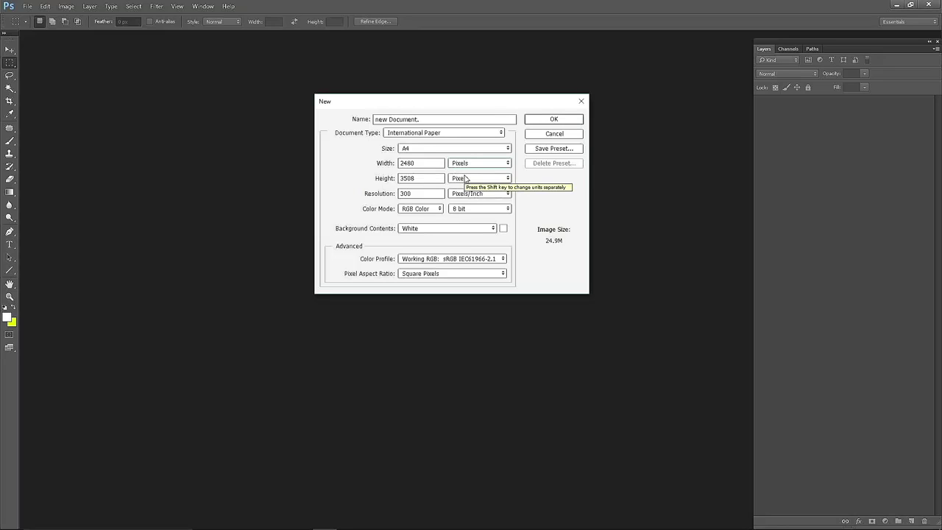
double_click(414, 193)
click(414, 193)
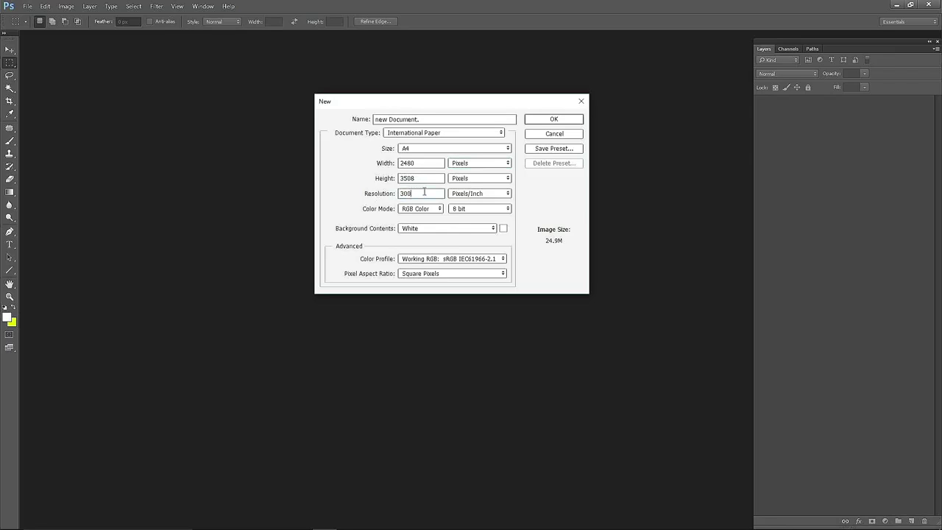
drag(424, 193, 395, 194)
text(150)
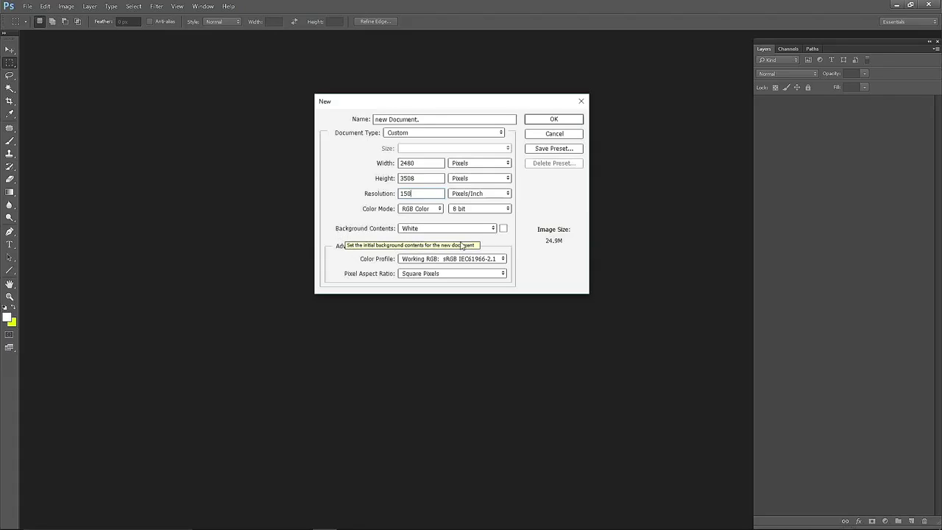
Step: Set the new document's background contents to Transparent and create the document
click(436, 229)
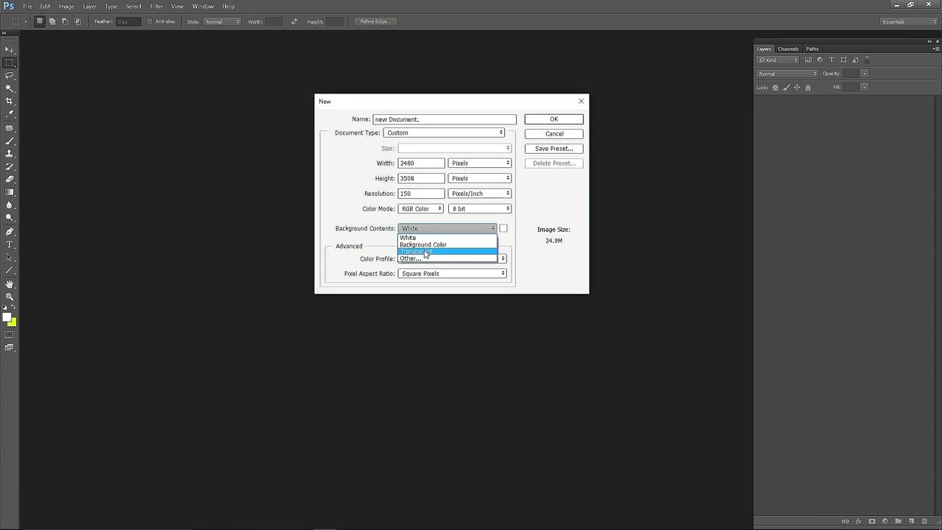
click(425, 252)
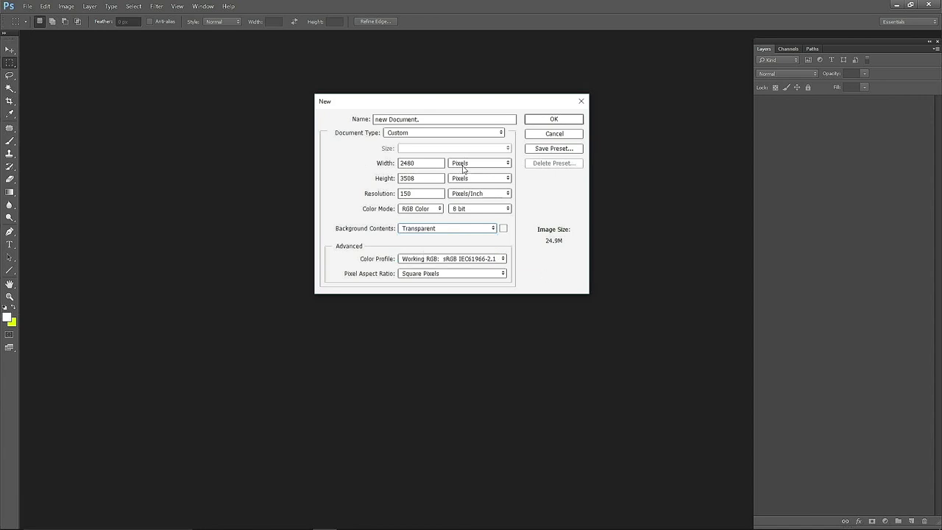
click(554, 121)
click(553, 122)
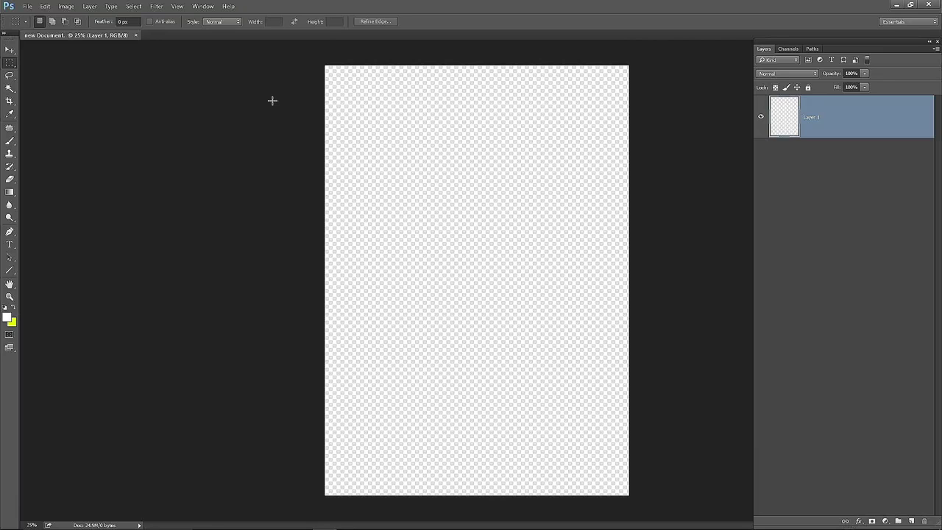
Step: Place the our-bird-shop-image file from the png images folder on the desktop as an embedded image
click(28, 7)
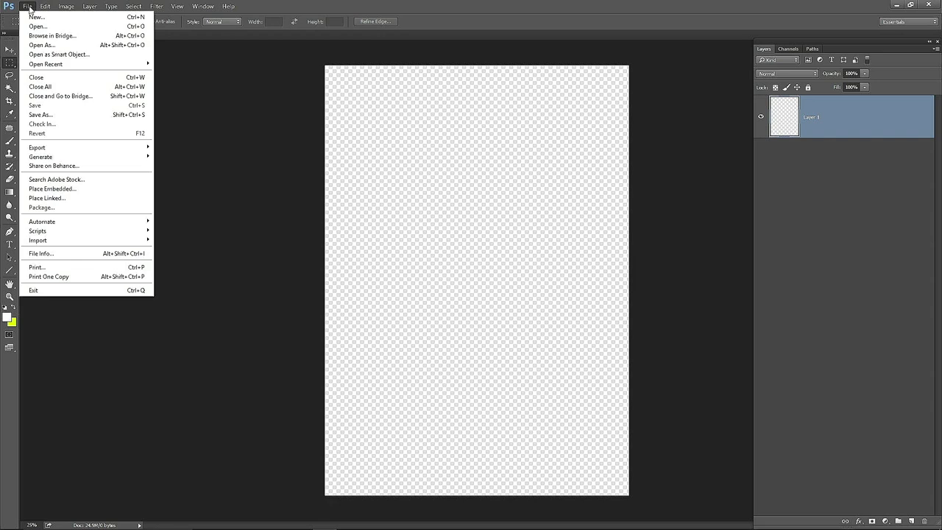
click(48, 191)
double_click(339, 257)
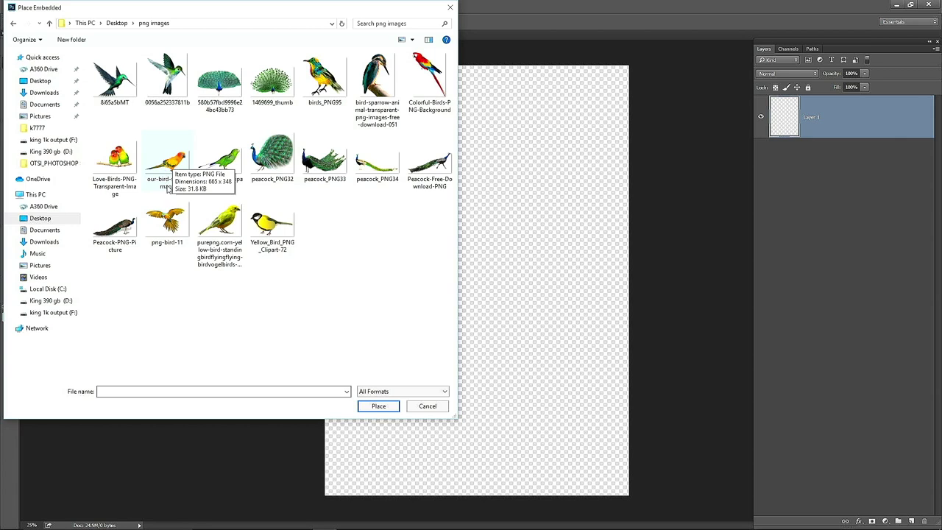
click(164, 161)
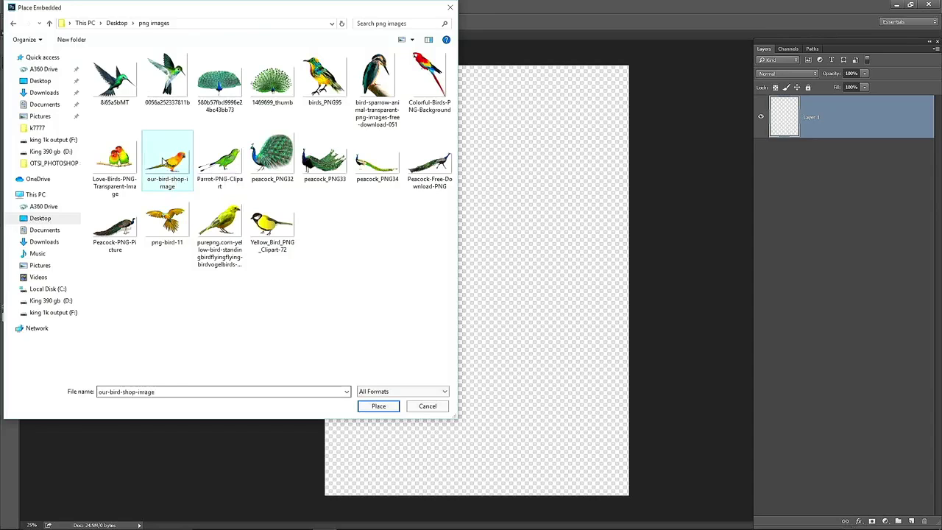
click(378, 407)
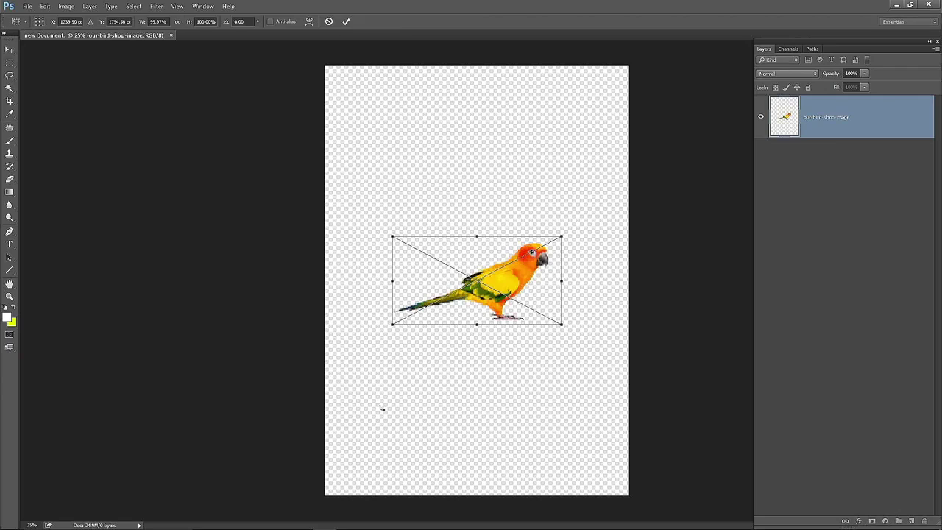
Step: Enlarge the placed parrot to about 159% width and 170% height, position it near the top of the canvas and commit the placement
drag(512, 286, 471, 213)
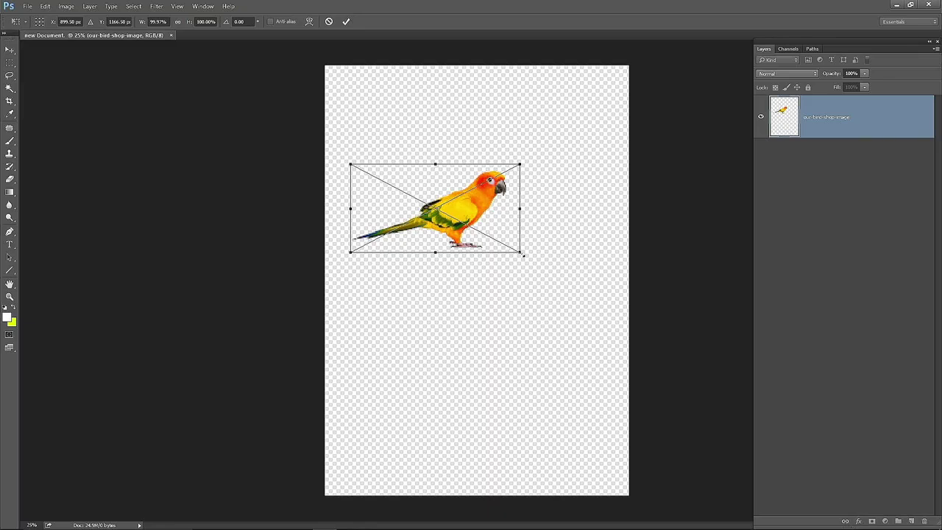
drag(522, 254, 626, 315)
drag(539, 245, 528, 160)
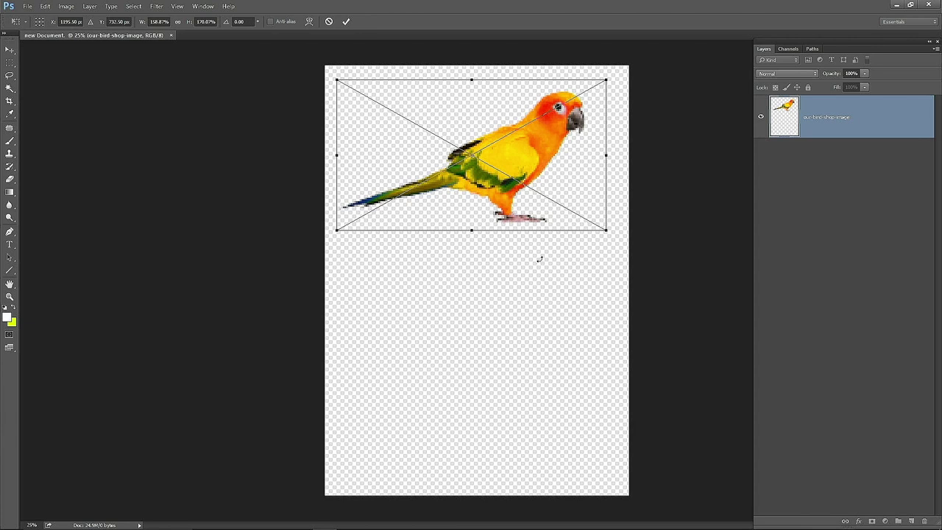
key(Return)
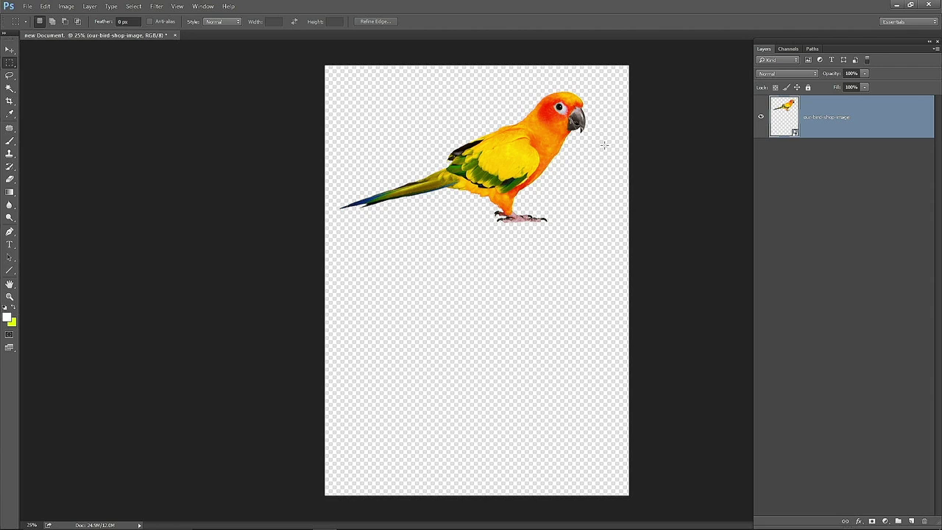
Step: Switch to the desktop, open the Jpeg images folder in File Explorer and enlarge its thumbnails
click(897, 5)
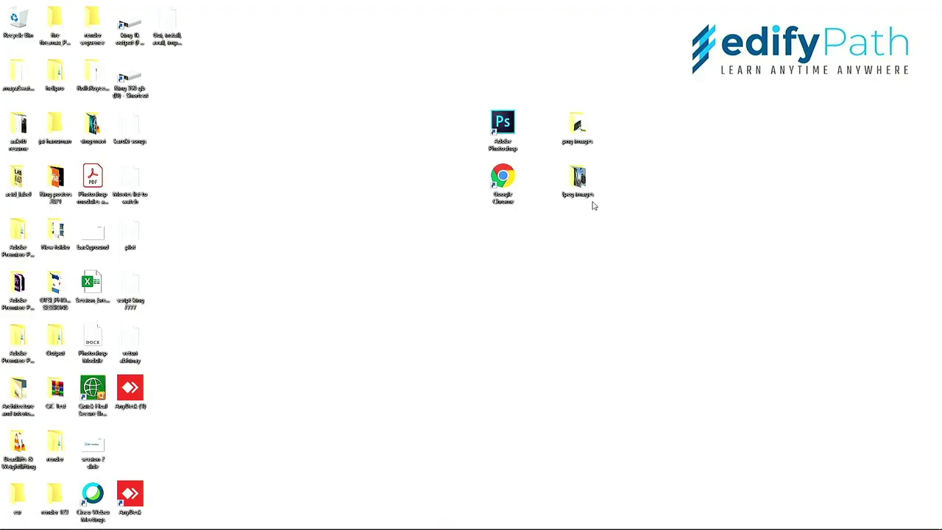
double_click(582, 179)
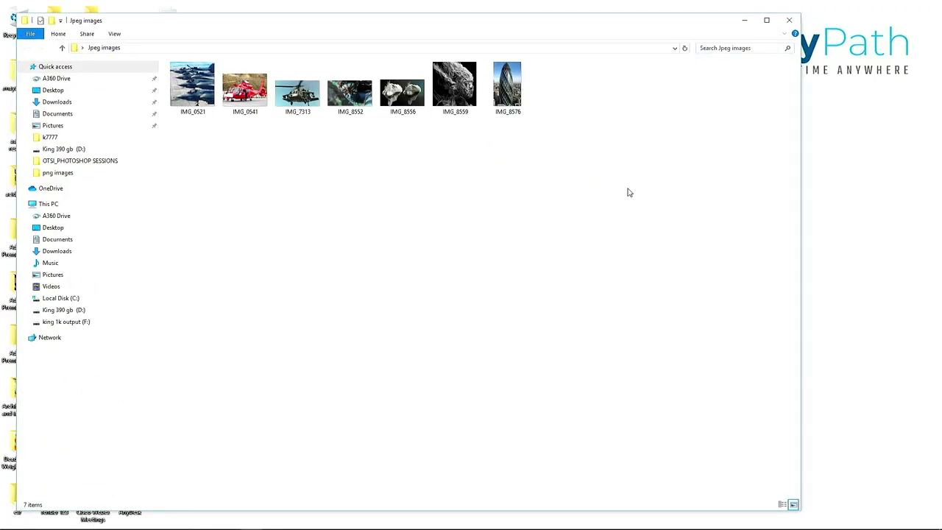
right_click(337, 164)
mouse_move(412, 167)
click(485, 167)
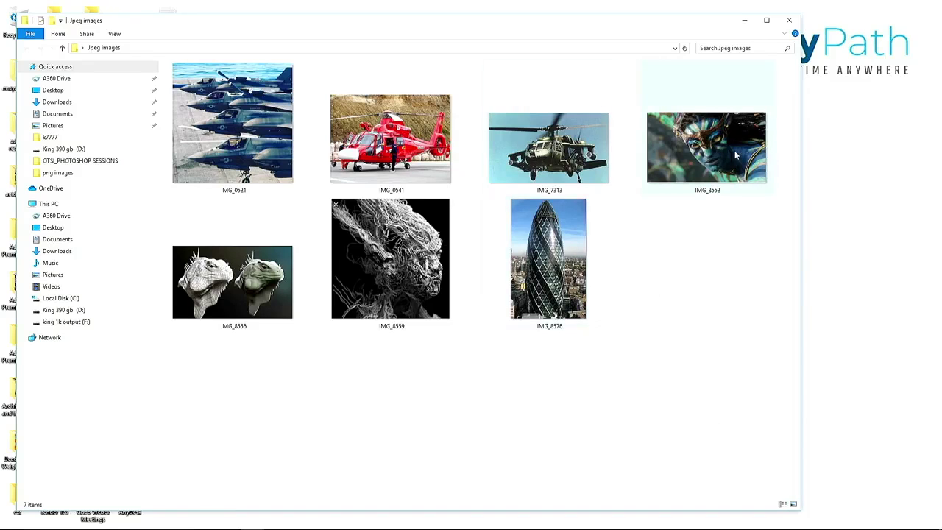
Step: Bring IMG_8552 from the folder into the Photoshop document, position it directly below the parrot and commit the placement
click(710, 147)
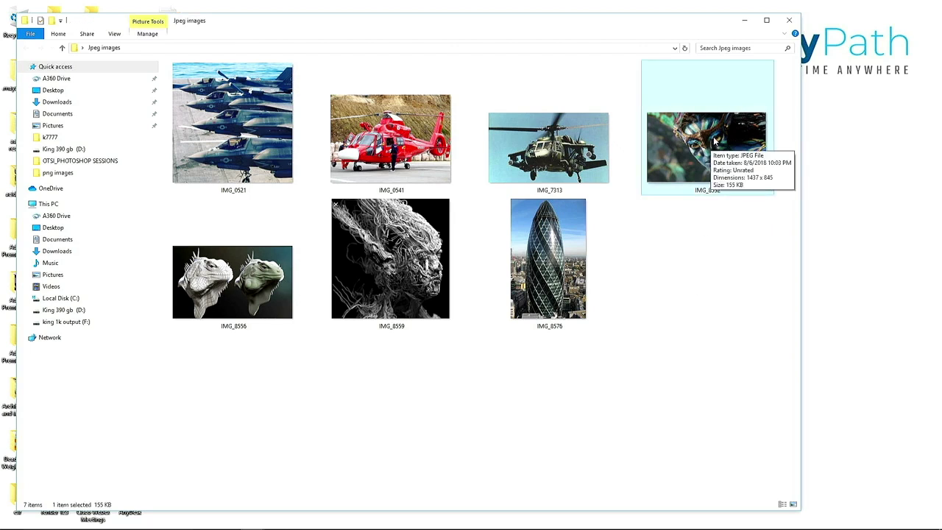
drag(714, 126, 324, 522)
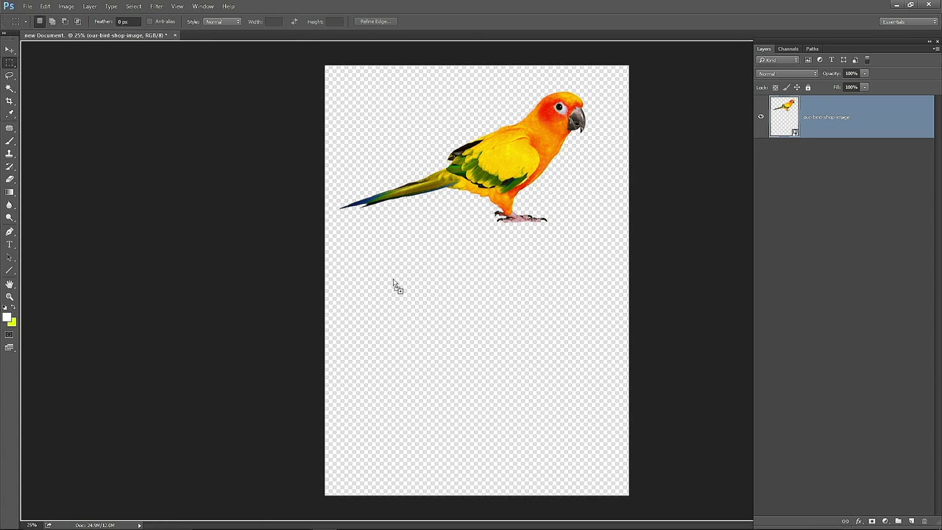
drag(394, 285, 393, 280)
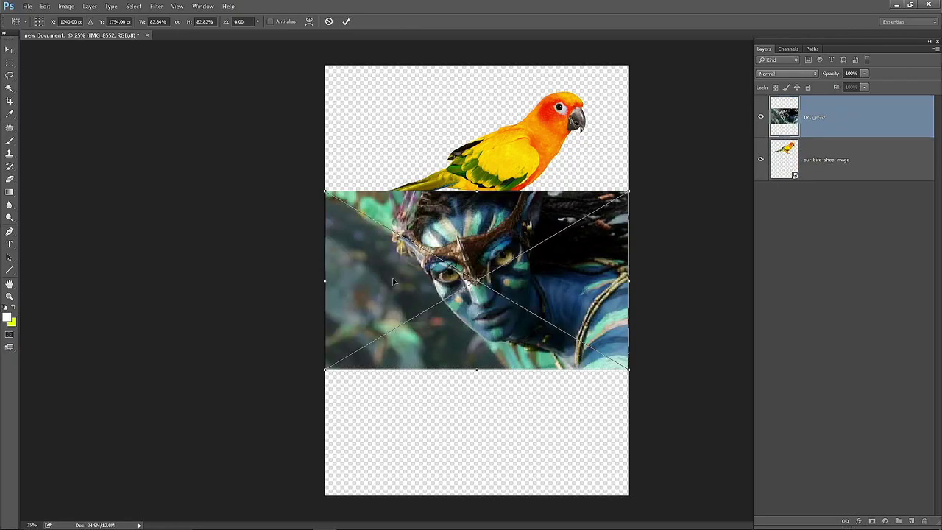
drag(541, 288, 513, 160)
drag(520, 195, 585, 295)
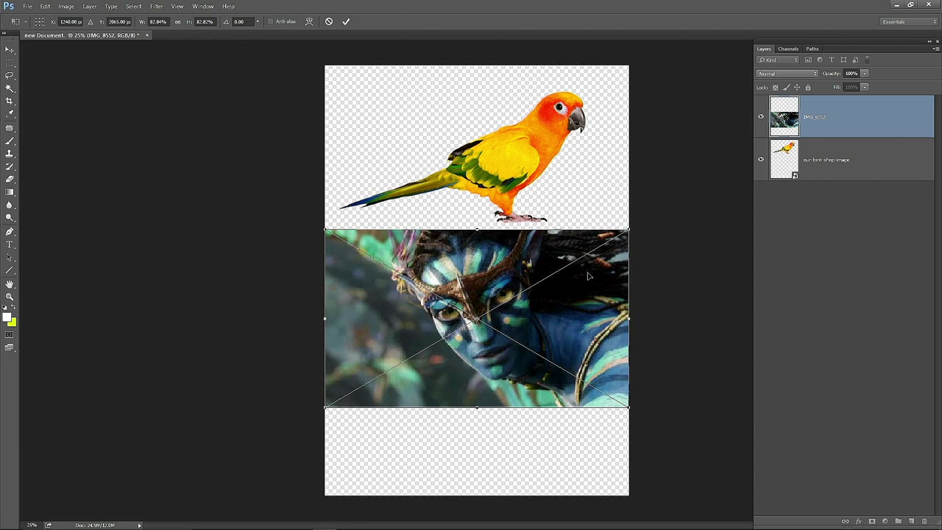
key(m)
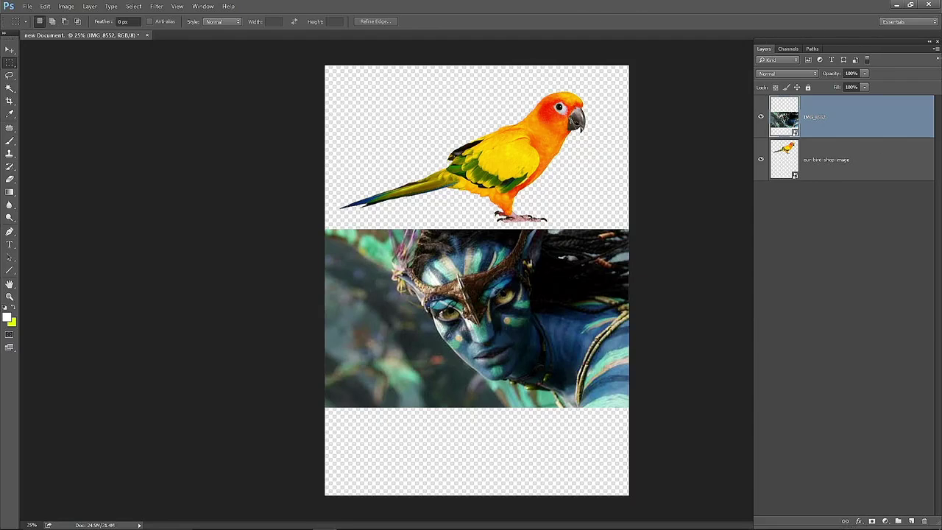
Step: Hide and show the parrot layer and the IMG_8552 layer in turn to see which image each one holds
drag(806, 45, 781, 43)
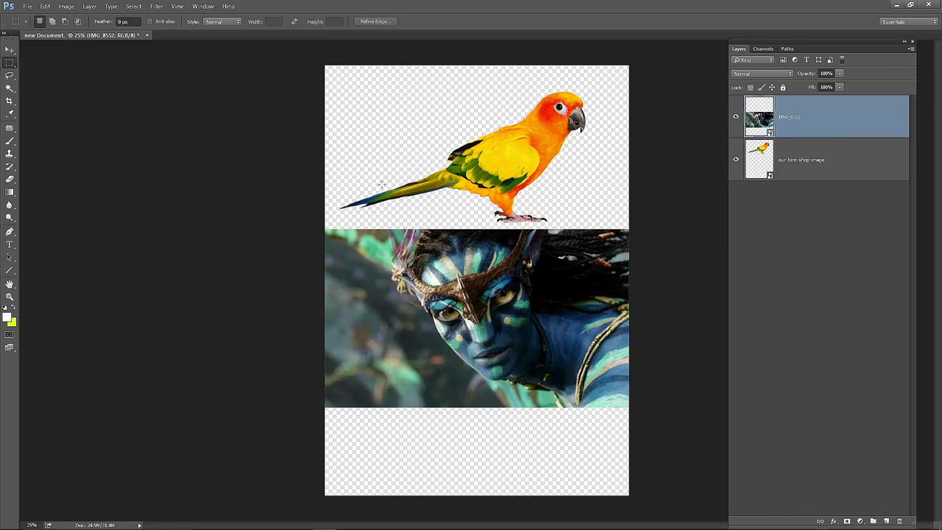
key(v)
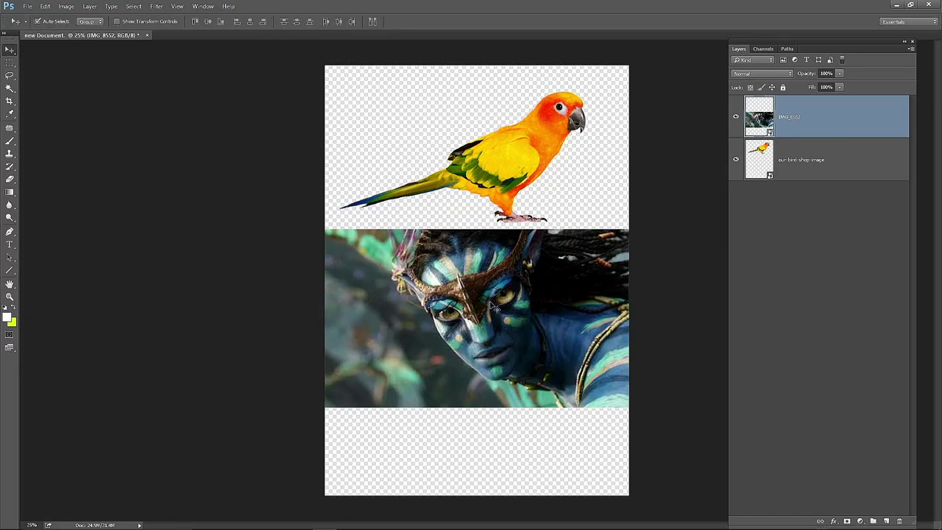
click(736, 160)
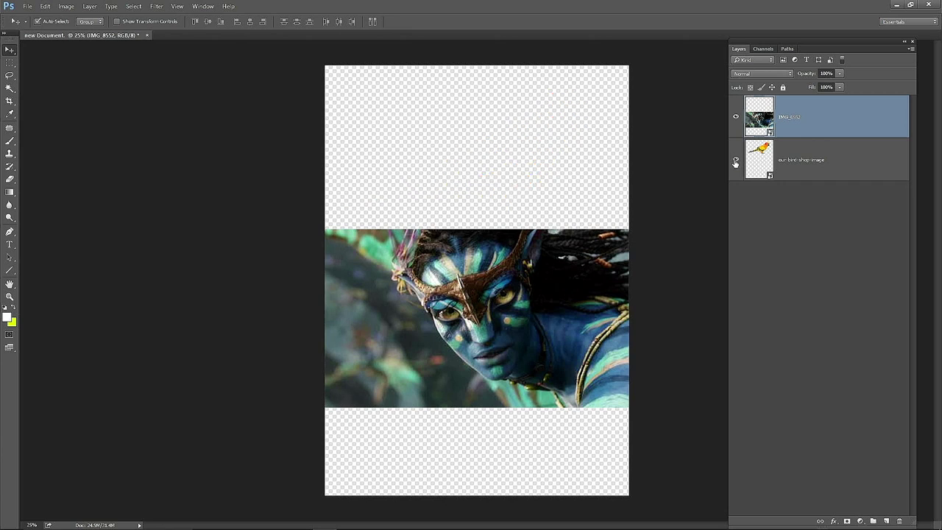
click(736, 160)
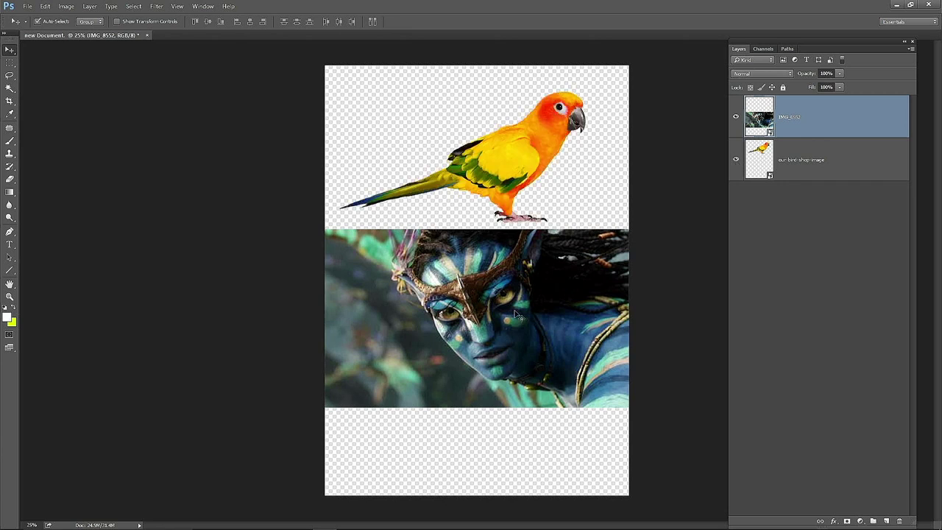
click(736, 118)
click(736, 118)
drag(773, 39, 786, 39)
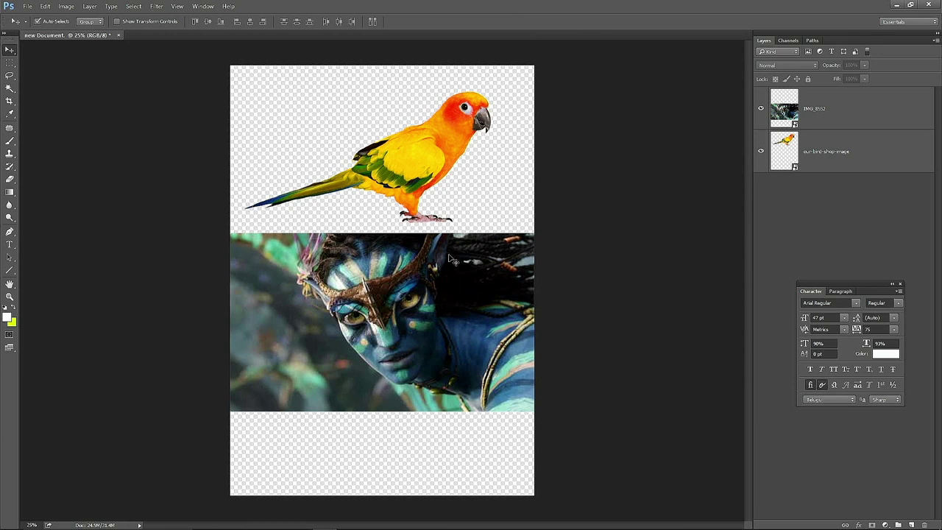
Step: Start another new document and name it "type 2"
click(27, 6)
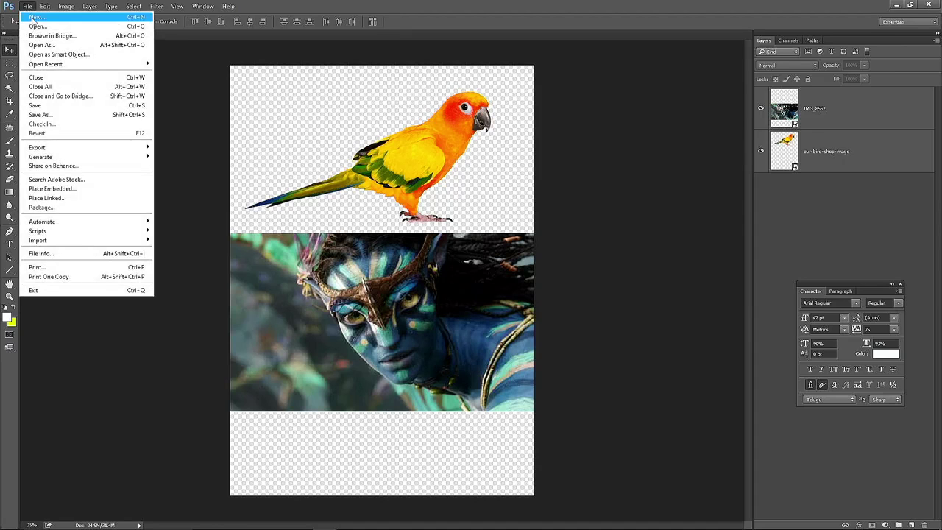
click(33, 17)
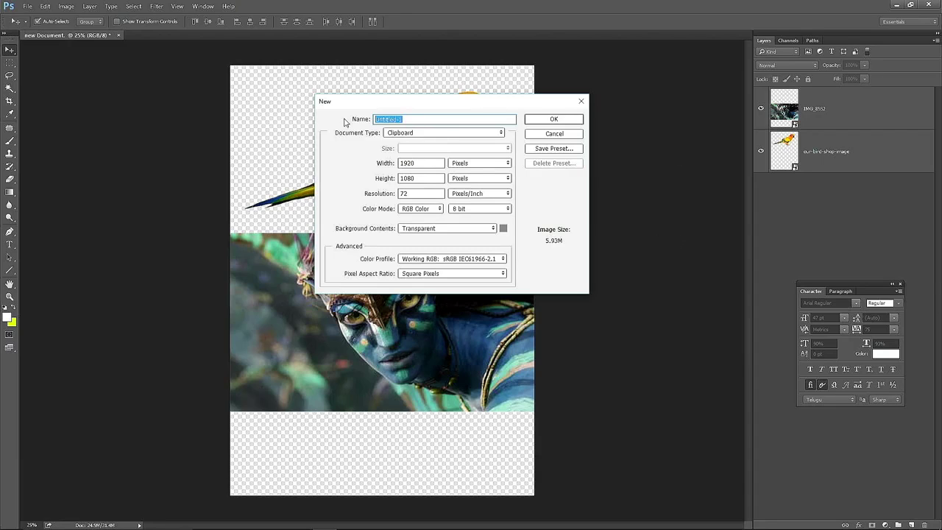
key(BackSpace)
text(type 2)
Step: Set the type 2 document's type to International Paper and its size to A3
click(403, 134)
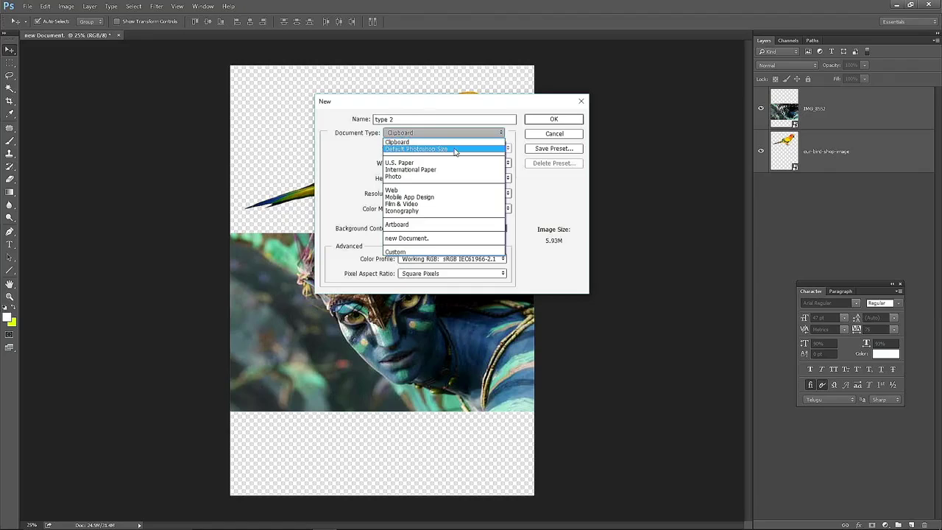
click(417, 171)
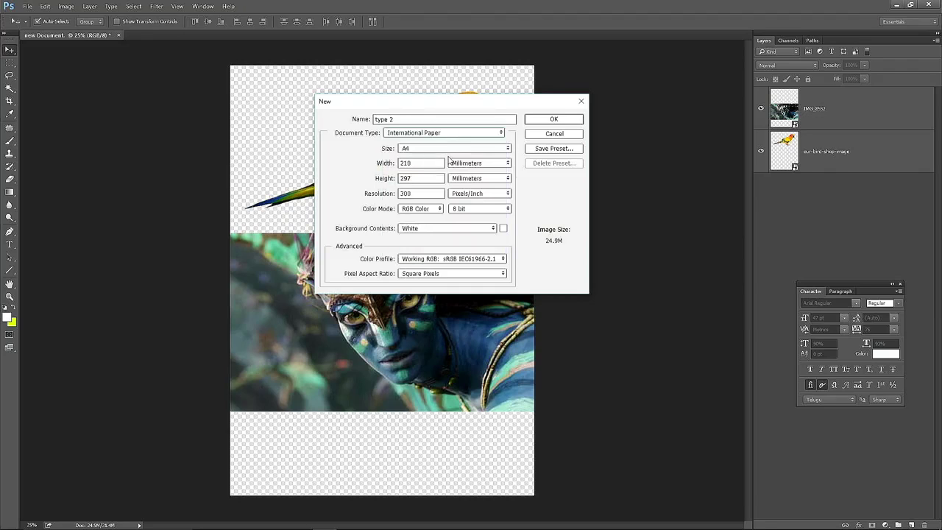
click(452, 150)
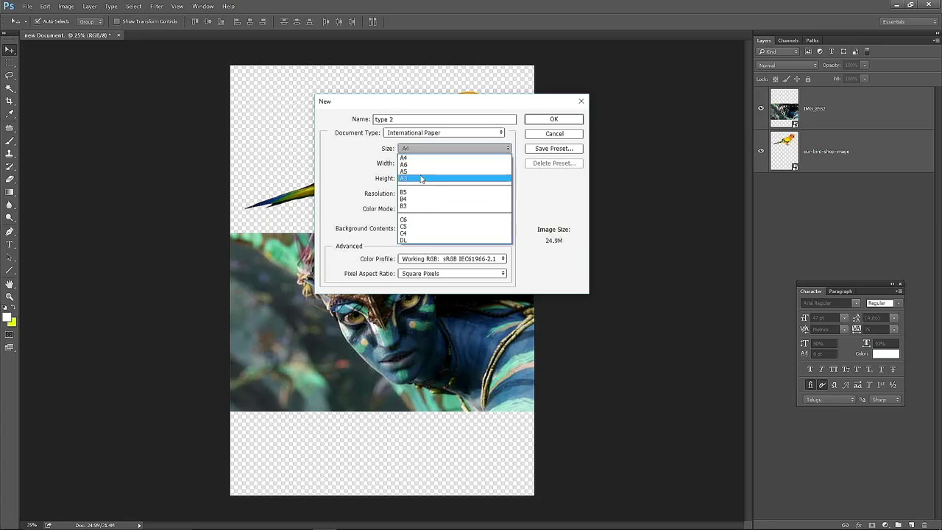
click(425, 178)
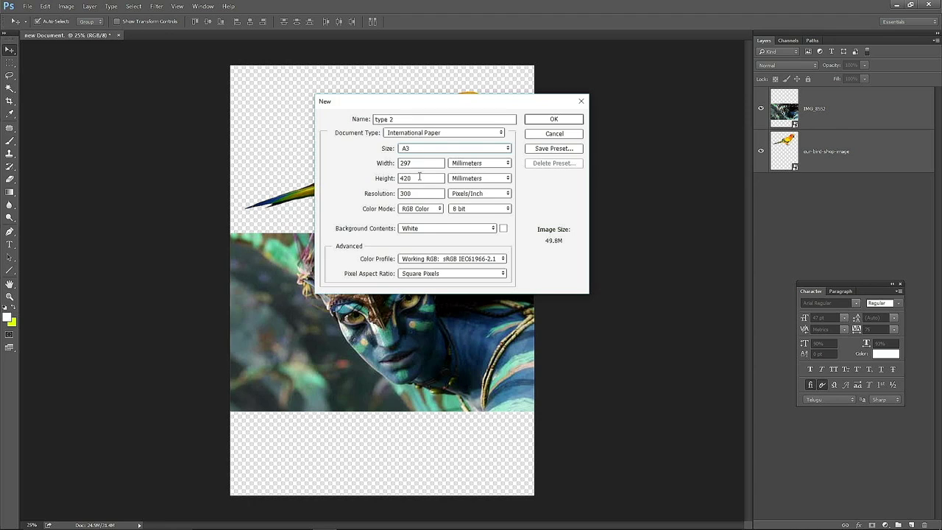
Step: Set the type 2 document's width and height units to inches and create the document
click(478, 164)
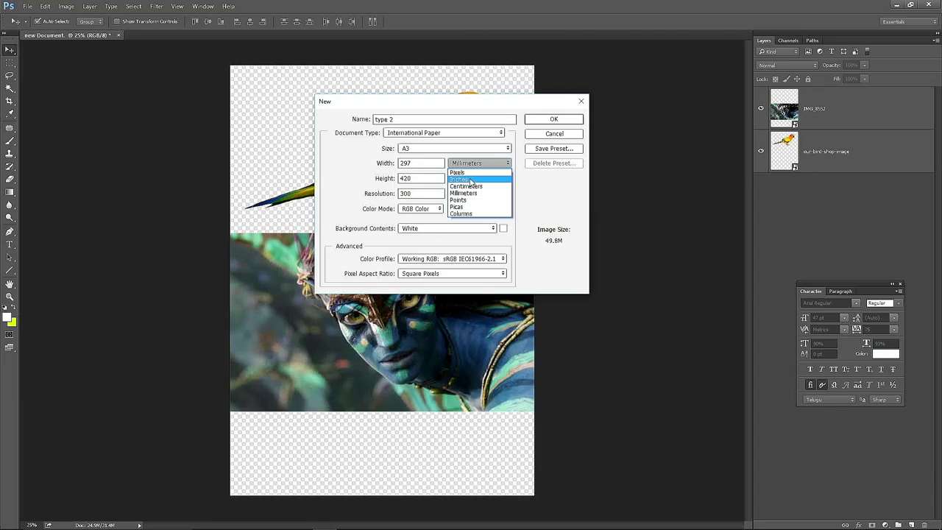
click(471, 180)
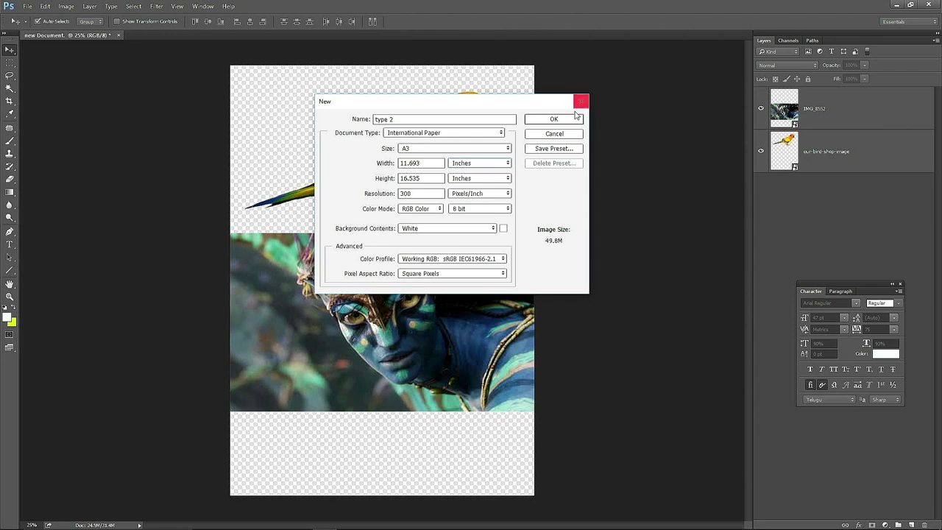
click(556, 121)
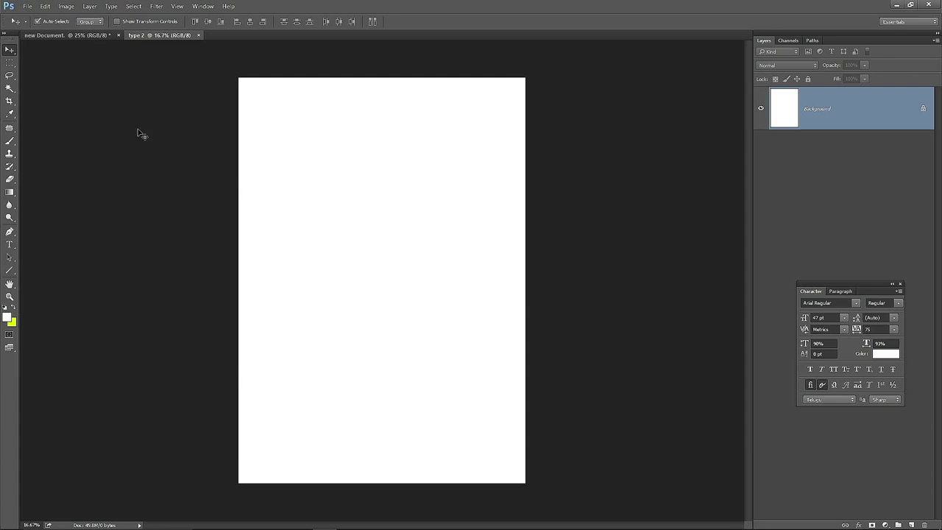
Step: Rotate the type 2 canvas 90° clockwise to landscape orientation
click(66, 6)
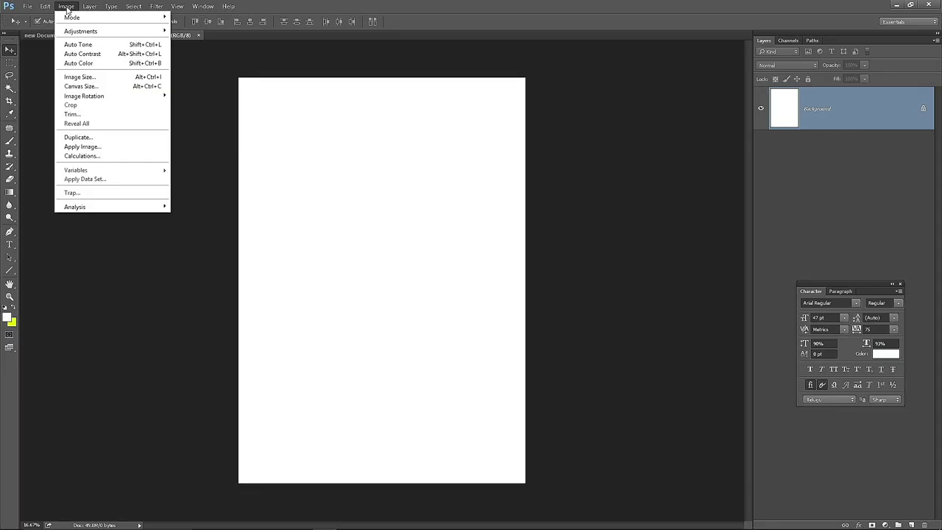
mouse_move(76, 96)
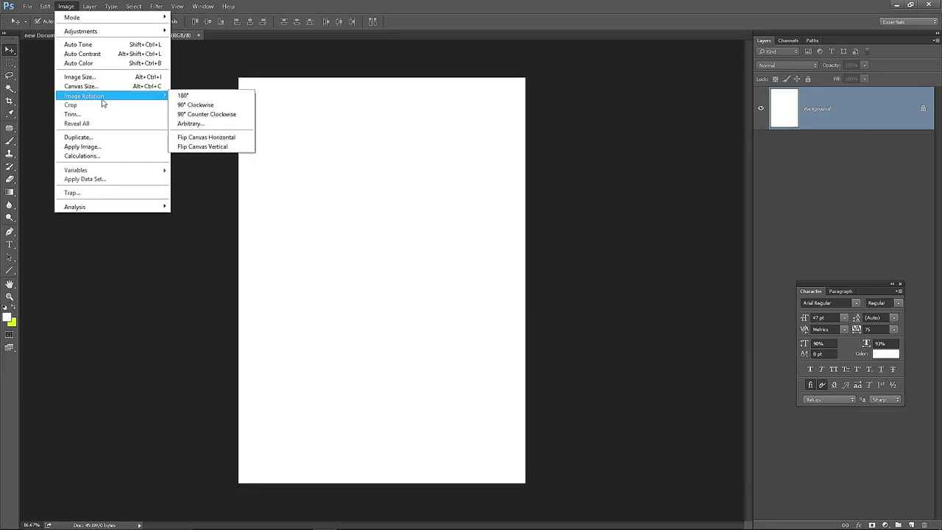
click(216, 108)
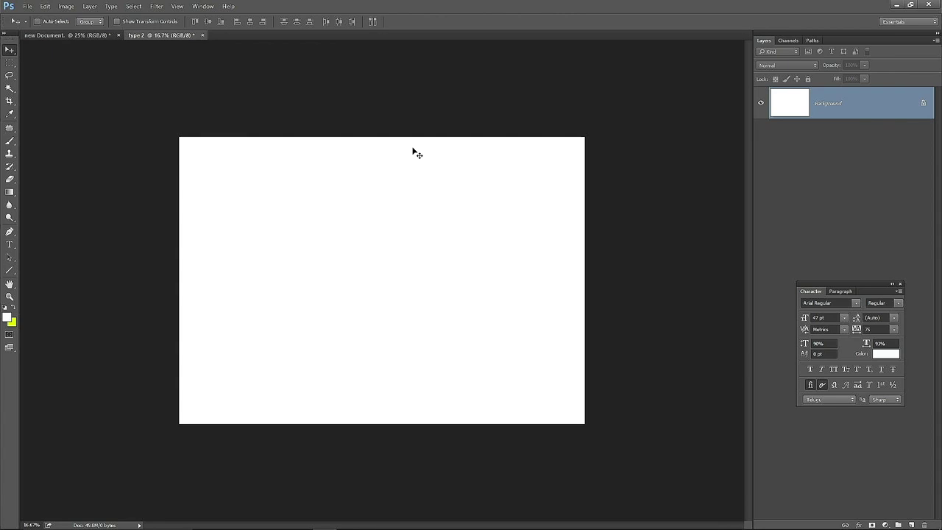
Step: Zoom the blank type 2 canvas in to 200% and back out to 2% to compare magnification levels
scroll(412, 151, up, 6)
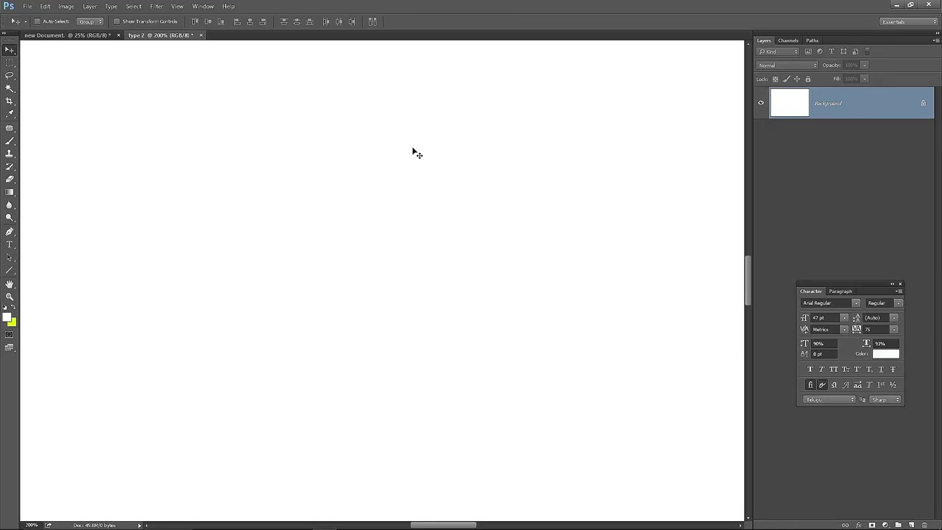
key(ctrl+minus)
key(ctrl+minus)
key(ctrl+minus)
key(ctrl+minus)
key(ctrl+minus)
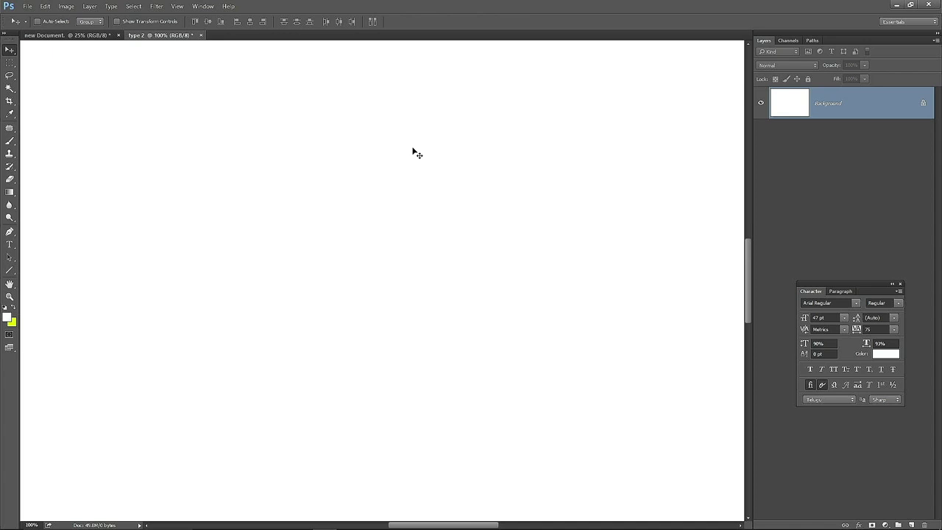
key(ctrl+minus)
key(ctrl+minus)
key(ctrl+minus)
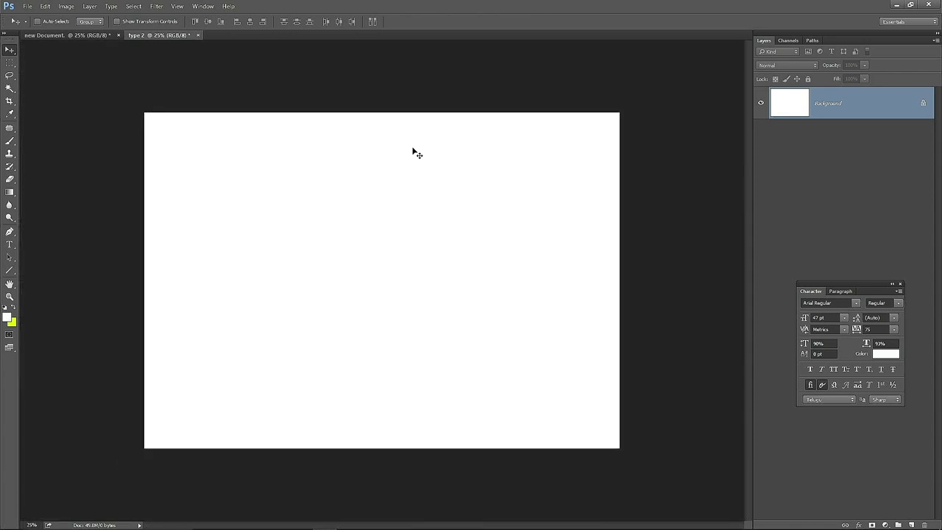
key(ctrl+minus)
key(ctrl+minus)
key(ctrl+minus)
key(ctrl+minus)
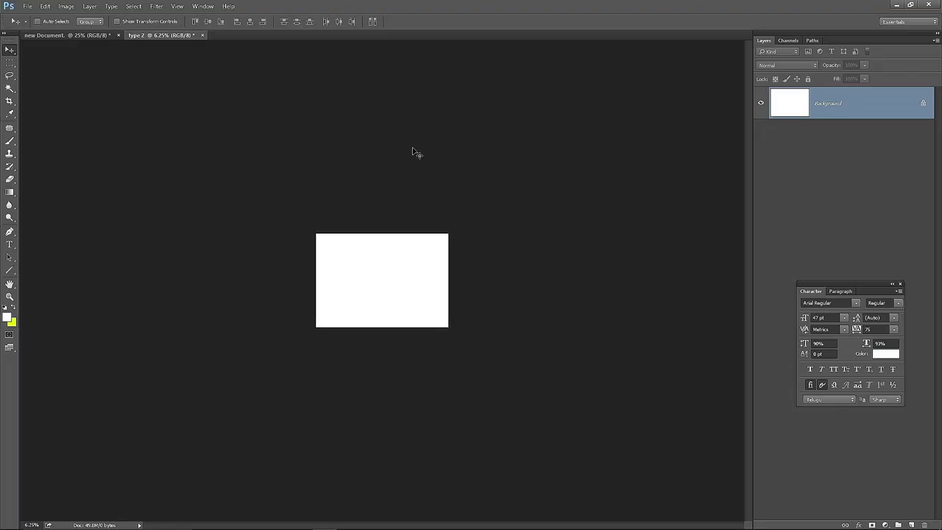
key(ctrl+minus)
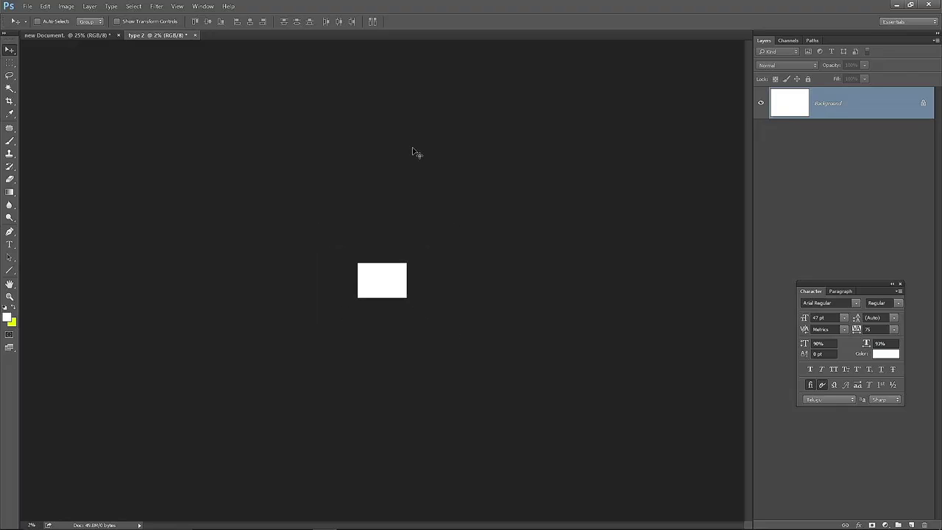
Step: Zoom the type 2 canvas back in and settle the view at 25% so the whole page fits
key(ctrl+plus)
key(ctrl+plus)
key(ctrl+plus)
key(ctrl+plus)
key(ctrl+plus)
key(ctrl+plus)
key(ctrl+plus)
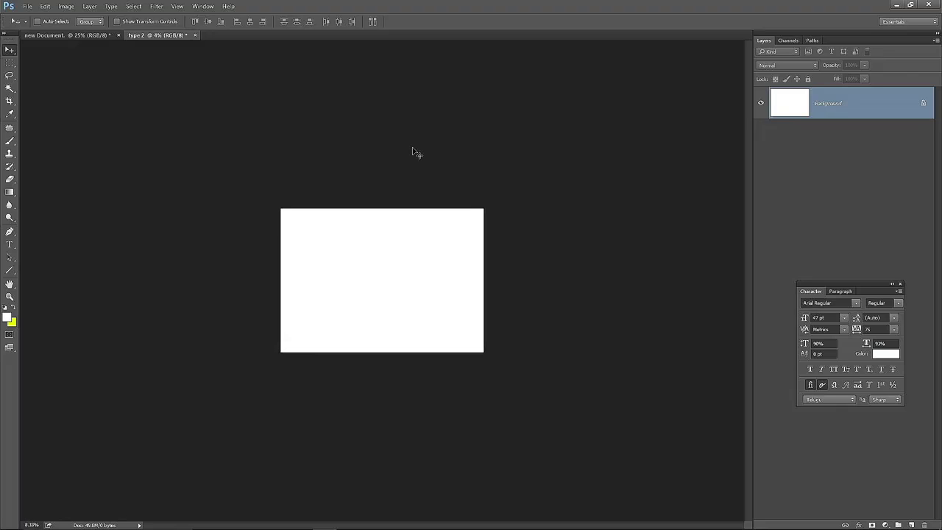
key(ctrl+plus)
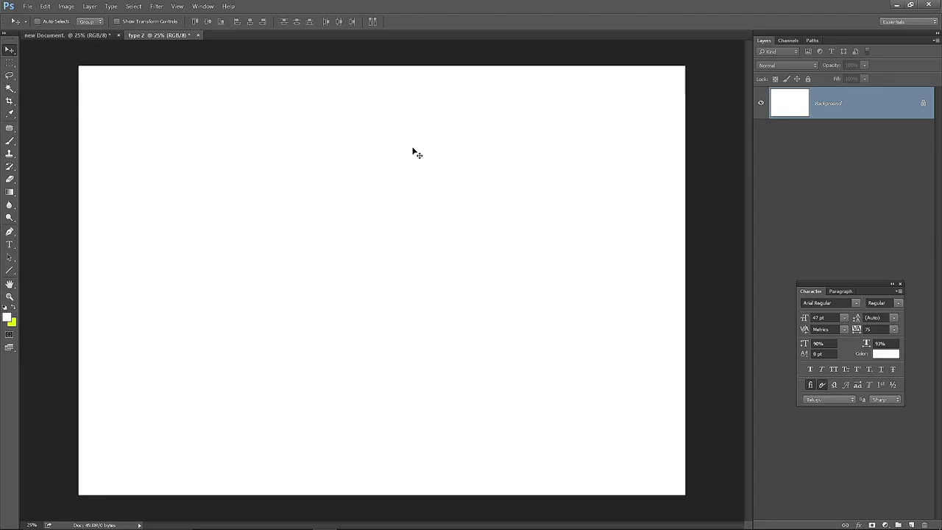
key(ctrl+minus)
key(ctrl+minus)
key(ctrl+plus)
key(ctrl+plus)
key(ctrl+plus)
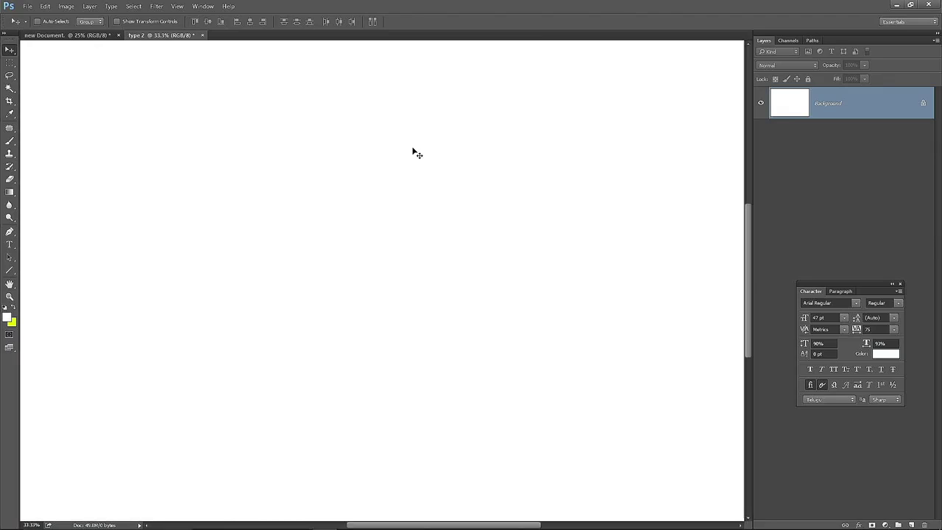
key(ctrl+minus)
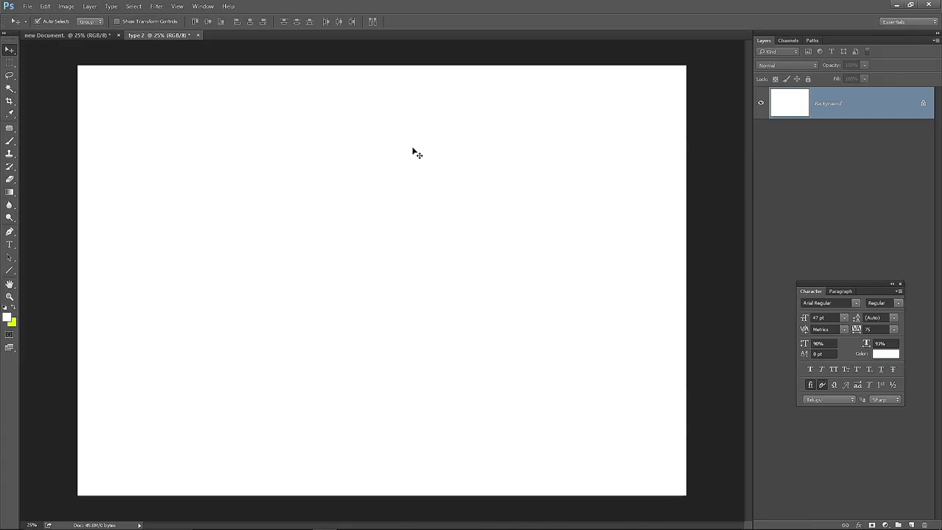
Step: Place the Yellow_Bird_PNG_Clipart-72 image from the png images folder as an embedded layer in the type 2 document
click(27, 8)
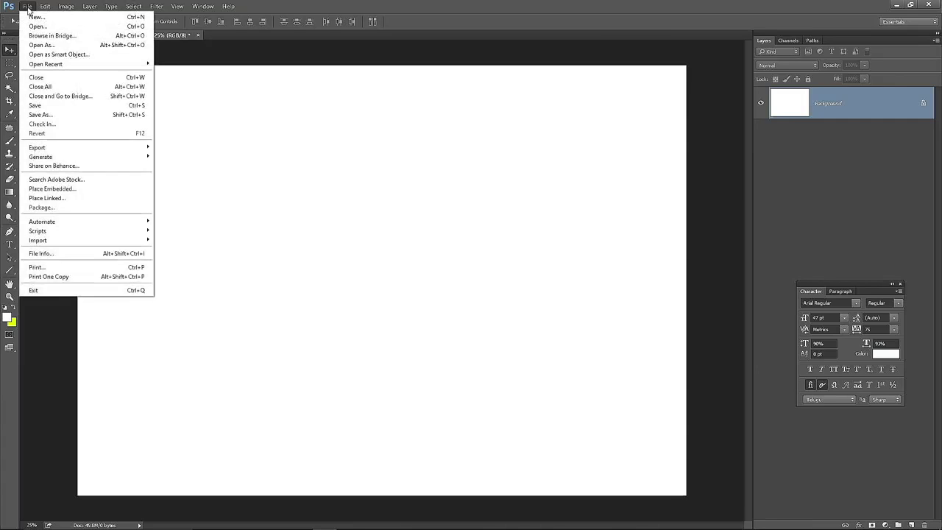
click(53, 188)
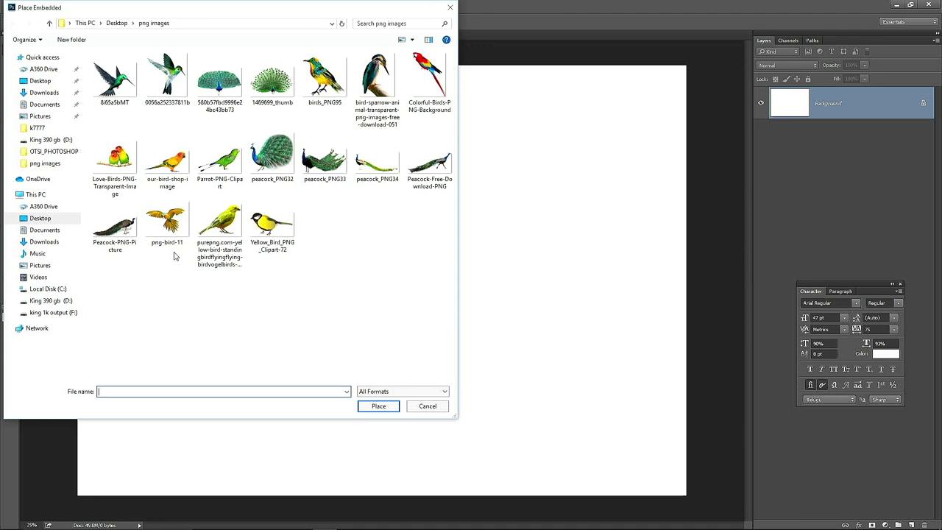
click(270, 226)
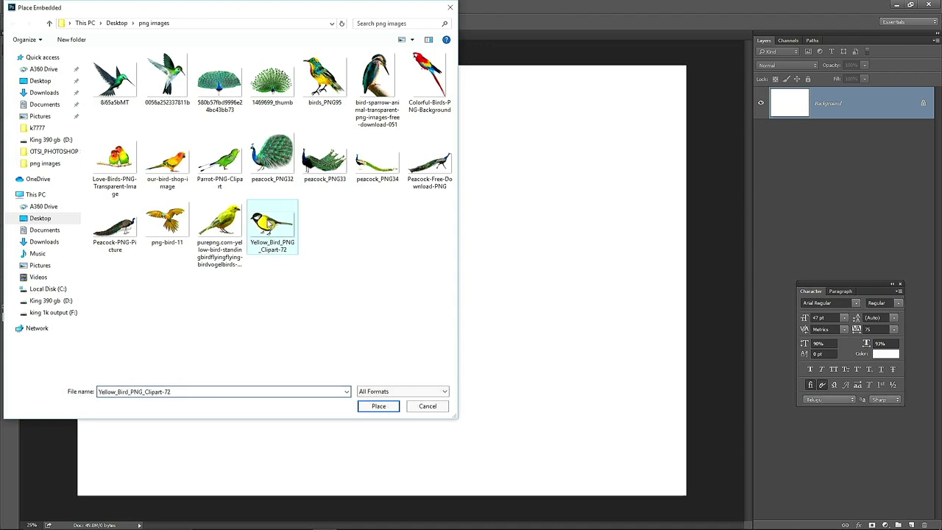
click(377, 407)
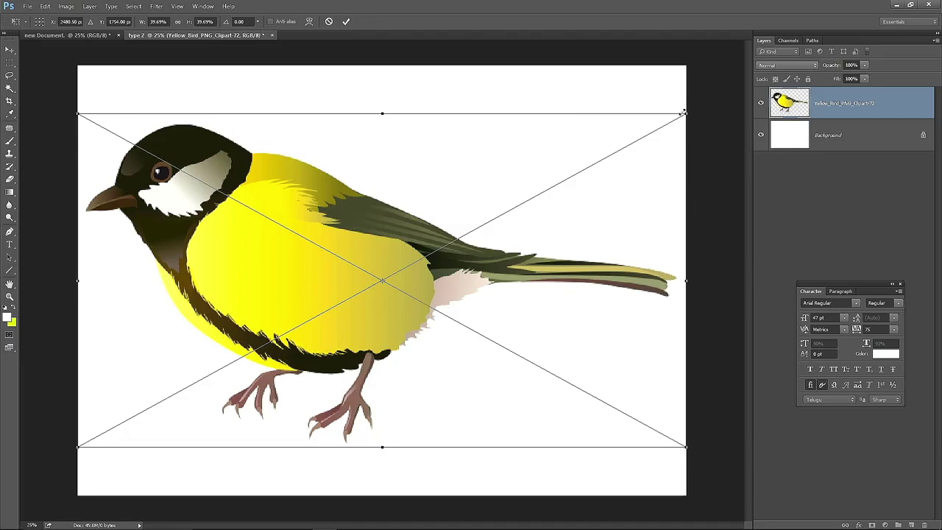
Step: Scale the placed yellow bird to about 15% and position it in the upper-left area of the canvas
drag(687, 113, 311, 316)
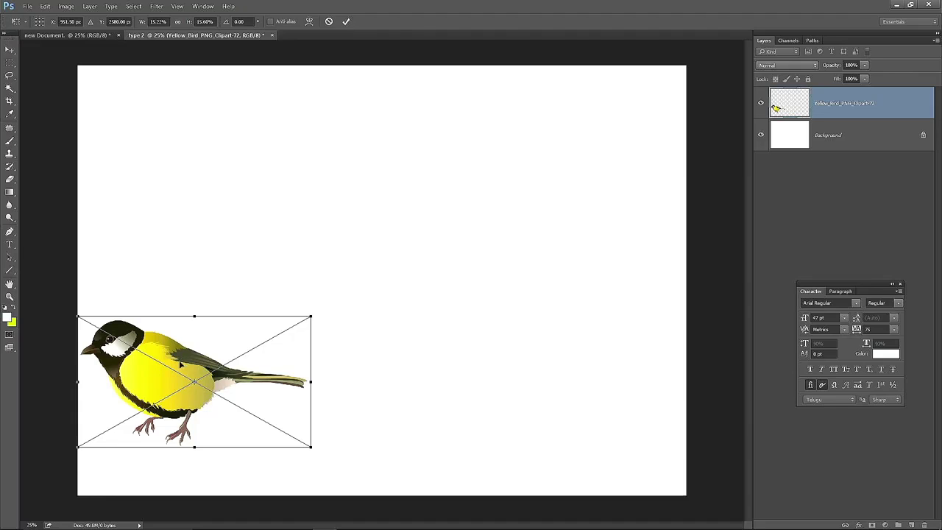
drag(169, 361, 181, 148)
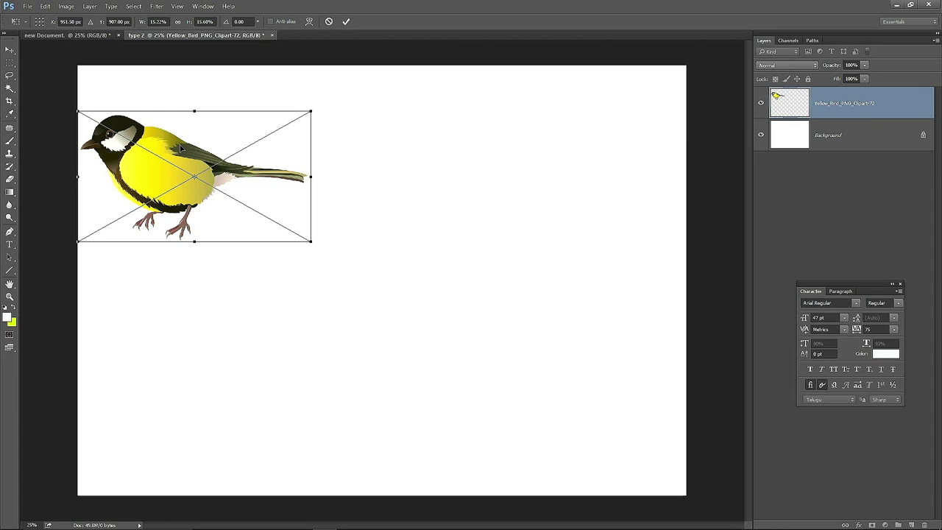
key(Return)
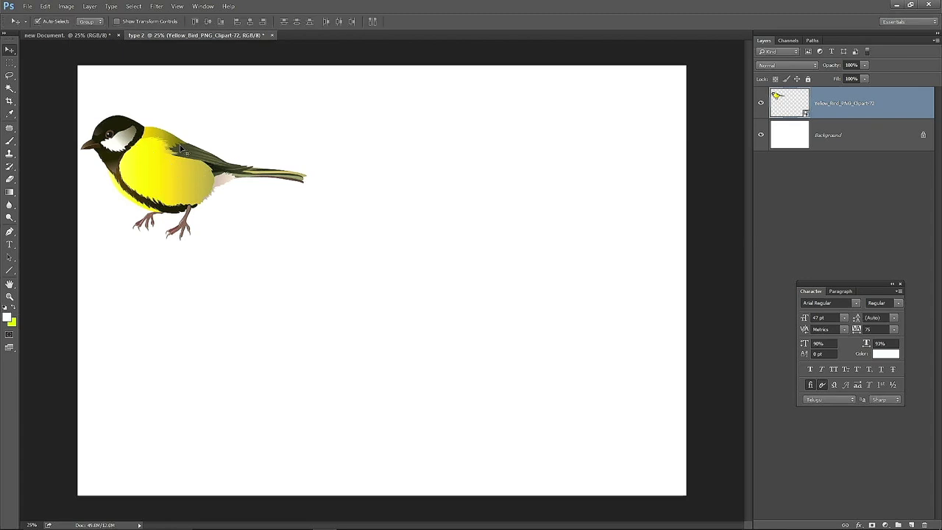
Step: Place the Parrot-PNG-Clipart image from the png images folder as an embedded layer
click(27, 6)
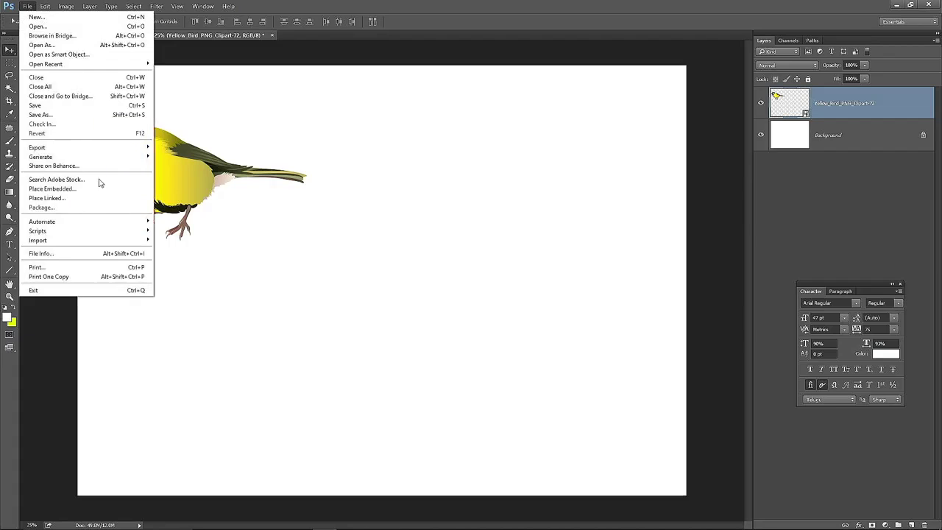
click(63, 190)
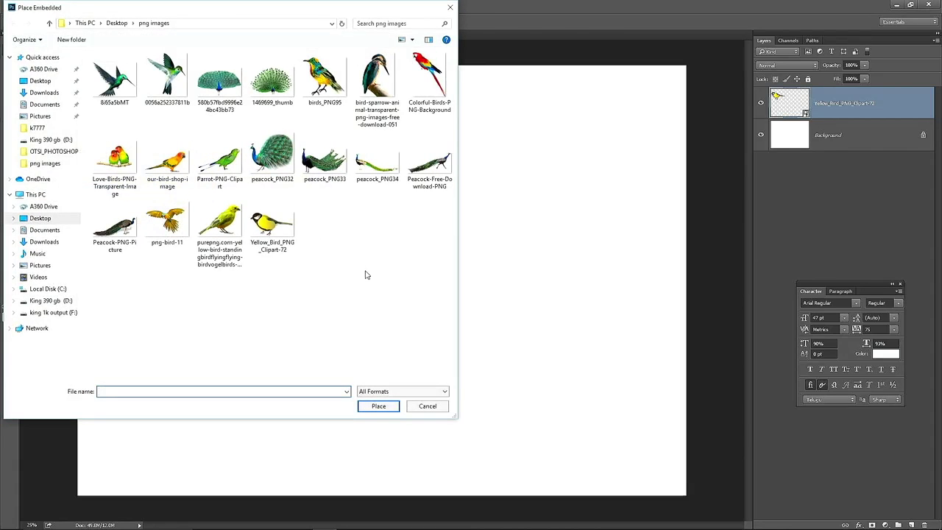
click(227, 165)
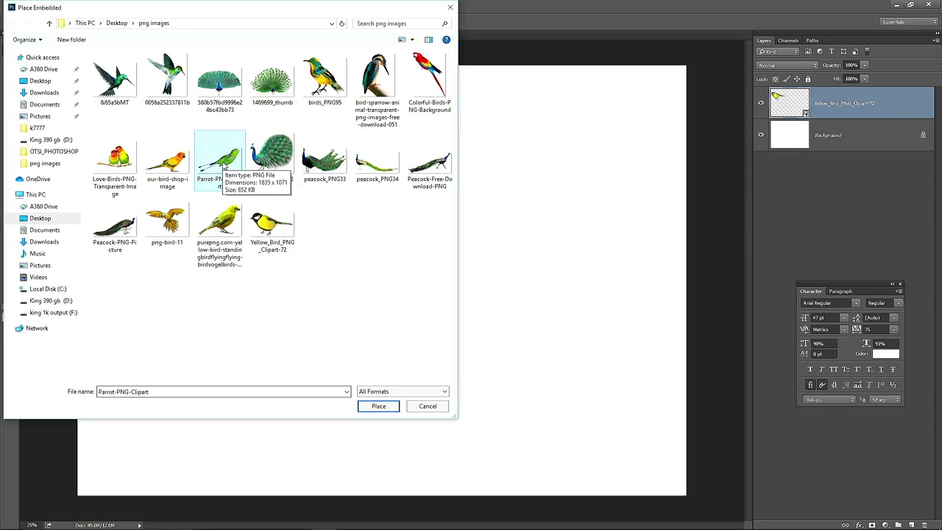
click(379, 407)
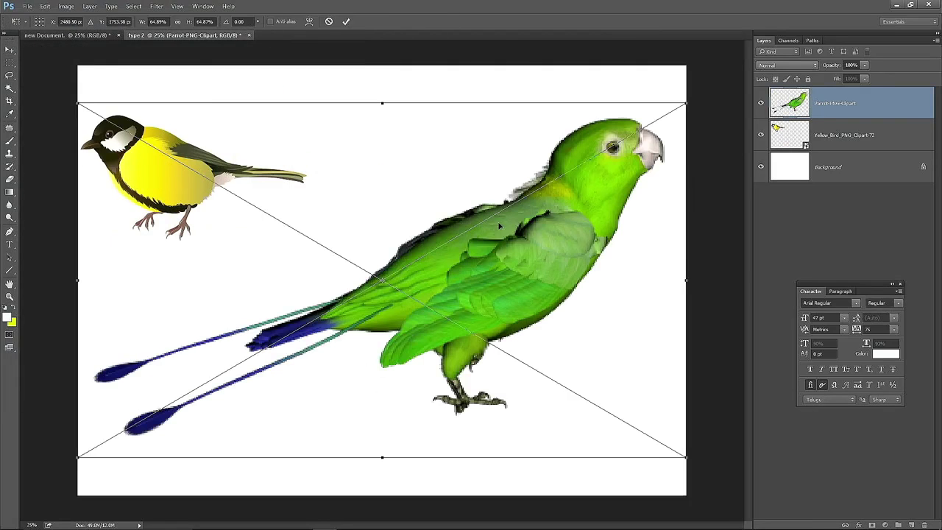
Step: Scale the parrot to about 21% width and 27% height and position it below the yellow bird along the canvas's left edge
drag(78, 104, 428, 302)
drag(550, 343, 213, 278)
drag(340, 241, 272, 251)
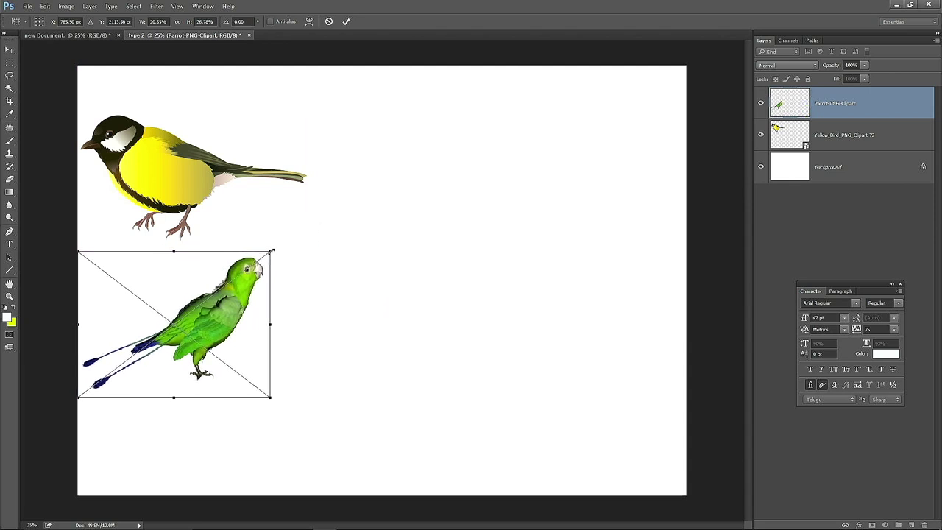
key(Return)
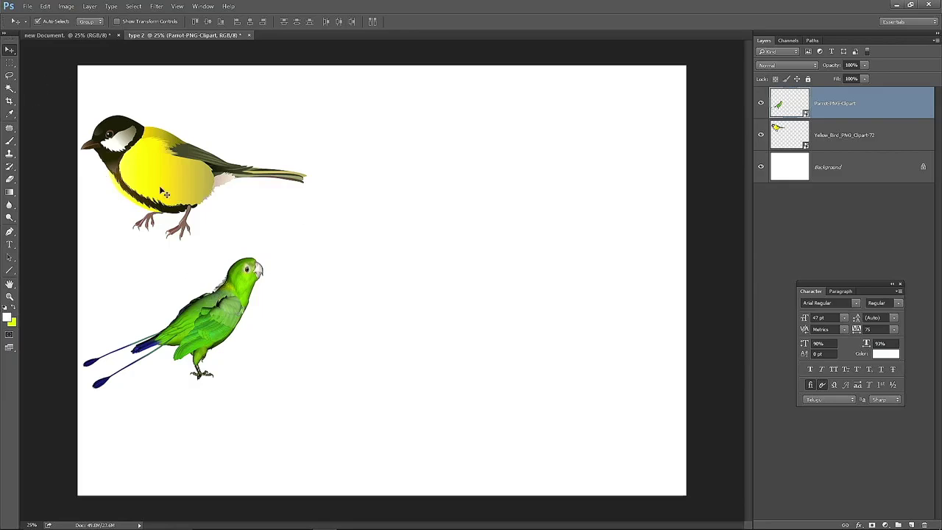
Step: Zoom in beyond the parrot's beak to at least 300% and back out to 50% to try magnification on the placed images
click(261, 287)
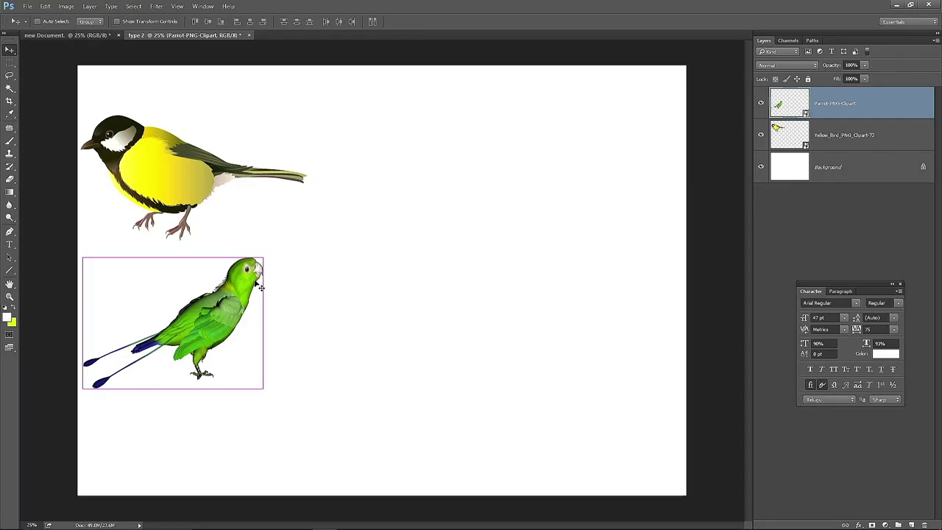
key(ctrl+plus)
key(ctrl+plus)
key(ctrl+plus)
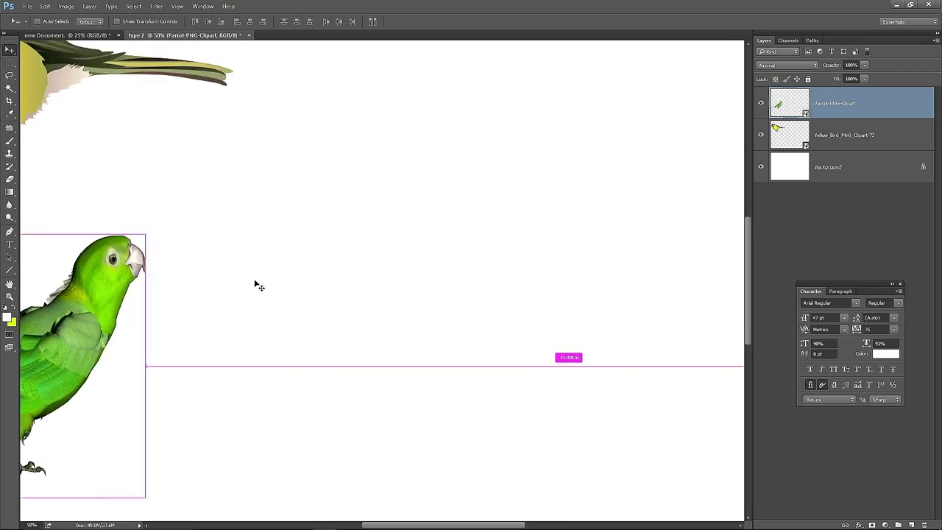
key(ctrl+plus)
key(ctrl+plus)
key(ctrl+plus)
key(ctrl+plus)
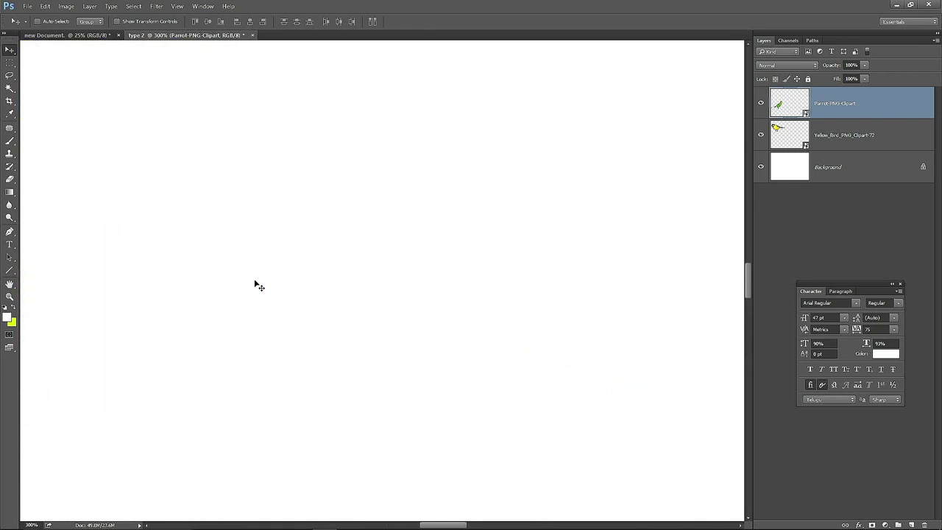
key(ctrl+plus)
key(ctrl+minus)
key(ctrl+minus)
key(ctrl+minus)
key(ctrl+minus)
key(ctrl+minus)
key(ctrl+minus)
key(ctrl+minus)
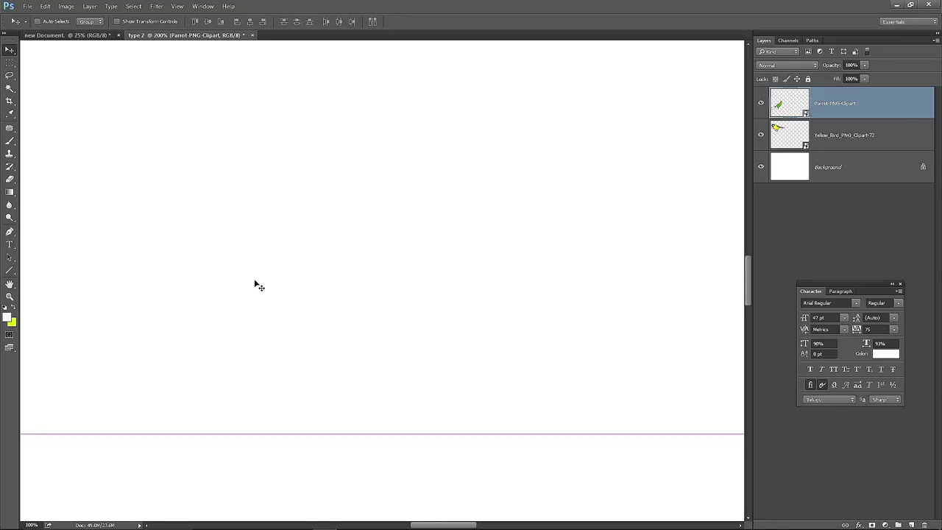
key(ctrl+minus)
key(ctrl+plus)
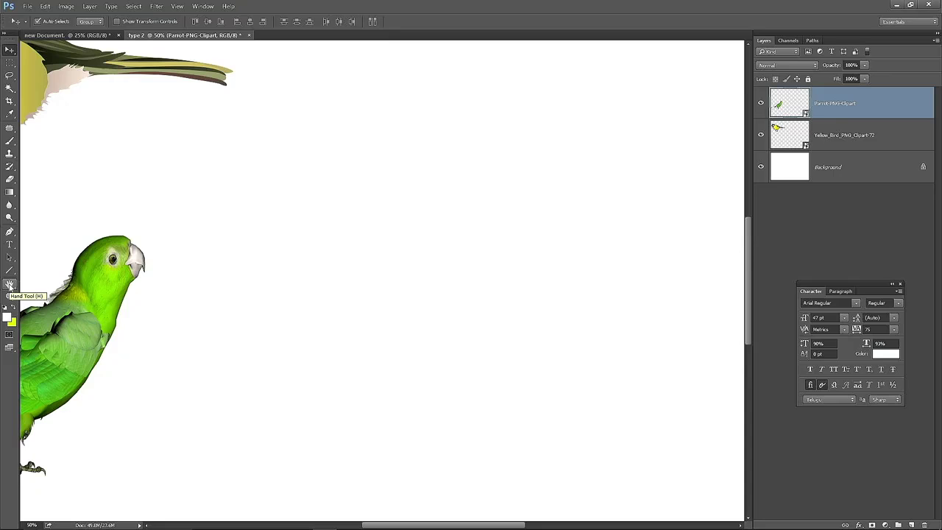
Step: Pan around the canvas with the Hand tool at 50% to examine the parrot, the page edges and the yellow bird
click(10, 285)
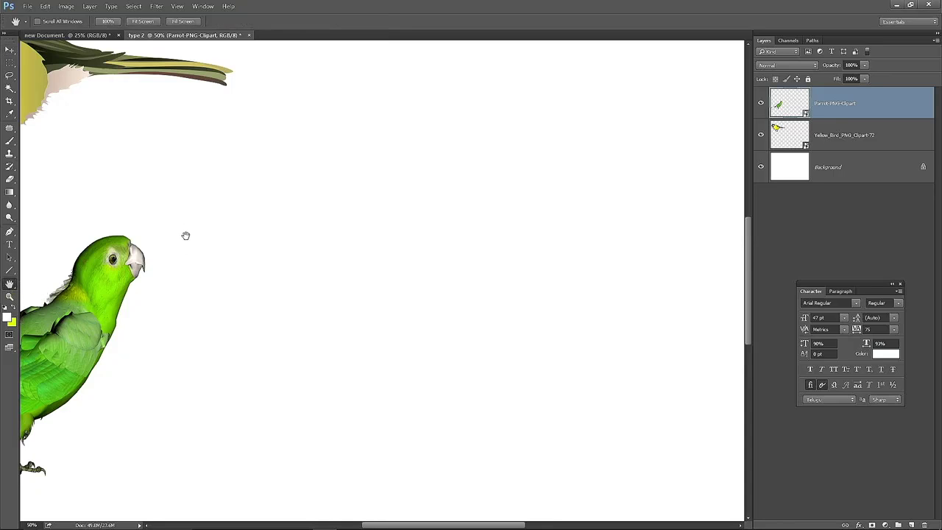
drag(146, 270, 410, 270)
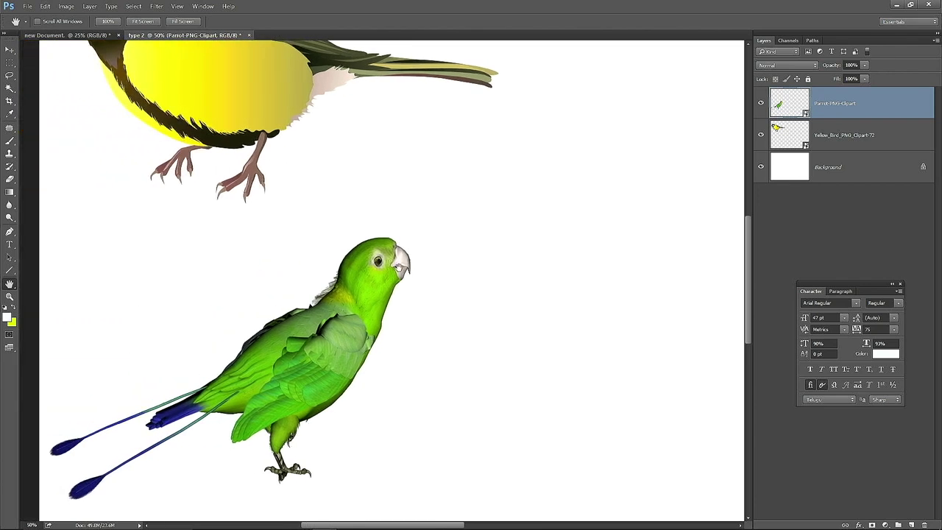
drag(289, 304, 332, 373)
drag(293, 183, 311, 319)
drag(220, 236, 368, 193)
mouse_move(100, 186)
mouse_down()
mouse_move(463, 204)
mouse_move(398, 248)
mouse_move(565, 254)
mouse_move(123, 257)
mouse_up()
drag(397, 245, 292, 215)
mouse_move(662, 287)
mouse_down()
mouse_move(490, 208)
mouse_move(173, 176)
mouse_up()
drag(438, 253, 472, 140)
drag(412, 226, 442, 270)
mouse_move(108, 240)
mouse_down()
mouse_move(580, 284)
mouse_move(596, 193)
mouse_up()
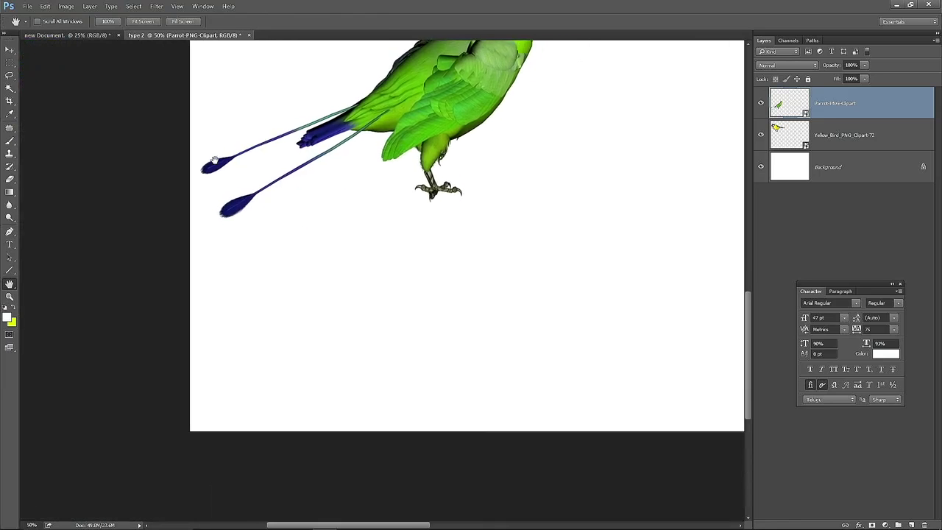
drag(398, 177, 383, 382)
drag(472, 168, 356, 362)
drag(294, 181, 315, 237)
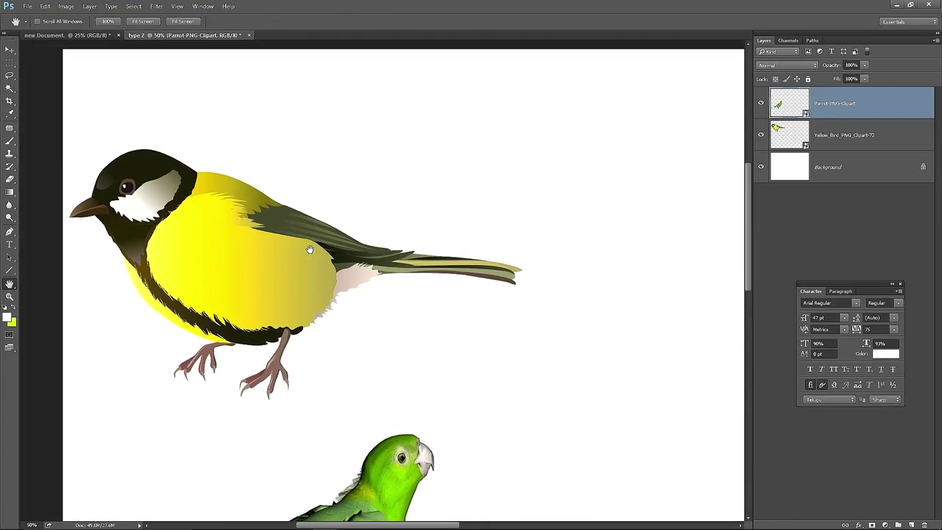
Step: Magnify the yellow bird's eye to 300% with the Zoom tool
click(10, 296)
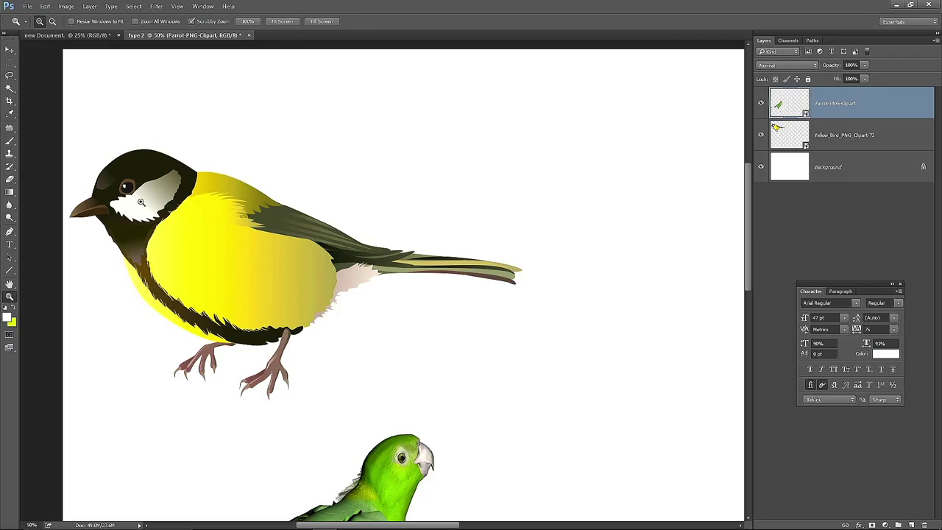
click(127, 187)
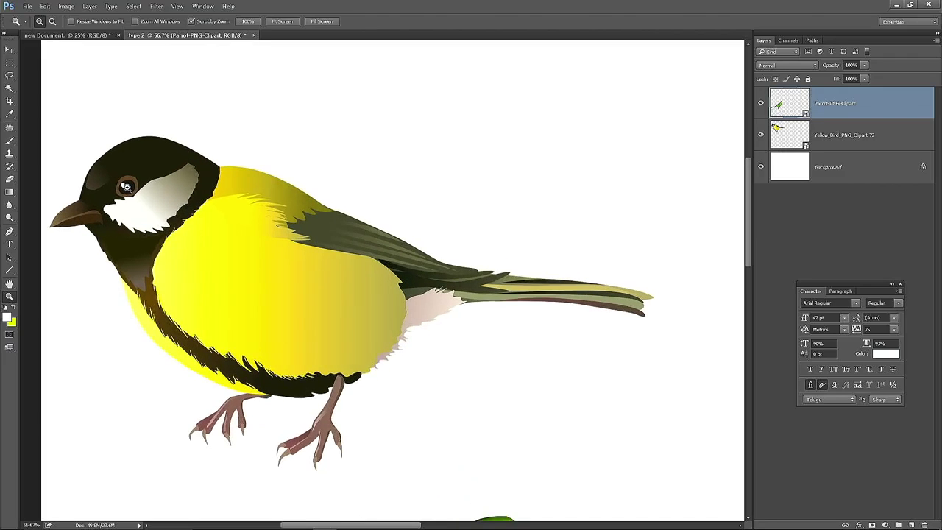
click(127, 187)
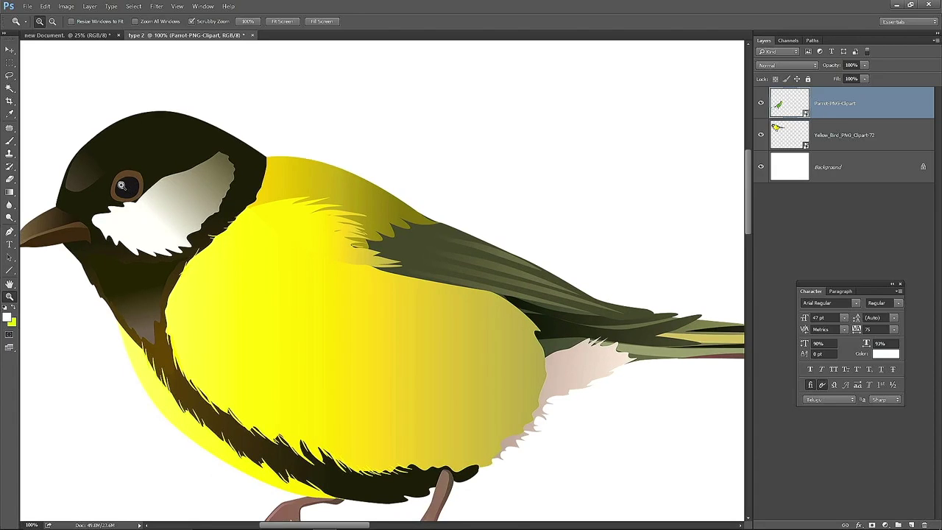
click(122, 186)
click(122, 186)
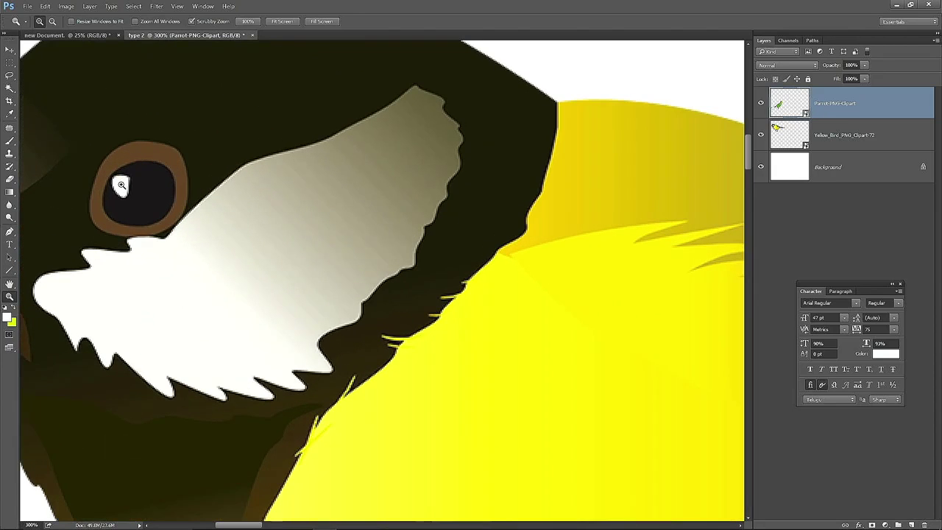
Step: Magnify the white highlight in the yellow bird's eye to 3200% with the Zoom tool
click(122, 185)
click(121, 185)
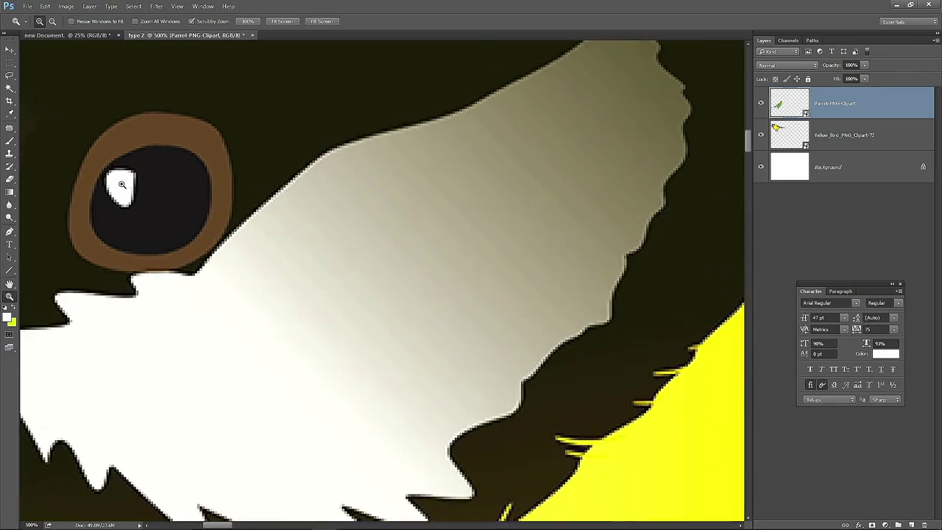
click(122, 185)
click(122, 185)
click(122, 185)
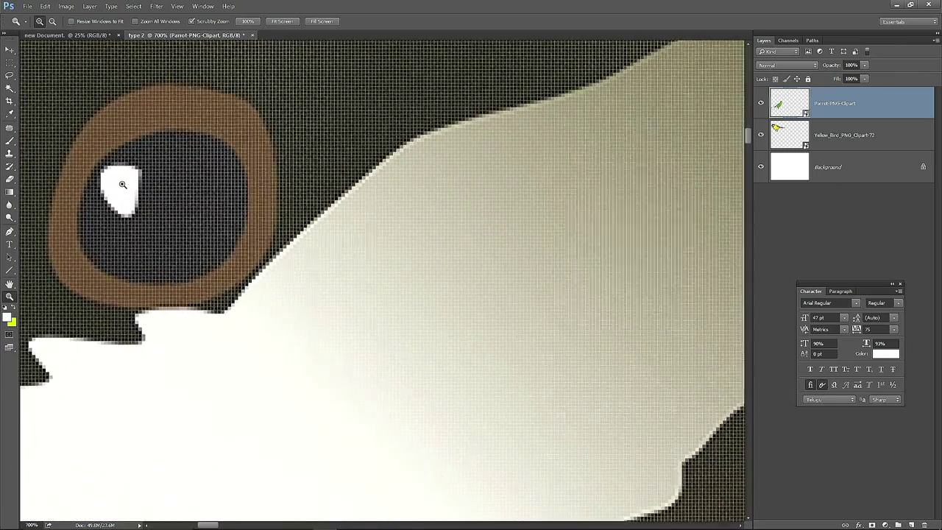
click(123, 185)
click(123, 184)
click(122, 185)
click(123, 185)
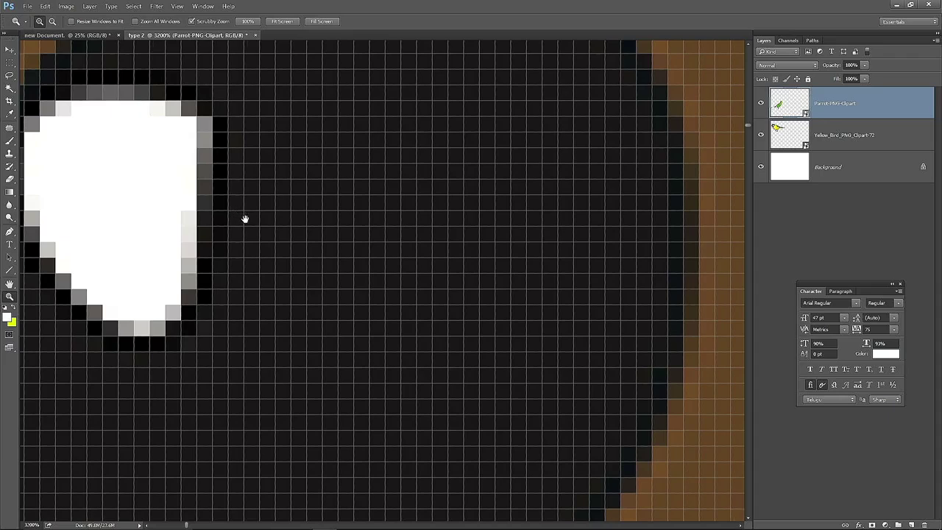
Step: Pan around the bird's eye at 3200%, temporarily from the Zoom tool and with the Hand tool, to examine its pixels
drag(243, 216, 415, 248)
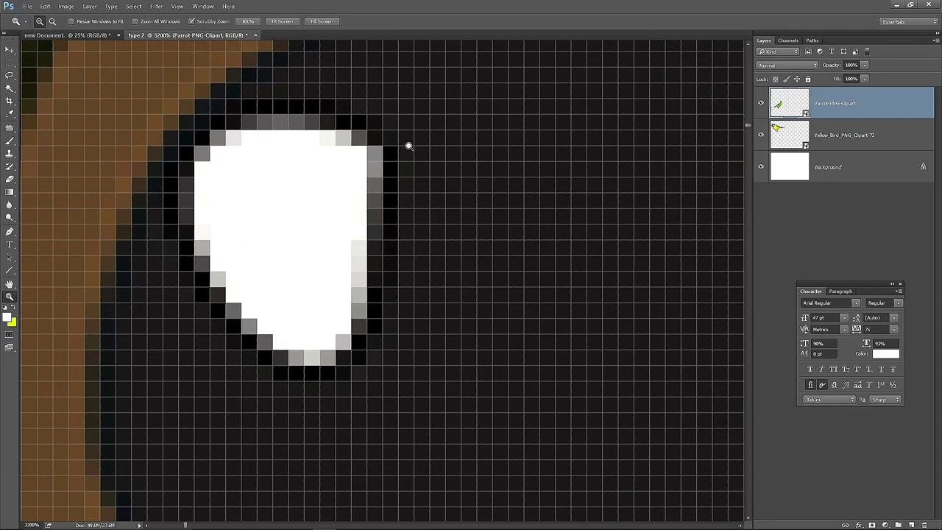
drag(253, 137, 436, 251)
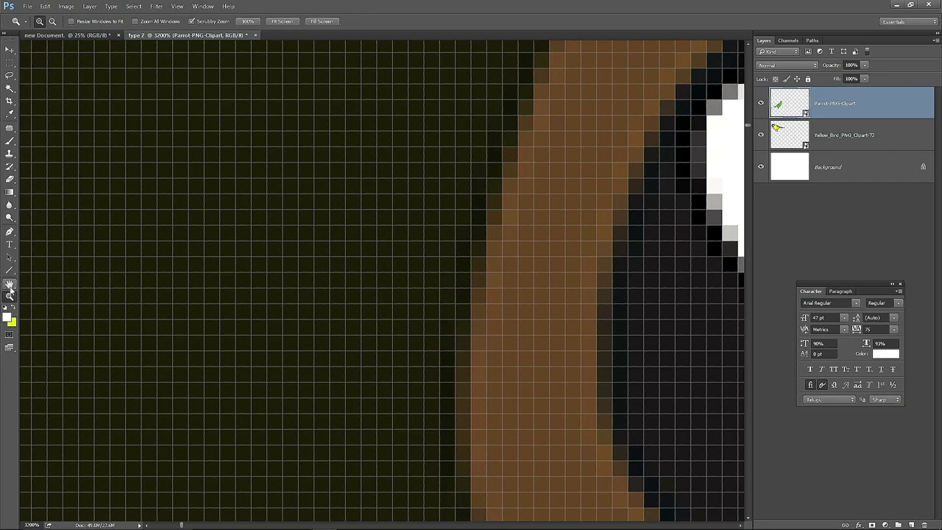
click(10, 285)
drag(470, 274, 351, 258)
drag(475, 324, 305, 227)
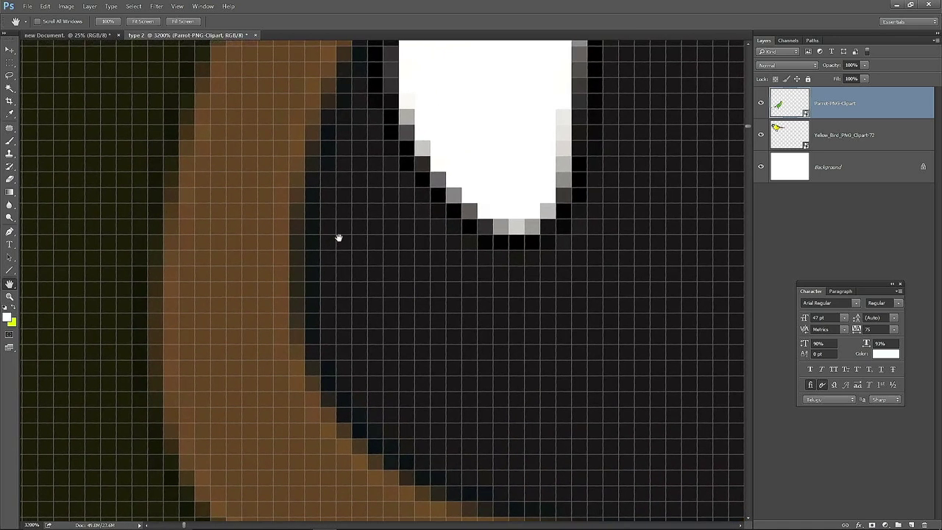
drag(492, 155, 549, 331)
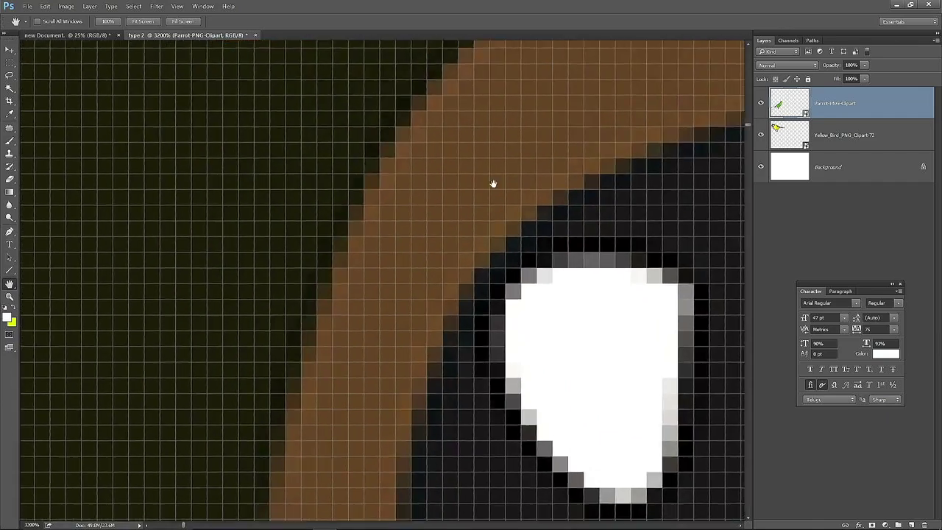
drag(494, 183, 288, 193)
drag(503, 256, 391, 375)
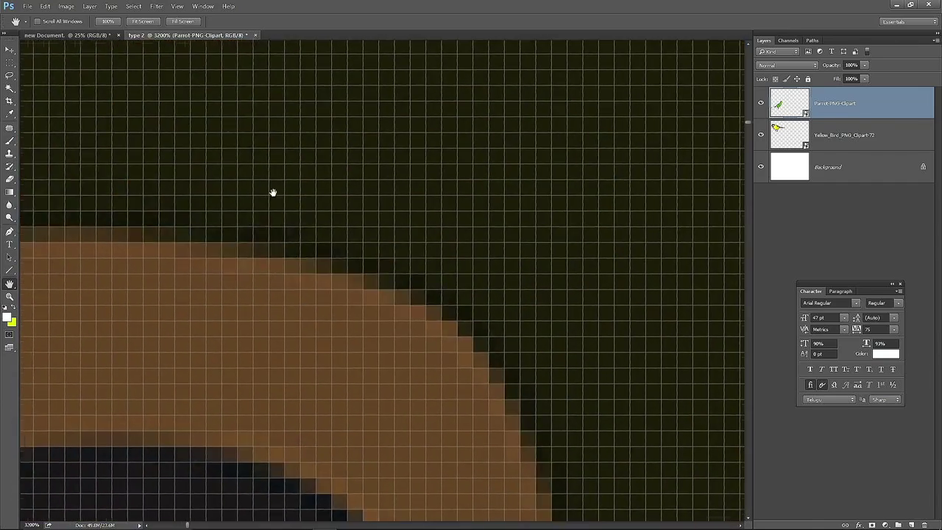
drag(273, 194, 402, 320)
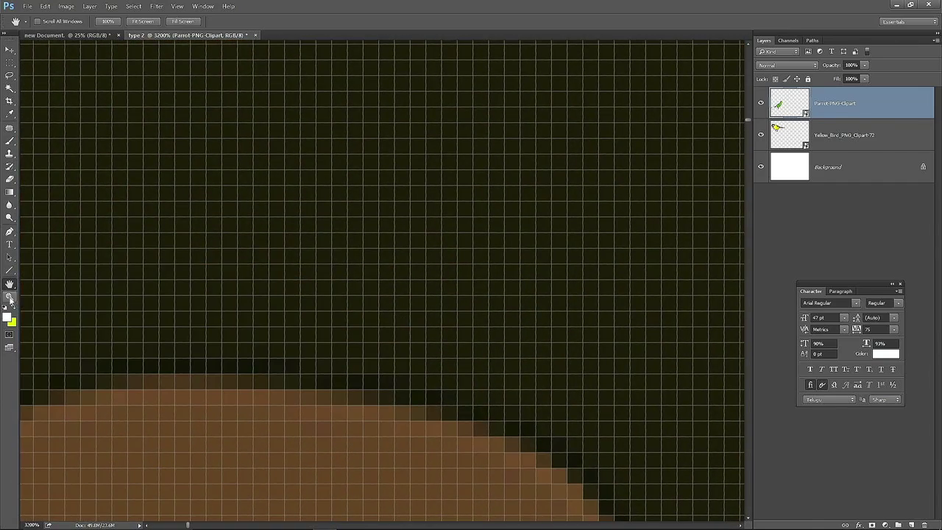
Step: Activate the Zoom tool and pan temporarily from the eye's brown rim across the bird's dark head without switching tools
click(9, 298)
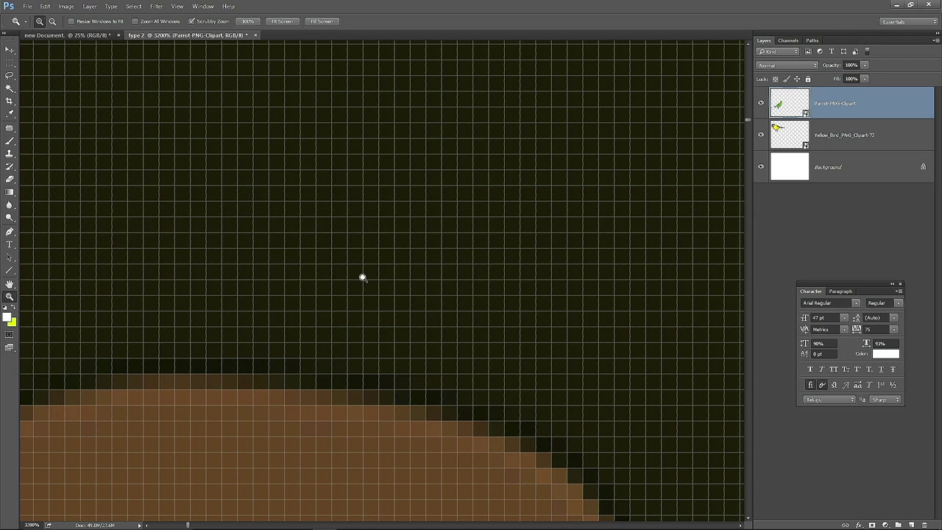
key(space)
drag(130, 108, 532, 263)
drag(440, 118, 290, 213)
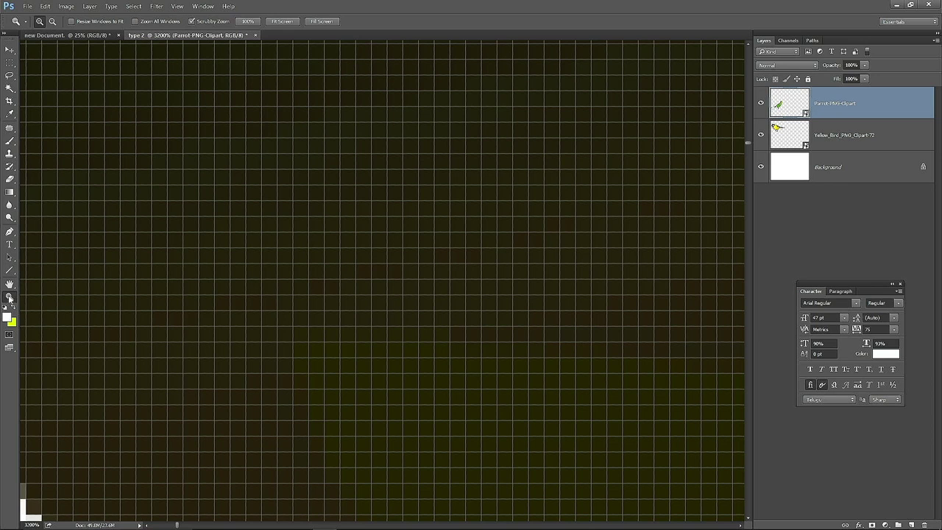
Step: Zoom out from the bird's head to 25% so that the whole canvas is in view
click(53, 22)
click(310, 192)
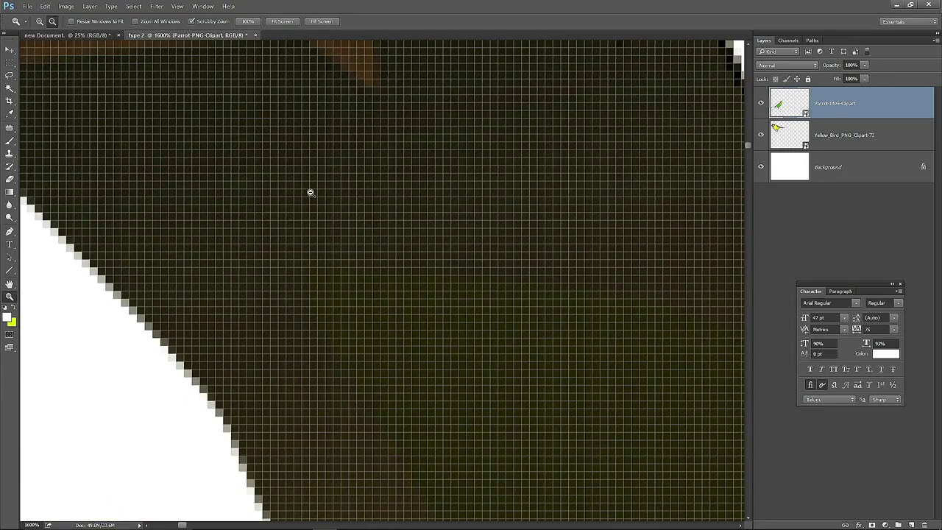
click(310, 192)
click(310, 192)
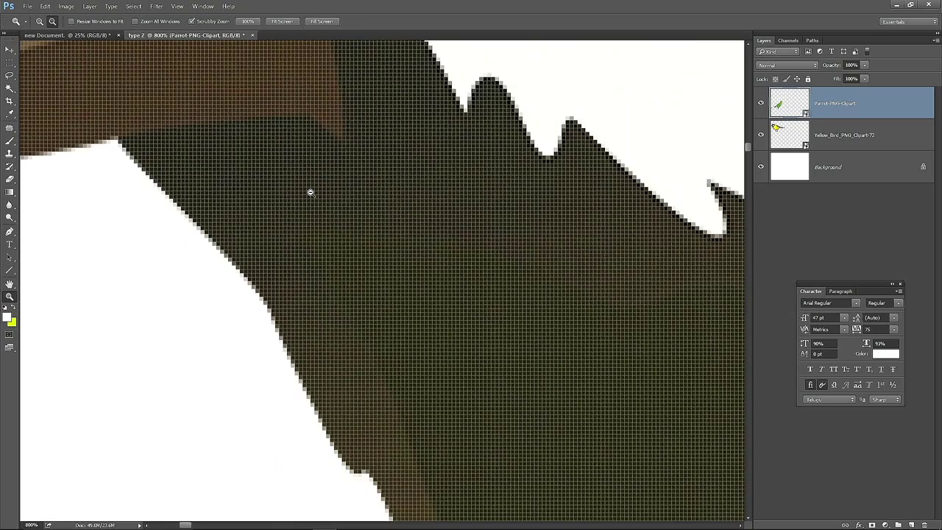
click(310, 192)
click(310, 192)
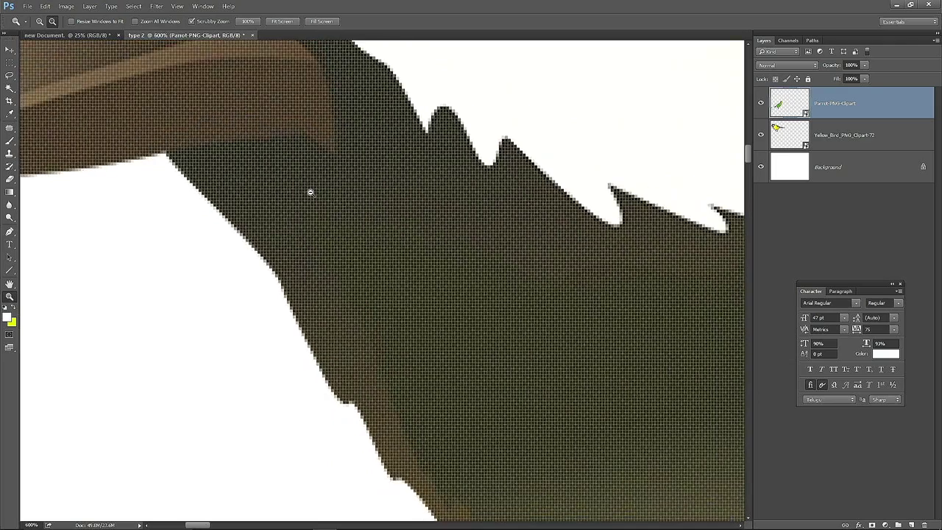
click(310, 192)
click(310, 192)
click(310, 193)
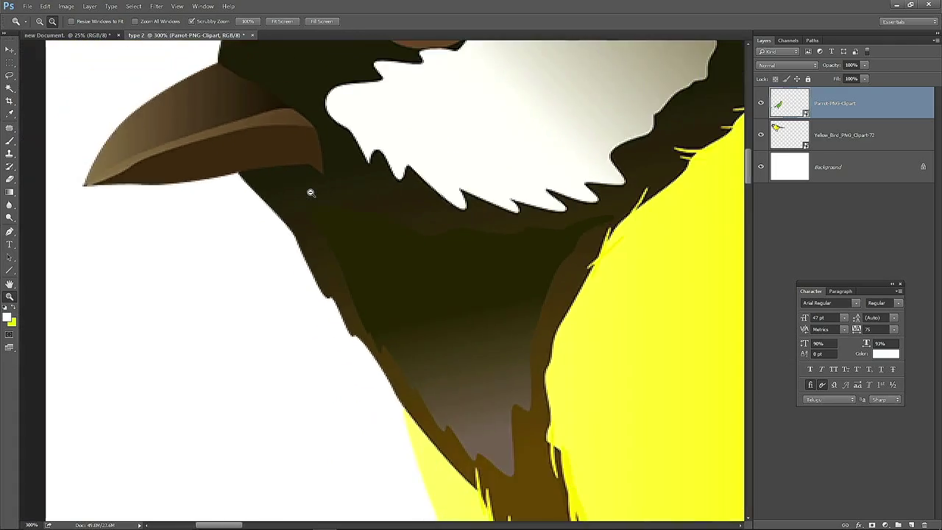
click(310, 192)
click(310, 192)
click(310, 193)
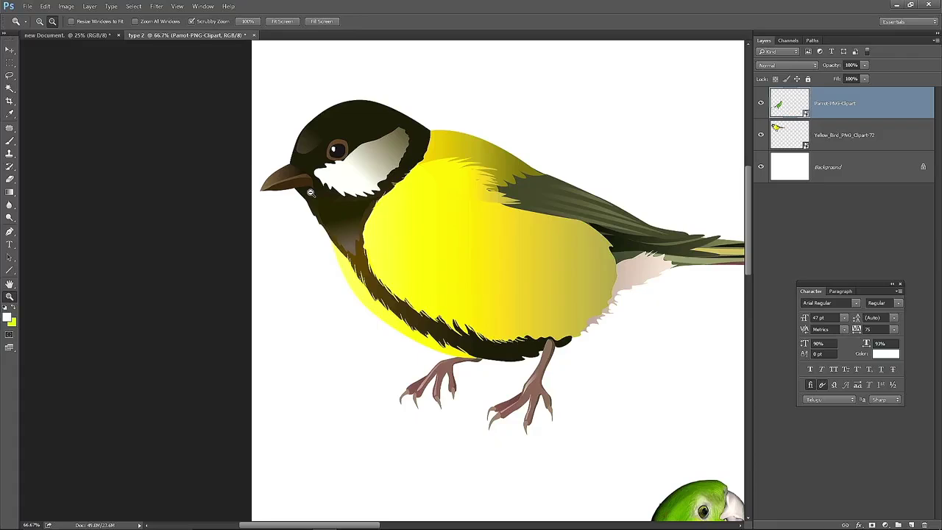
click(310, 192)
click(310, 192)
click(310, 193)
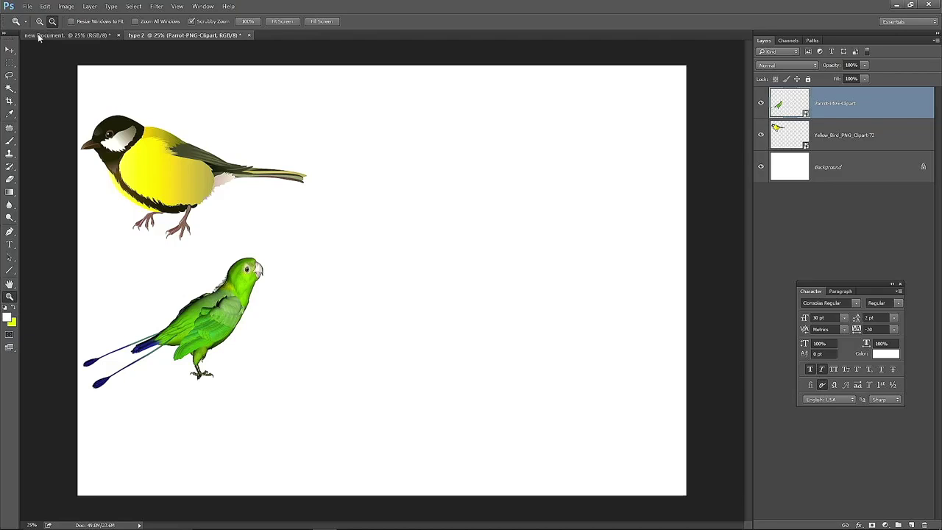
click(27, 6)
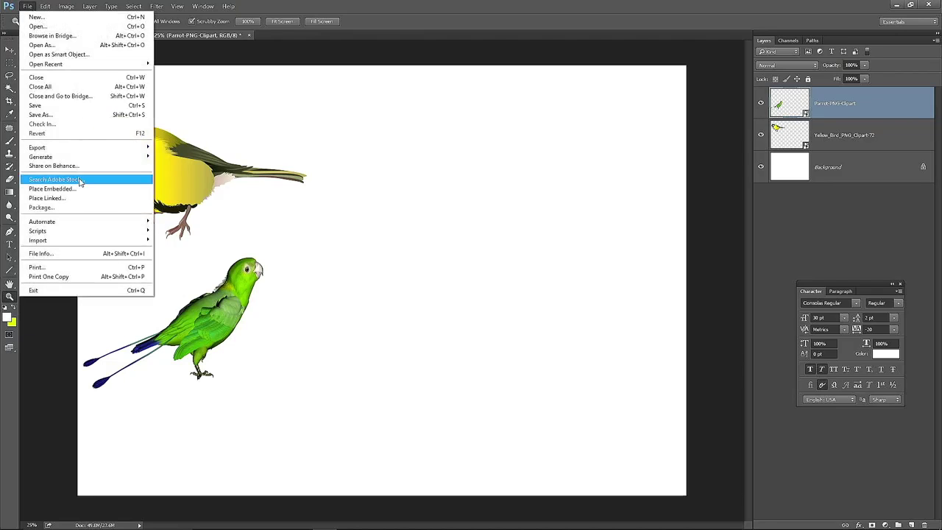
click(73, 193)
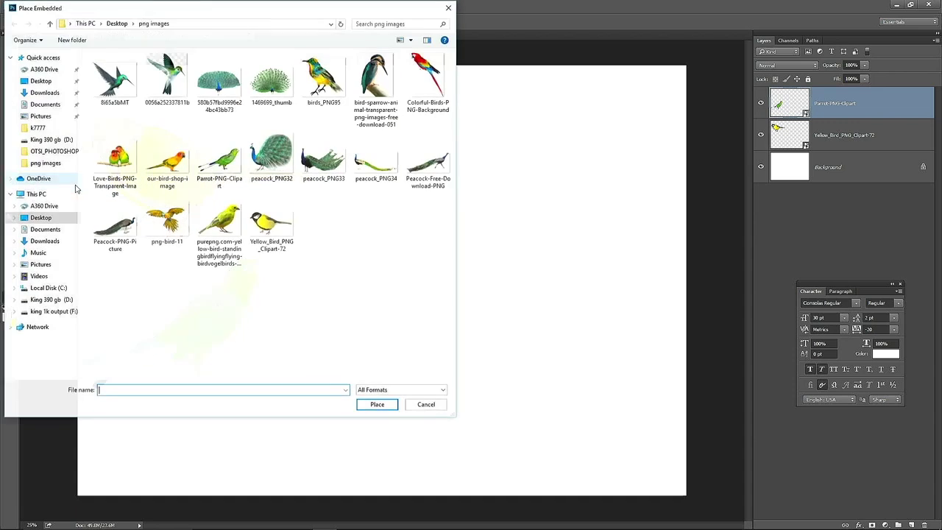
click(46, 81)
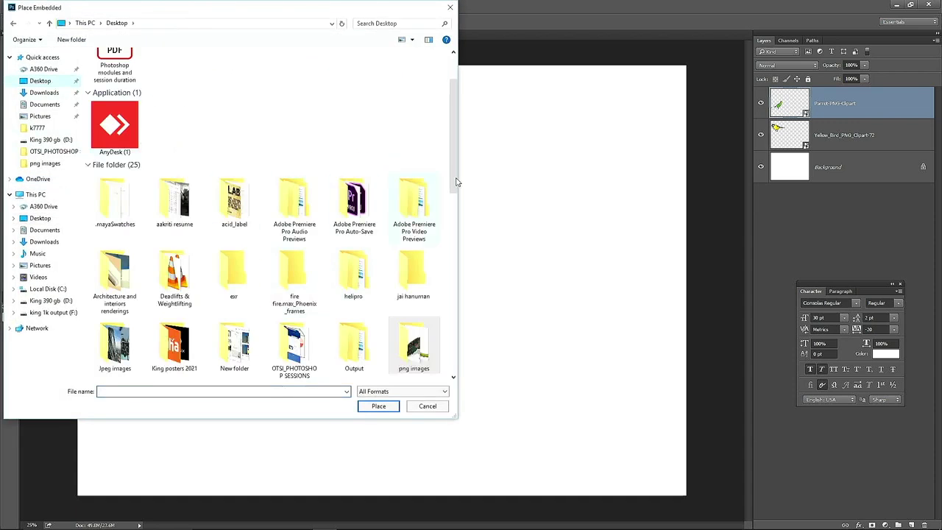
scroll(434, 210, down, 10)
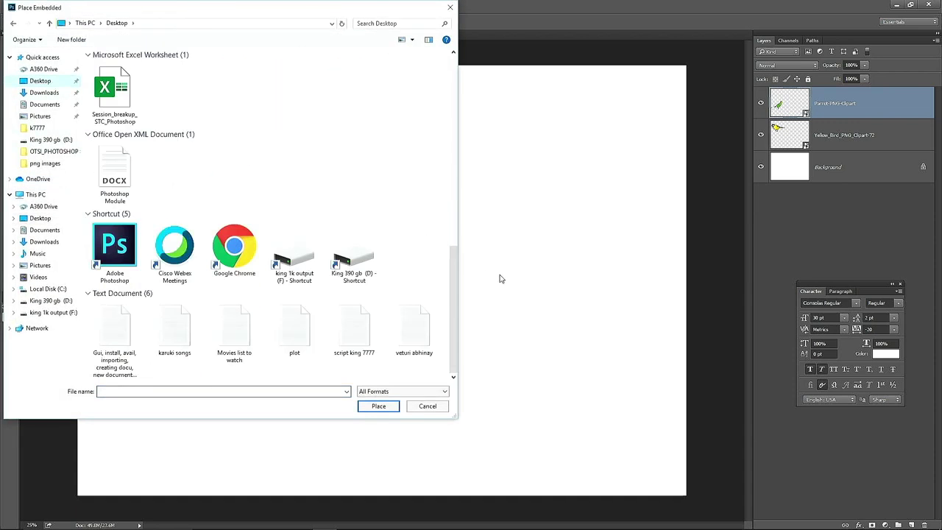
click(431, 407)
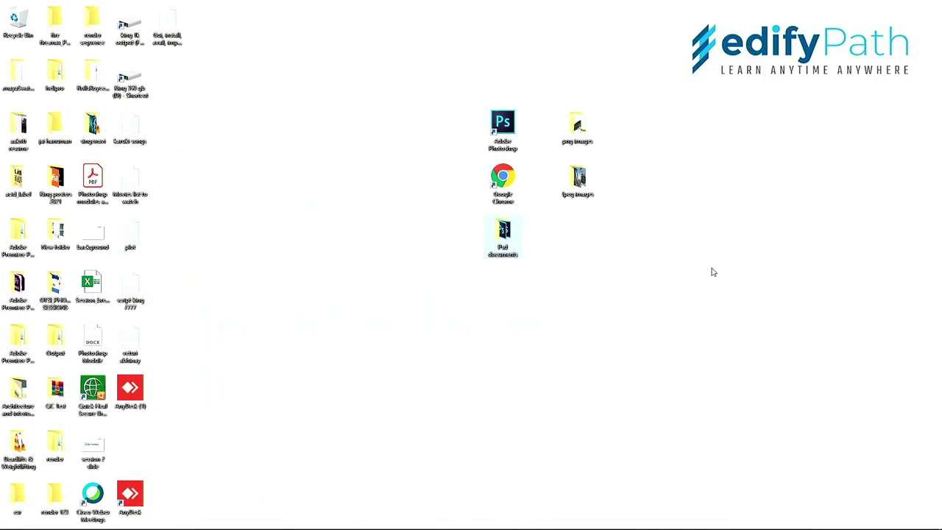
Step: Switch to the desktop, open the Jpeg images folder in a maximized window and select the iguana heads image IMG_8556
double_click(581, 179)
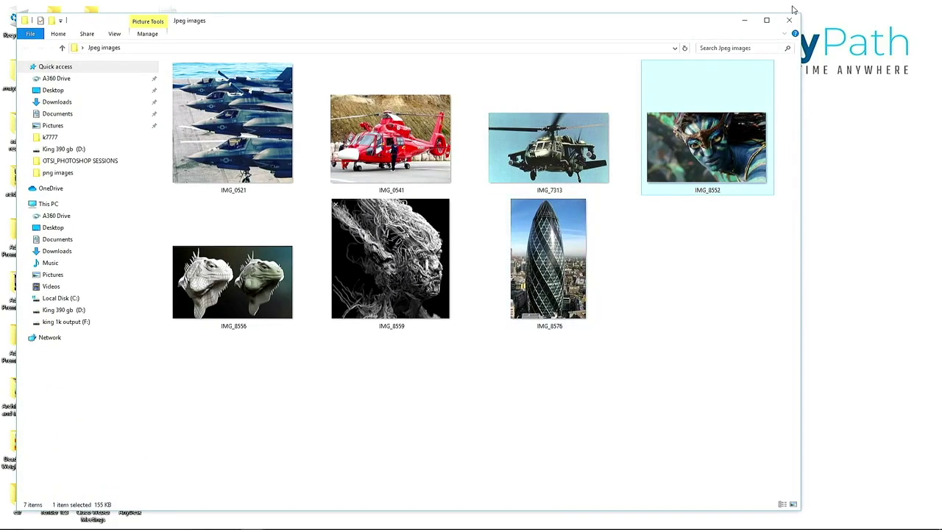
click(766, 20)
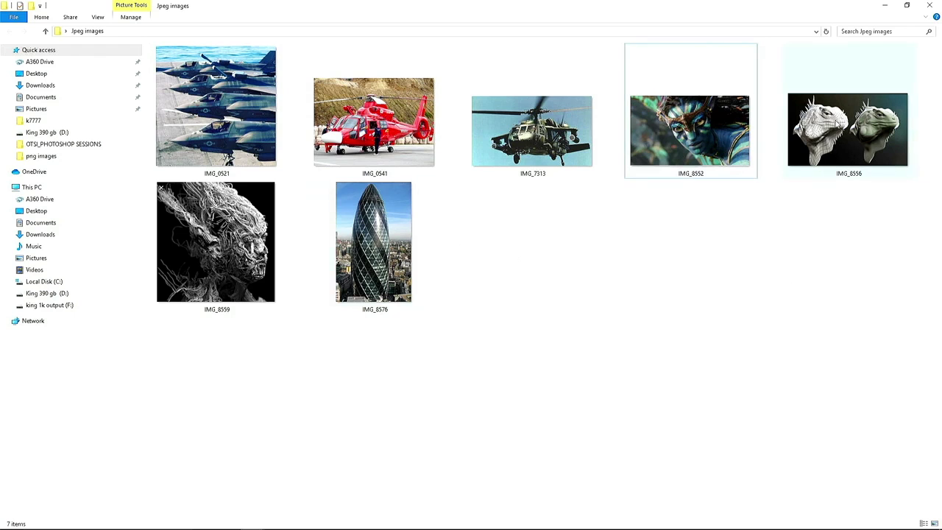
click(817, 122)
click(817, 272)
click(840, 137)
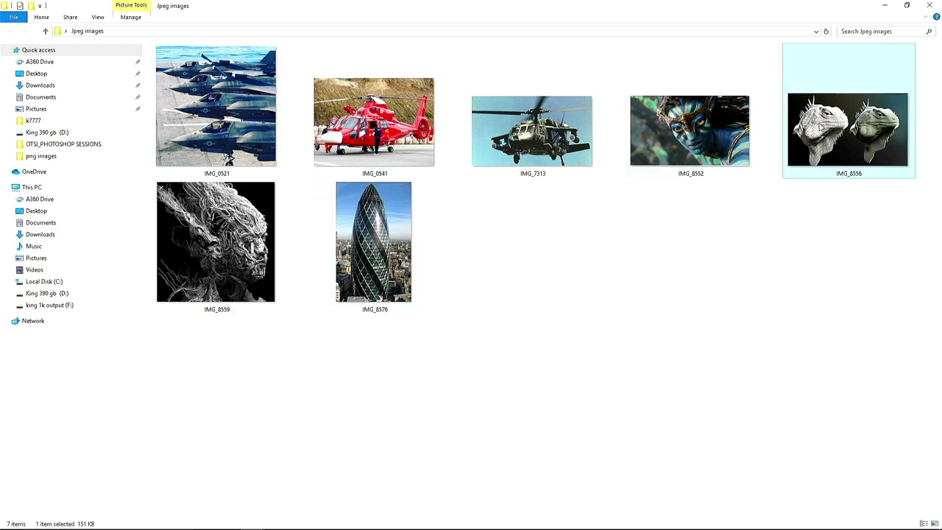
Step: Examine the file size, pixel dimensions, resolution and colour details in the properties of IMG_8556 and close them
right_click(839, 120)
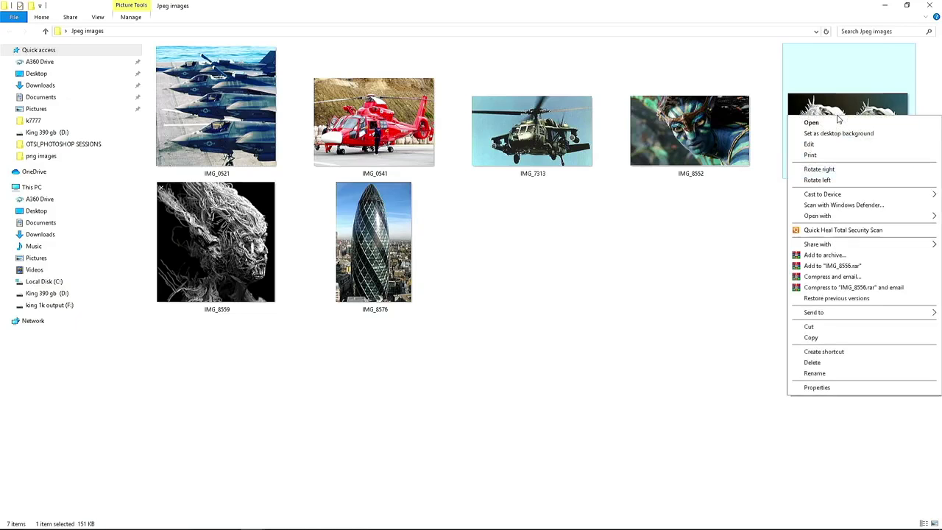
click(820, 387)
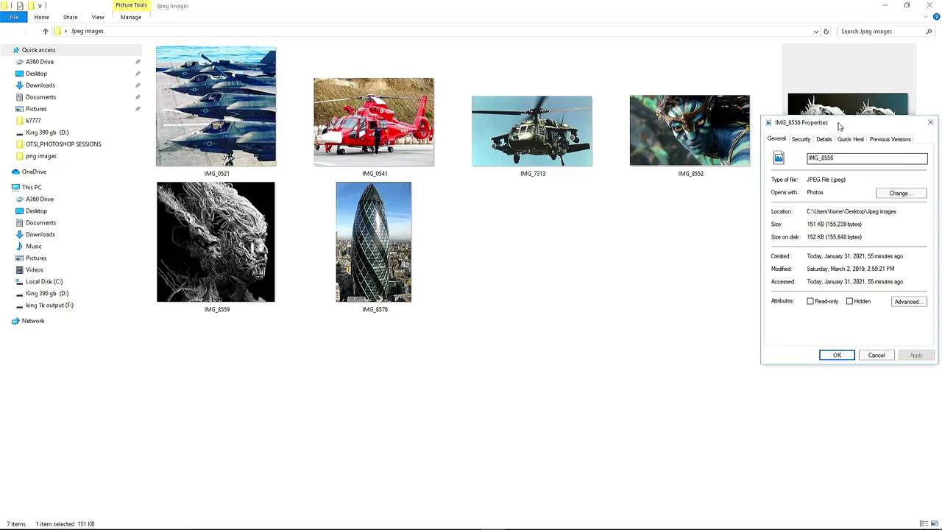
drag(840, 126, 592, 108)
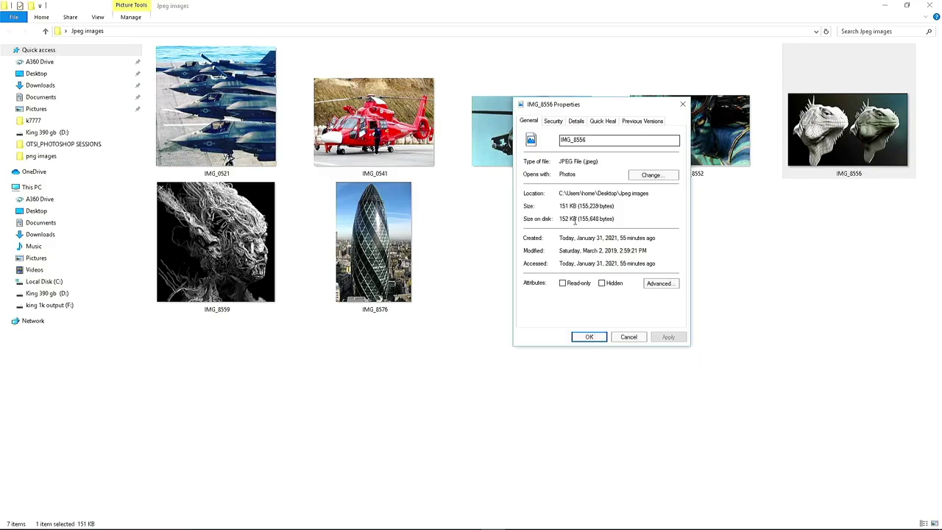
drag(561, 206, 575, 207)
click(579, 122)
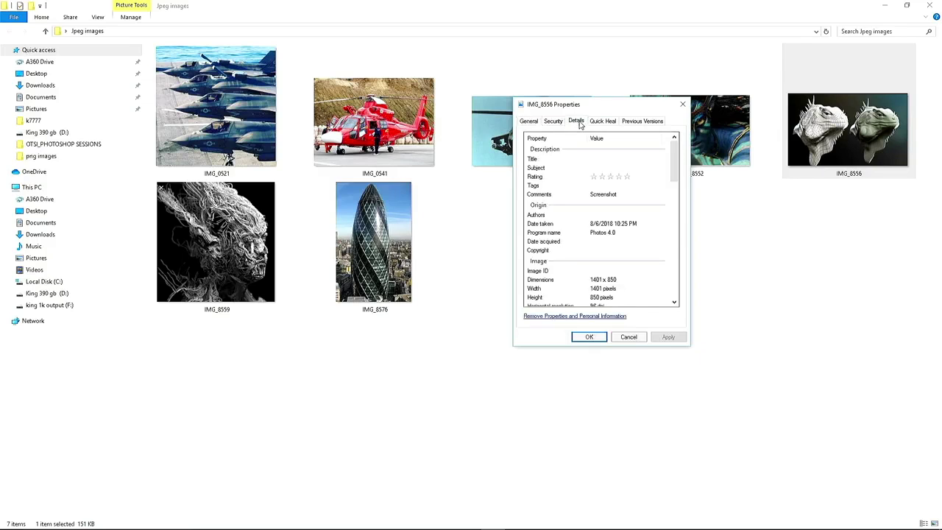
drag(674, 174, 675, 194)
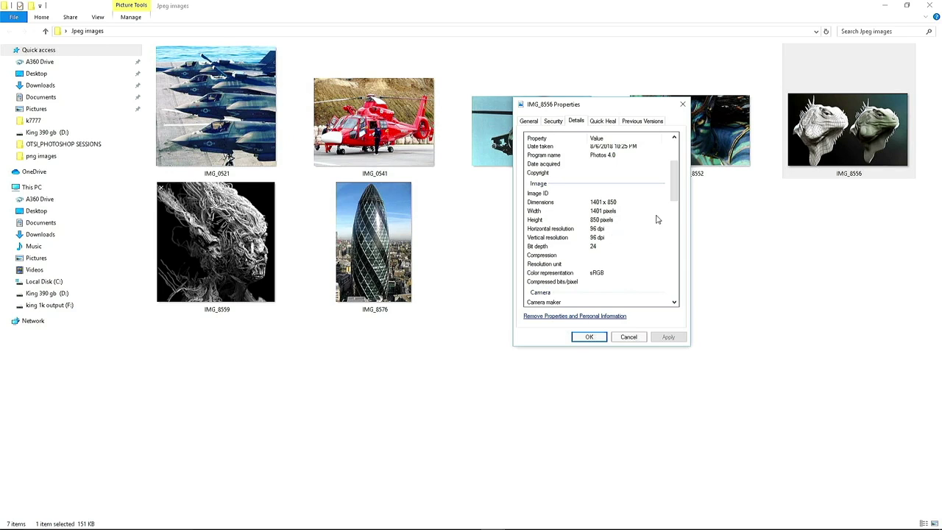
drag(674, 183, 674, 192)
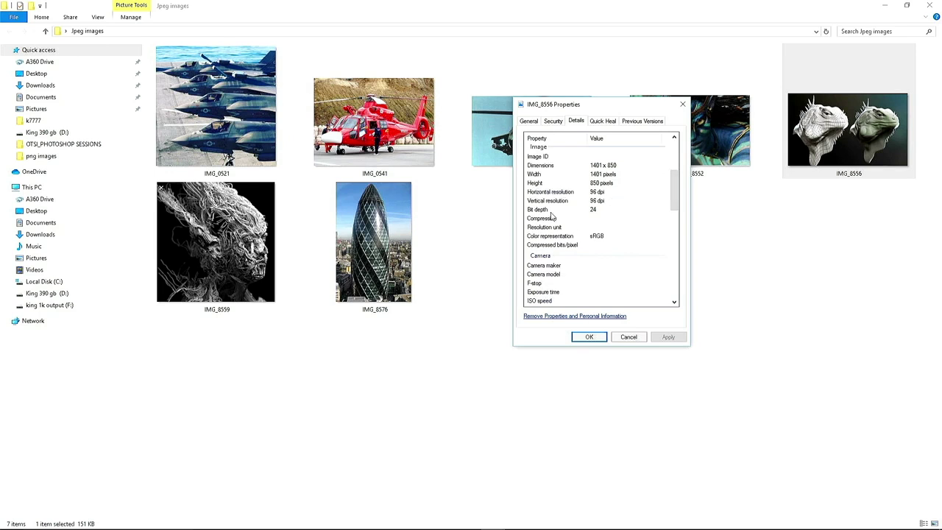
drag(675, 187, 679, 152)
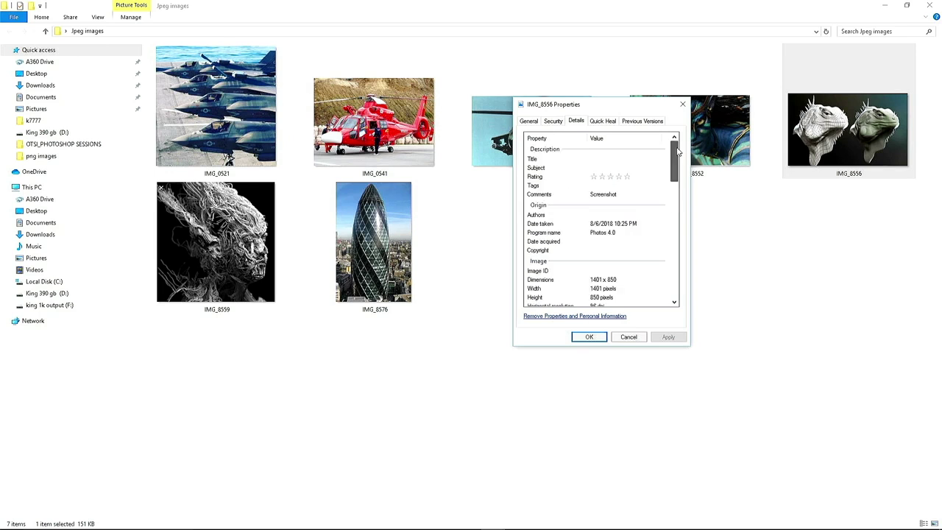
click(683, 104)
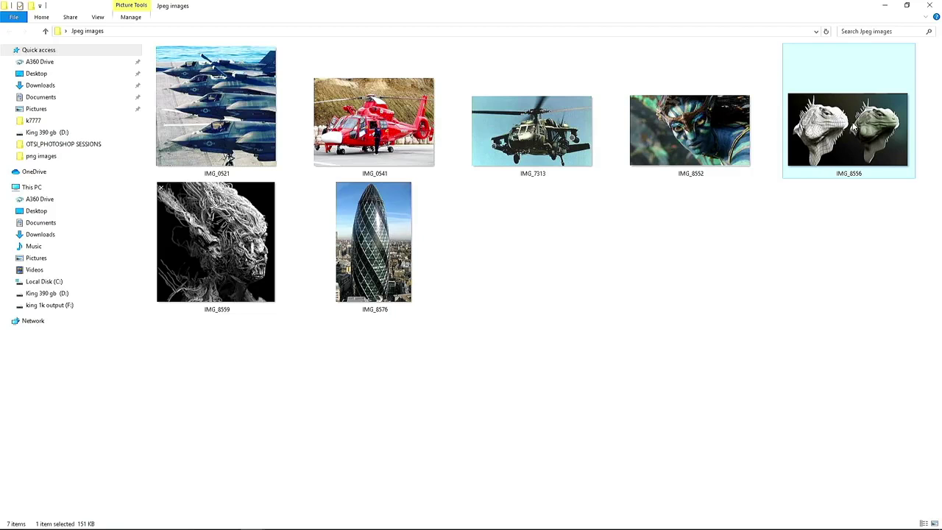
Step: Place the iguana heads image IMG_8556 in the type 2 document, scaled to 53.82% width and 49.75% height, beside the green parrot
drag(853, 125, 395, 170)
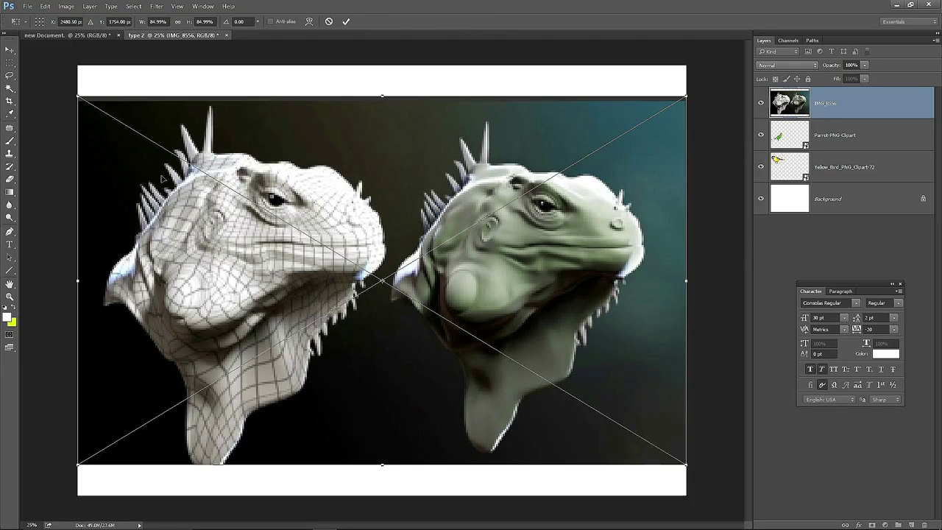
drag(78, 96, 154, 116)
drag(317, 163, 383, 259)
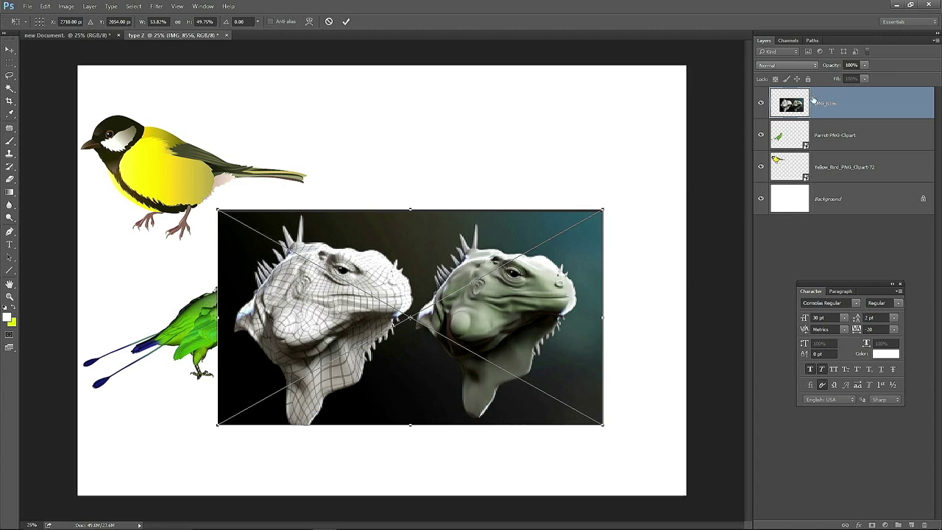
drag(457, 280, 389, 209)
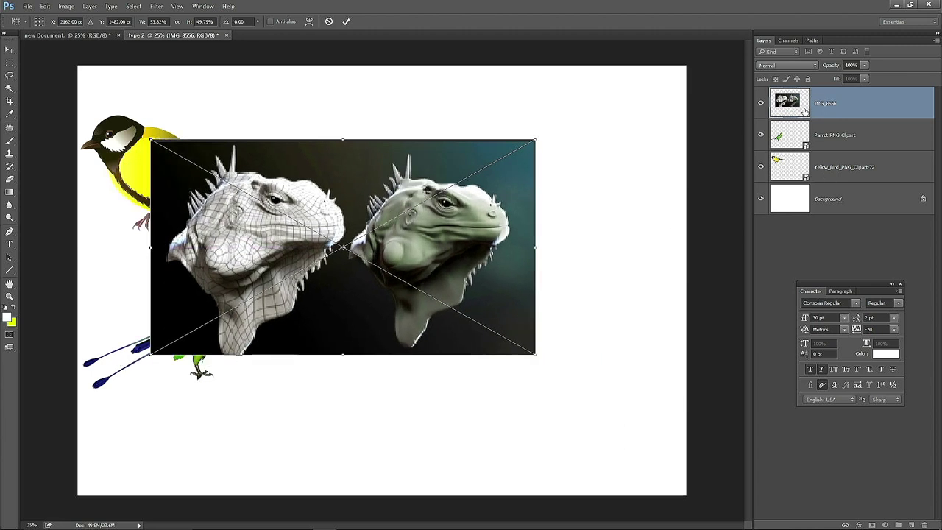
drag(463, 230, 625, 346)
key(Return)
key(z)
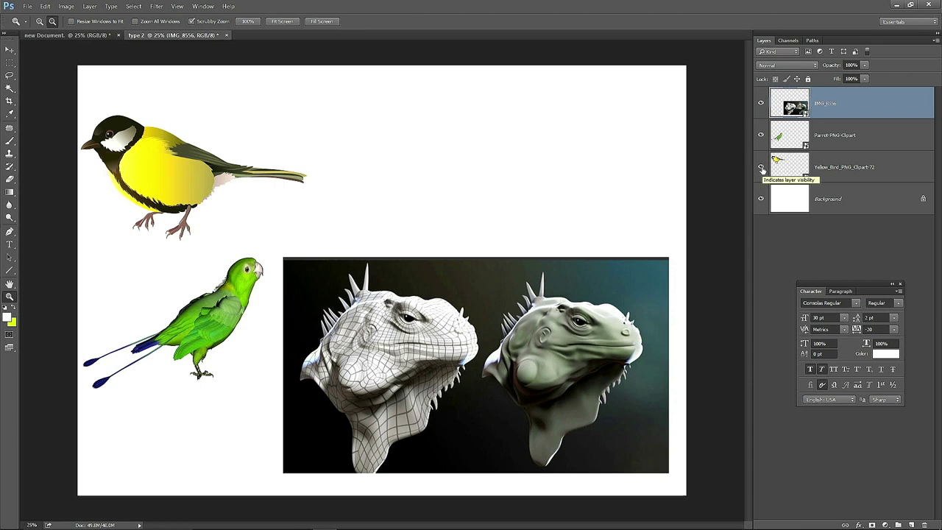
Step: Toggle the visibility of the Yellow_Bird_PNG_Clipart-72 layer repeatedly to examine its effect on the canvas, leaving it shown
click(761, 167)
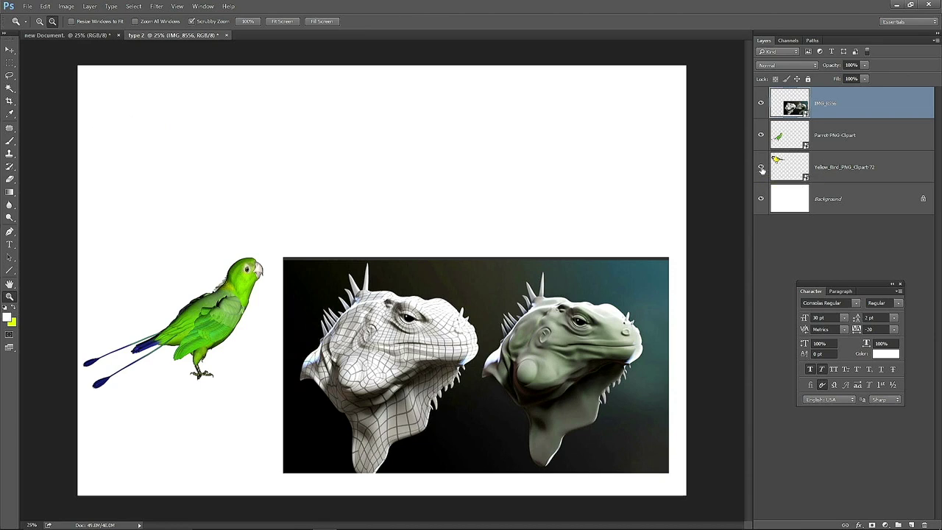
click(761, 168)
click(761, 168)
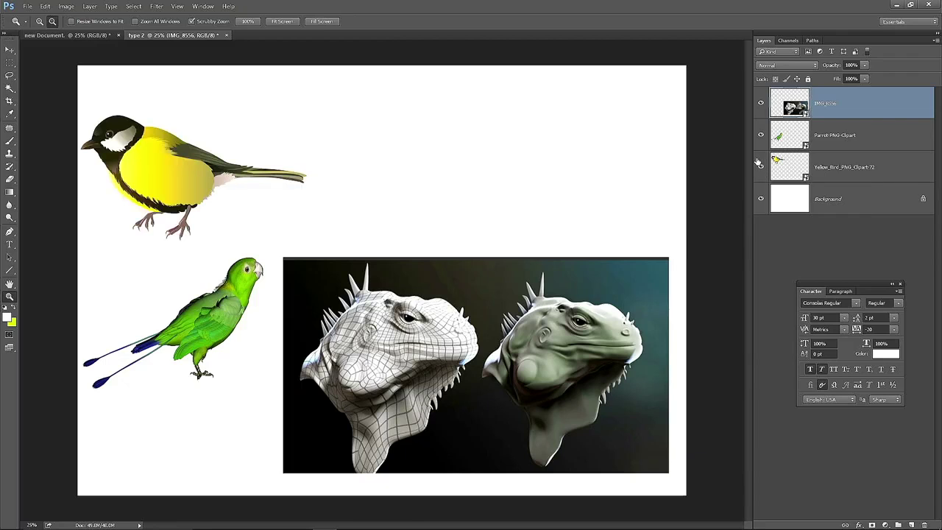
click(761, 168)
click(761, 169)
click(762, 169)
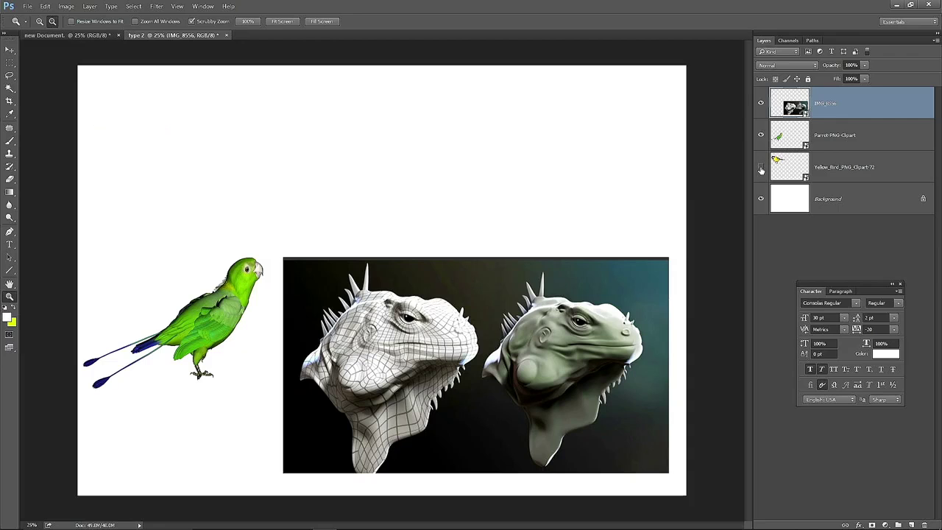
click(761, 169)
Step: Hide and show the parrot, IMG_8556 and yellow bird layers one by one to examine which image each contains
click(761, 136)
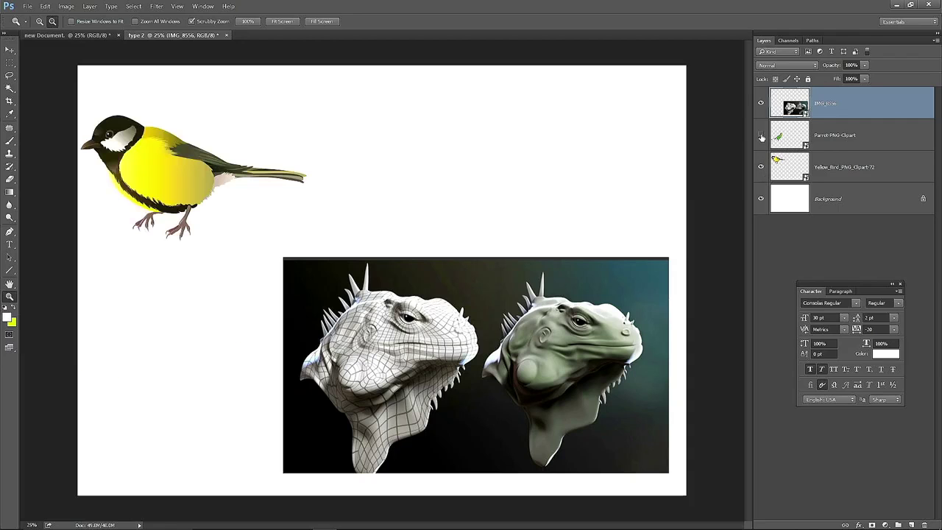
click(761, 135)
click(761, 103)
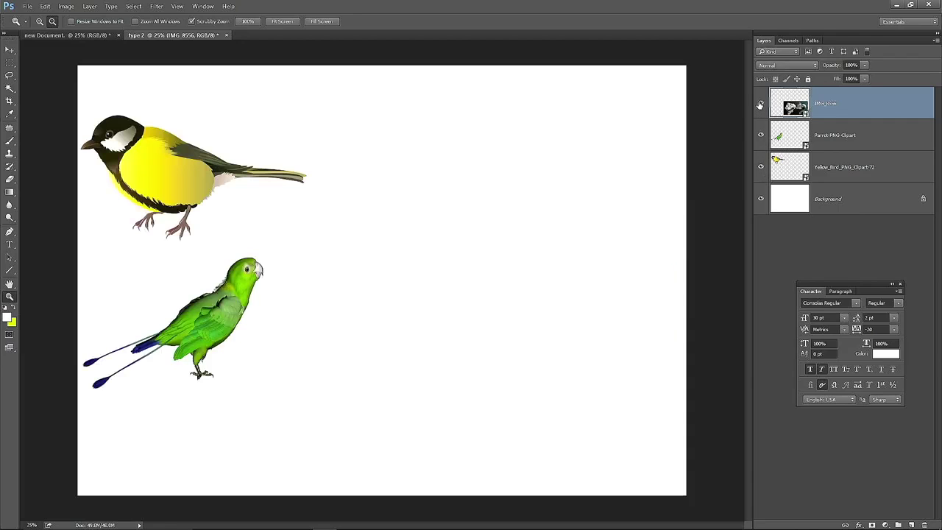
click(761, 103)
click(761, 136)
click(762, 135)
click(761, 167)
click(761, 167)
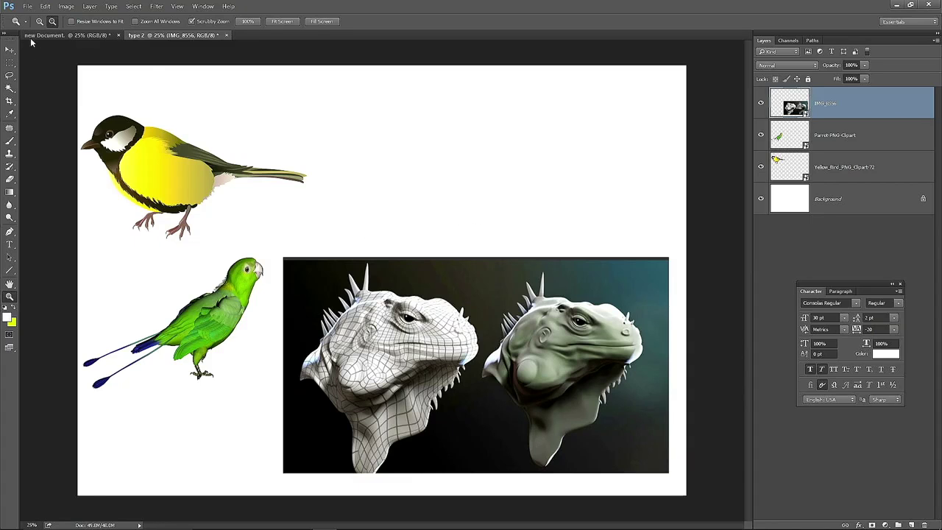
Step: Save the document to the Desktop as My first composition in Photoshop (PSD) format with Maximize Compatibility on
click(31, 9)
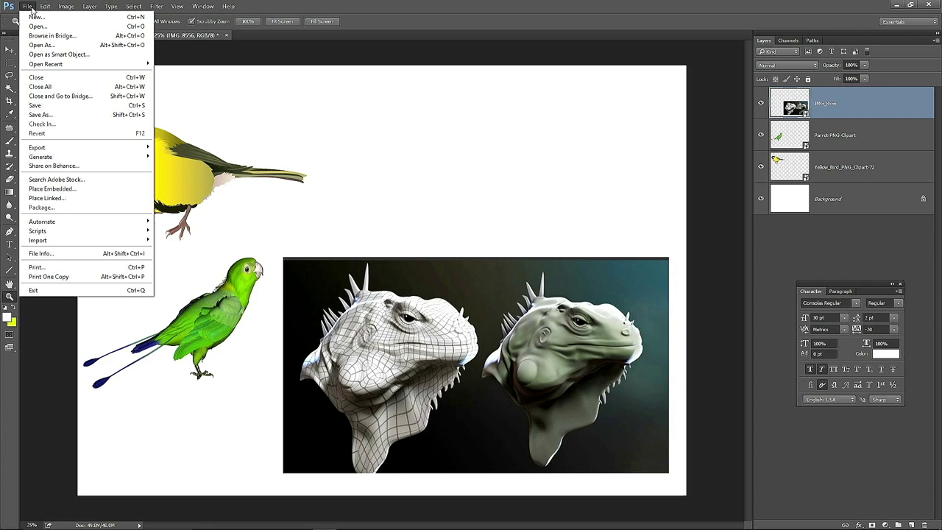
click(55, 122)
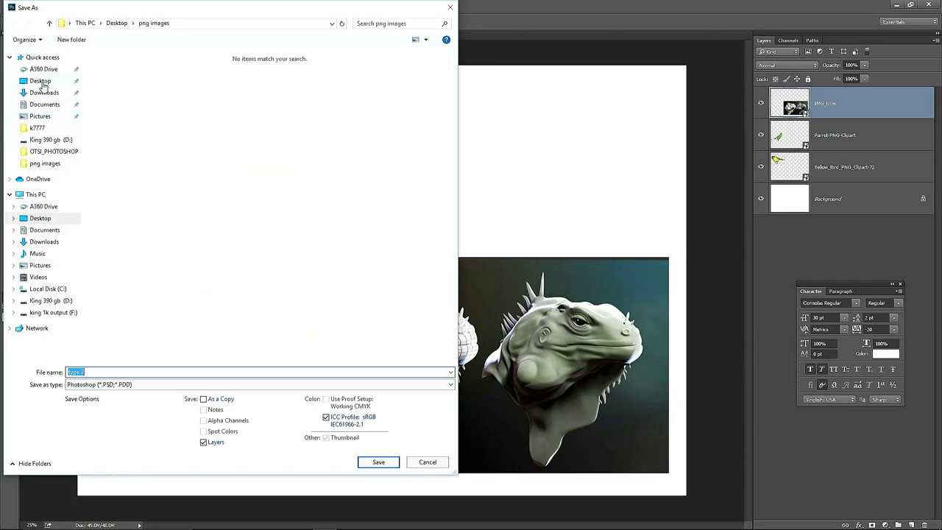
click(42, 83)
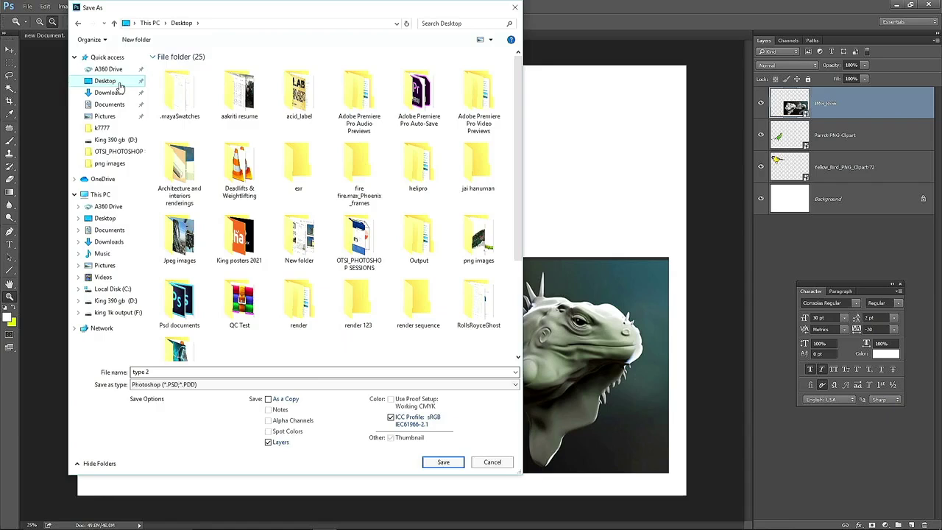
click(170, 373)
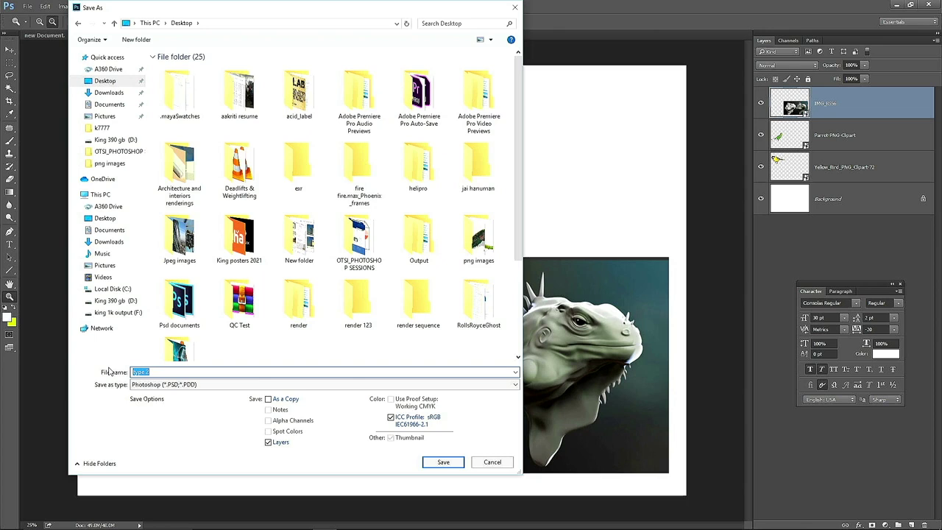
text(My)
click(164, 386)
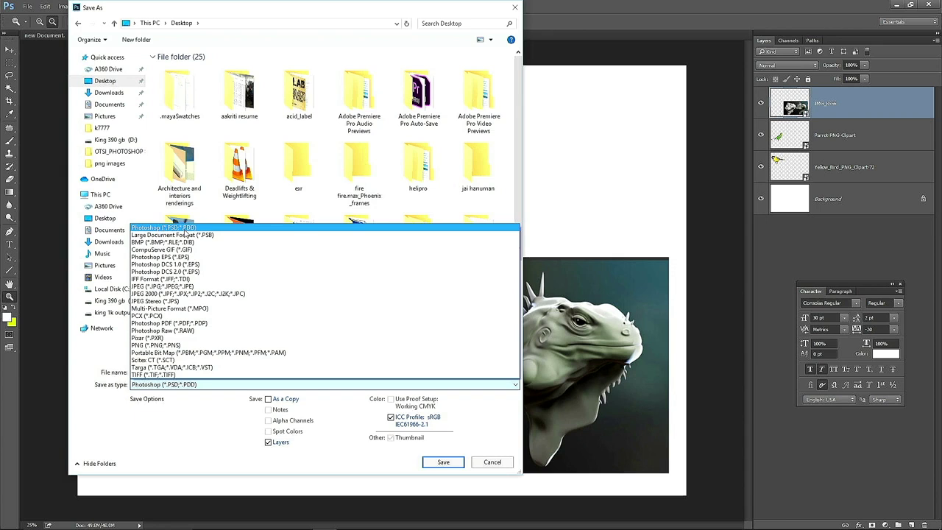
click(186, 229)
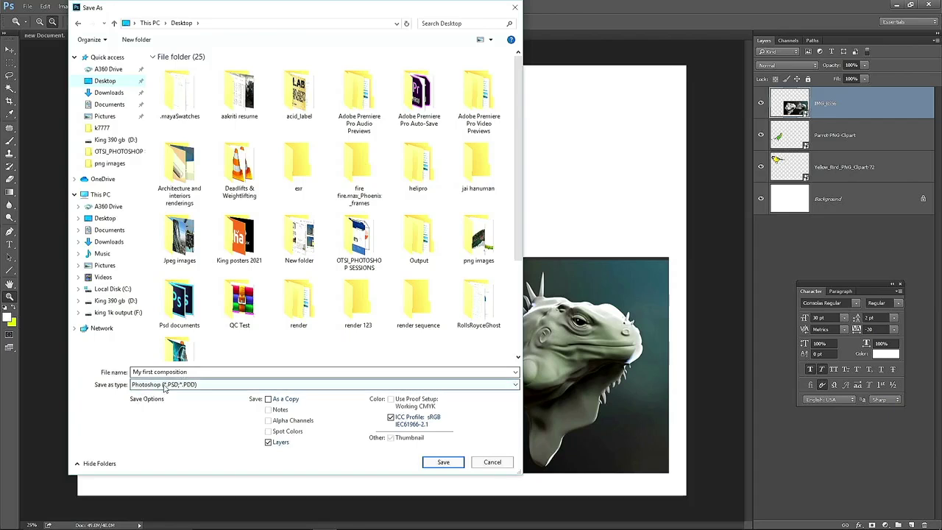
click(442, 463)
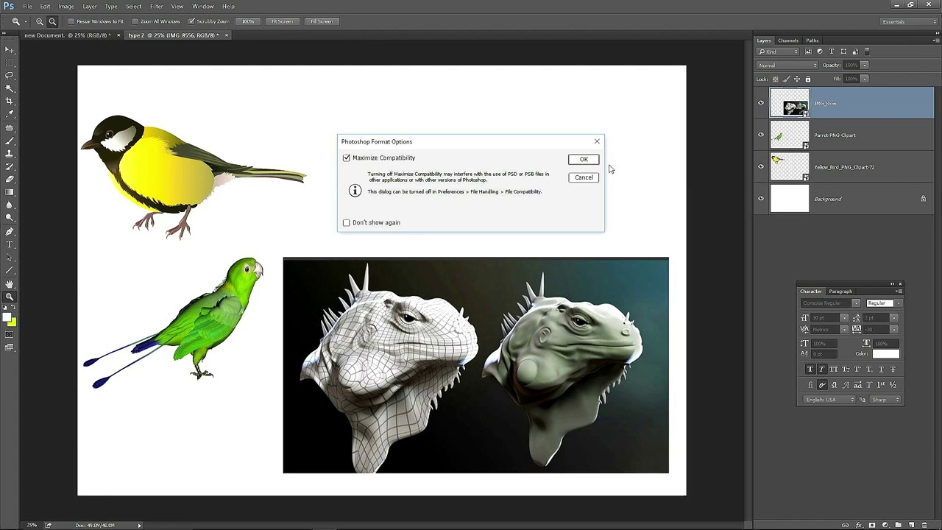
click(583, 160)
Step: Show the desktop and move the My first composition file out of the icon columns into the empty area
key(super+d)
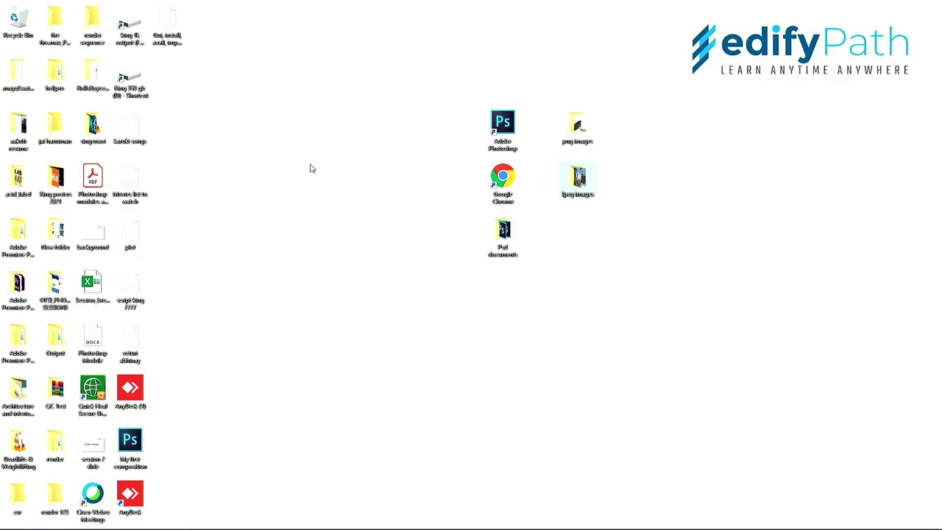
drag(130, 440, 354, 228)
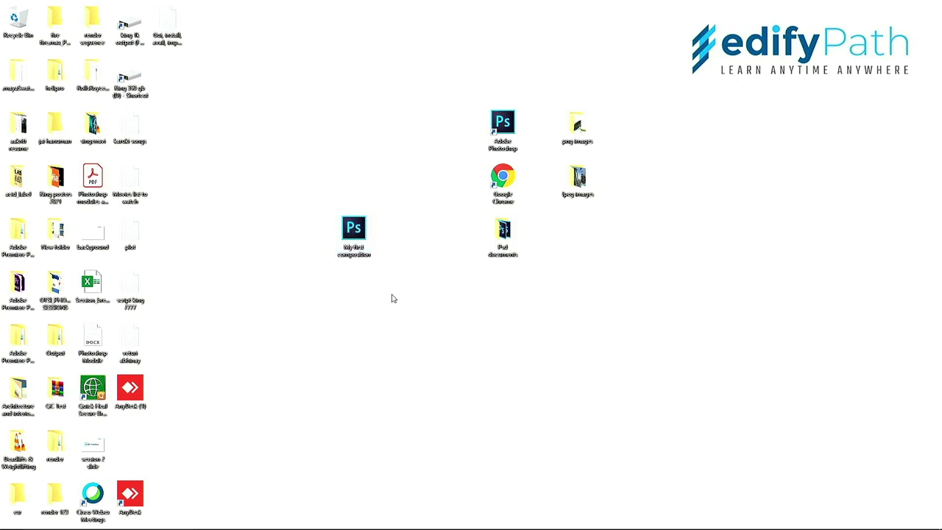
Step: Examine the file type, size and details in the properties of My first composition and close them
mouse_move(364, 234)
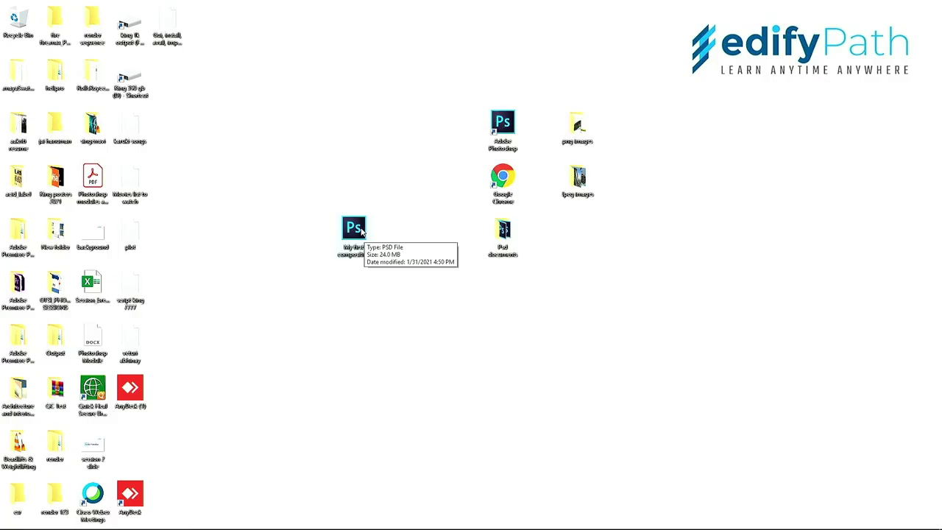
click(357, 228)
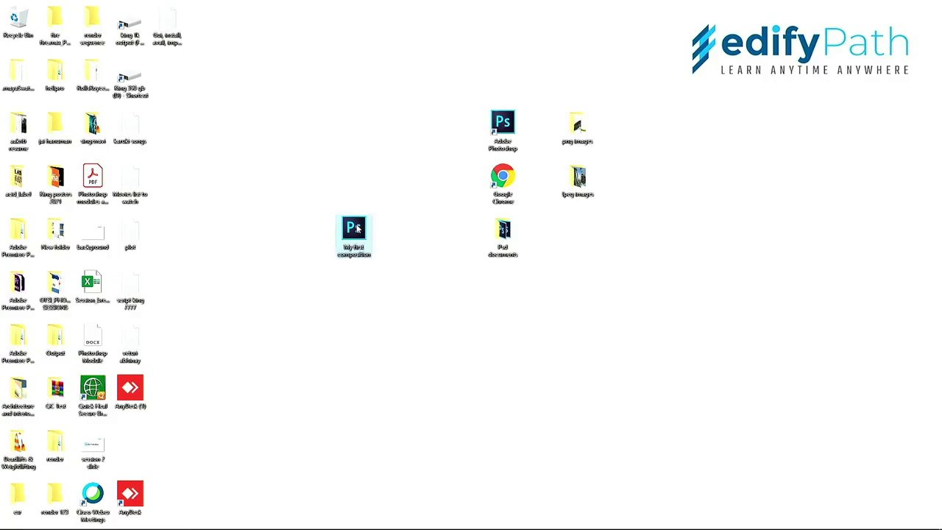
right_click(357, 229)
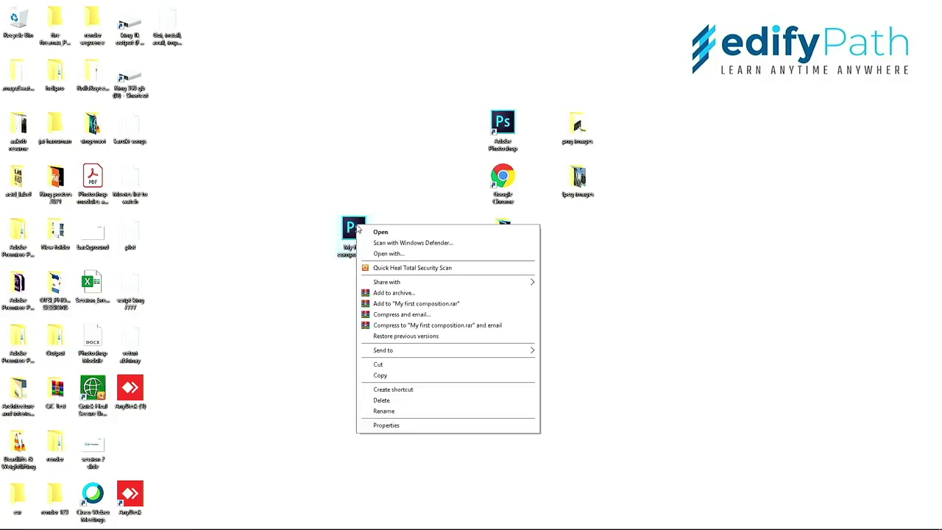
click(406, 428)
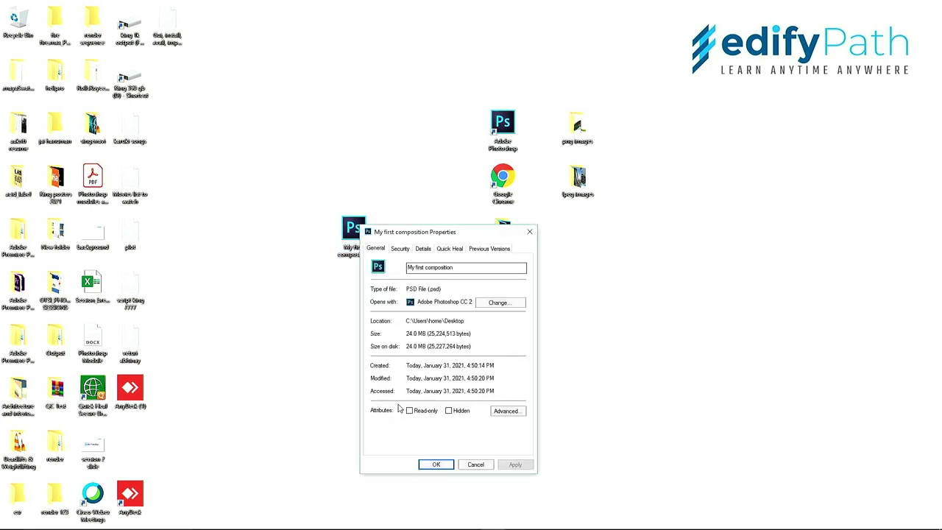
drag(440, 232, 684, 126)
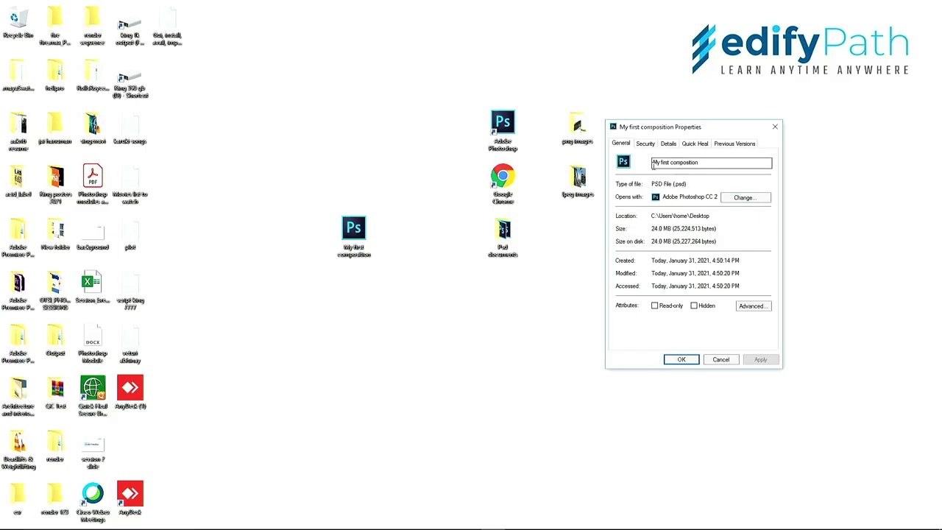
click(669, 145)
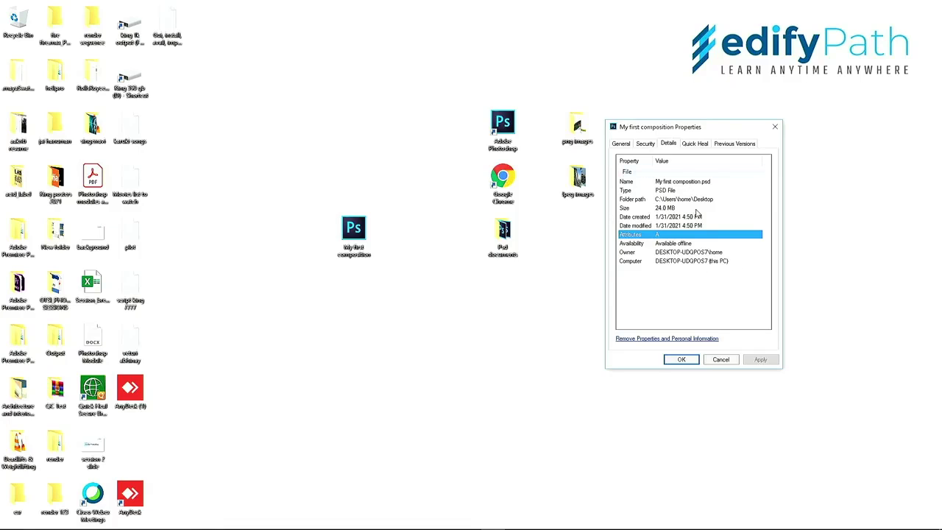
click(646, 143)
click(621, 144)
click(772, 130)
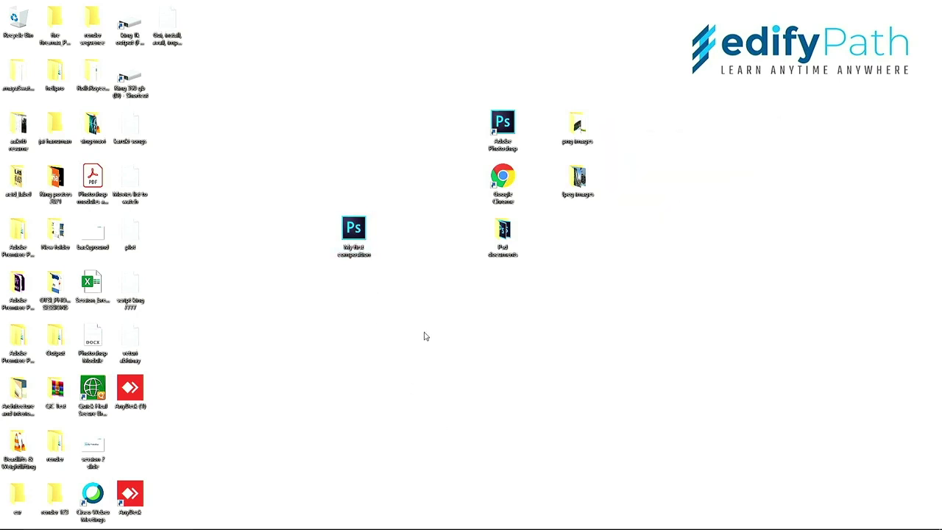
Step: Switch back to Photoshop and close the My first composition.psd document
mouse_move(479, 524)
click(326, 521)
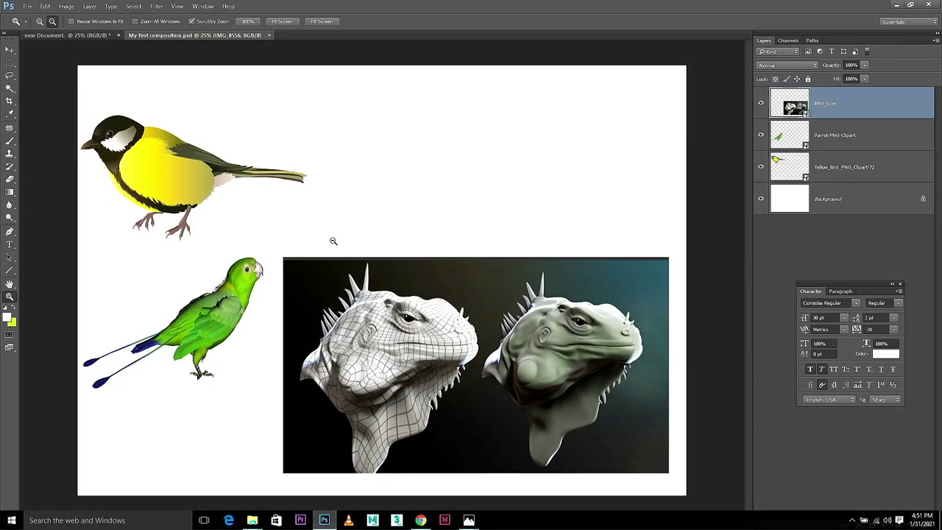
click(270, 35)
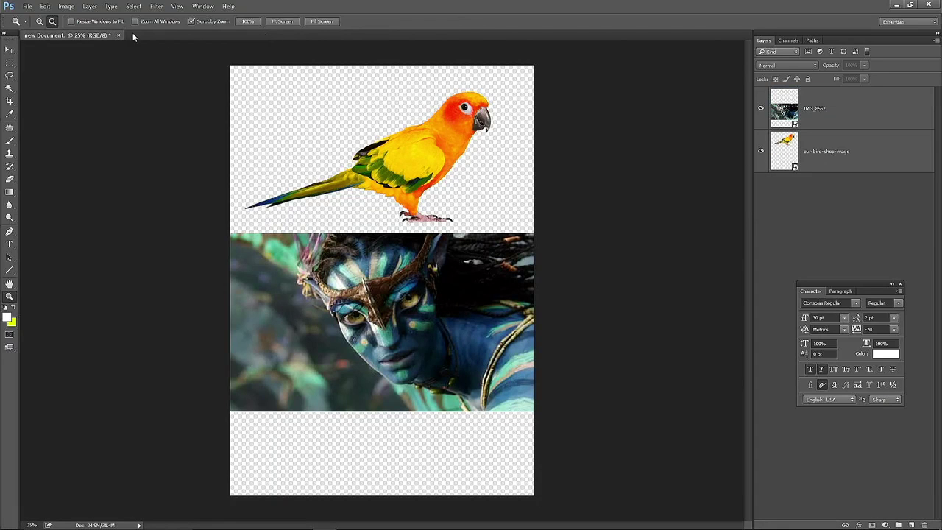
Step: Close the new Document file, saving it to the Desktop as avatar_composition in PSD format with Maximize Compatibility on
click(118, 35)
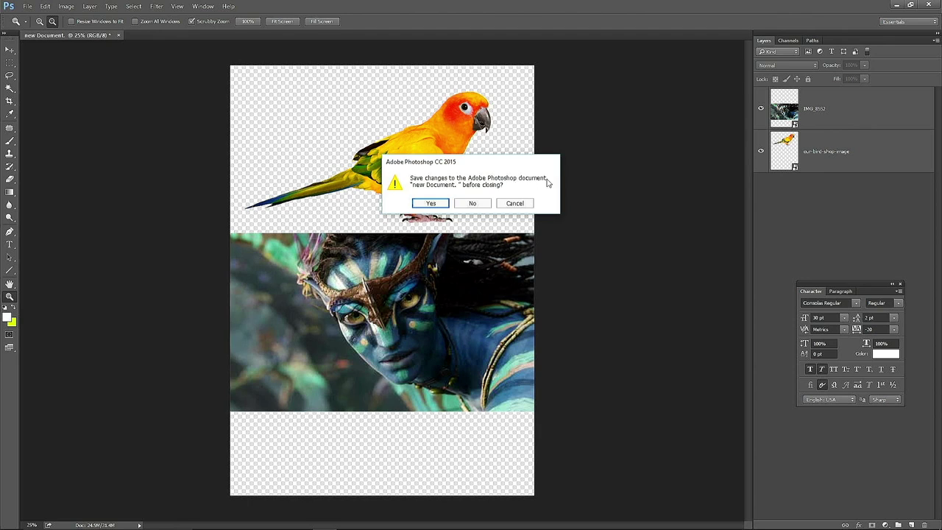
click(431, 204)
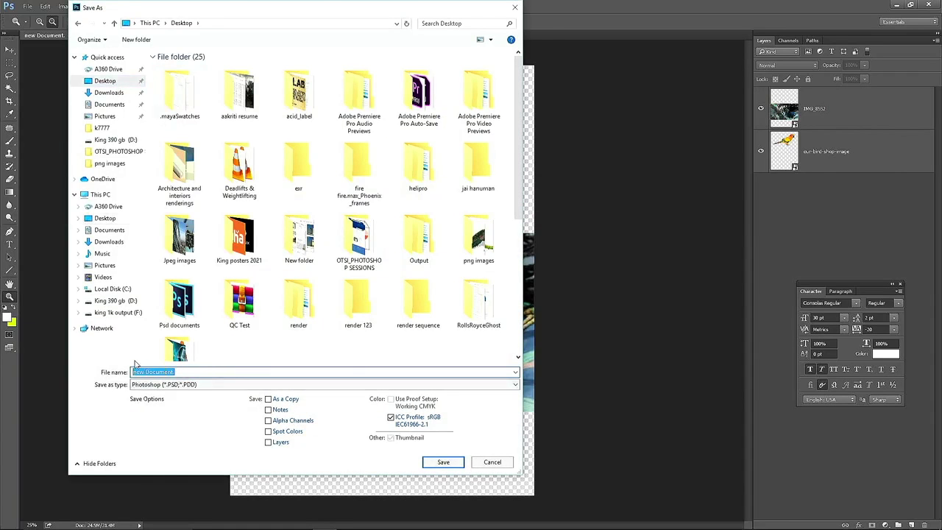
text(avatar_composition)
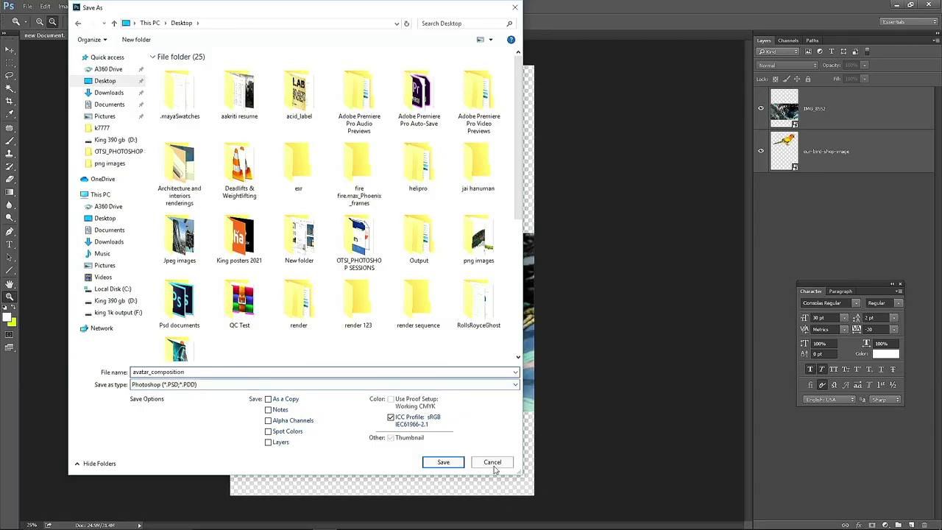
click(443, 462)
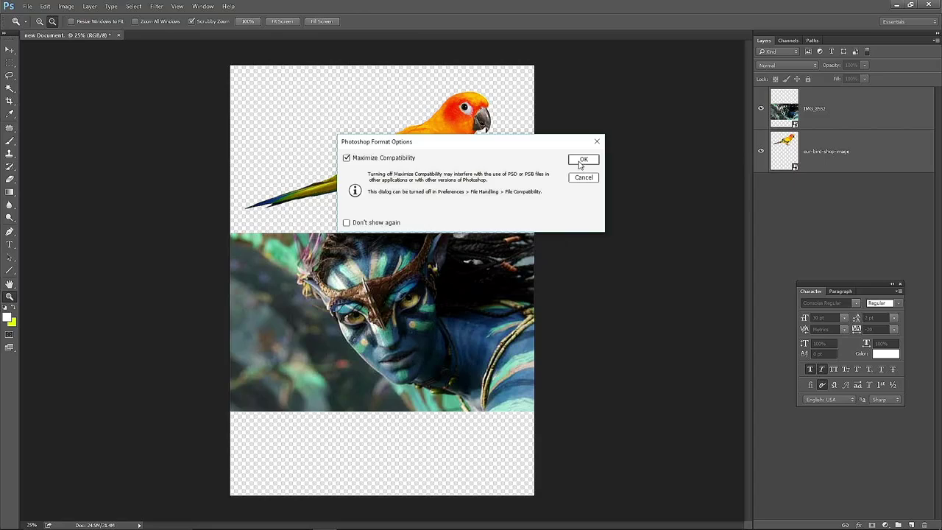
click(582, 161)
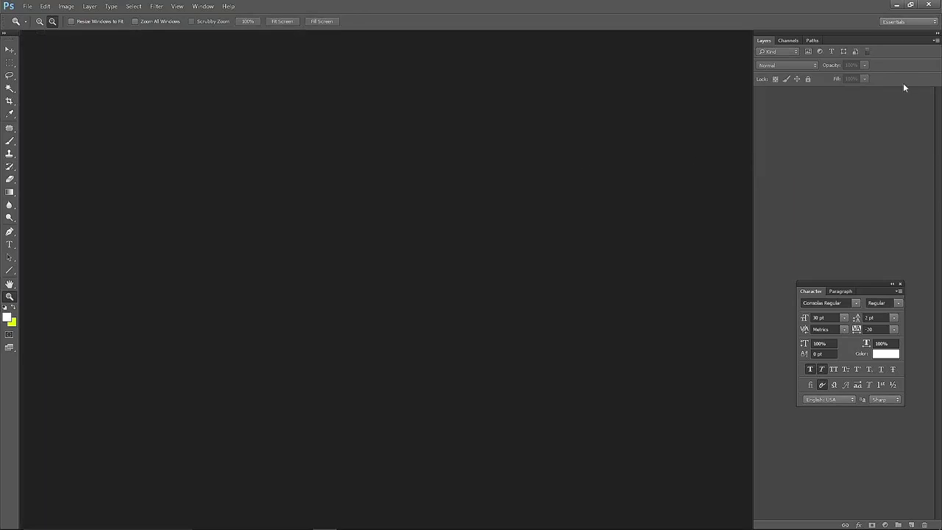
Step: Exit Photoshop and arrange the My first composition and avatar_composition files one below the other on the desktop
click(930, 6)
drag(736, 270, 647, 348)
drag(357, 229, 393, 177)
drag(131, 441, 392, 234)
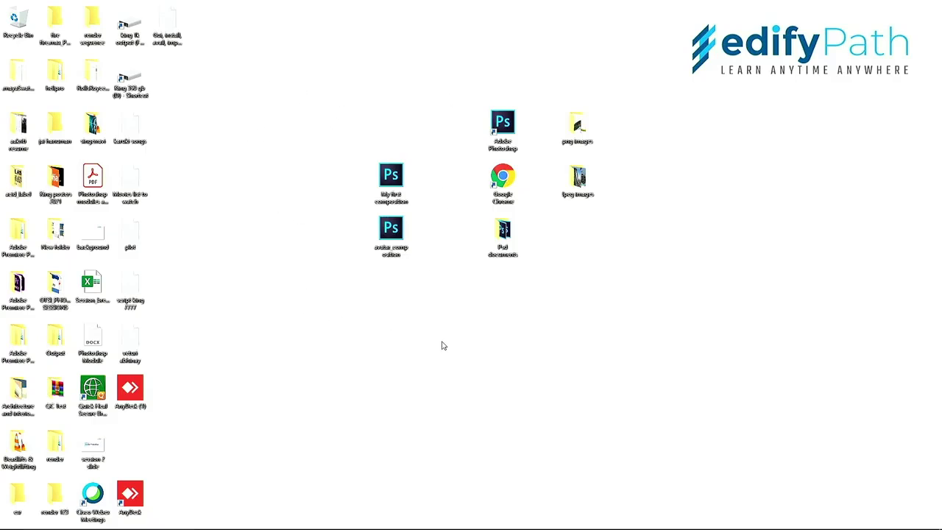
Step: Open the My first composition file from the desktop in Photoshop
click(391, 177)
right_click(389, 175)
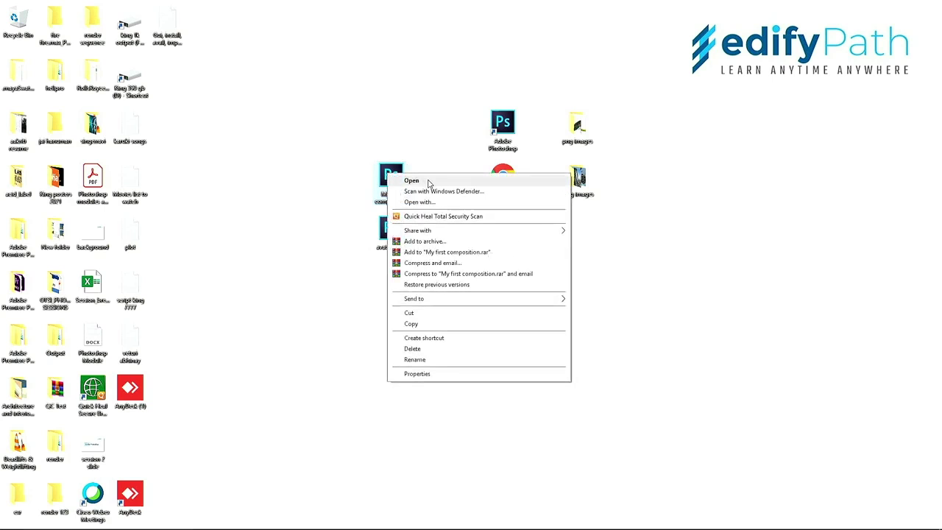
click(412, 180)
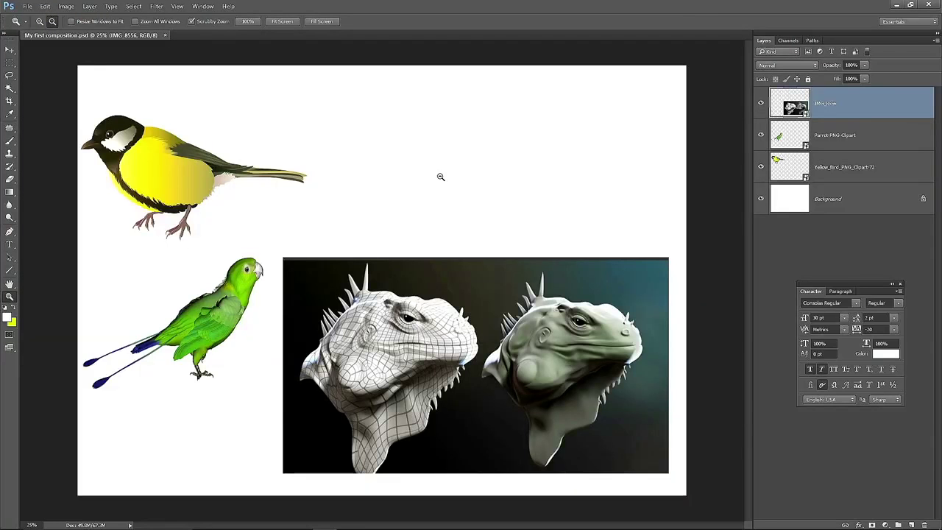
Step: Hide the IMG_8556, parrot, yellow bird and Background layers one after another and show them all again
click(761, 103)
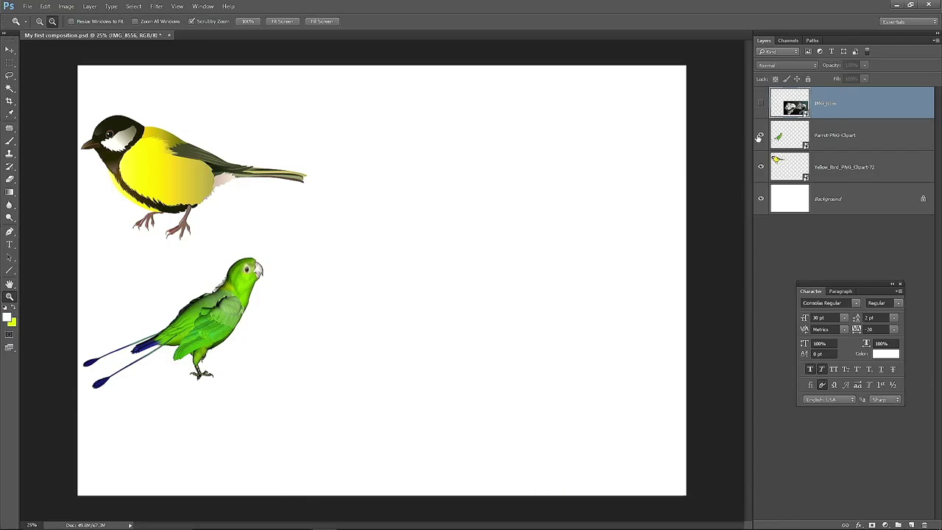
click(762, 135)
click(761, 167)
click(761, 135)
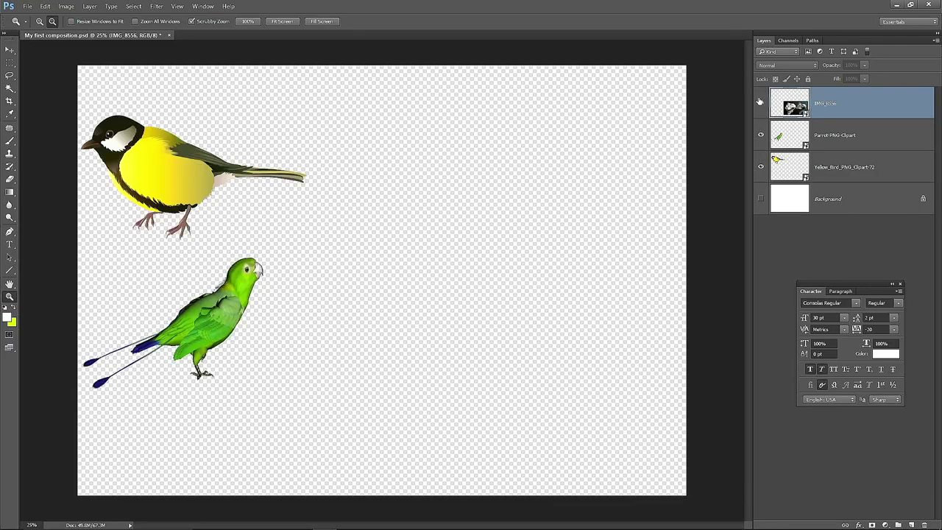
click(760, 103)
click(761, 198)
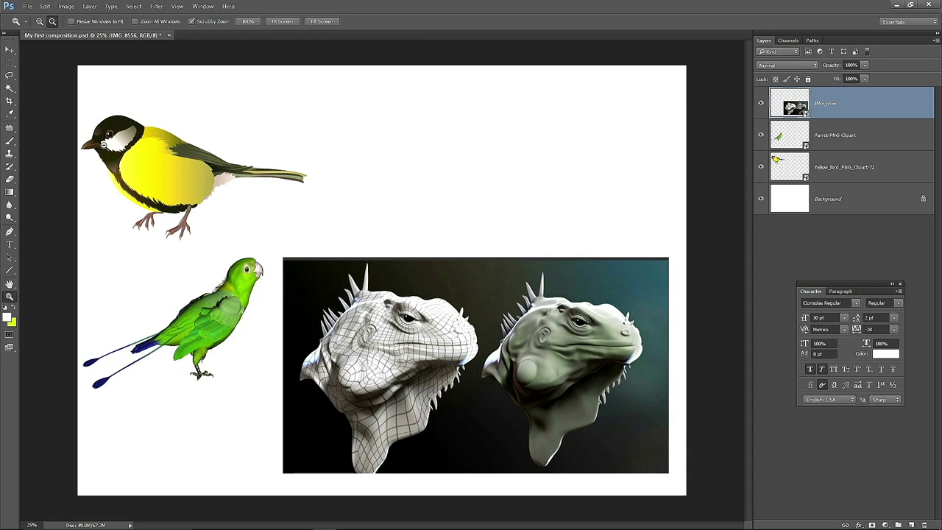
Step: Save the composition to the Desktop as a JPEG copy named My first composition_output
click(27, 6)
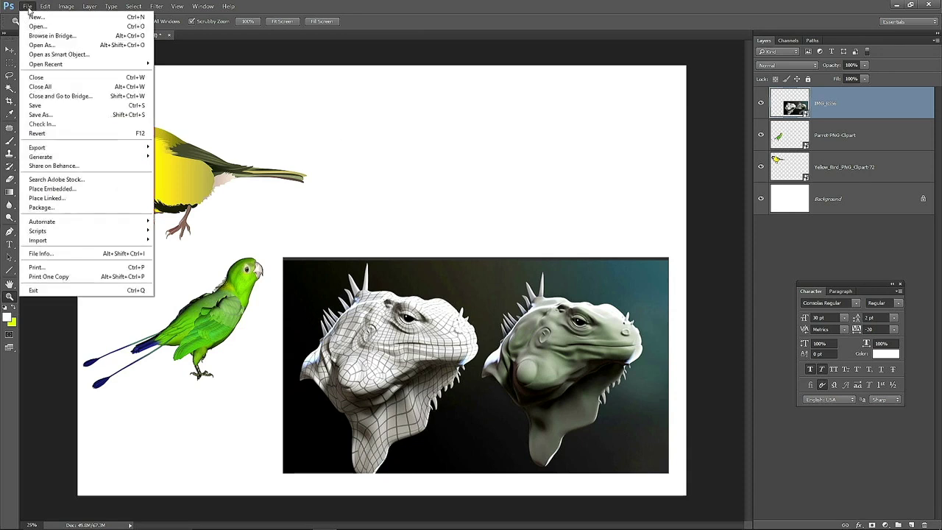
click(42, 116)
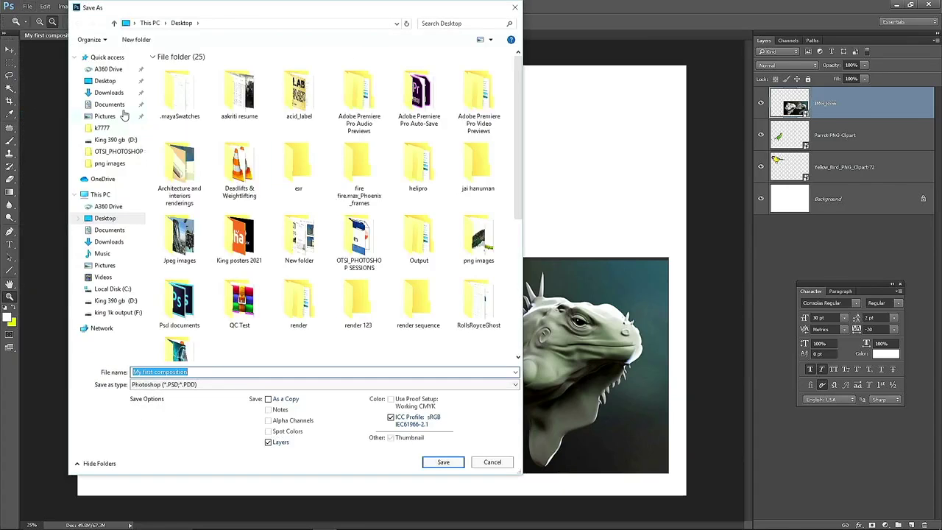
click(105, 83)
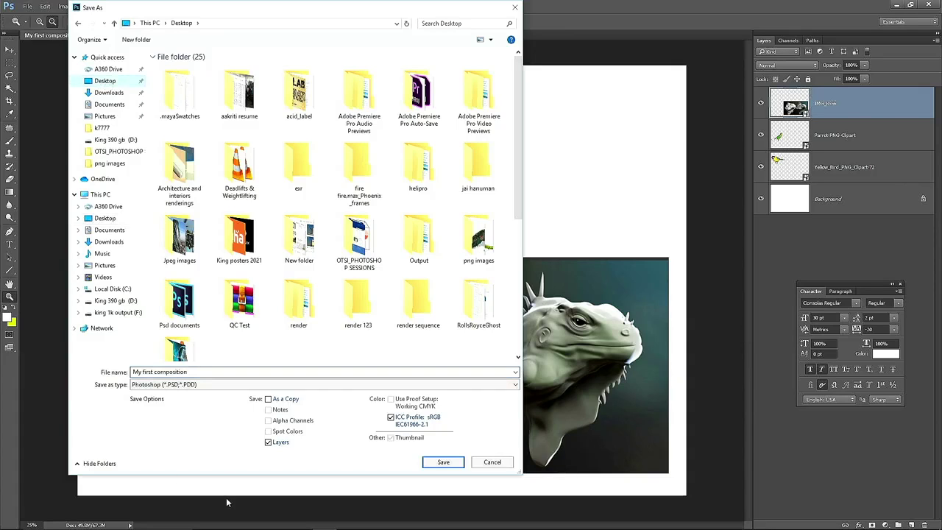
click(208, 375)
click(216, 372)
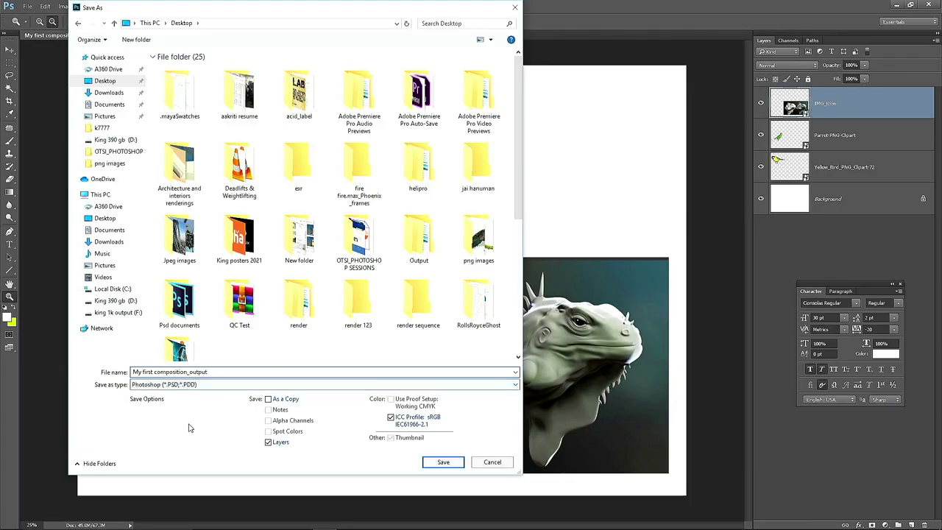
click(178, 388)
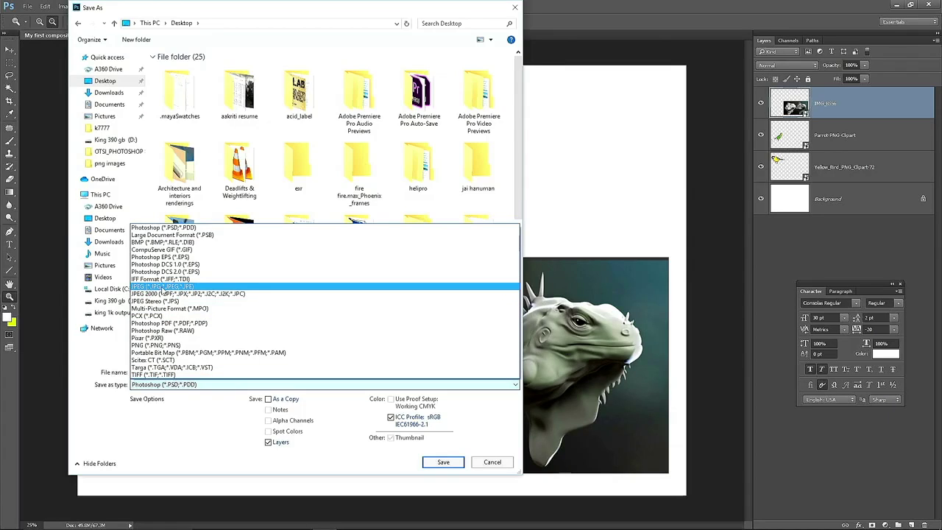
click(163, 288)
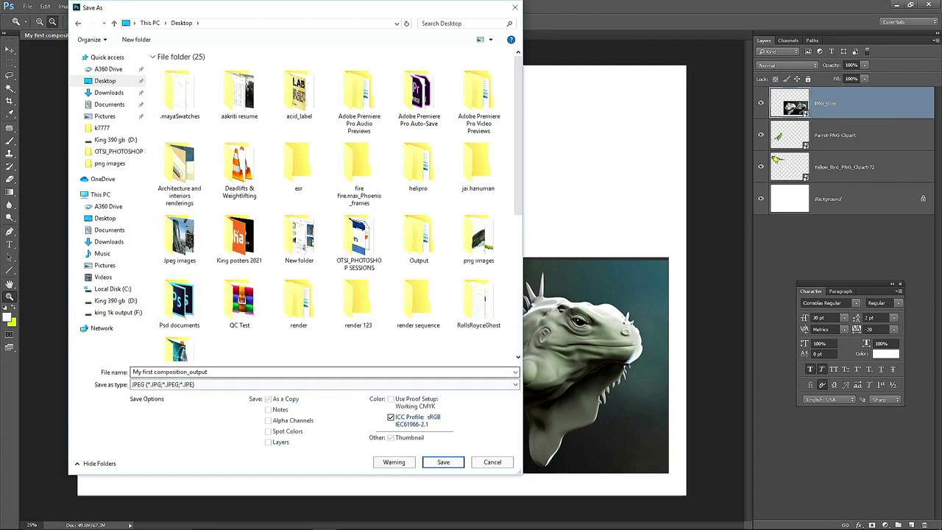
click(445, 464)
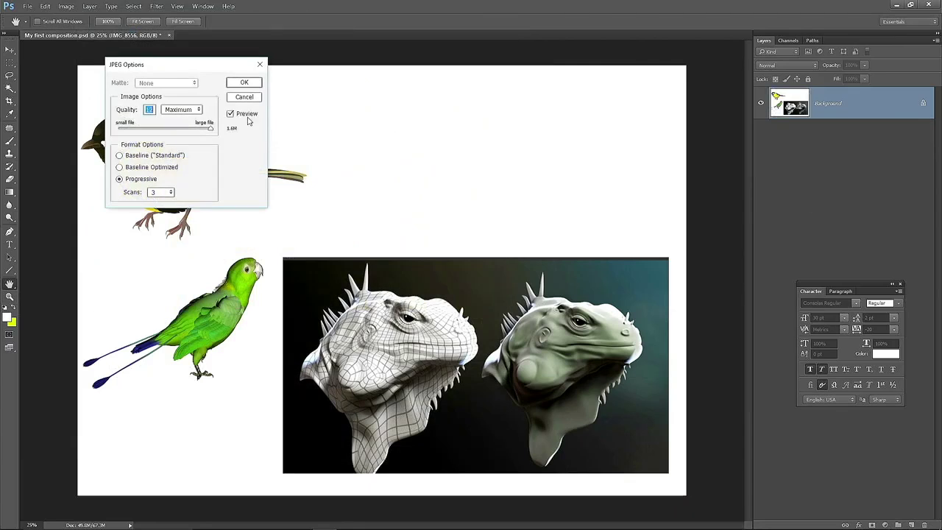
Step: Try low, medium and high JPEG quality settings and confirm the export at Maximum quality 12
drag(184, 66, 423, 135)
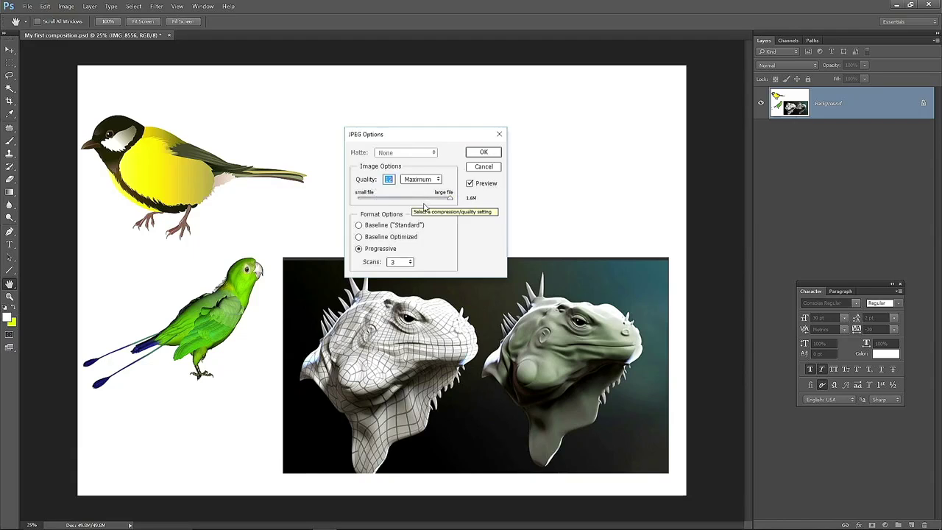
drag(374, 193, 352, 196)
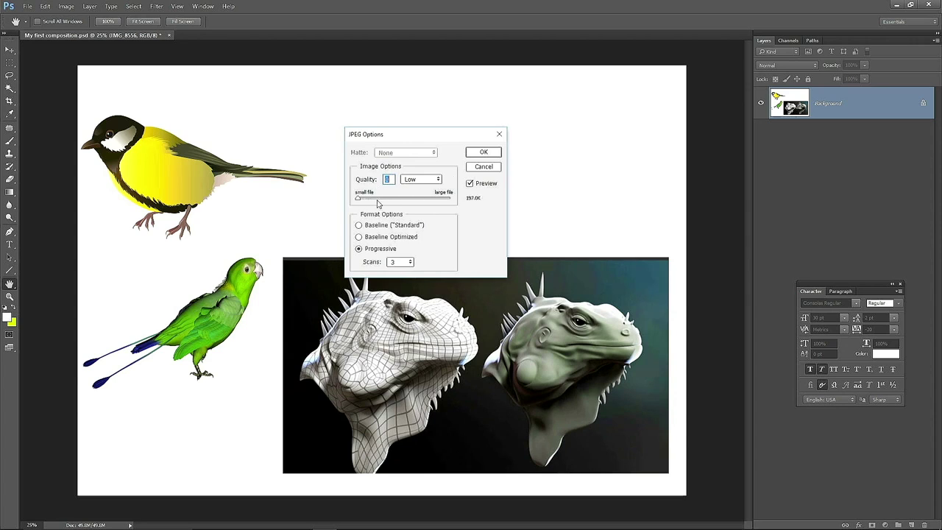
drag(360, 199, 403, 198)
drag(404, 202, 450, 204)
drag(452, 200, 365, 195)
click(359, 200)
drag(360, 200, 402, 200)
drag(403, 200, 464, 206)
click(483, 153)
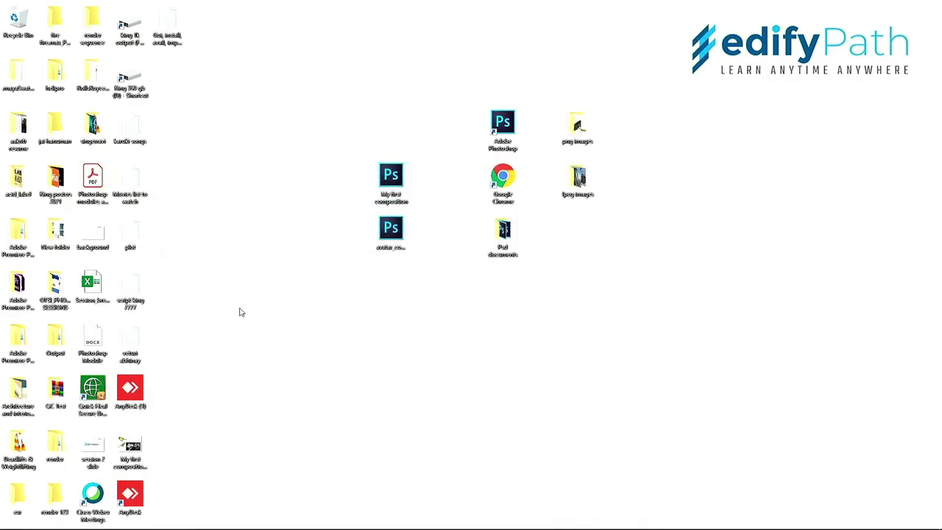
Step: Move the My first composition_output image to an empty area of the desktop, view it in Photos and close it
drag(133, 446, 465, 341)
click(533, 347)
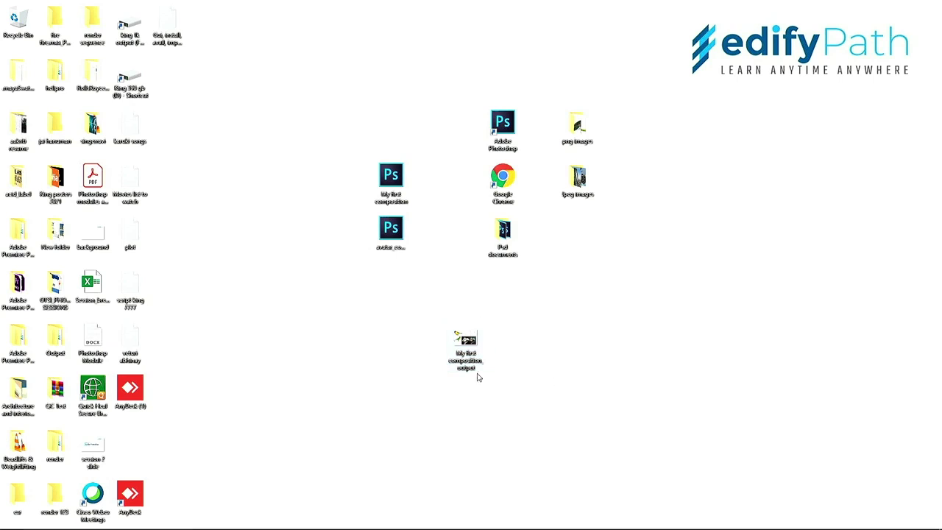
mouse_move(468, 340)
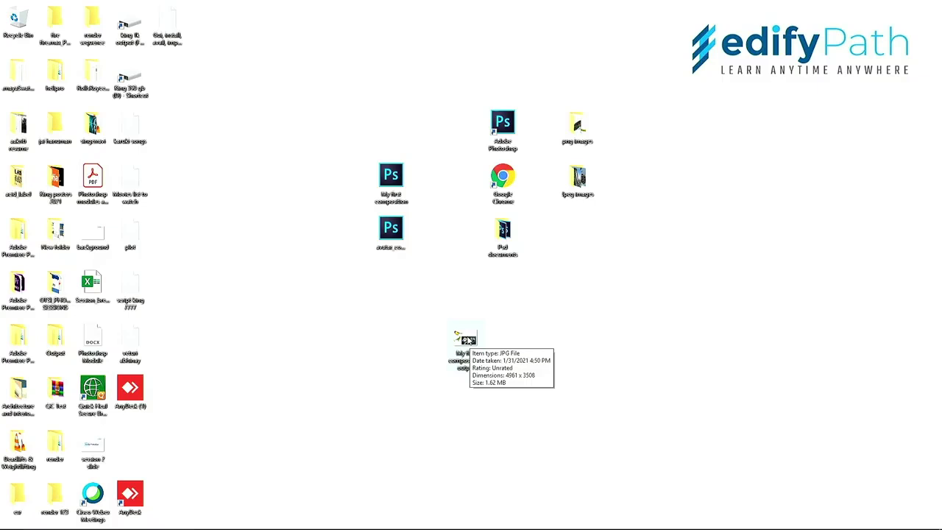
double_click(466, 340)
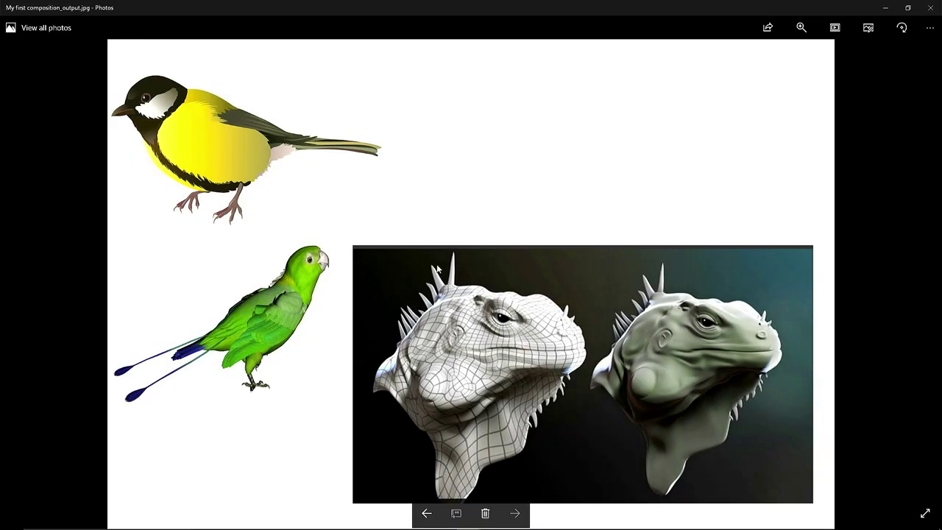
click(911, 7)
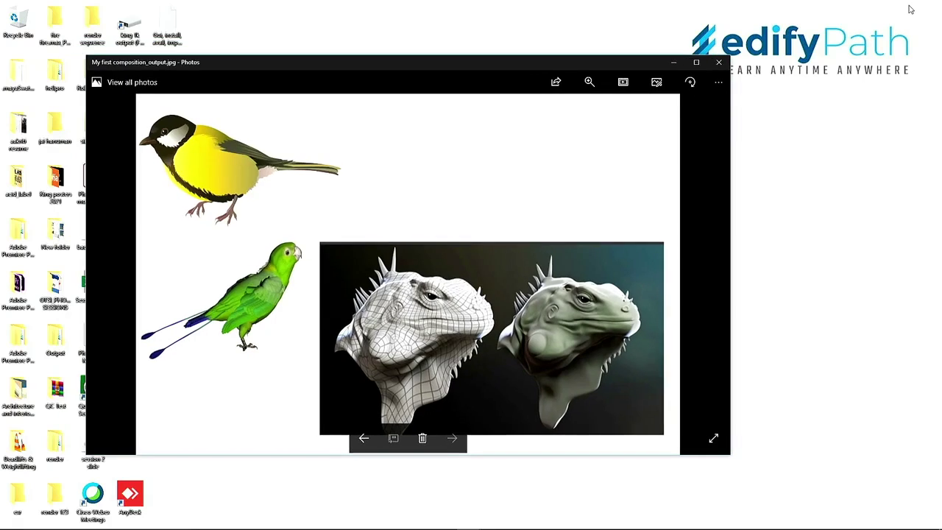
click(720, 58)
Step: Examine the file type, size, dimensions and resolution in the properties of My first composition_output and close them
right_click(468, 343)
click(506, 335)
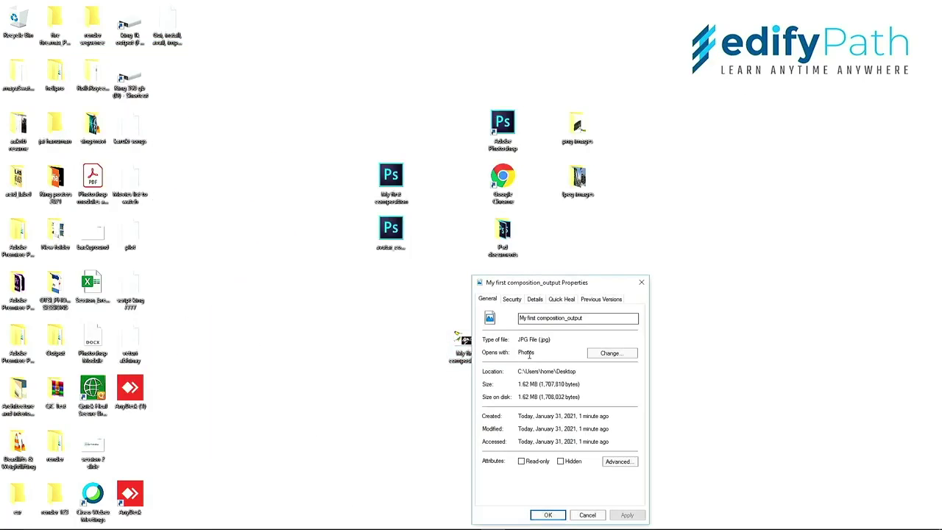
drag(549, 284, 642, 126)
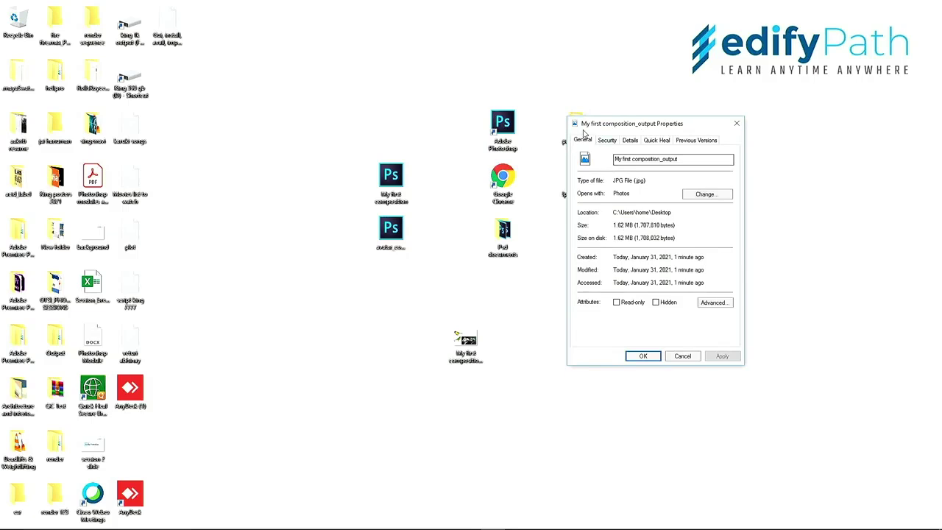
click(630, 140)
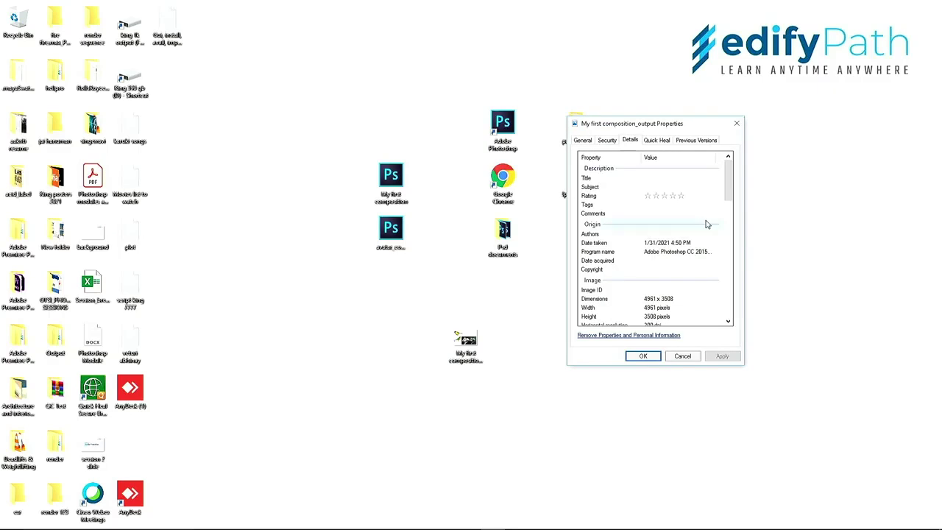
scroll(619, 221, down, 4)
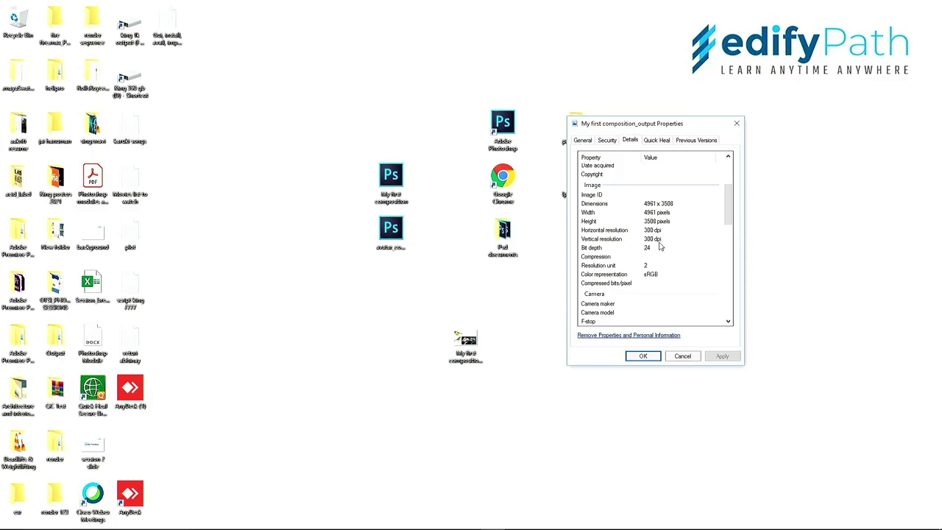
drag(729, 206, 729, 185)
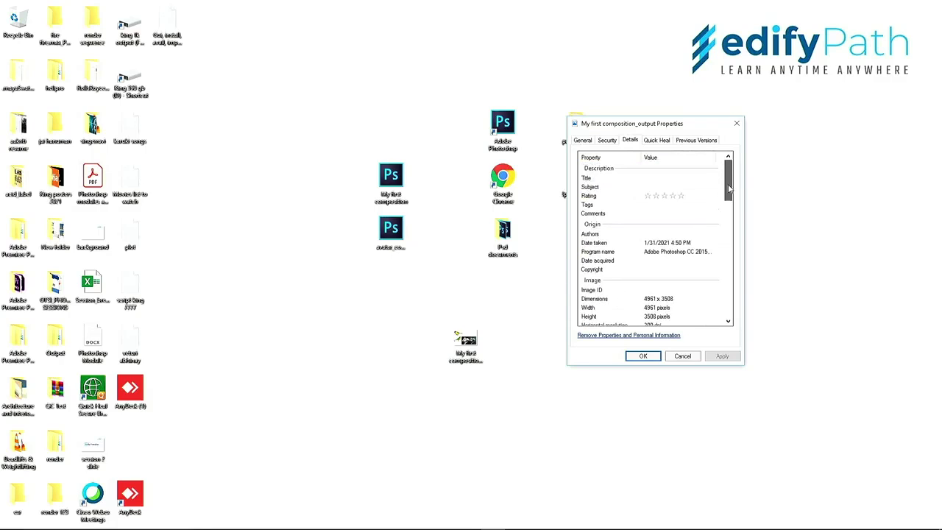
click(683, 356)
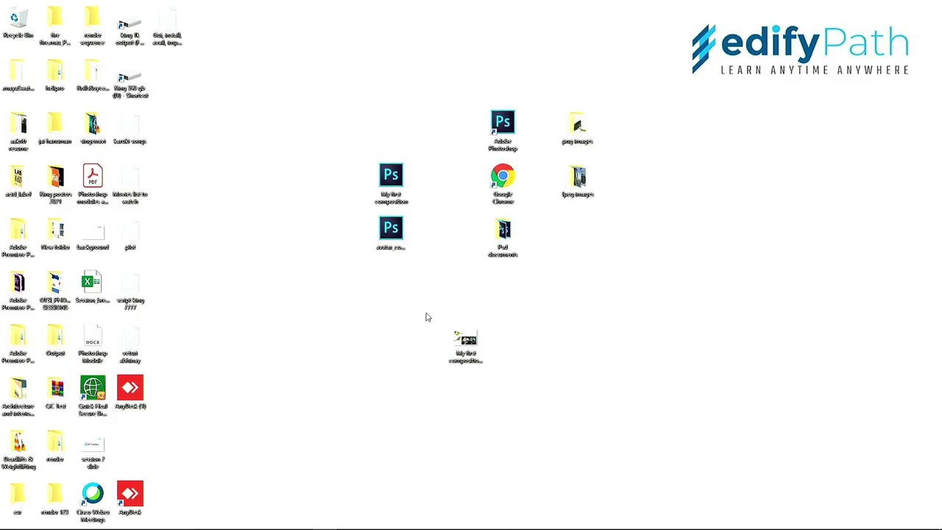
click(469, 340)
drag(342, 126, 429, 331)
click(424, 280)
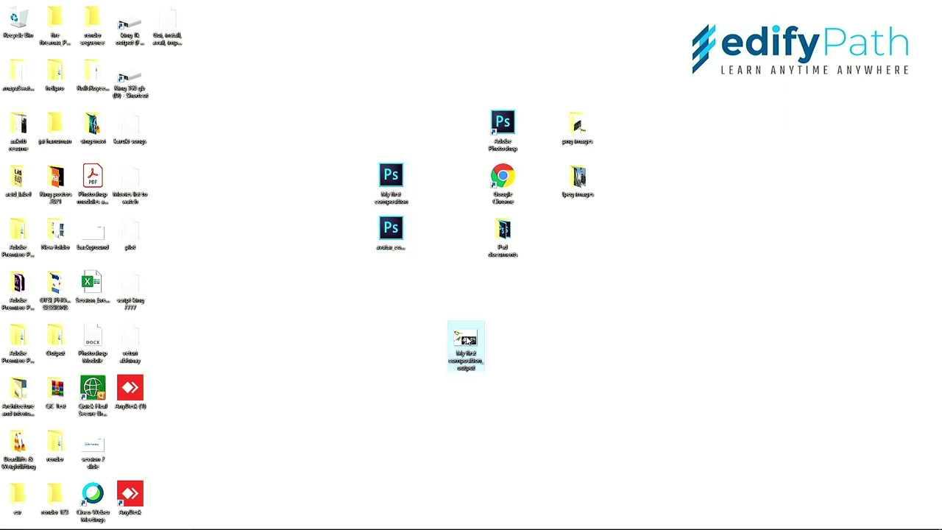
click(413, 351)
Step: Switch to Photoshop and prepare a PNG copy of the composition named My first composition_output2
mouse_move(365, 527)
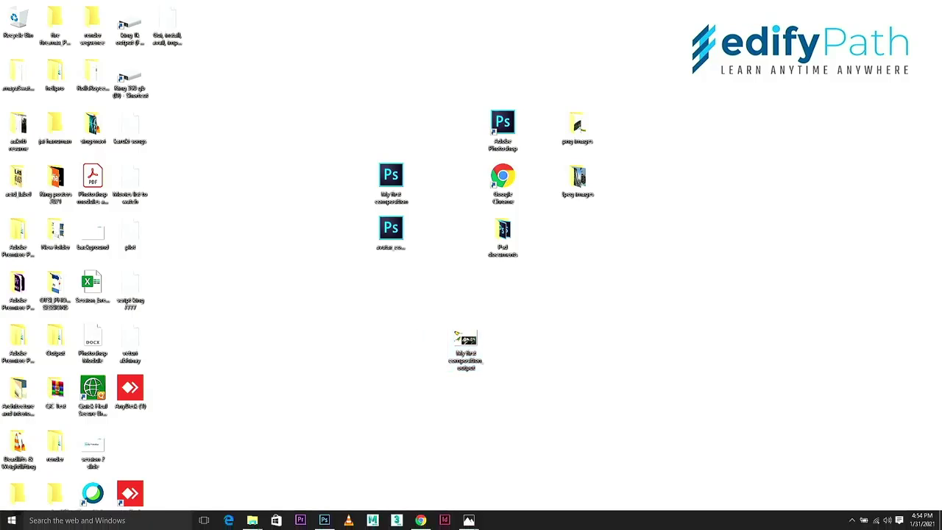
click(325, 521)
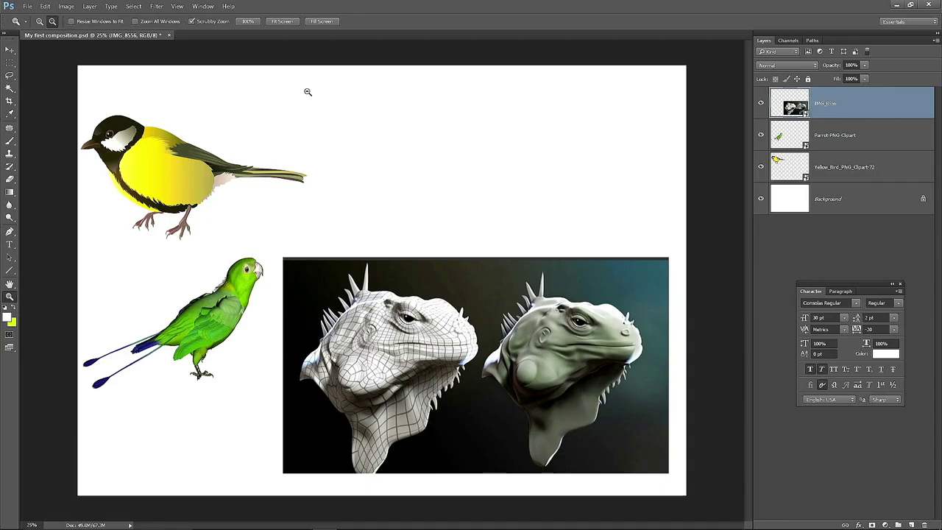
click(28, 6)
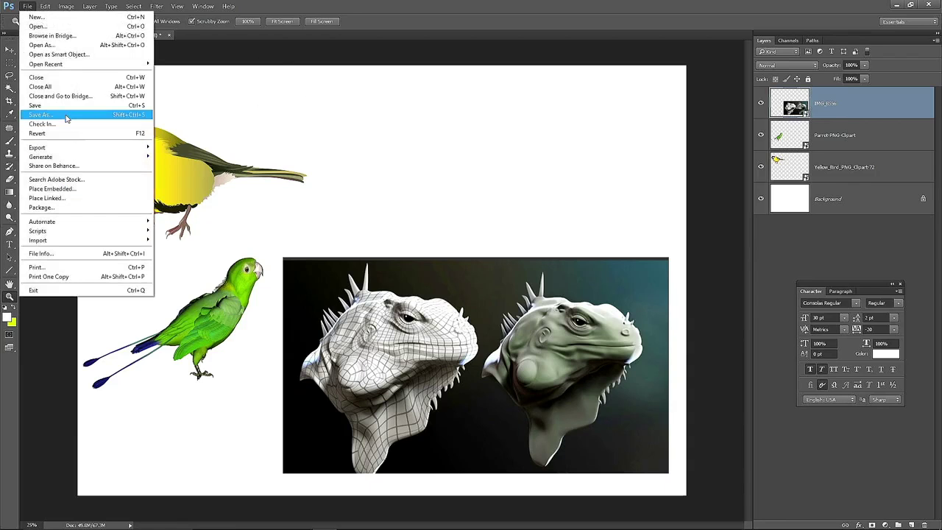
click(67, 118)
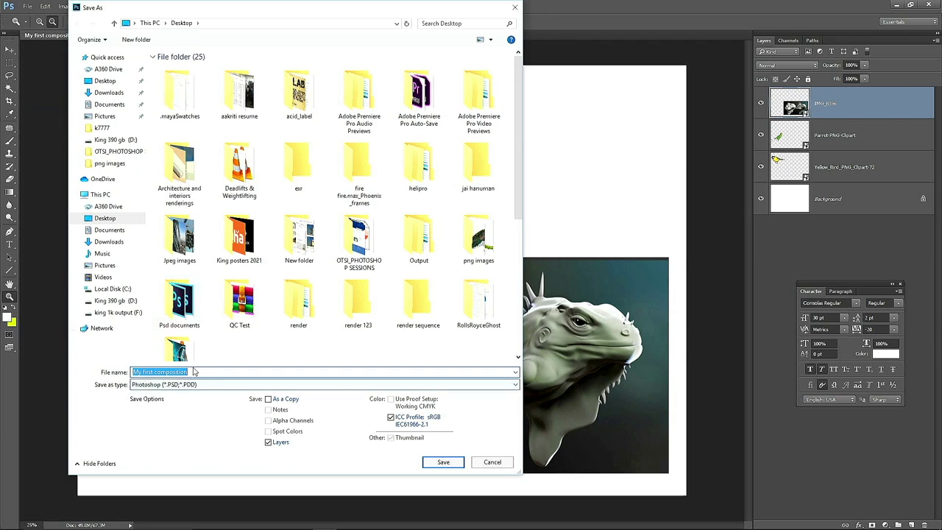
click(216, 373)
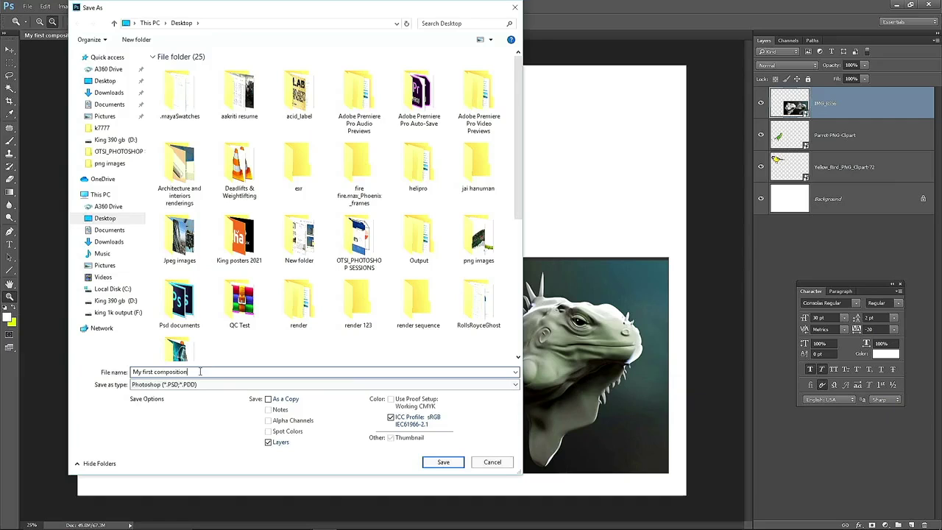
text(_ou)
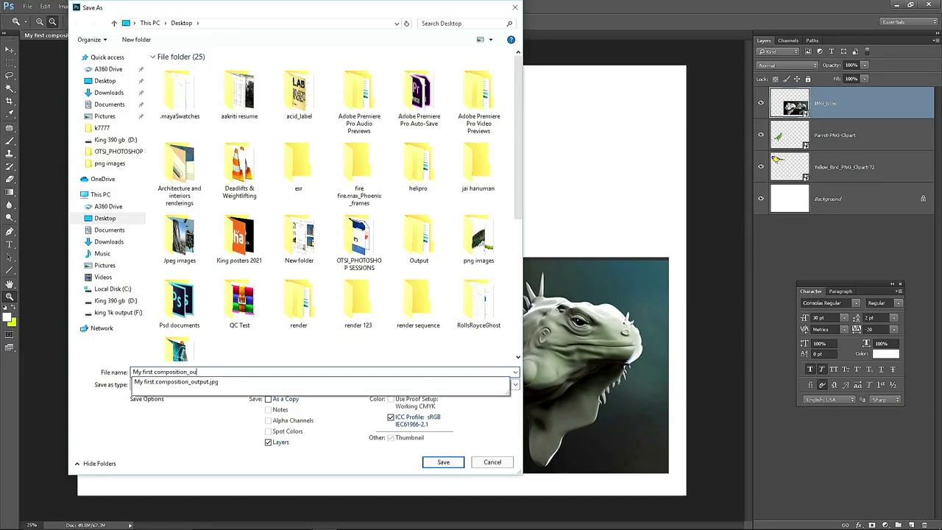
text(tput2)
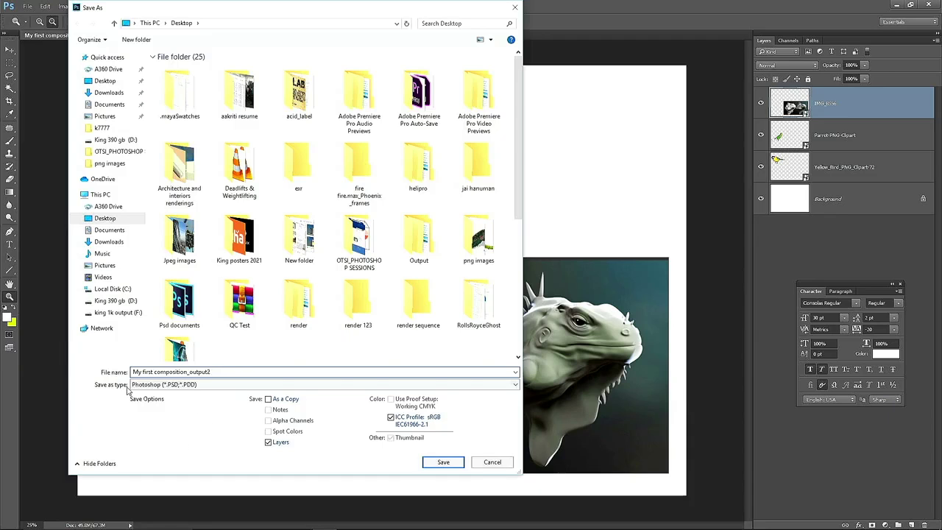
click(151, 384)
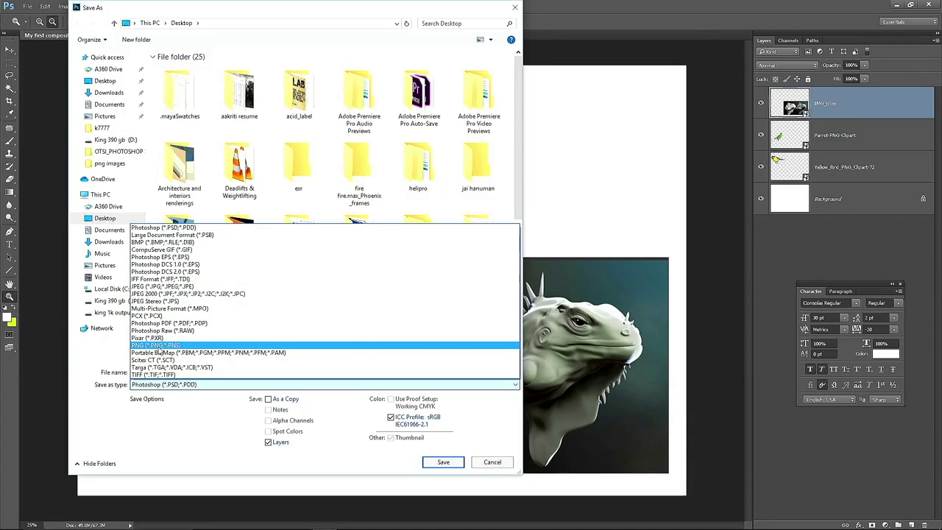
click(157, 346)
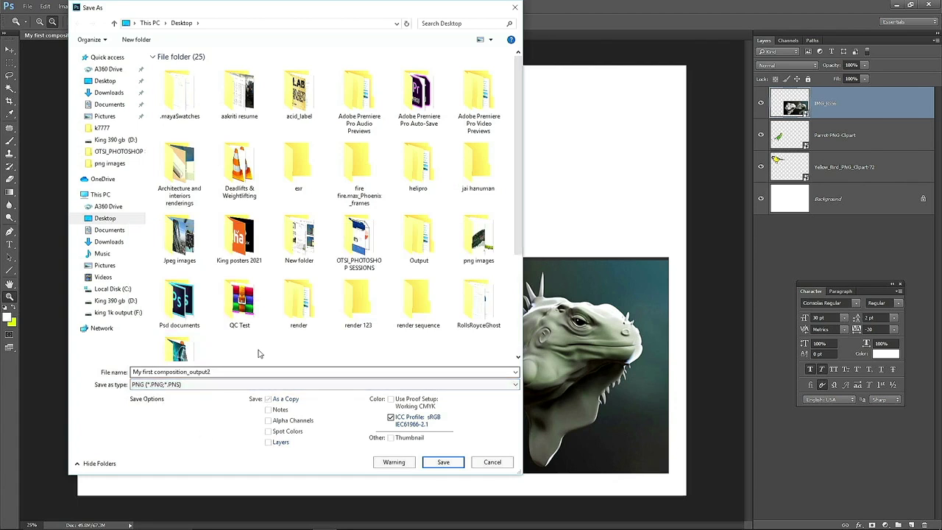
Step: Save the PNG copy to the Desktop with Smallest / Slow compression and no interlacing
scroll(518, 171, down, 3)
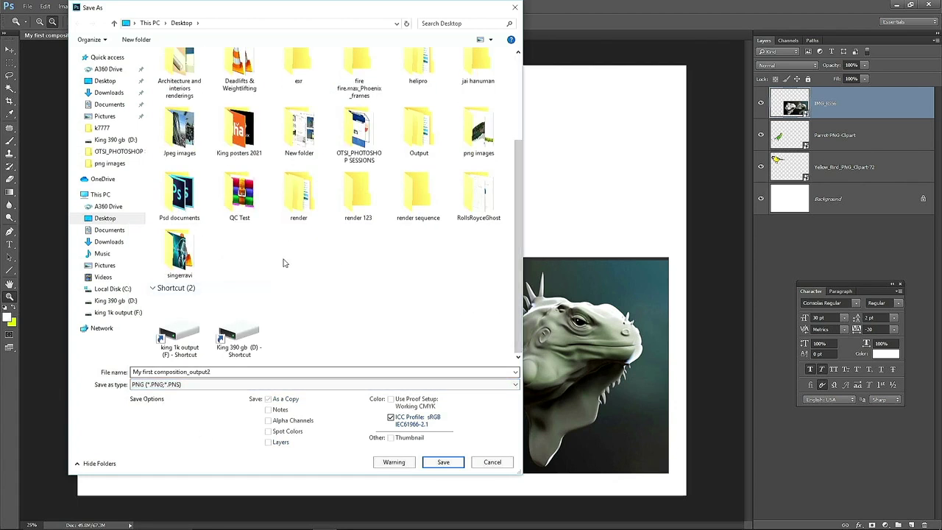
click(110, 82)
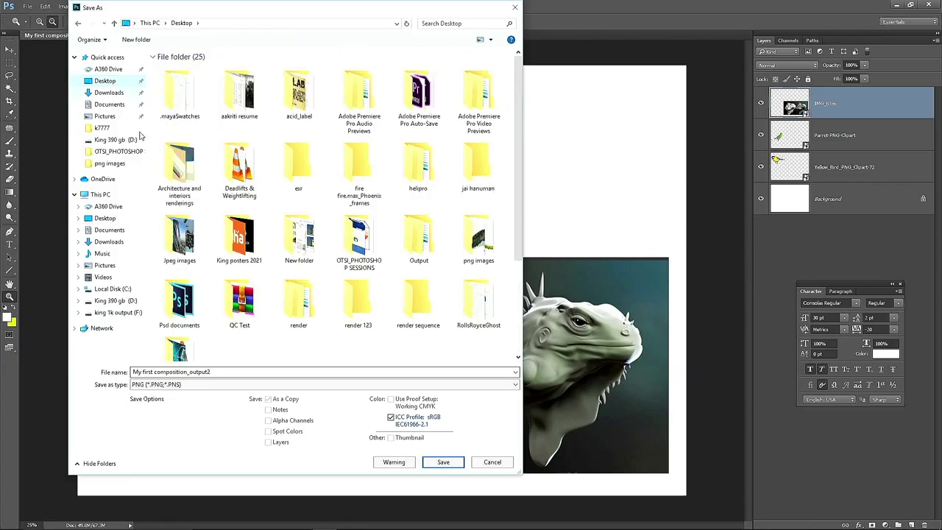
click(444, 462)
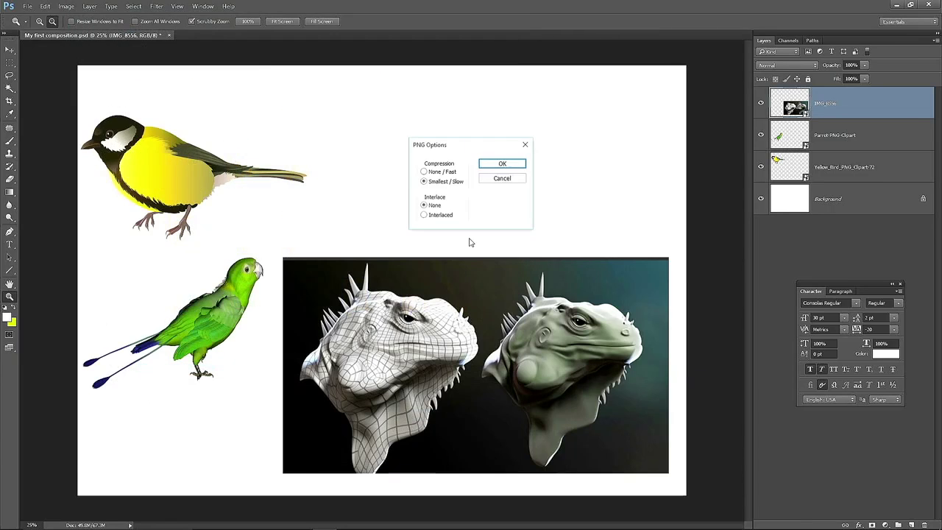
click(505, 162)
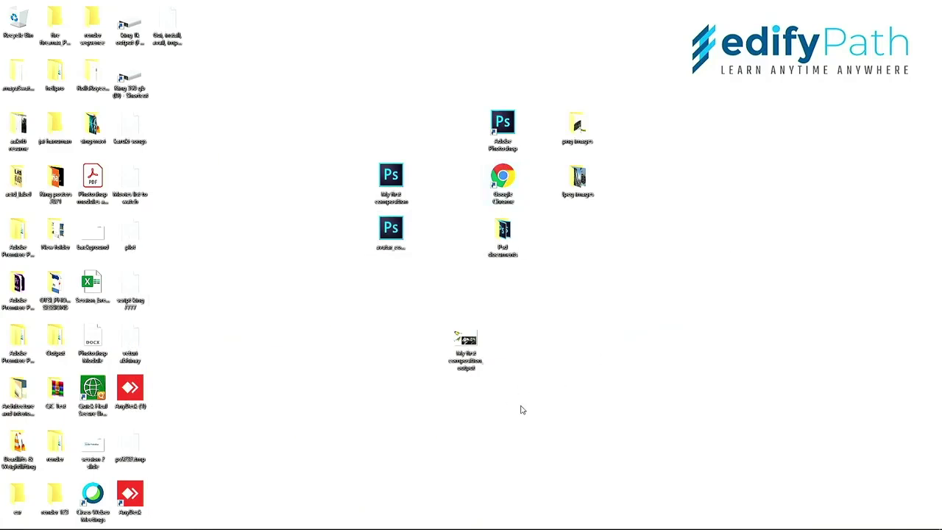
Step: Move the new PNG file beside the JPEG on the desktop and compare the type, dimensions and size of both files
drag(130, 451, 548, 346)
click(561, 416)
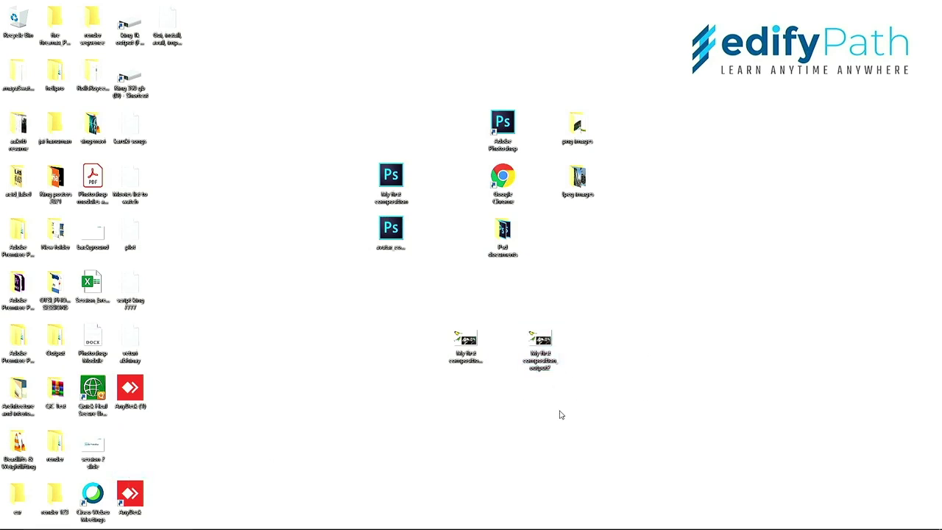
mouse_move(542, 339)
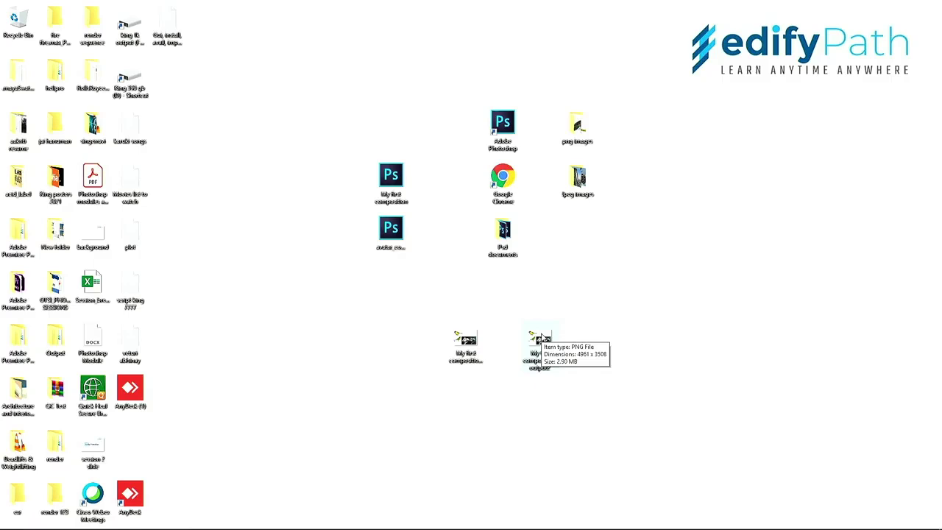
mouse_move(469, 339)
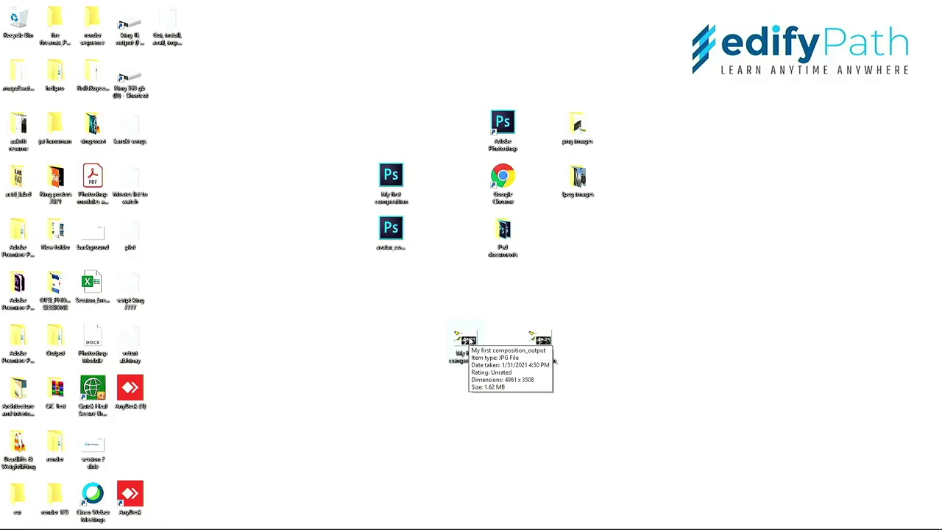
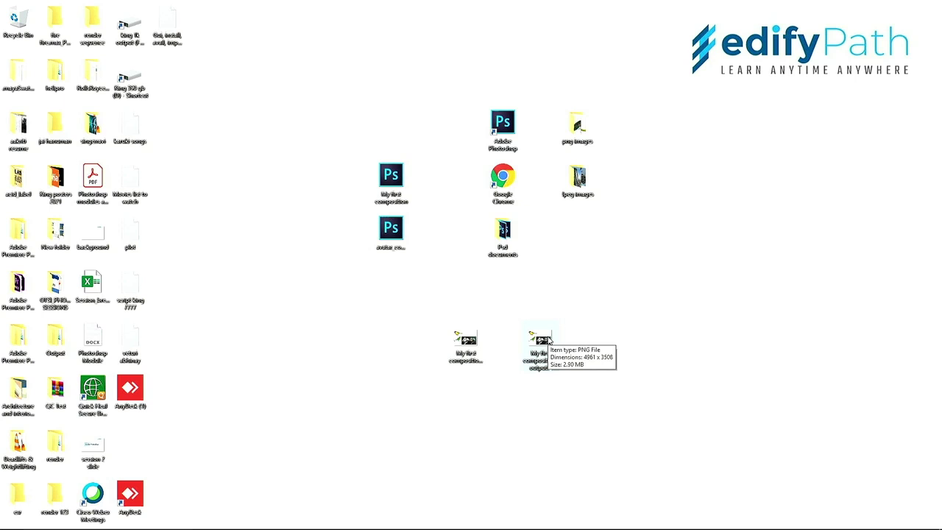
Step: View My first composition_output2 full-window in Photos and compare it with the JPEG version, restoring and enlarging the viewer window
double_click(549, 341)
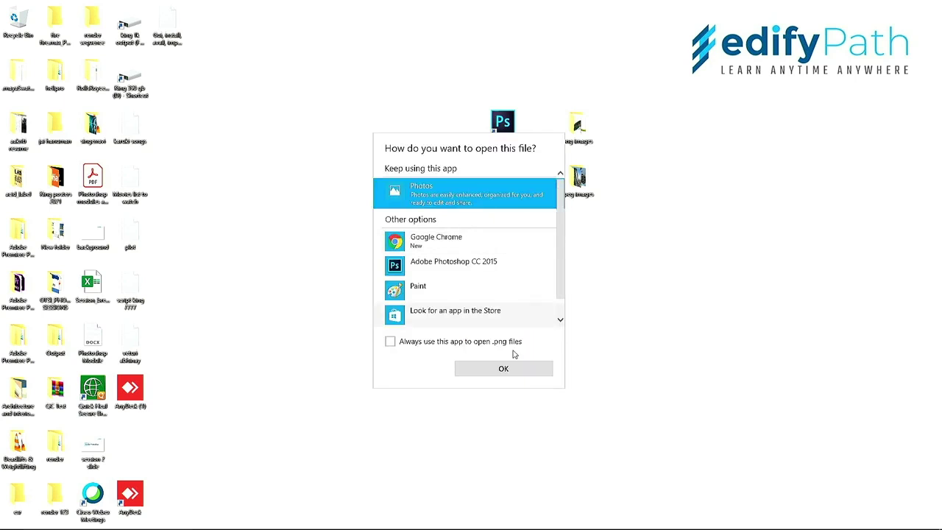
click(519, 373)
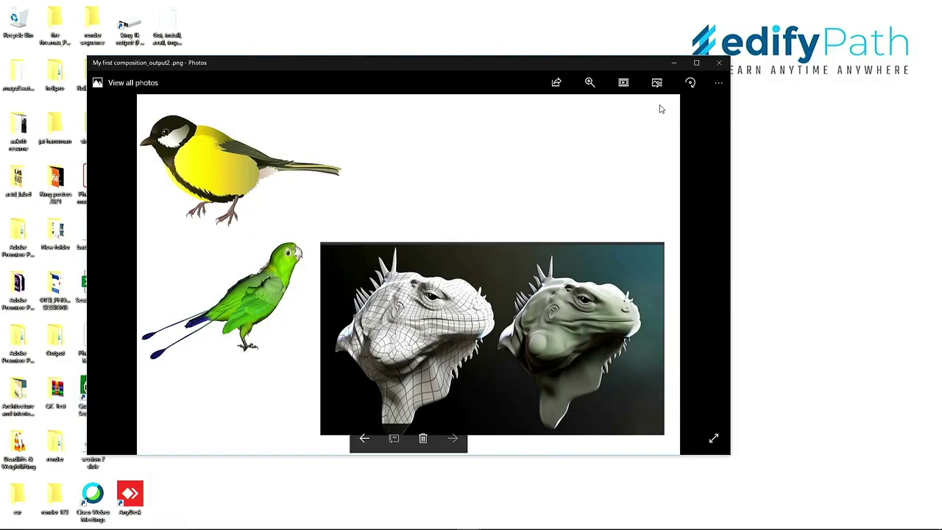
click(696, 63)
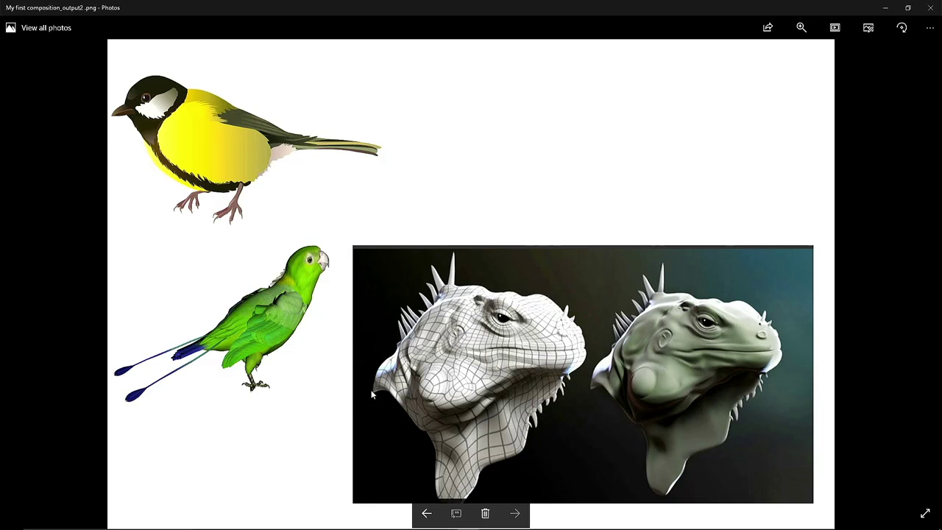
click(426, 513)
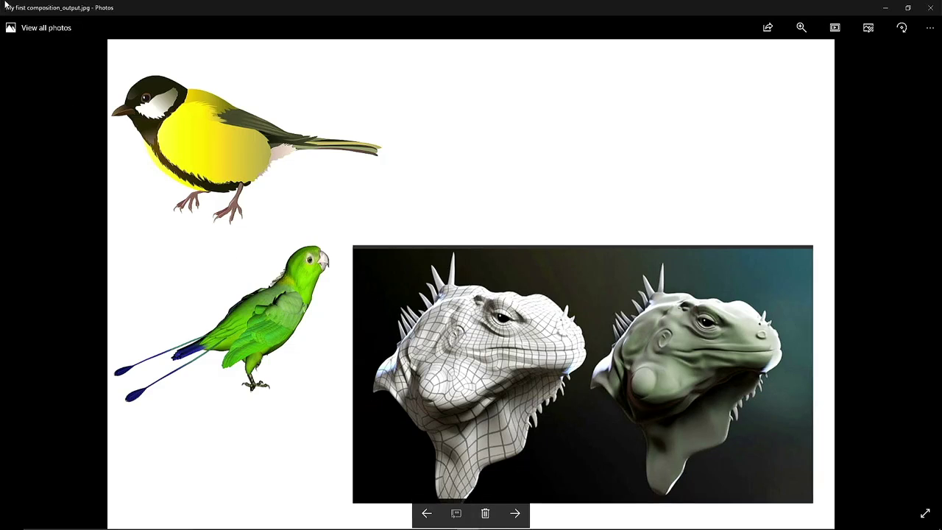
click(908, 8)
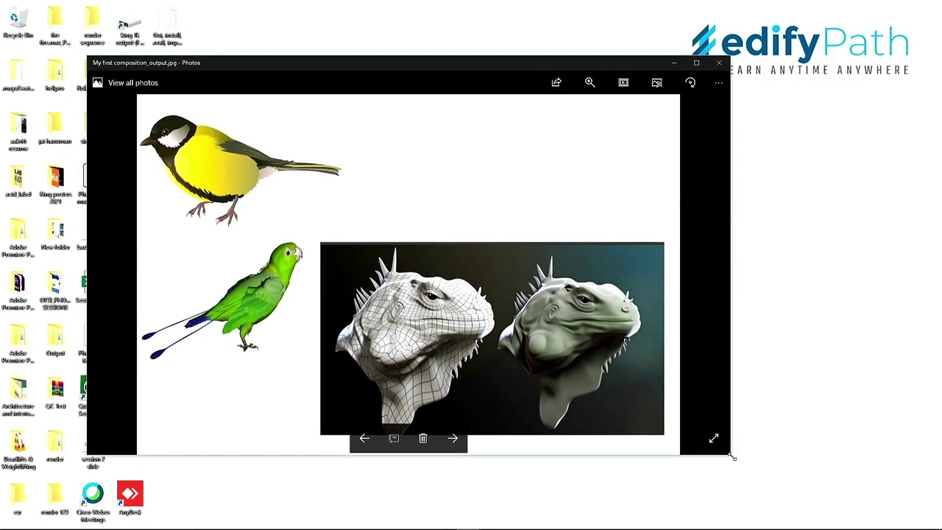
drag(733, 457, 847, 500)
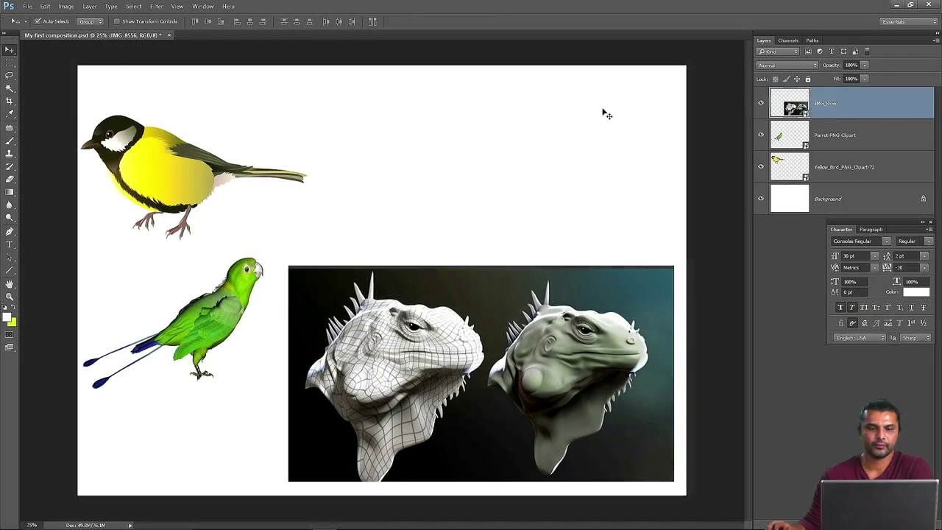
Step: Rearrange the canvas in Photoshop with the yellow bird at upper left, the parrot beside it and the lizard image at lower right
drag(487, 359, 483, 335)
drag(167, 171, 188, 144)
drag(186, 292, 189, 271)
drag(457, 333, 517, 365)
drag(218, 298, 489, 182)
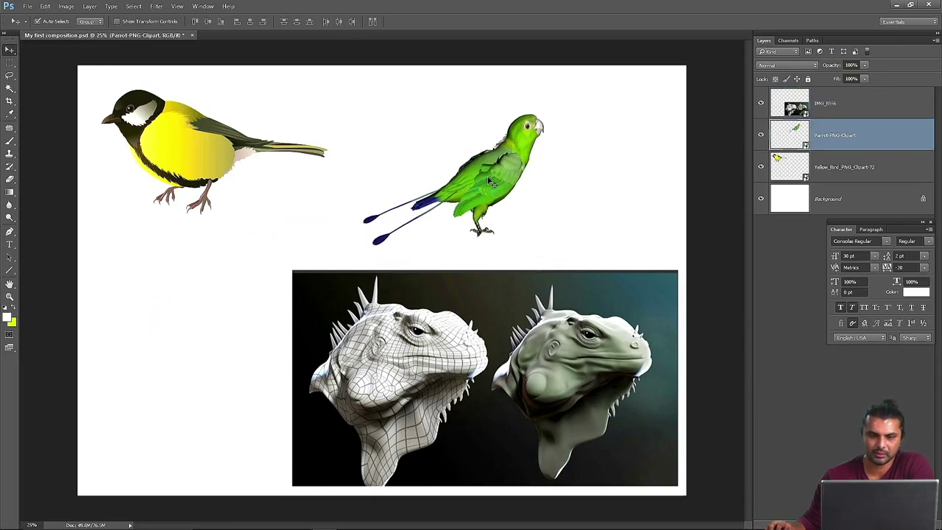
drag(491, 176, 466, 174)
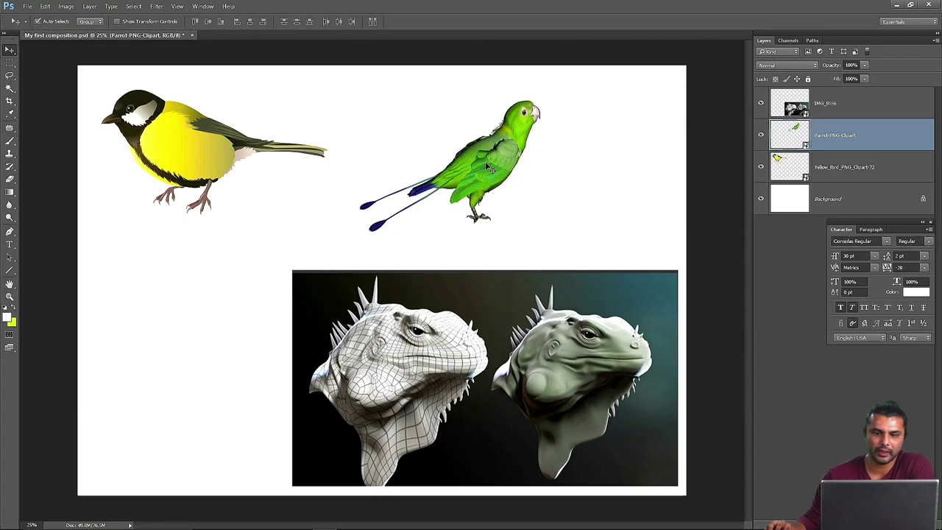
drag(490, 166, 473, 145)
Step: Select the lizard, yellow bird and parrot images in turn on the canvas to match each with its layer, ending on the lizard
click(471, 357)
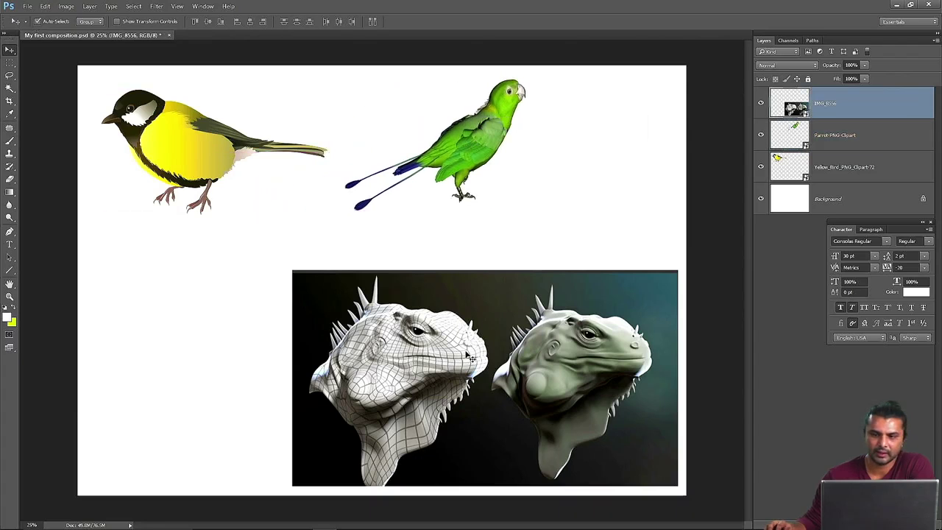
click(186, 142)
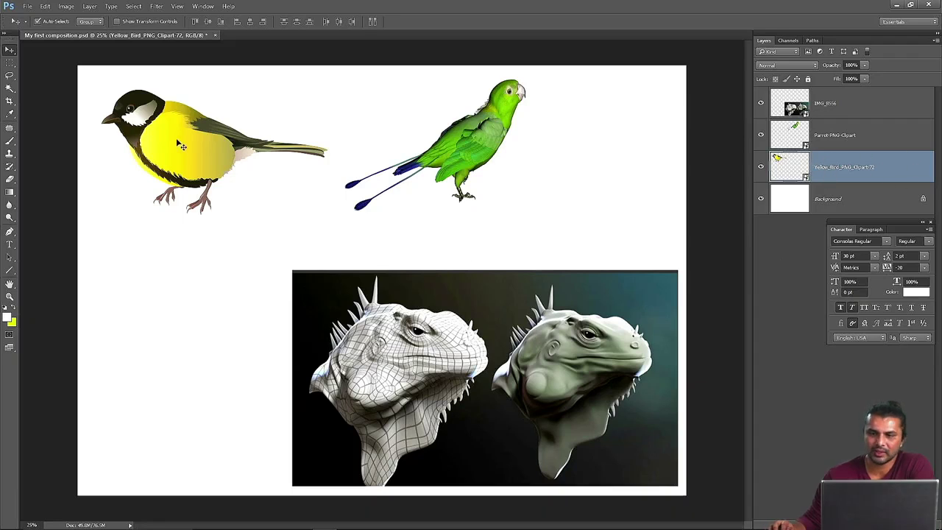
click(486, 147)
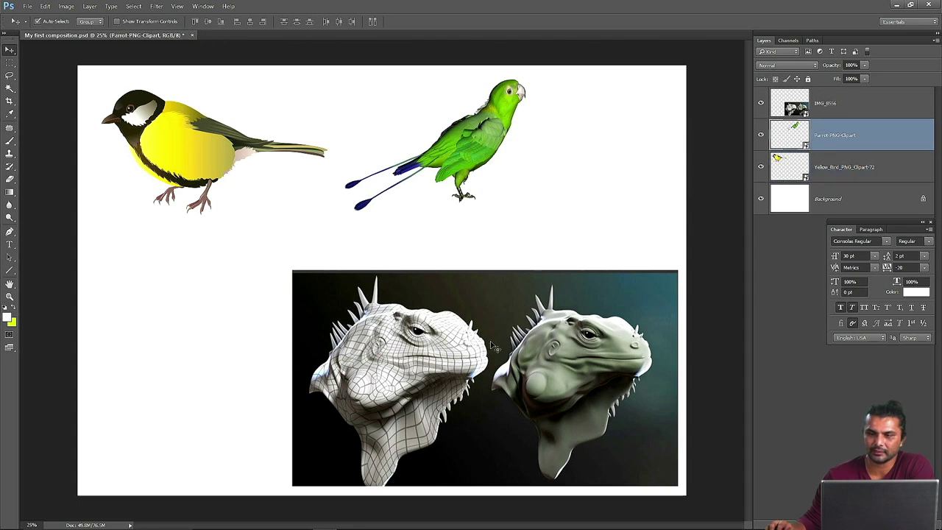
click(495, 355)
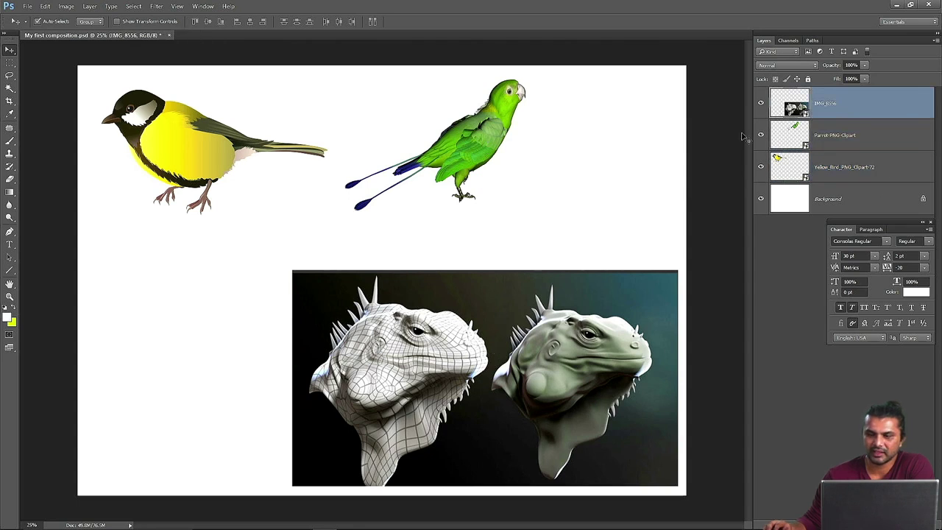
Step: Try the large, medium and small layer thumbnail sizes and set the layer list to No Thumbnails
right_click(780, 99)
click(761, 97)
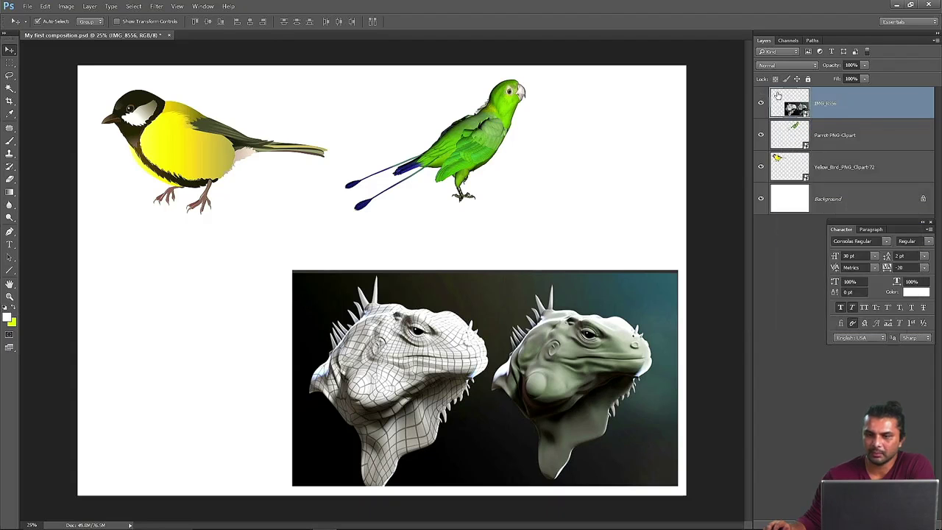
right_click(778, 96)
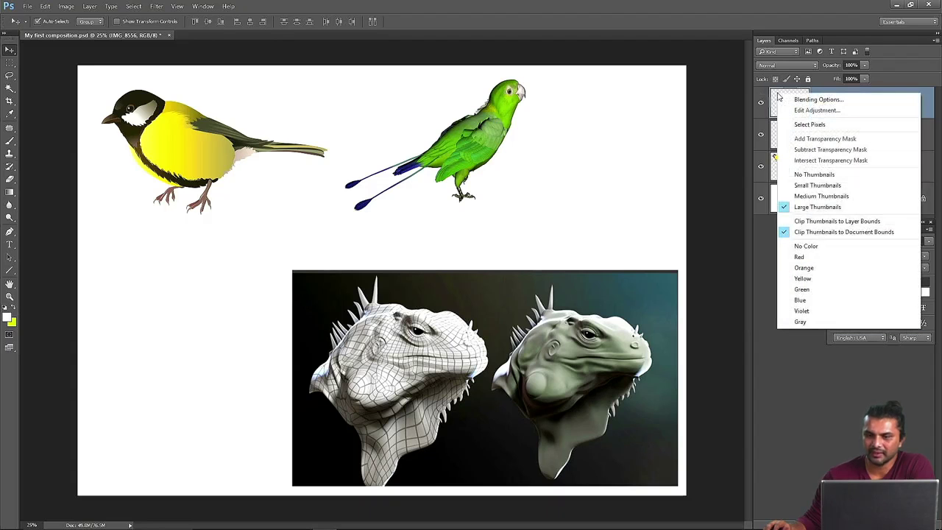
click(819, 207)
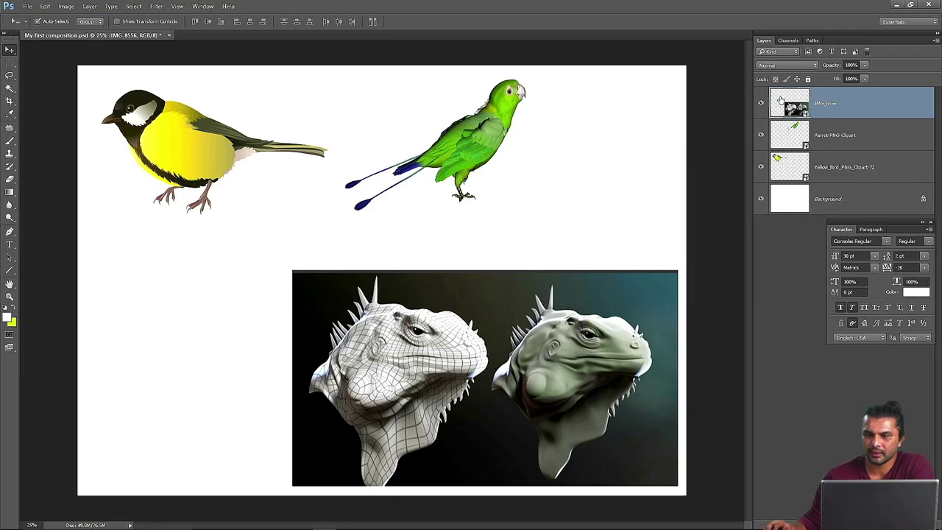
right_click(781, 97)
click(814, 200)
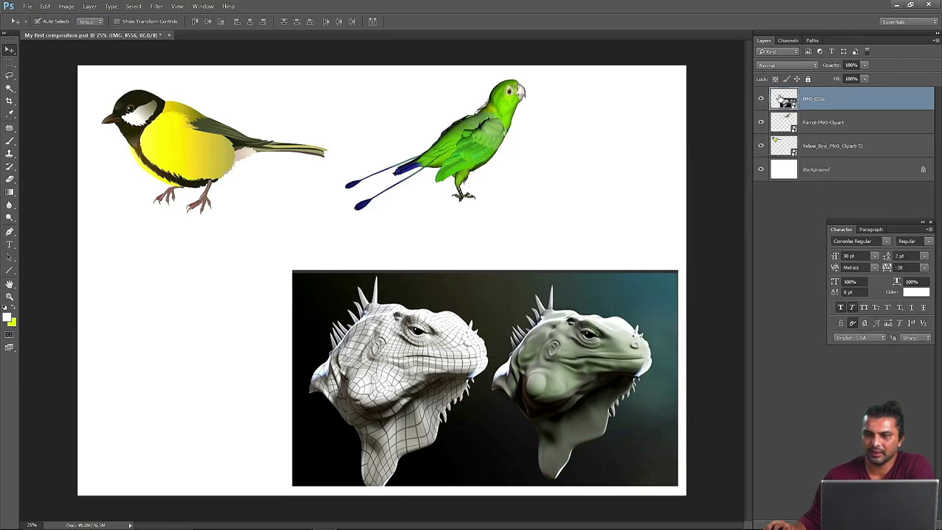
right_click(781, 97)
click(811, 189)
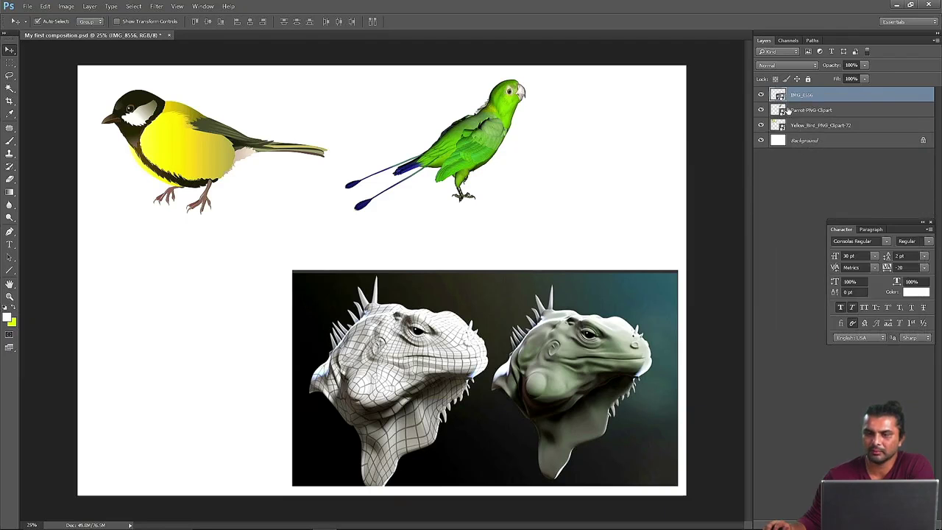
right_click(781, 96)
click(809, 177)
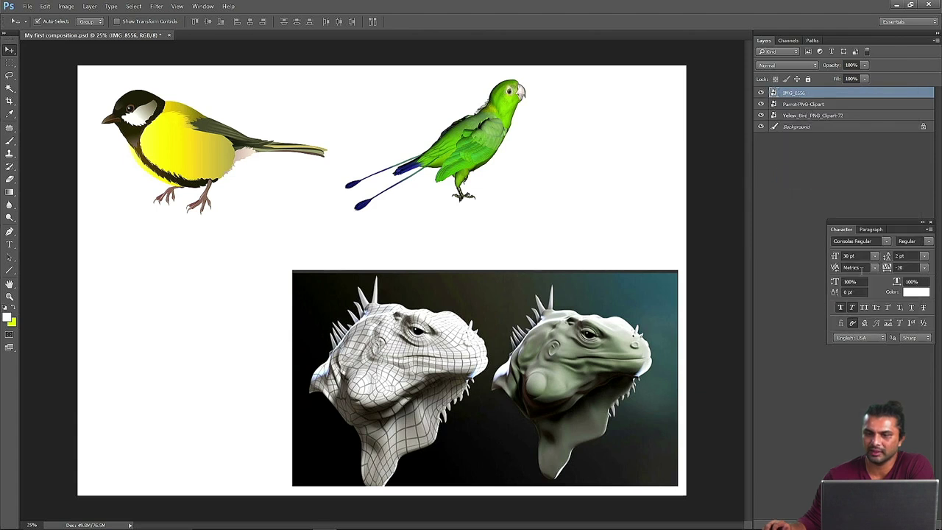
Step: Set the layer list to Large Thumbnails
right_click(775, 94)
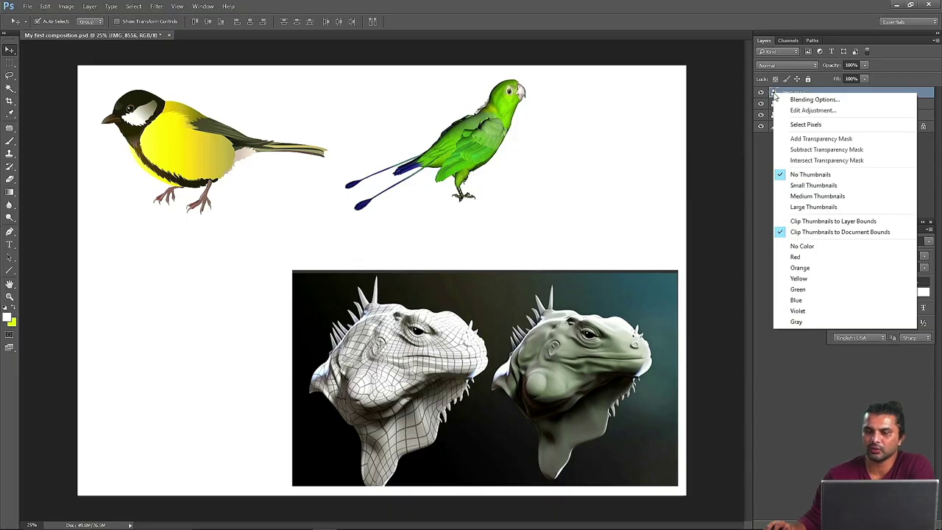
click(803, 210)
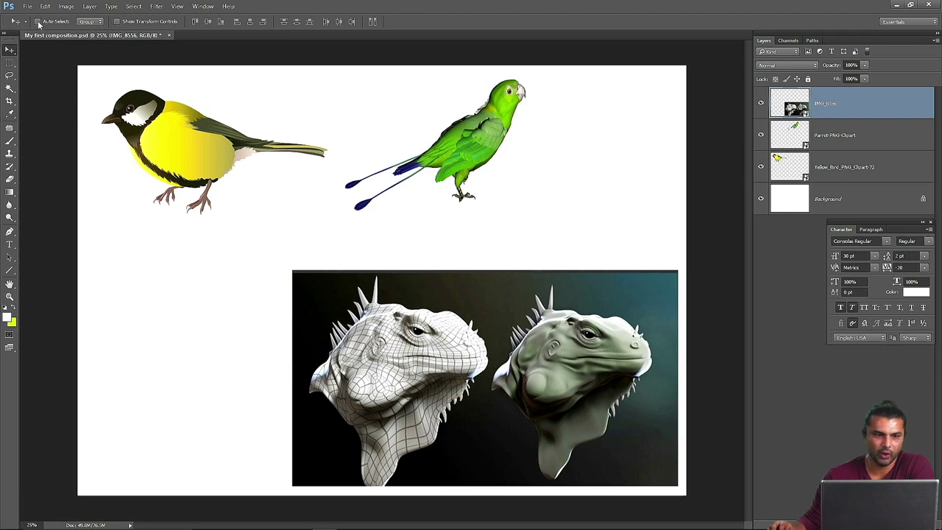
Step: With Auto-Select off, shift the lizard image around the lower canvas, starting some of the moves over the parrot
drag(541, 351, 486, 346)
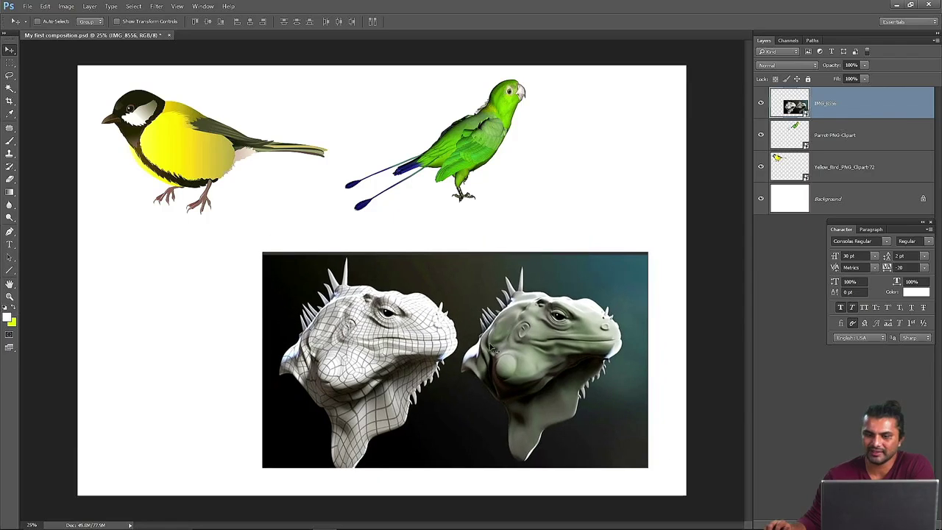
mouse_move(548, 354)
mouse_down()
mouse_move(536, 346)
mouse_move(547, 349)
mouse_up()
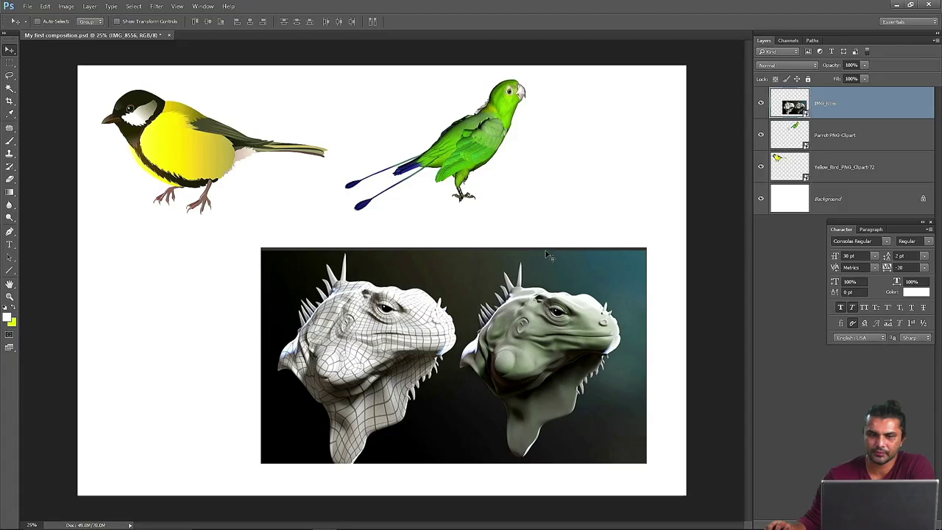
drag(479, 139, 443, 144)
drag(536, 396, 582, 393)
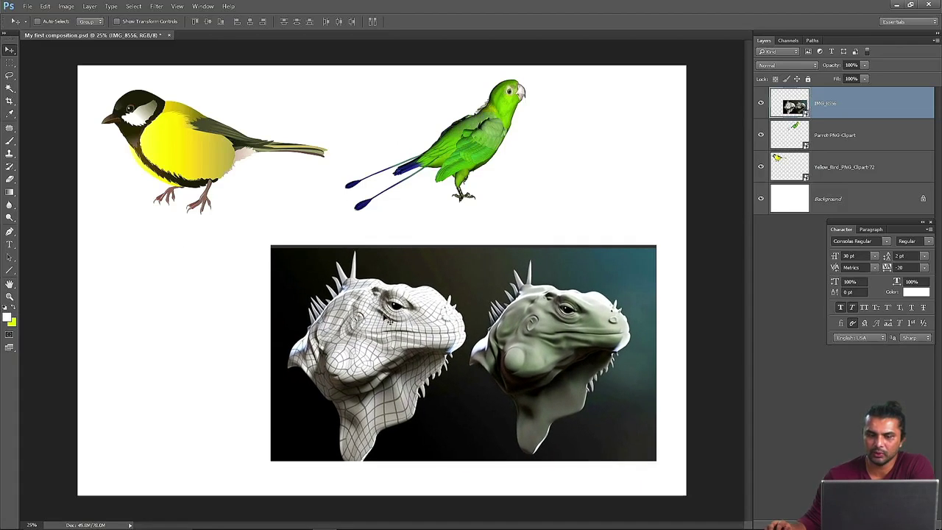
mouse_move(503, 145)
mouse_down()
mouse_move(474, 162)
mouse_move(479, 147)
mouse_move(514, 151)
mouse_up()
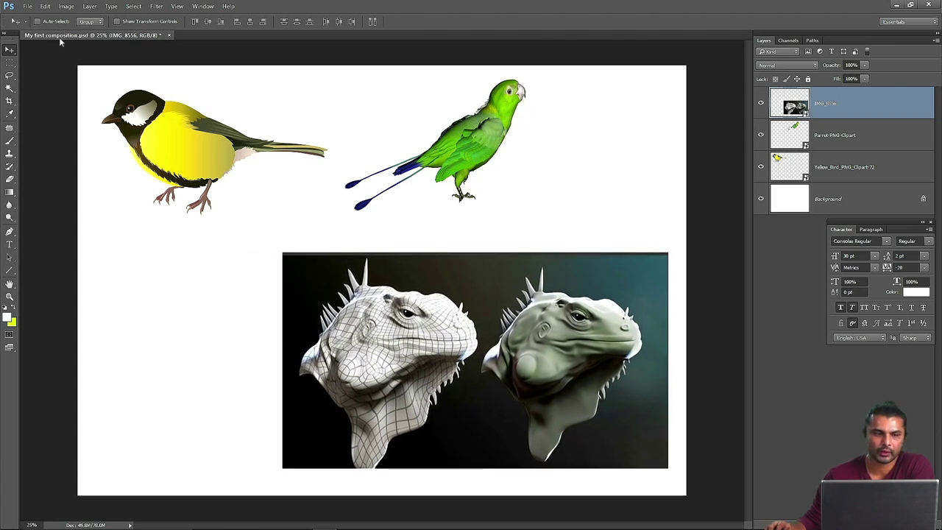
drag(497, 139, 467, 131)
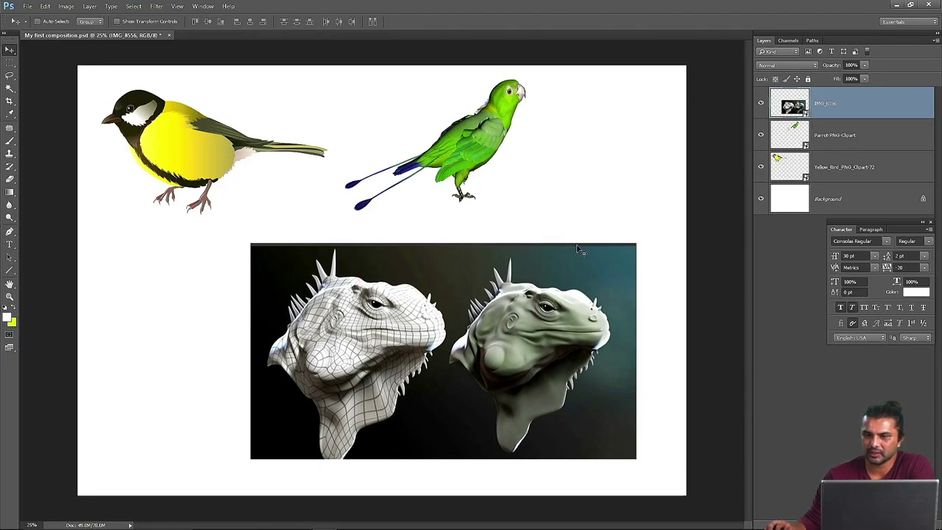
Step: Select the parrot layer and move it towards the right edge, and move the yellow bird's layer down and right
click(793, 132)
drag(567, 162, 654, 176)
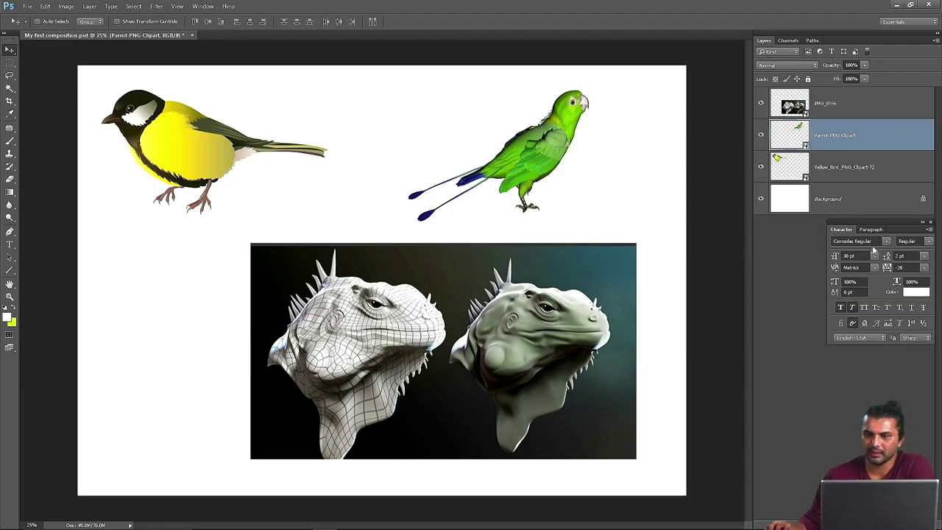
click(801, 169)
drag(210, 160, 250, 193)
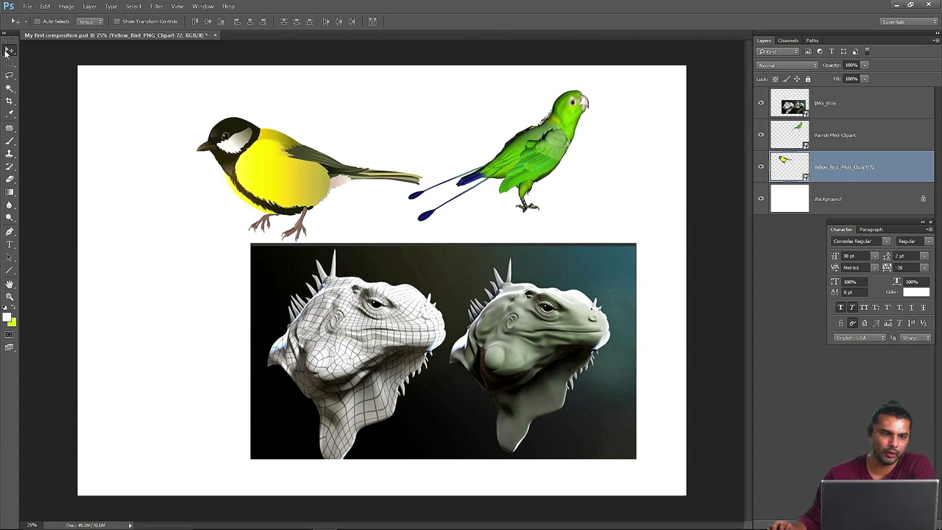
Step: Move the yellow bird back towards the canvas's upper-left corner, starting some moves over the parrot and the lizard
drag(284, 175, 232, 160)
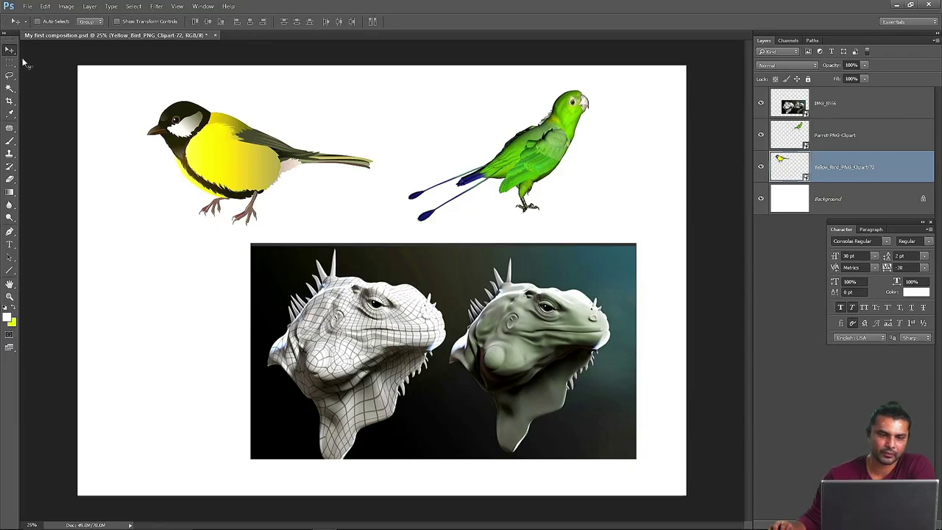
drag(235, 161, 189, 151)
drag(535, 165, 581, 167)
drag(414, 286, 525, 312)
Step: Select the parrot layer and move it to the canvas's upper right, and move the IMG_8556 lizard layer up towards the middle
click(843, 139)
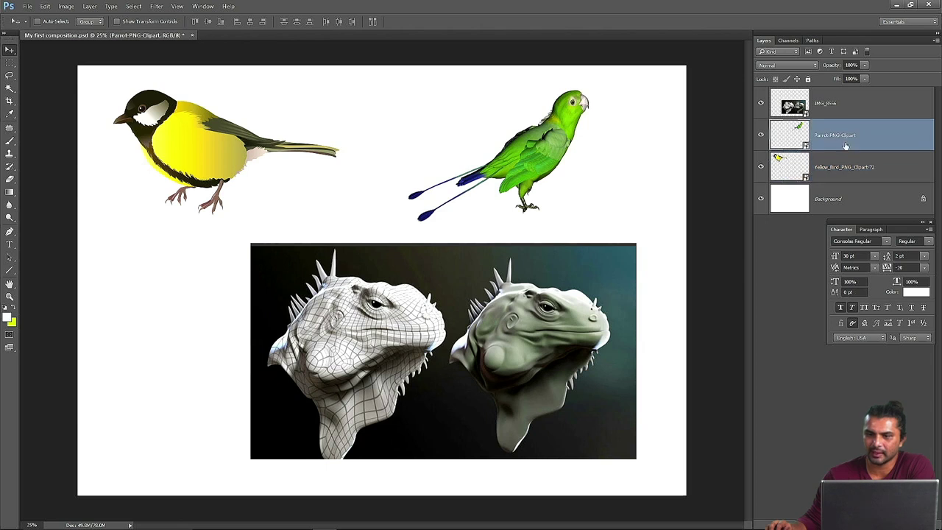
drag(540, 148, 623, 134)
click(801, 107)
drag(441, 350, 418, 306)
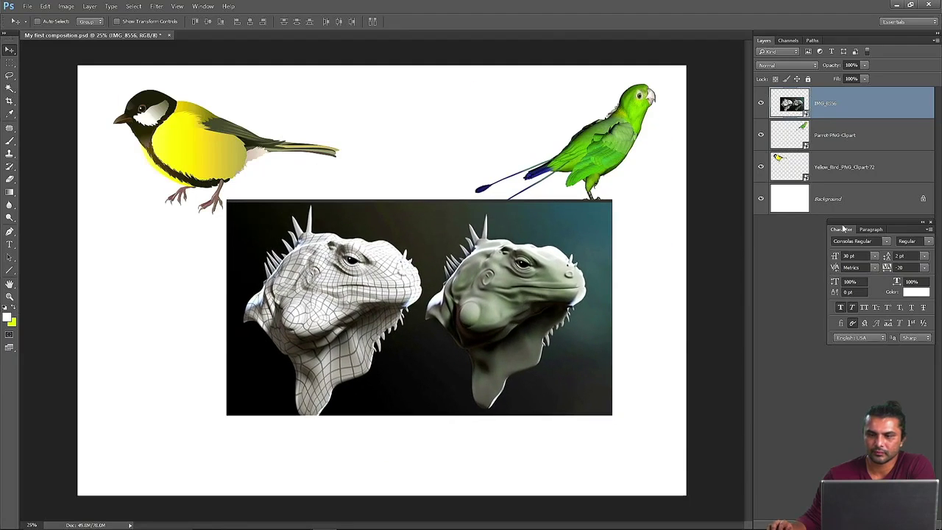
Step: Select the yellow bird's layer and shift it around the canvas's upper left, moving the Character panel down away from the layer list
click(797, 172)
mouse_move(208, 129)
mouse_down()
mouse_move(230, 170)
mouse_move(250, 139)
mouse_move(217, 139)
mouse_up()
drag(611, 136, 585, 143)
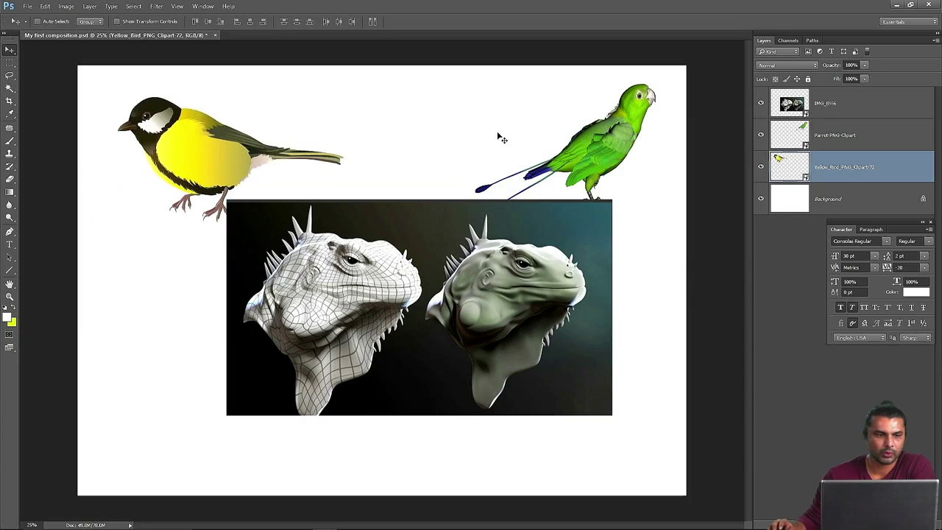
drag(468, 294, 451, 235)
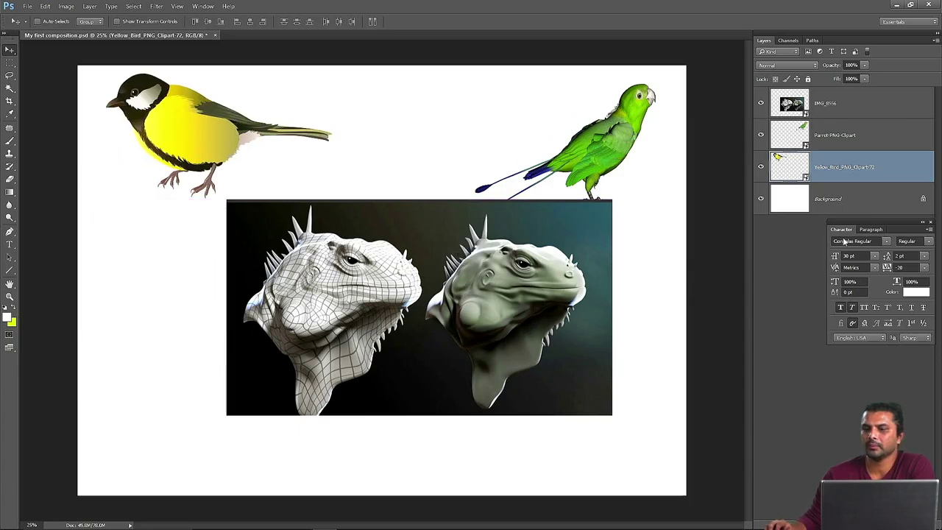
drag(881, 226, 877, 287)
drag(475, 278, 467, 323)
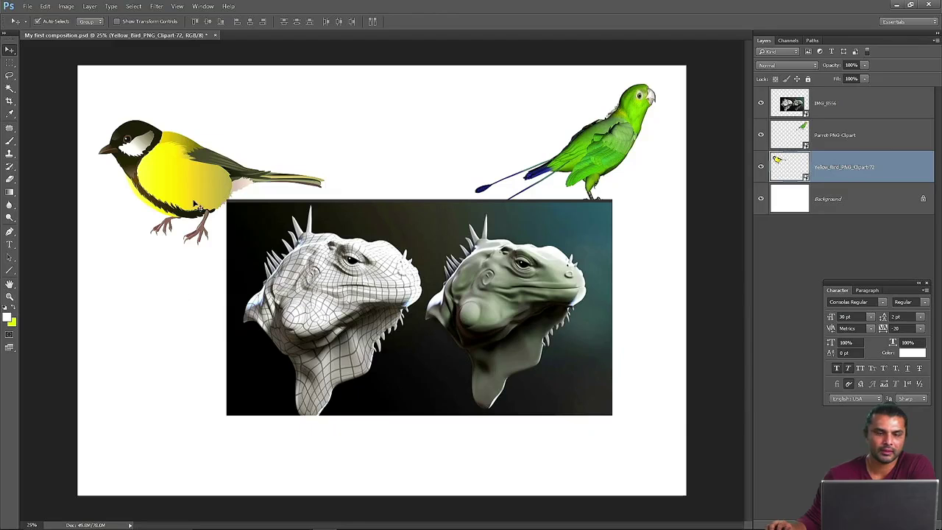
Step: With Auto-Select on, move the parrot, the lizard and the yellow bird directly on the canvas, placing the lizard below both birds
mouse_move(629, 132)
mouse_down()
mouse_move(445, 123)
mouse_move(634, 148)
mouse_move(632, 165)
mouse_move(612, 159)
mouse_move(633, 159)
mouse_move(632, 132)
mouse_up()
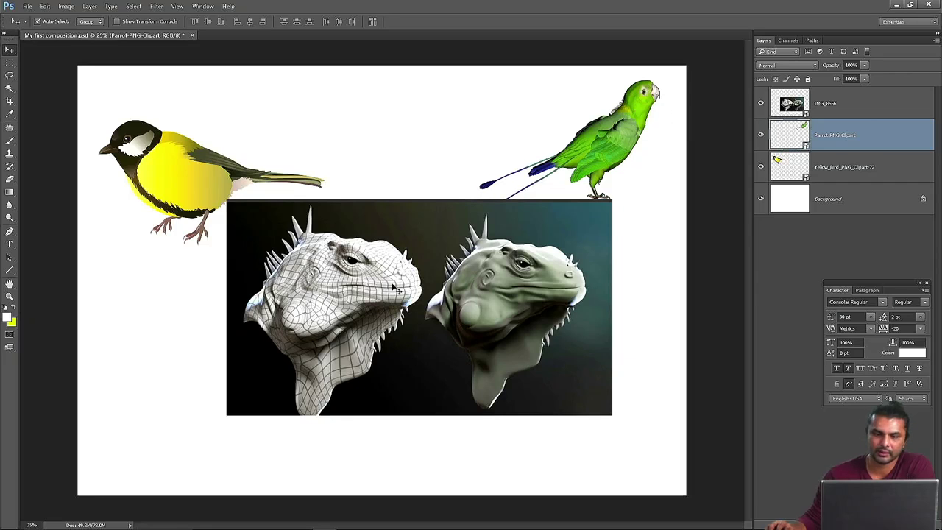
drag(412, 240, 369, 298)
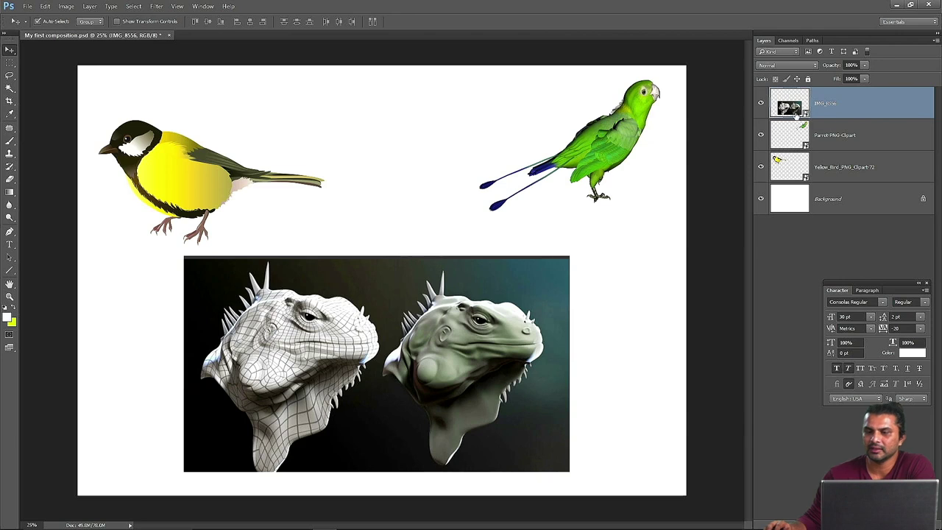
drag(448, 325, 490, 367)
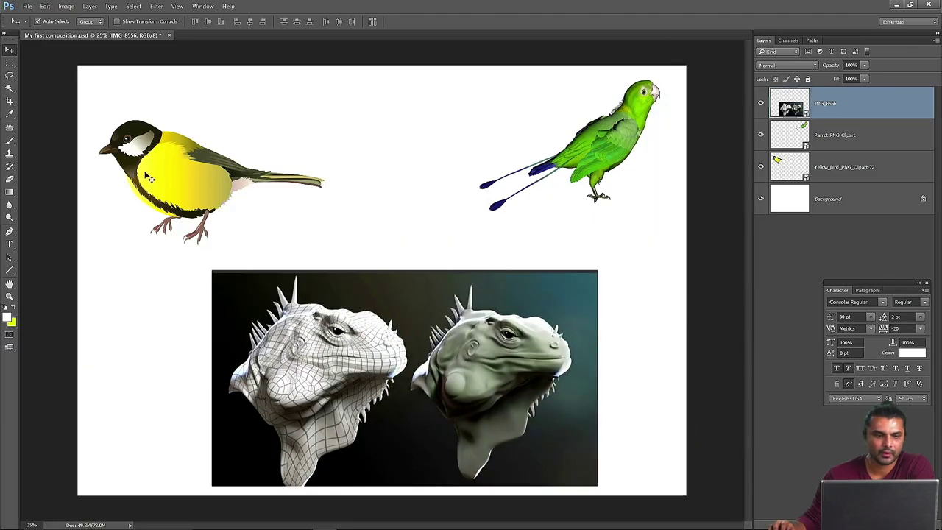
click(186, 209)
drag(186, 208, 189, 172)
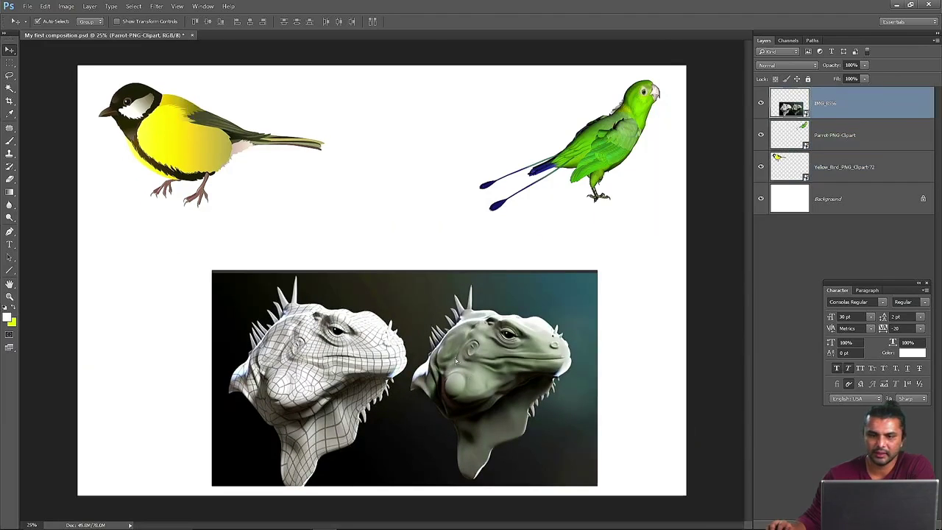
drag(248, 138, 258, 138)
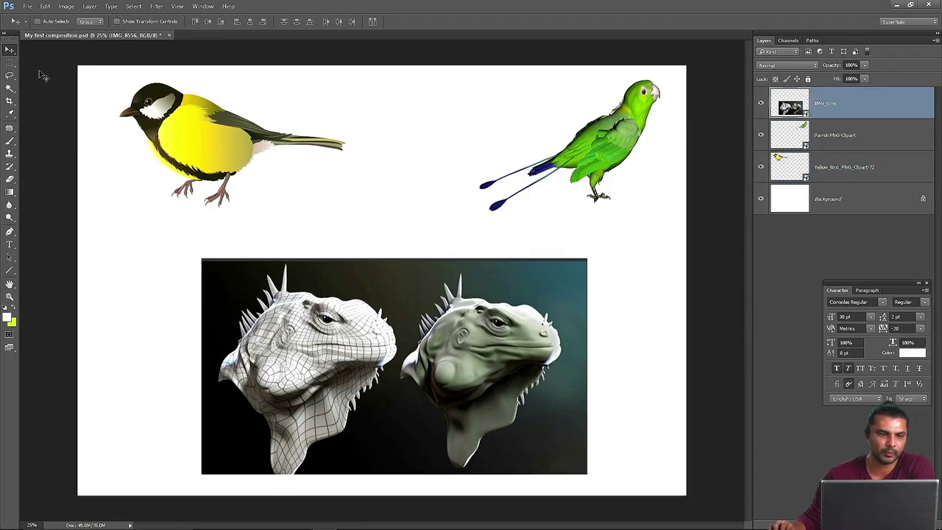
Step: Turn Auto-Select off and shift the lizard layer slightly, starting some of the moves over the parrot
drag(631, 211, 628, 173)
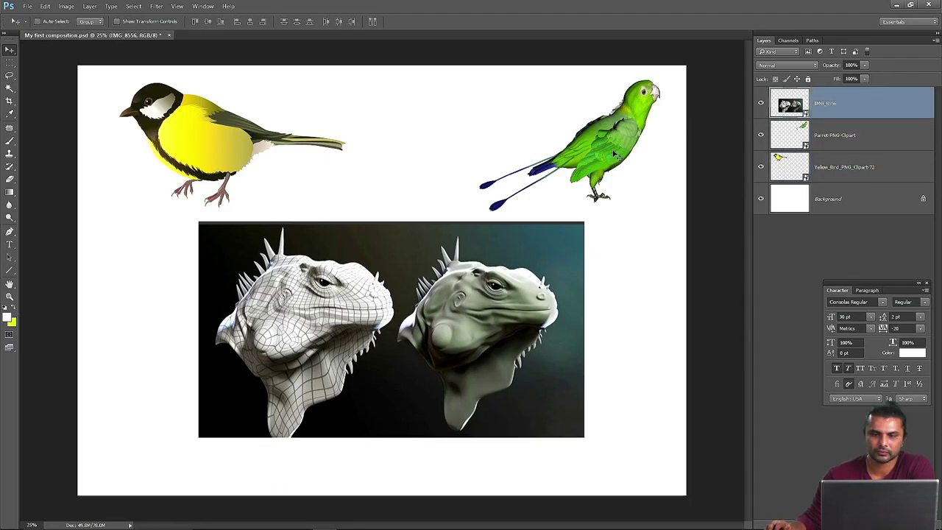
drag(545, 253, 544, 265)
mouse_move(626, 126)
mouse_down()
mouse_move(600, 151)
mouse_move(630, 129)
mouse_up()
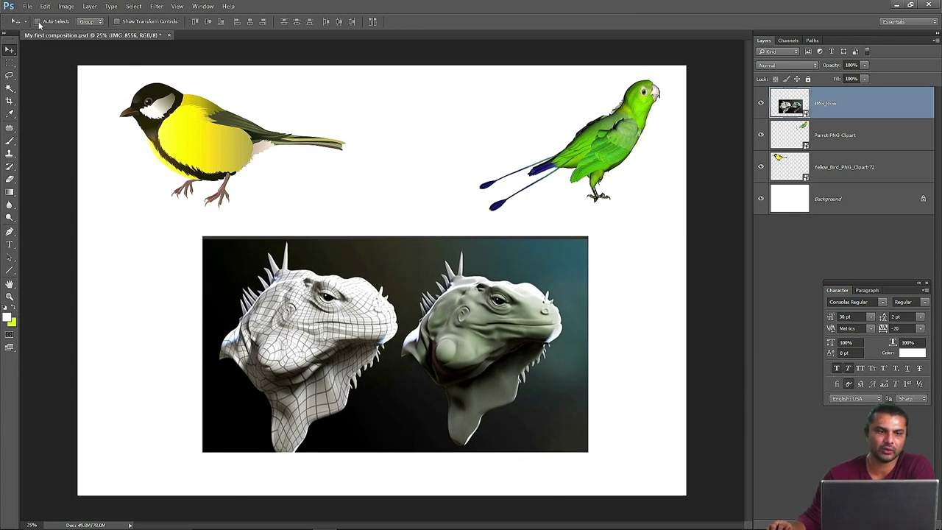
drag(493, 335, 469, 340)
Step: Shift the yellow bird slightly down and left and the parrot slightly down and right on the canvas
click(620, 159)
drag(198, 135, 190, 148)
drag(658, 103, 678, 118)
Step: Move the lizard image around the lower canvas and leave it in the lower-left corner beneath the yellow bird
drag(492, 314, 343, 397)
drag(276, 399, 498, 321)
mouse_move(556, 155)
mouse_down()
mouse_move(419, 147)
mouse_move(566, 155)
mouse_move(558, 161)
mouse_up()
mouse_move(576, 315)
mouse_down()
mouse_move(490, 314)
mouse_move(572, 314)
mouse_up()
drag(552, 365, 353, 366)
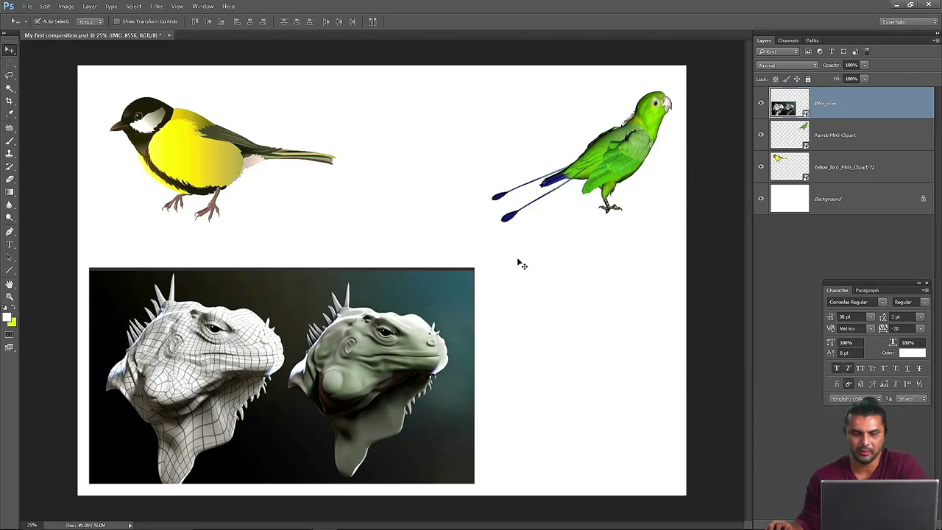
Step: Move the parrot inward from the canvas's right edge, then reposition it slightly with a free transform active
drag(638, 188, 593, 159)
click(46, 7)
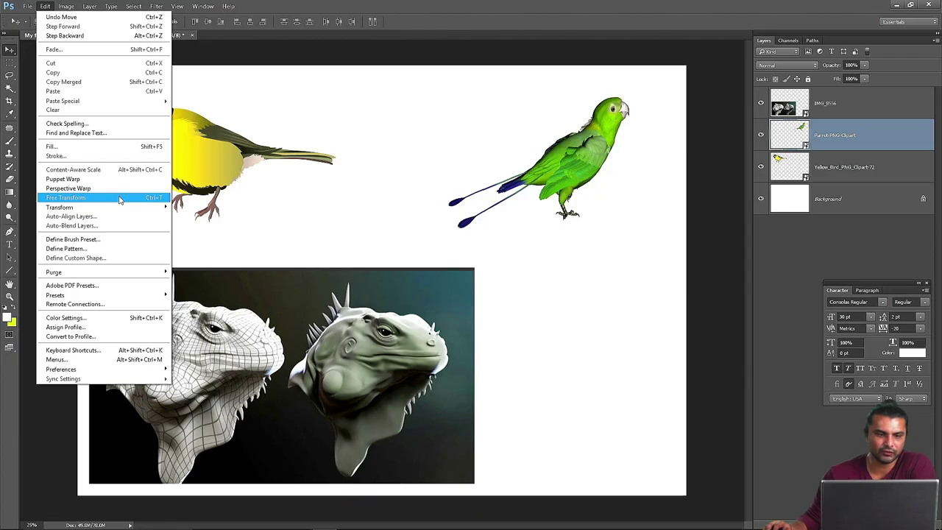
click(73, 201)
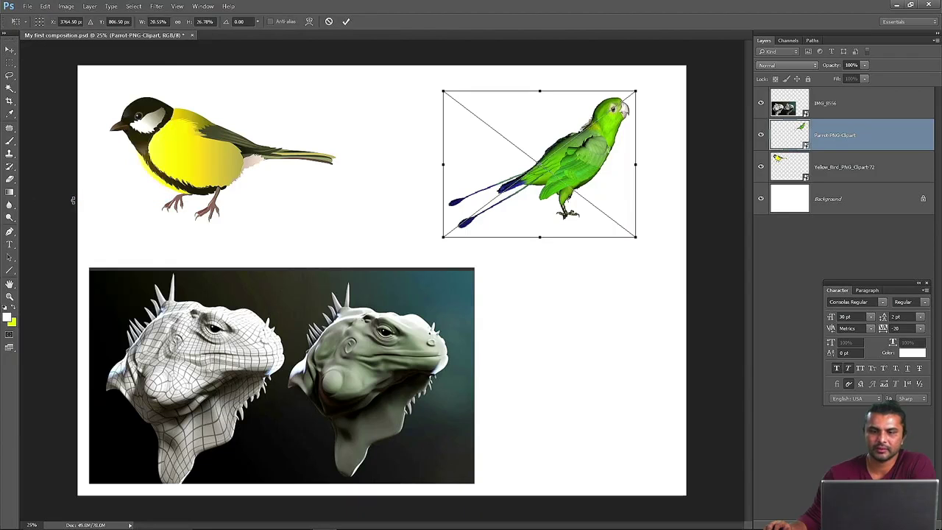
drag(588, 152, 583, 137)
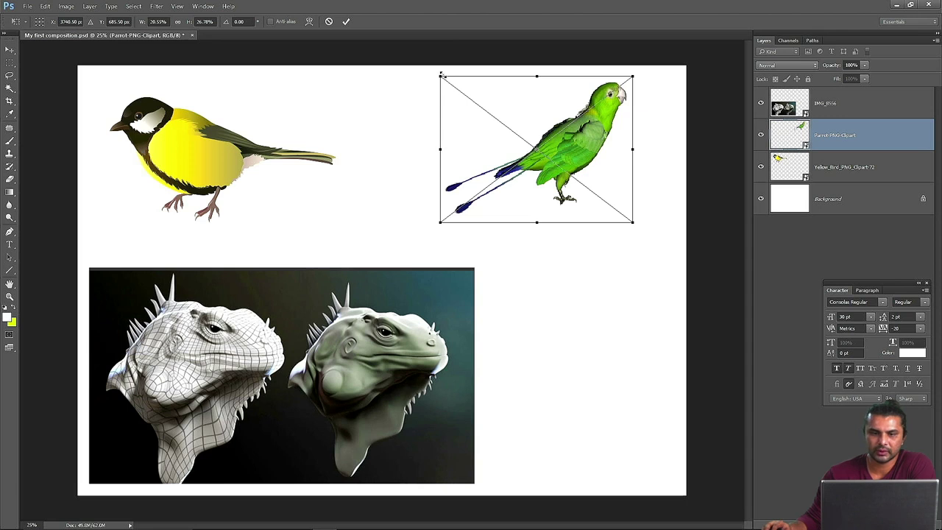
mouse_move(589, 137)
mouse_down()
mouse_move(590, 172)
mouse_move(590, 147)
mouse_up()
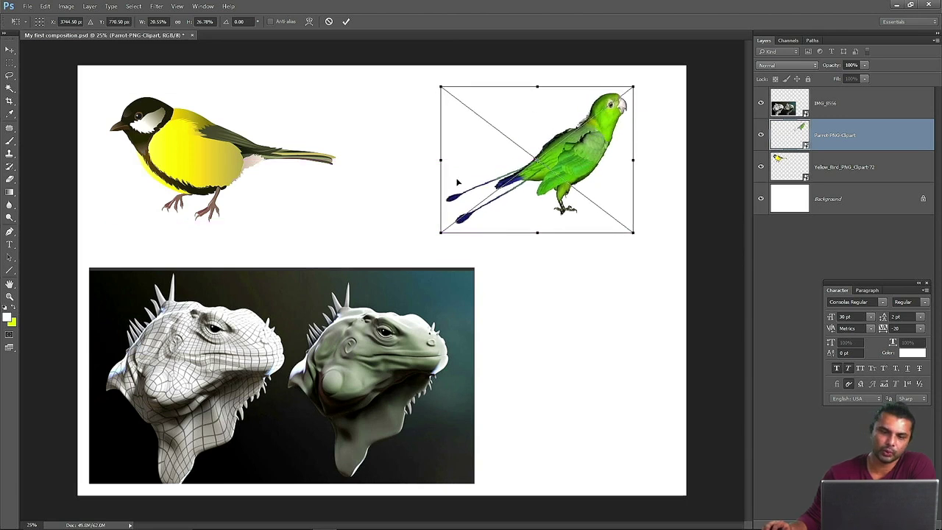
Step: Try stretching and compressing the parrot's width and height within the free transform
drag(441, 160, 420, 160)
drag(528, 230, 528, 424)
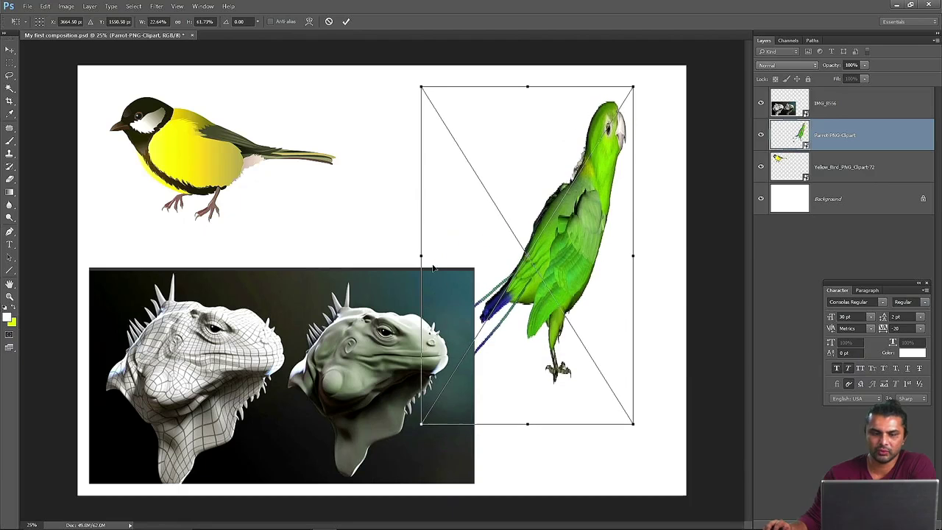
mouse_move(421, 254)
mouse_down()
mouse_move(311, 254)
mouse_move(437, 255)
mouse_up()
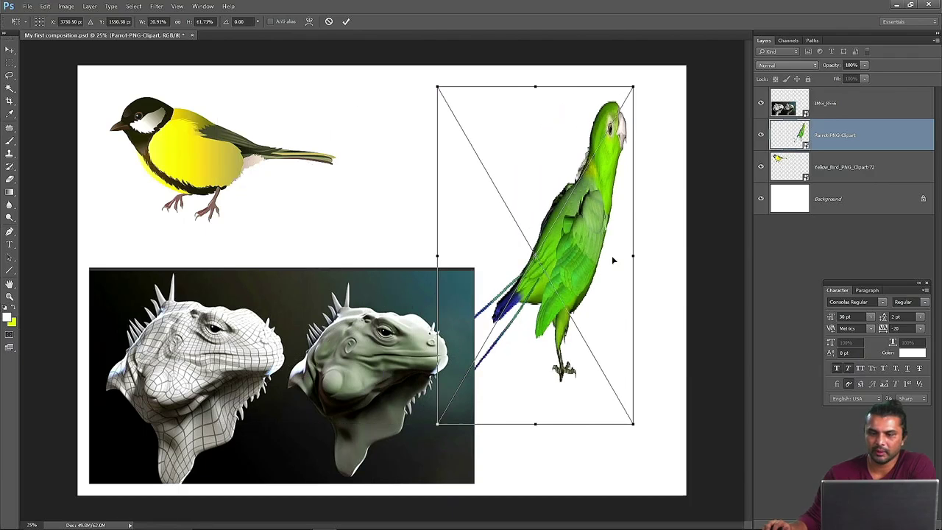
drag(633, 253, 706, 254)
drag(571, 423, 571, 228)
Step: Try resizing the parrot from all sides to about 29.8% width and 55.9% height
drag(438, 162, 189, 160)
drag(189, 89, 524, 153)
drag(615, 154, 616, 76)
drag(522, 76, 282, 103)
drag(711, 148, 561, 147)
drag(449, 100, 448, 66)
drag(436, 230, 439, 375)
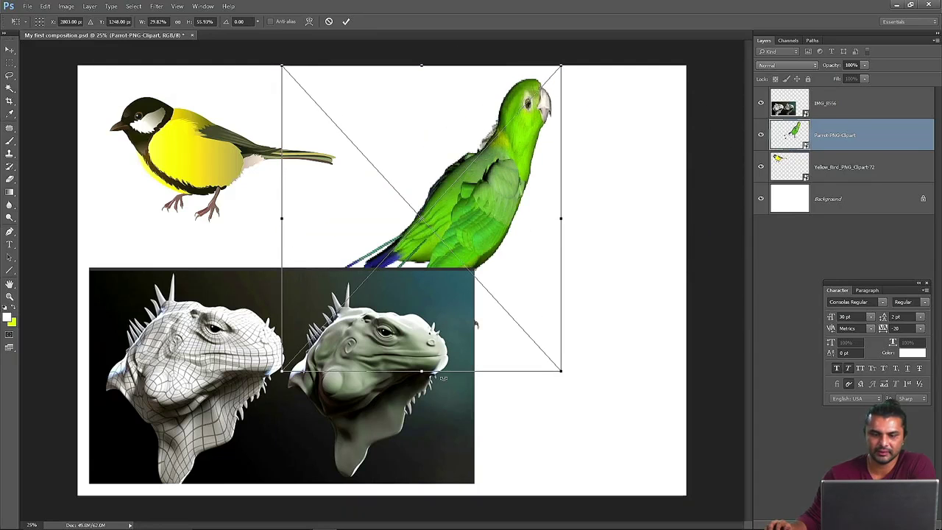
Step: Scale the parrot to about 23.7% width and 29.9% height, apply the transform and place it in the canvas's upper-right area
drag(469, 236, 602, 204)
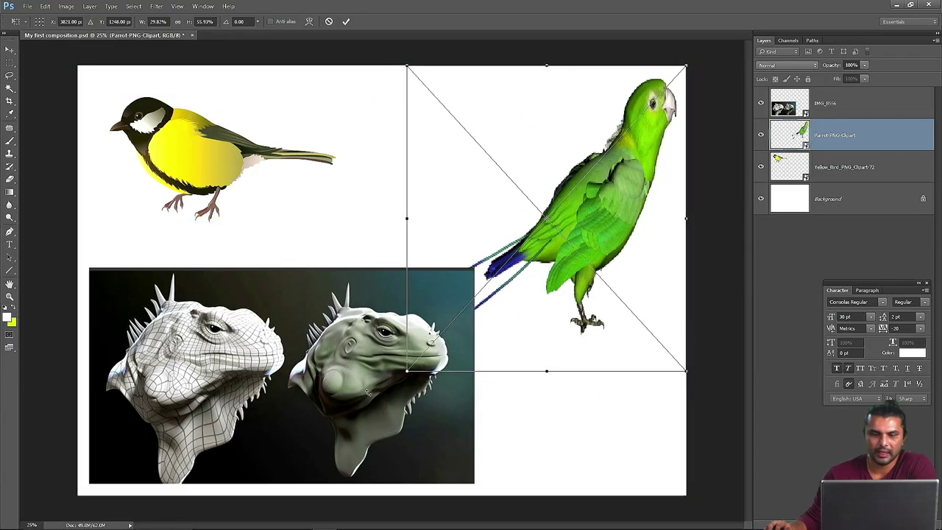
drag(435, 373, 433, 228)
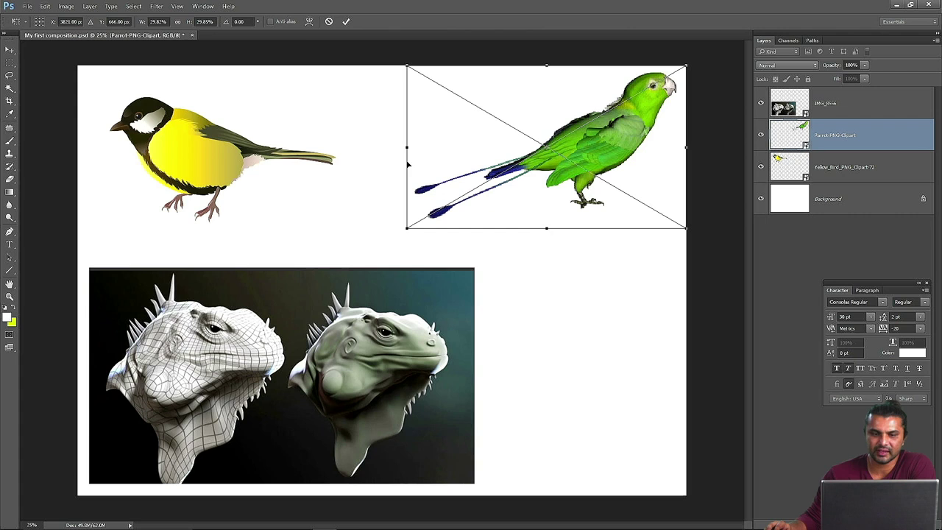
drag(405, 164, 465, 174)
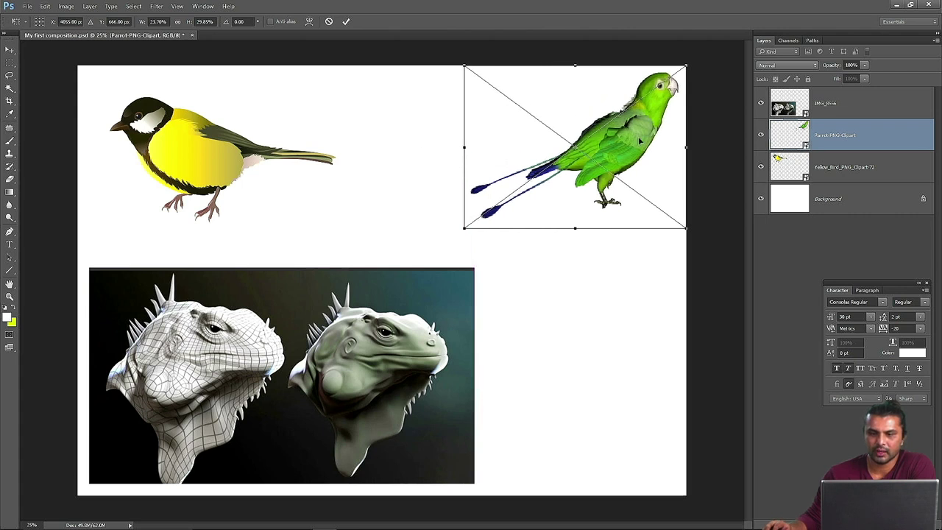
drag(634, 140, 609, 151)
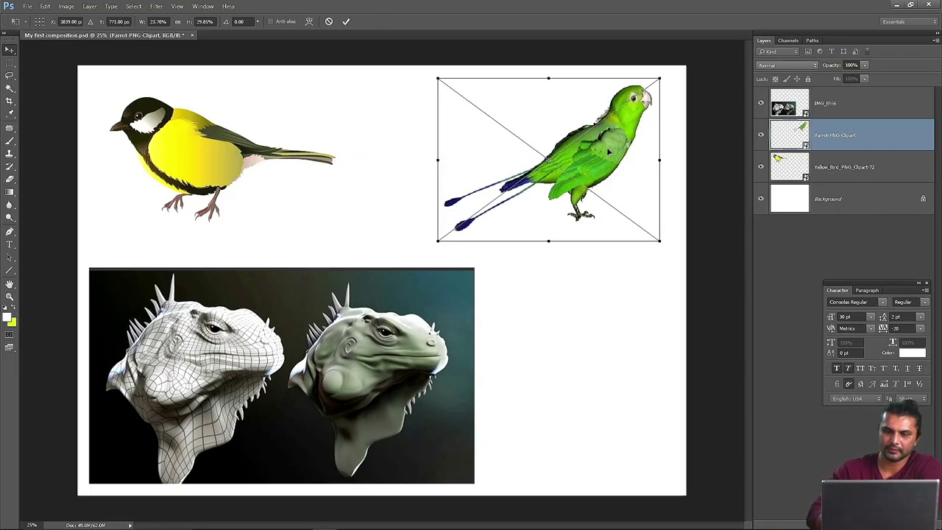
key(Return)
drag(611, 153, 623, 137)
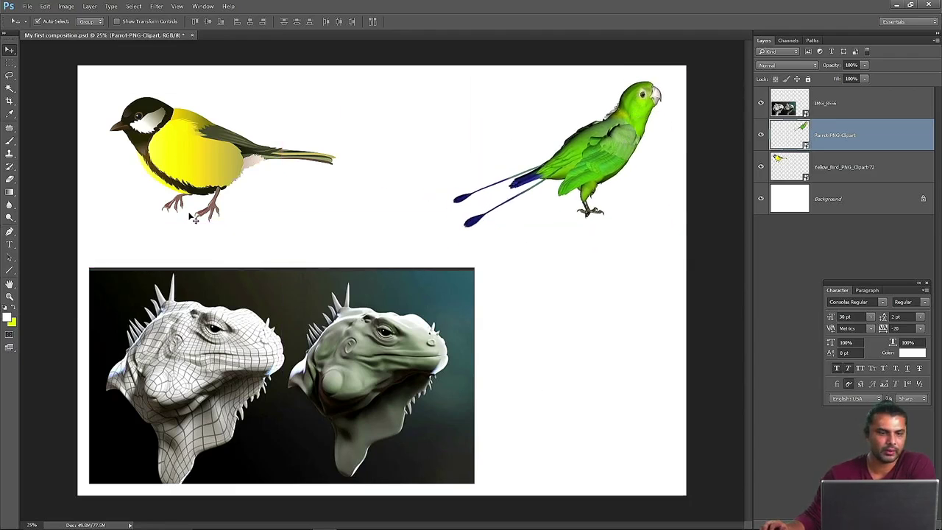
Step: Move the yellow bird slightly down and to the right within the canvas's upper-left area
mouse_move(208, 174)
mouse_down()
mouse_move(221, 171)
mouse_move(206, 172)
mouse_up()
click(45, 5)
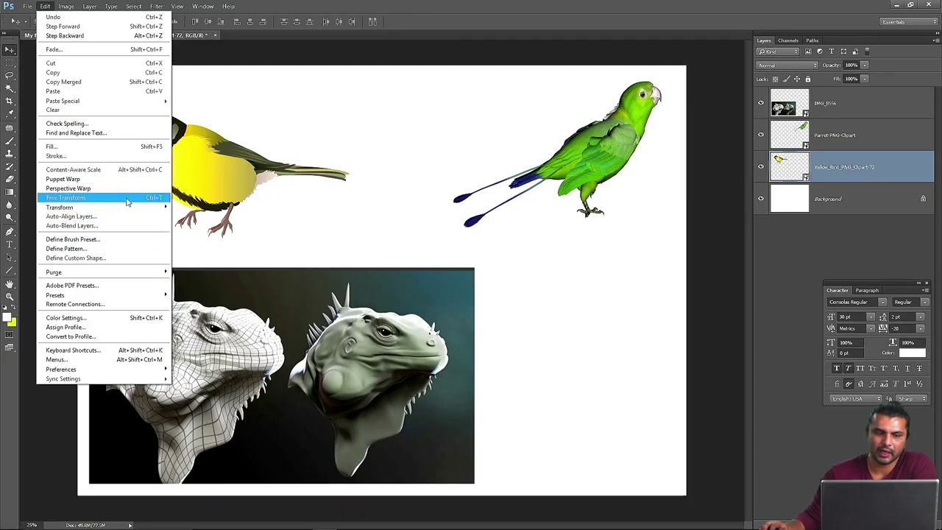
key(Escape)
drag(198, 151, 231, 155)
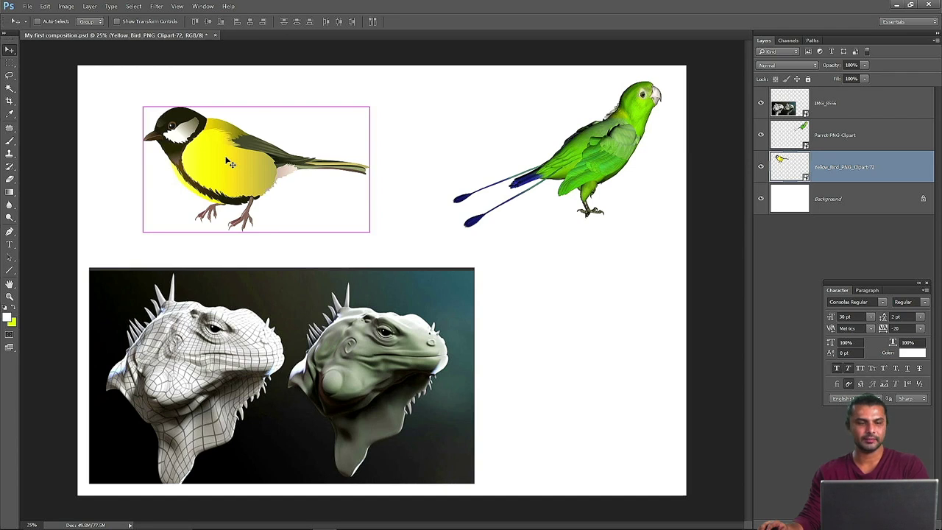
Step: Free-transform the yellow bird to about 14.7% width and 16.4% height, shift it slightly up, and apply
key(ctrl+t)
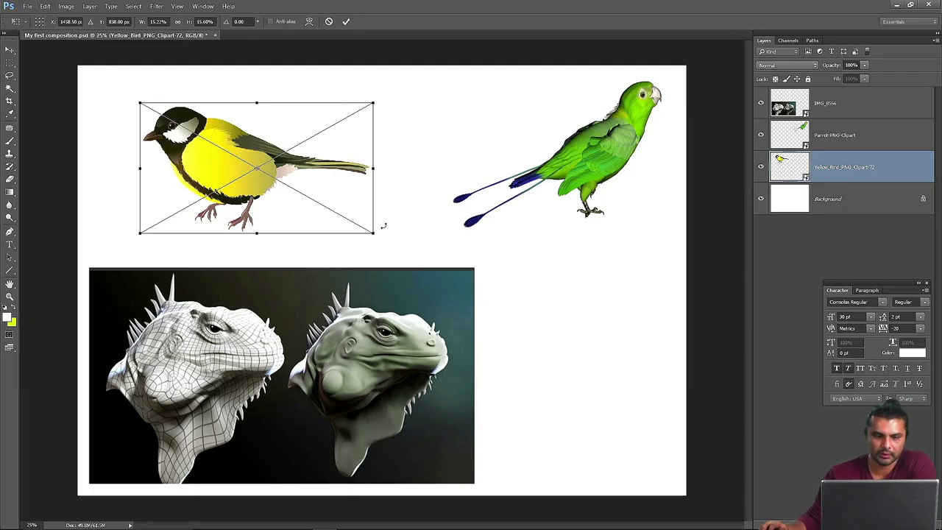
drag(374, 236, 335, 226)
drag(210, 159, 225, 150)
mouse_move(243, 94)
mouse_down()
mouse_move(242, 111)
mouse_move(243, 94)
mouse_up()
drag(344, 155, 374, 154)
drag(259, 215, 260, 231)
mouse_move(180, 117)
mouse_down()
mouse_move(200, 121)
mouse_move(178, 113)
mouse_up()
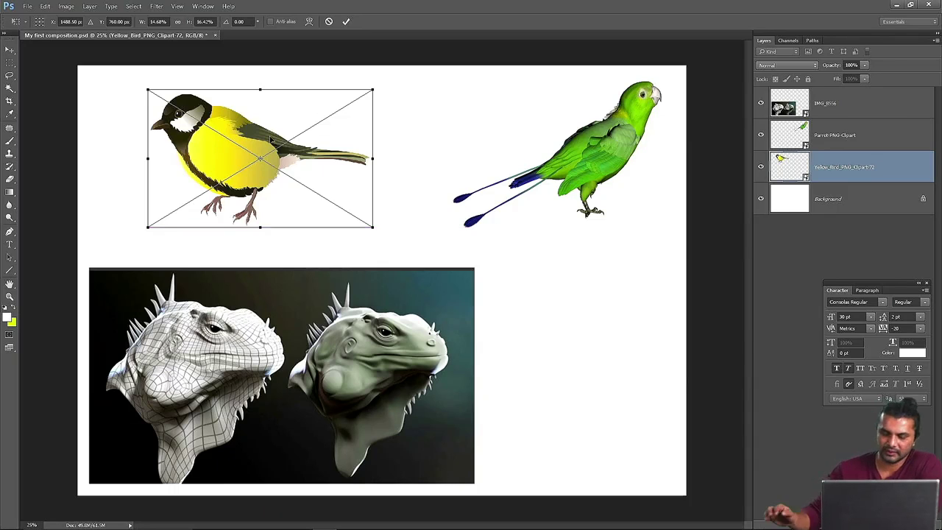
key(Return)
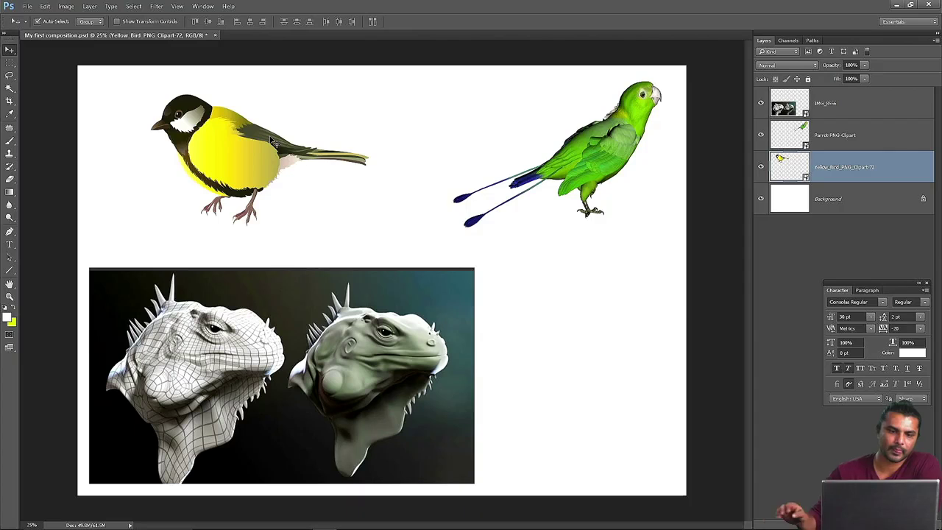
Step: Shift the yellow bird slightly down and right, and hide the IMG_8556 lizard picture after moving it right
drag(229, 142, 493, 260)
drag(321, 188, 243, 158)
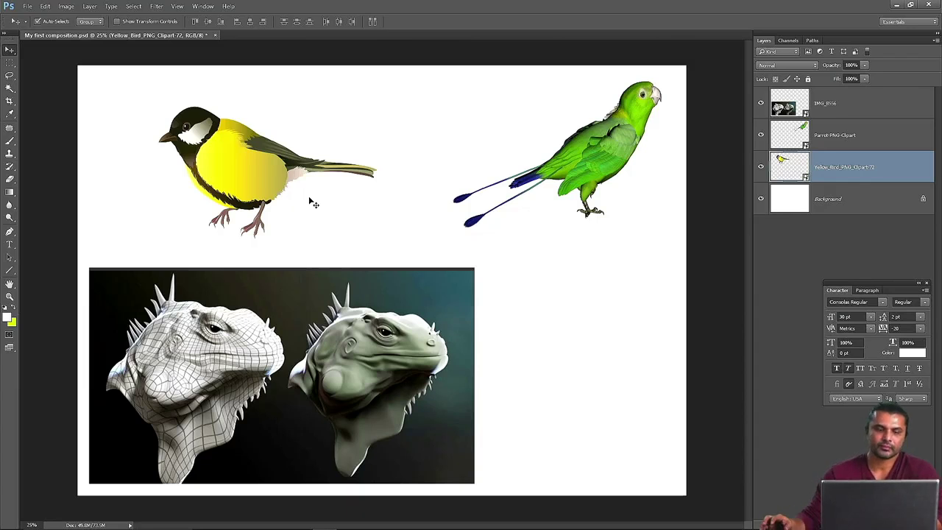
drag(285, 389, 453, 342)
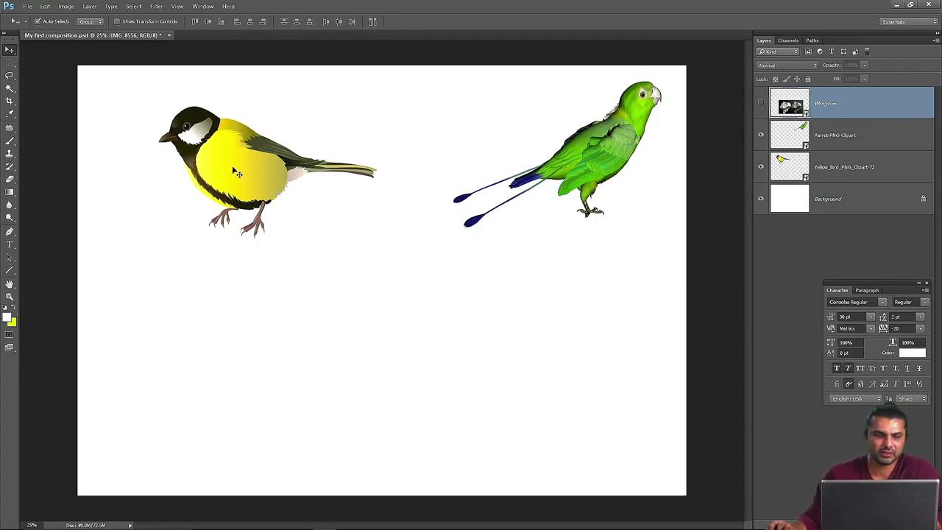
Step: Move both birds down to the canvas's middle height, with the yellow bird at left and the parrot at right
drag(229, 173, 229, 332)
drag(614, 163, 505, 223)
drag(234, 330, 227, 278)
drag(493, 212, 573, 263)
drag(247, 286, 214, 266)
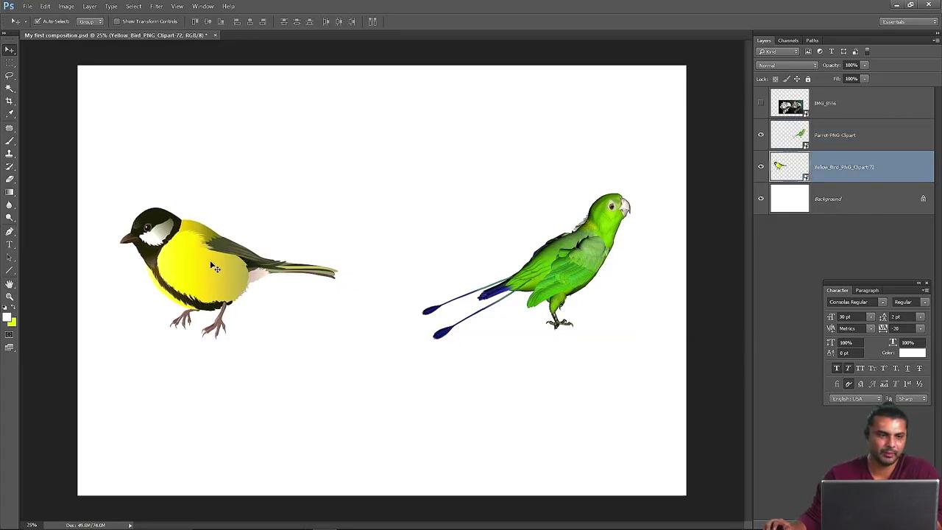
Step: Start a free transform on the yellow bird, rotate it 180° and move it up toward the canvas's upper left
click(44, 6)
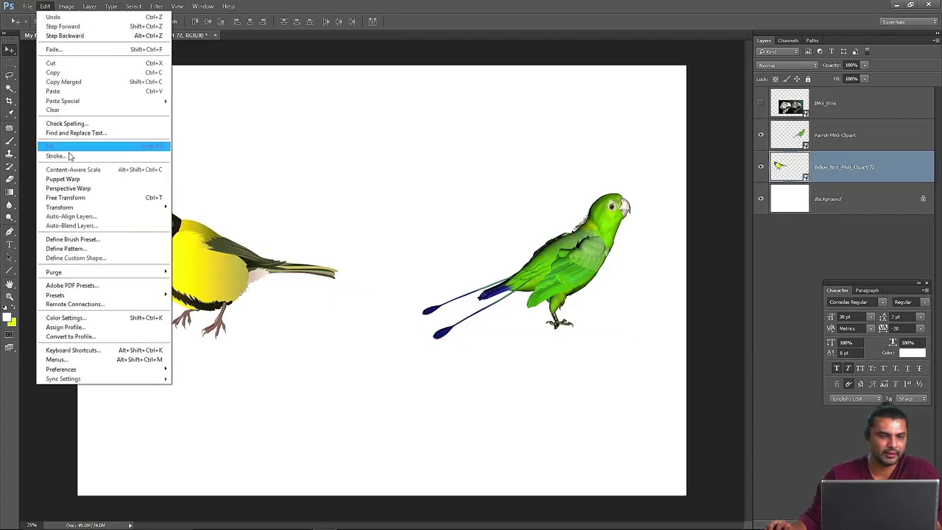
click(72, 199)
drag(197, 272, 201, 265)
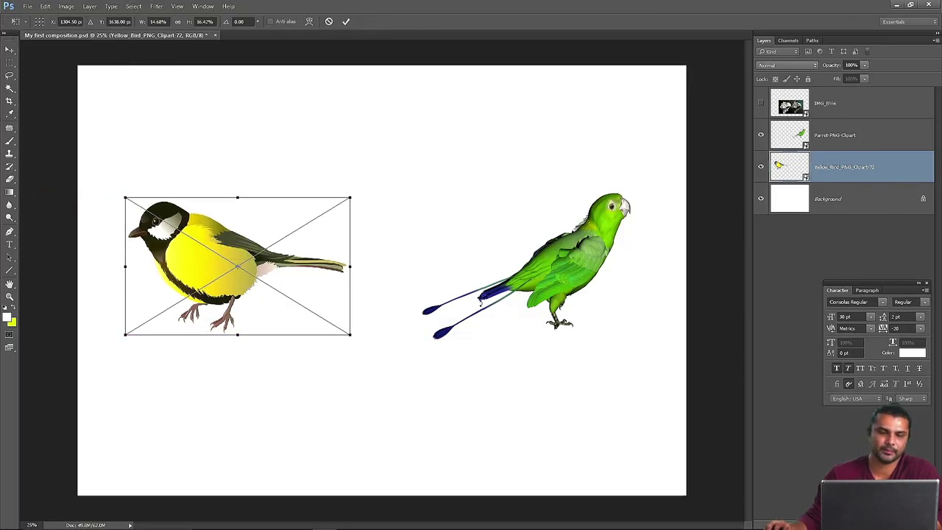
right_click(231, 252)
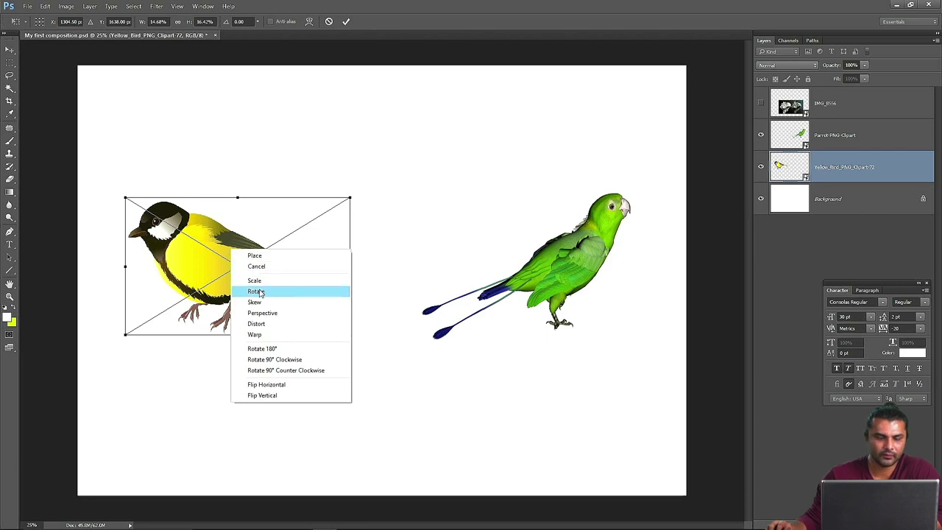
click(279, 351)
drag(298, 282, 295, 204)
Step: Rotate the yellow bird 90° clockwise twice, shifting it slightly down between the rotations
right_click(274, 196)
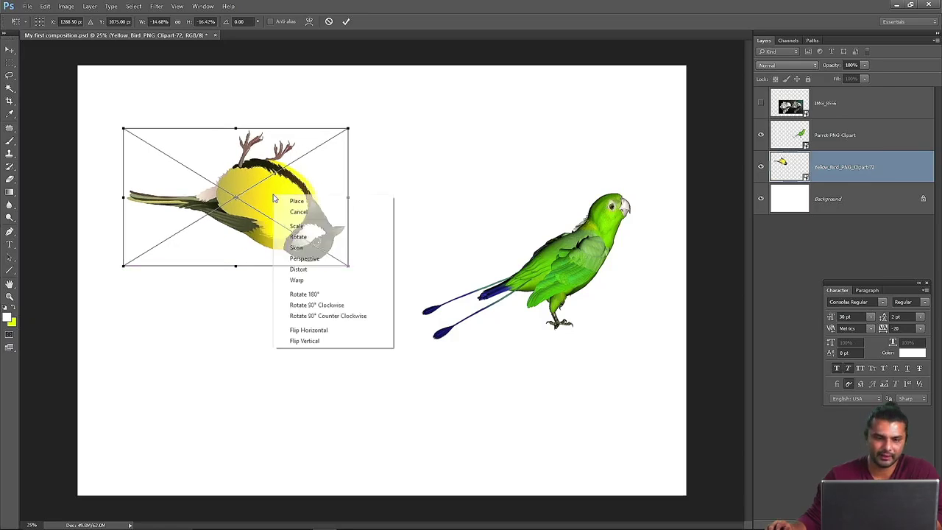
click(337, 307)
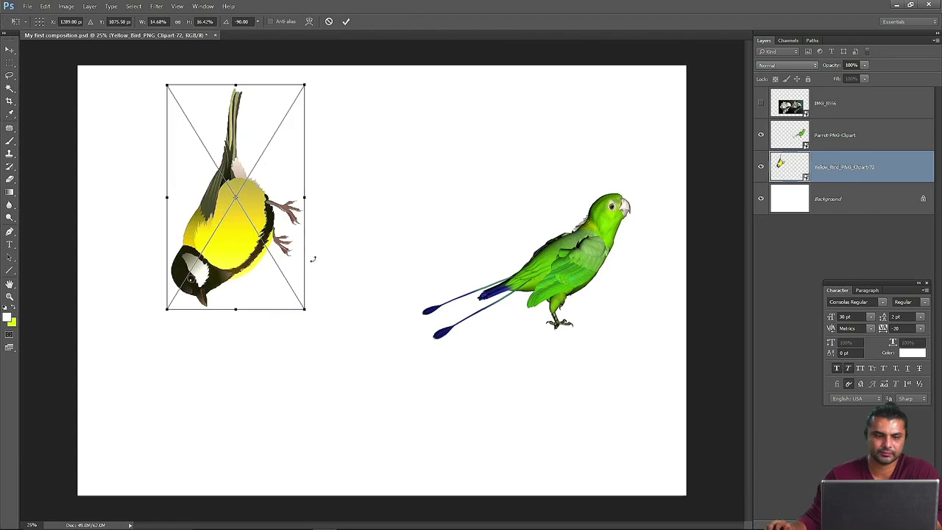
drag(266, 204, 264, 226)
right_click(259, 222)
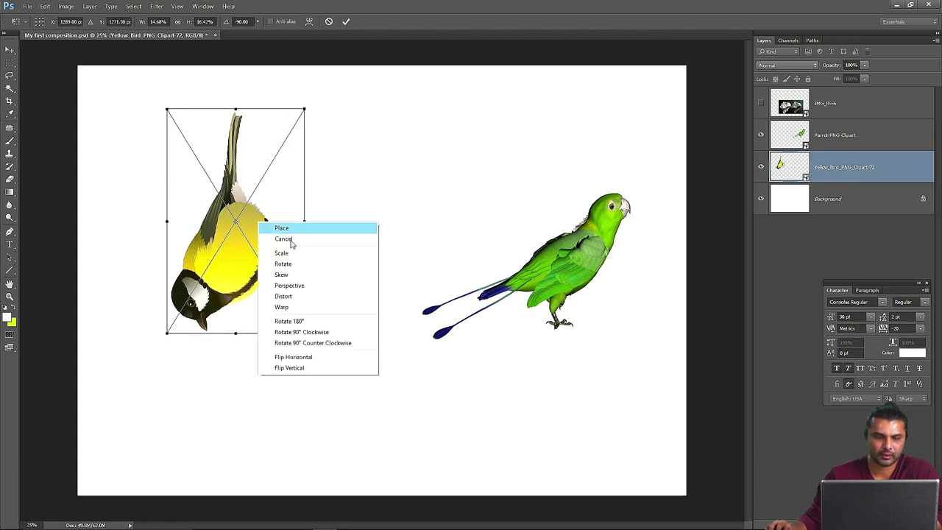
click(311, 332)
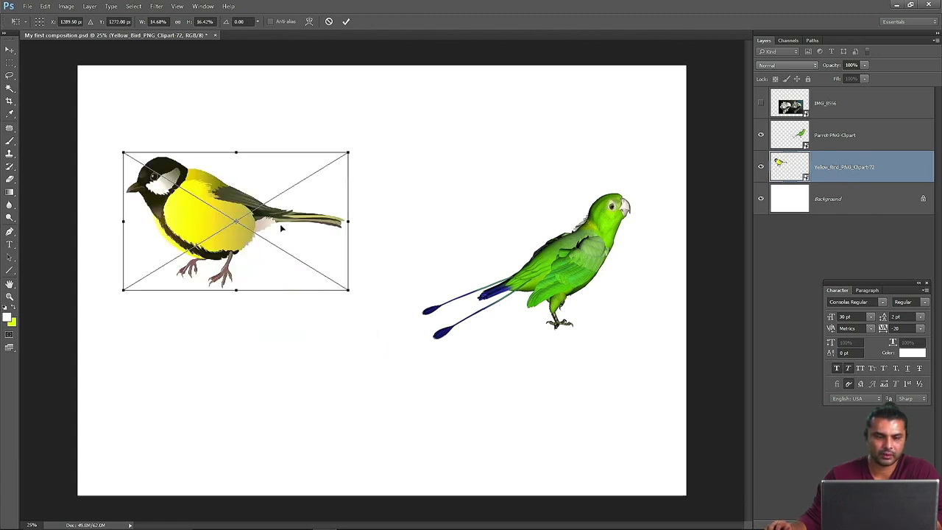
Step: Rotate the yellow bird 90° counter-clockwise three times
right_click(280, 226)
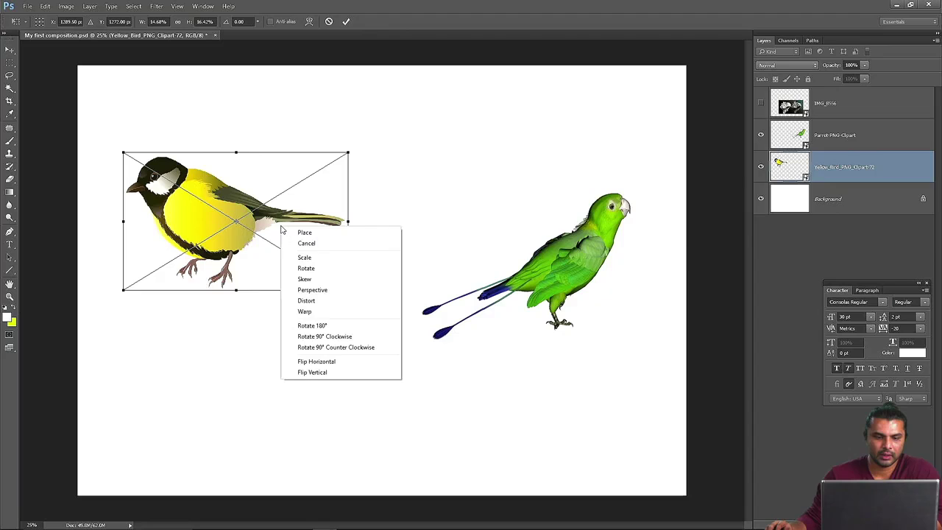
click(339, 347)
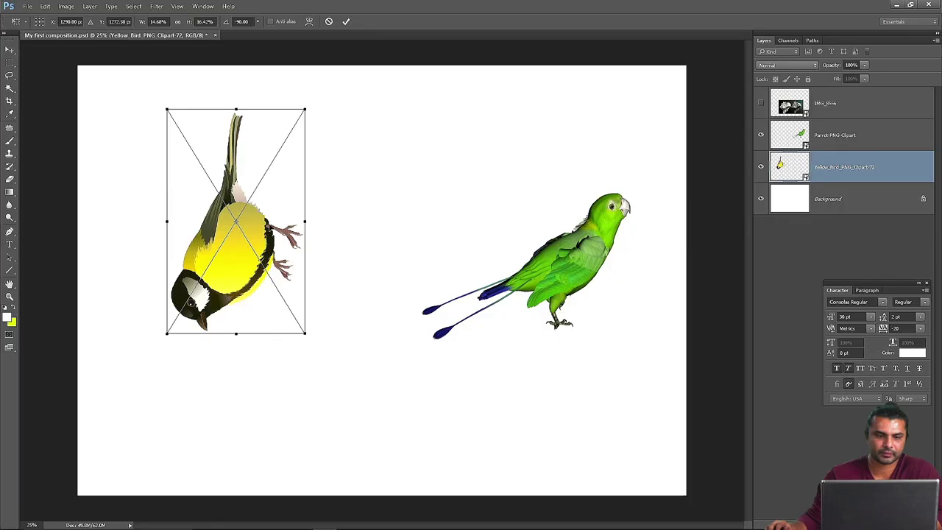
right_click(270, 226)
click(319, 350)
right_click(285, 225)
click(319, 345)
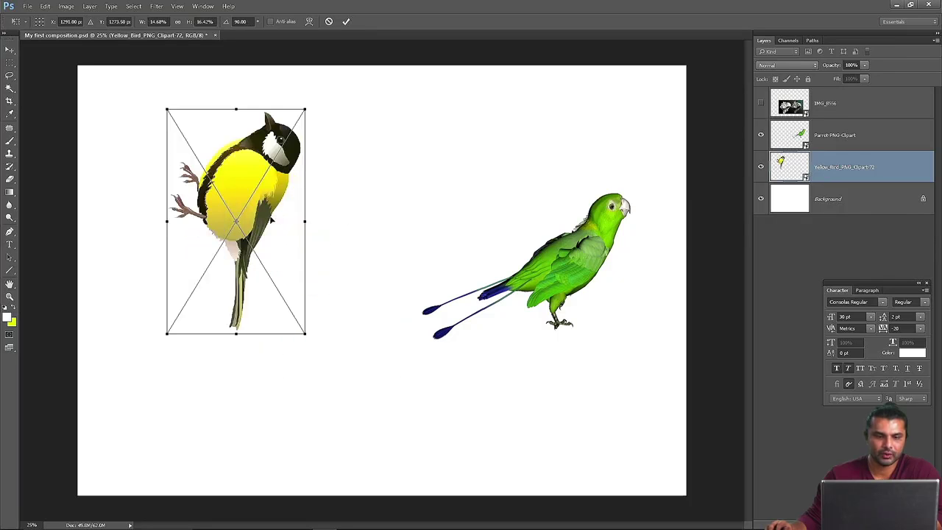
Step: Rotate the yellow bird 180°, followed by 90° clockwise
right_click(271, 216)
click(304, 317)
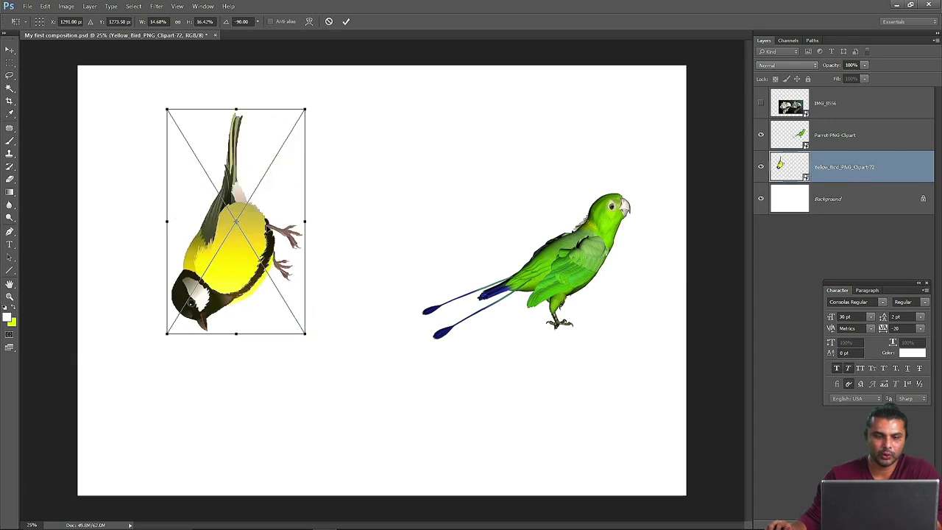
right_click(270, 230)
click(311, 336)
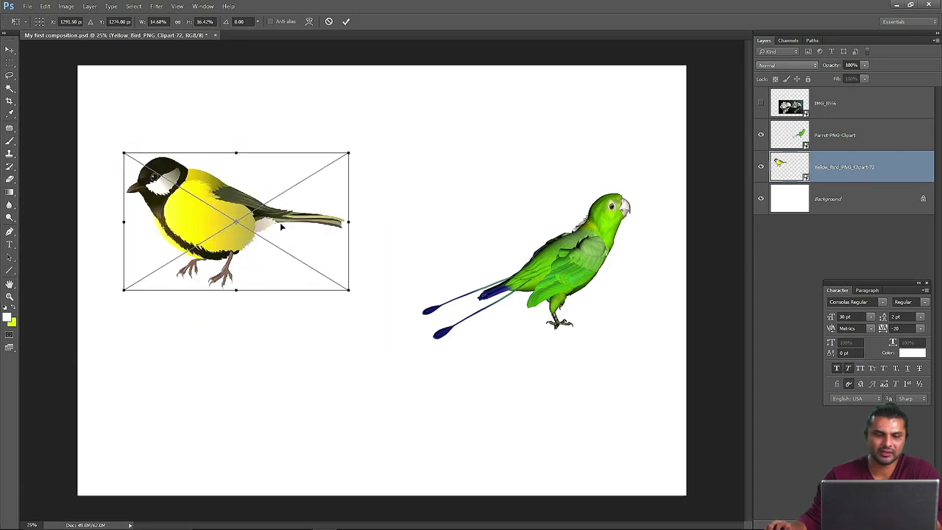
Step: Move the yellow bird slightly down, rotate it freely to about 20.7°, and apply the transform
mouse_move(261, 229)
mouse_down()
mouse_move(279, 257)
mouse_move(257, 237)
mouse_up()
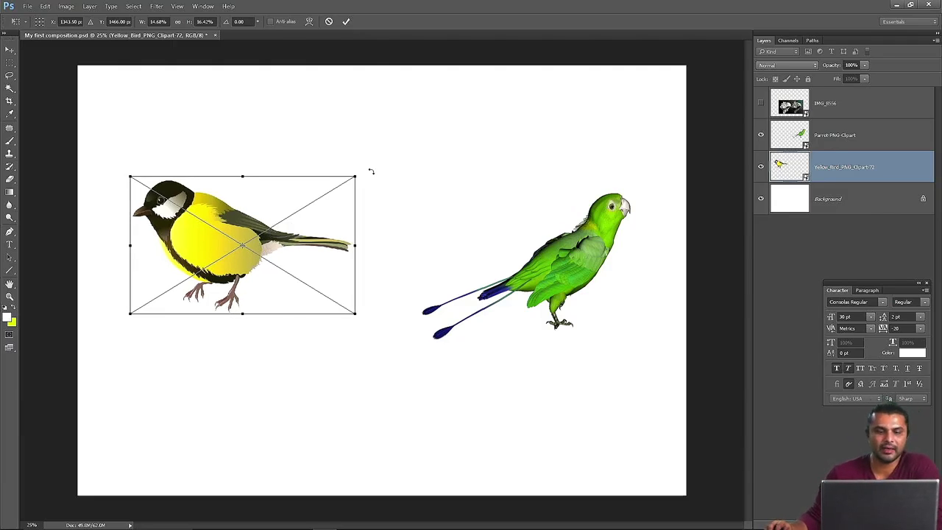
drag(367, 170, 362, 136)
drag(393, 293, 351, 377)
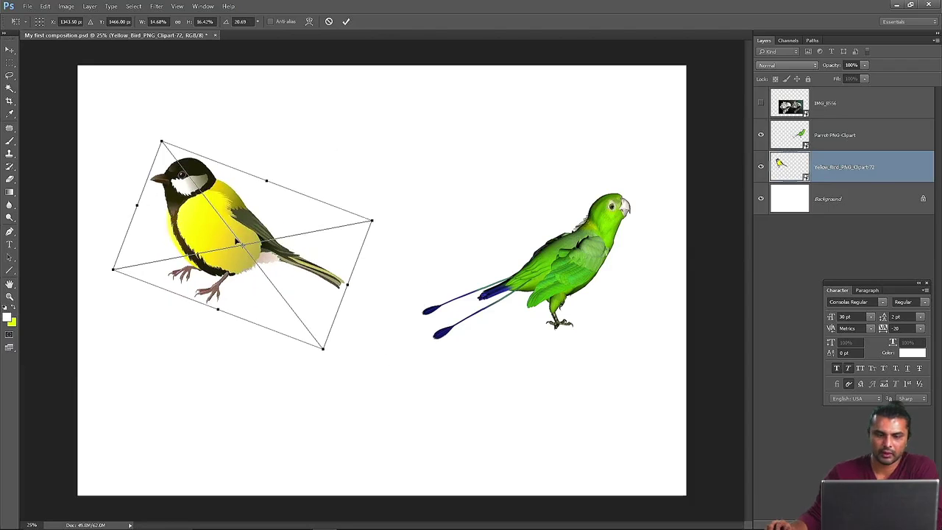
key(Escape)
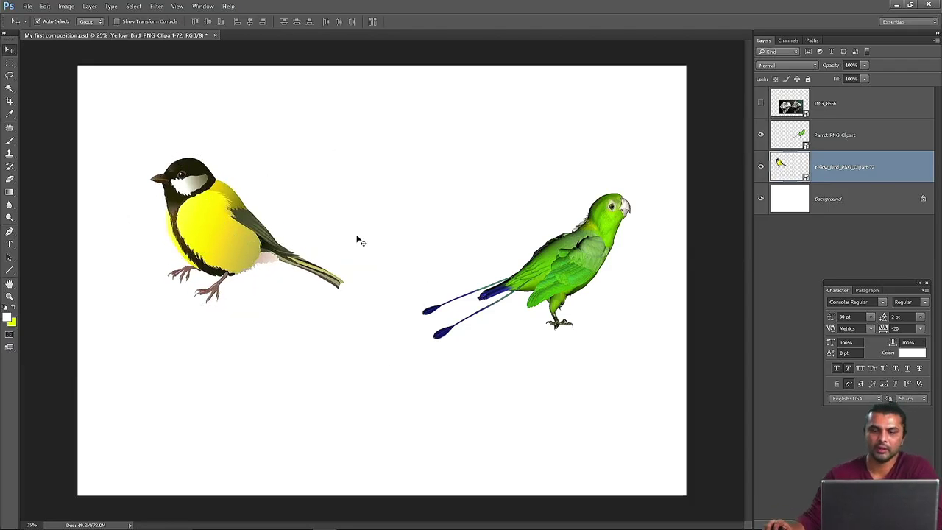
Step: Move the parrot up and closer to the yellow bird, and rotate it freely to about 28.6° with Free Transform
drag(586, 270, 524, 227)
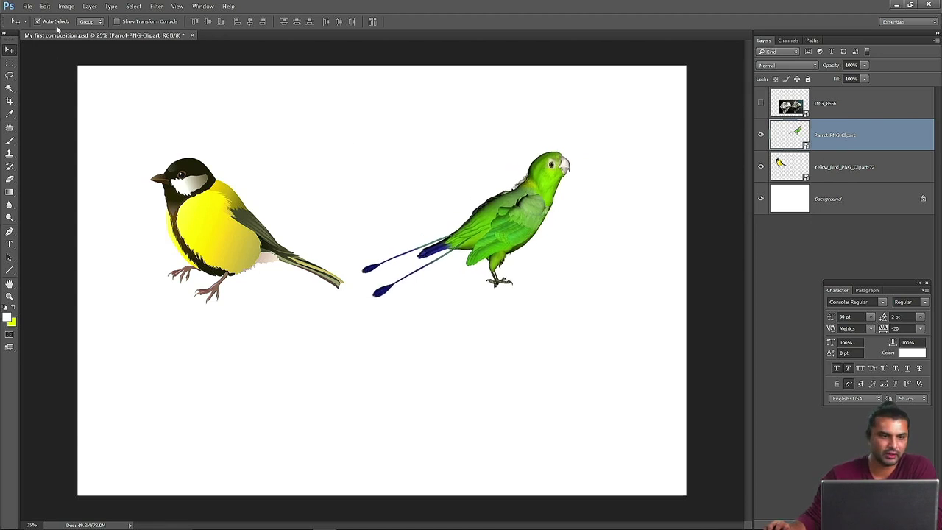
click(48, 7)
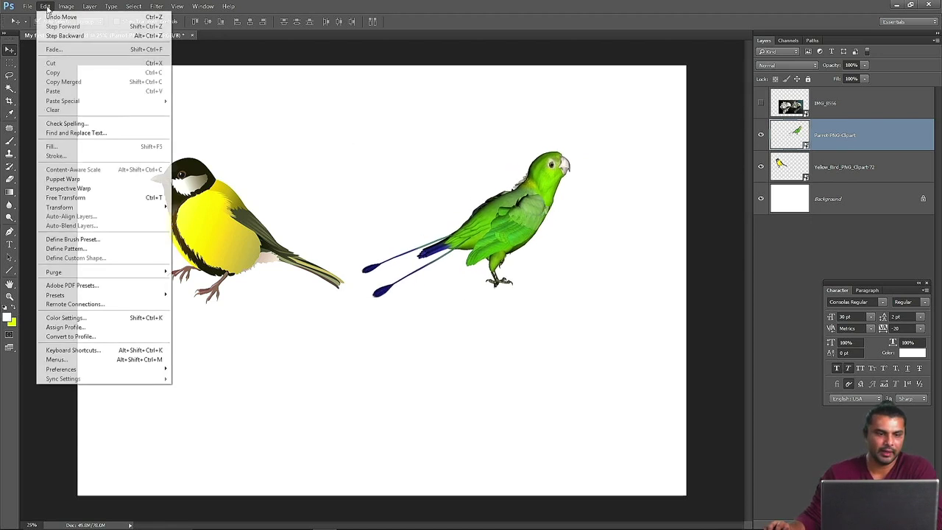
click(74, 196)
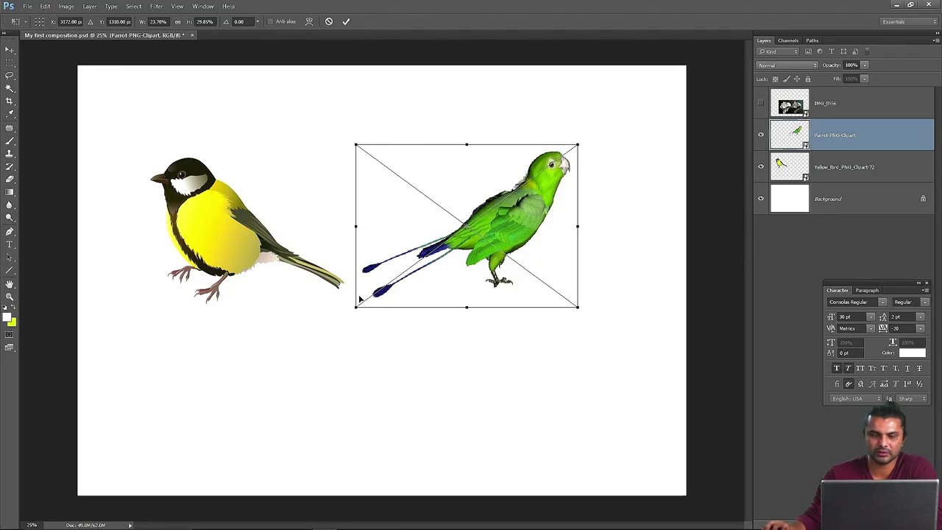
mouse_move(553, 218)
mouse_down()
mouse_move(511, 215)
mouse_move(562, 223)
mouse_up()
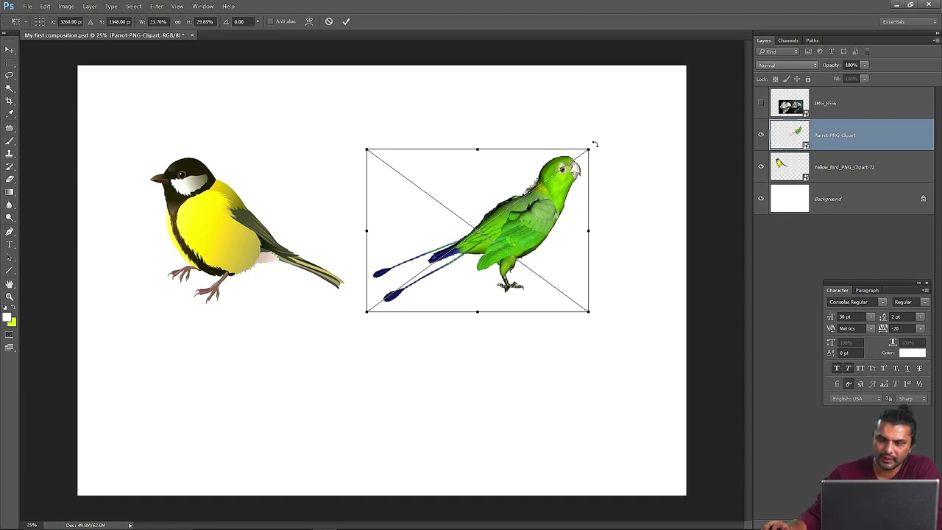
drag(595, 144, 619, 212)
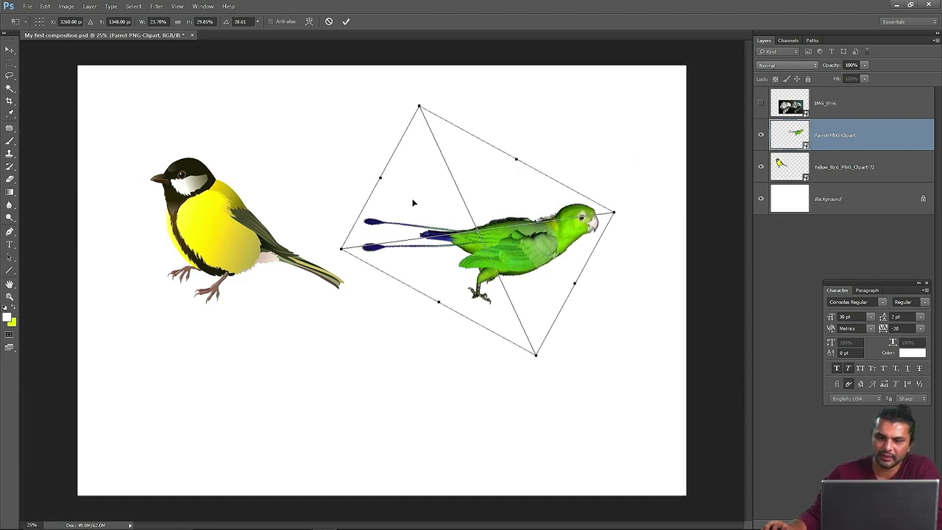
Step: Keep rotating and repositioning the parrot, finish at a rotation of about -13.7°, and apply the transform
drag(326, 247, 364, 344)
drag(517, 234, 533, 299)
drag(657, 377, 551, 394)
drag(543, 308, 543, 239)
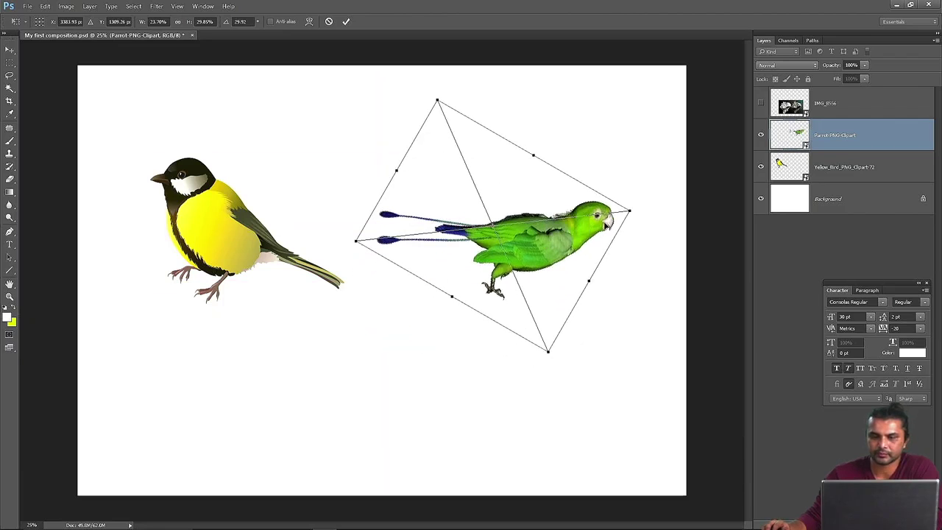
drag(652, 201, 627, 55)
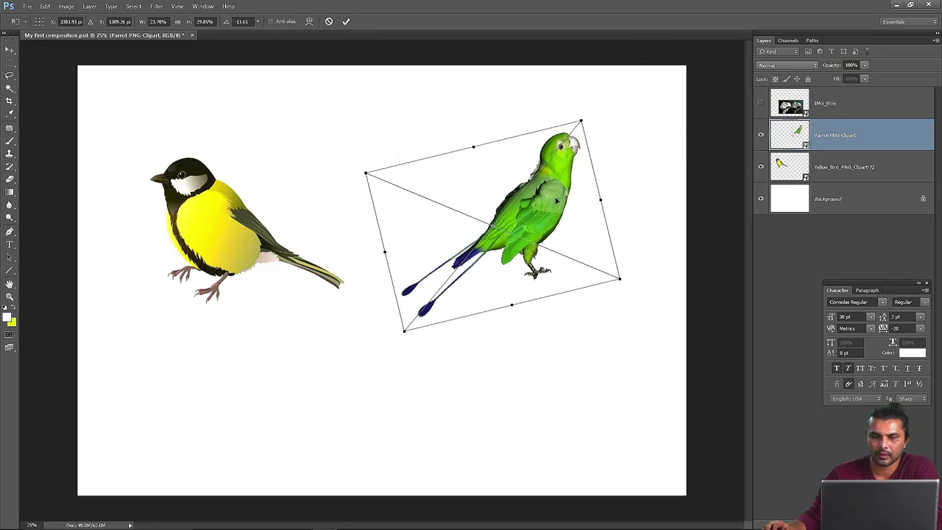
key(Return)
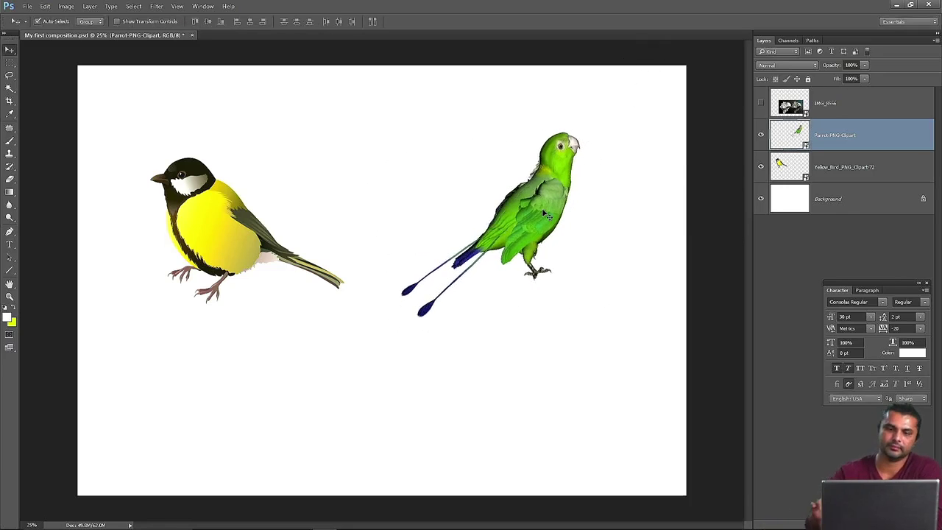
Step: Move the parrot around and slightly down, and flip it horizontally with Free Transform
mouse_move(545, 213)
mouse_down()
mouse_move(412, 295)
mouse_move(538, 264)
mouse_move(553, 221)
mouse_up()
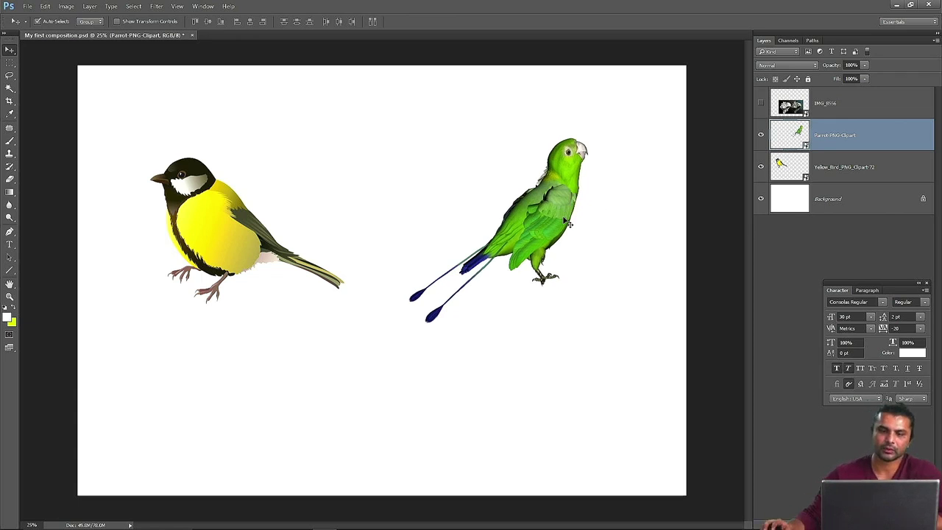
mouse_move(549, 221)
mouse_down()
mouse_move(538, 217)
mouse_move(538, 189)
mouse_move(540, 211)
mouse_up()
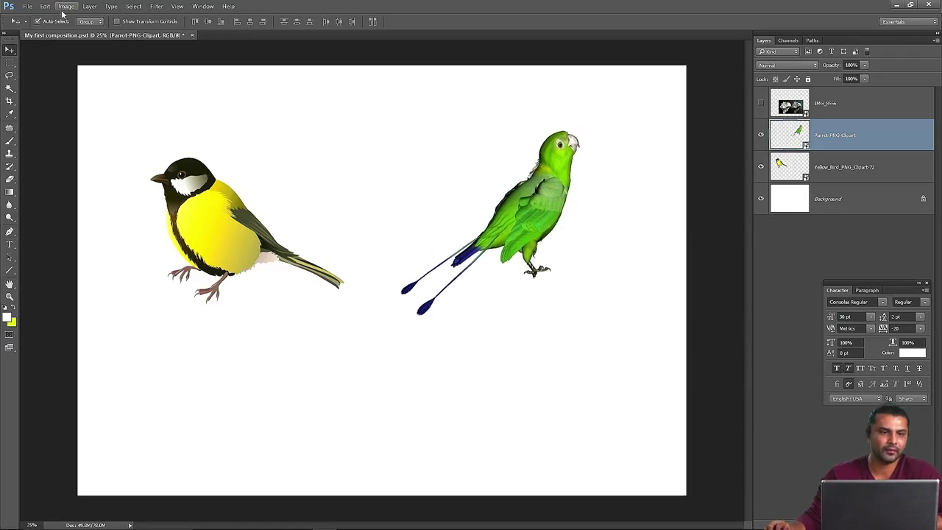
drag(546, 200, 540, 280)
key(ctrl+t)
right_click(525, 239)
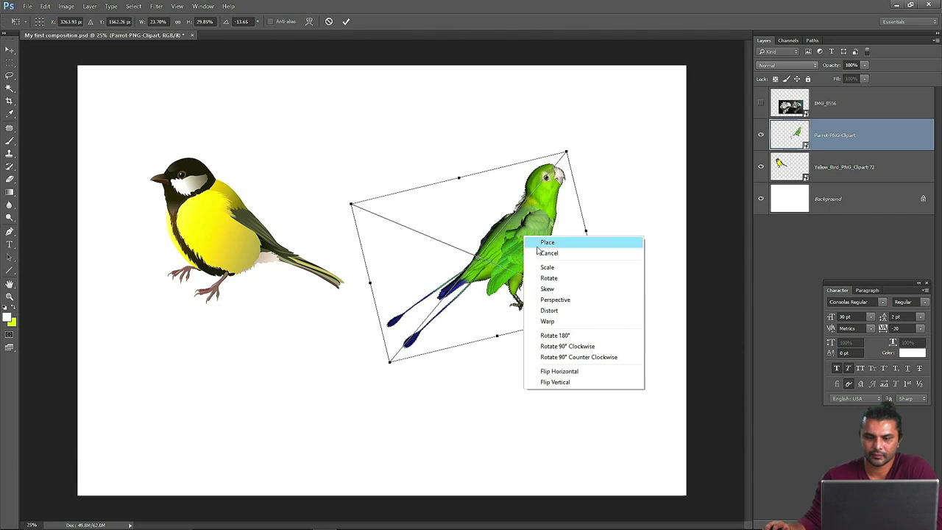
click(573, 372)
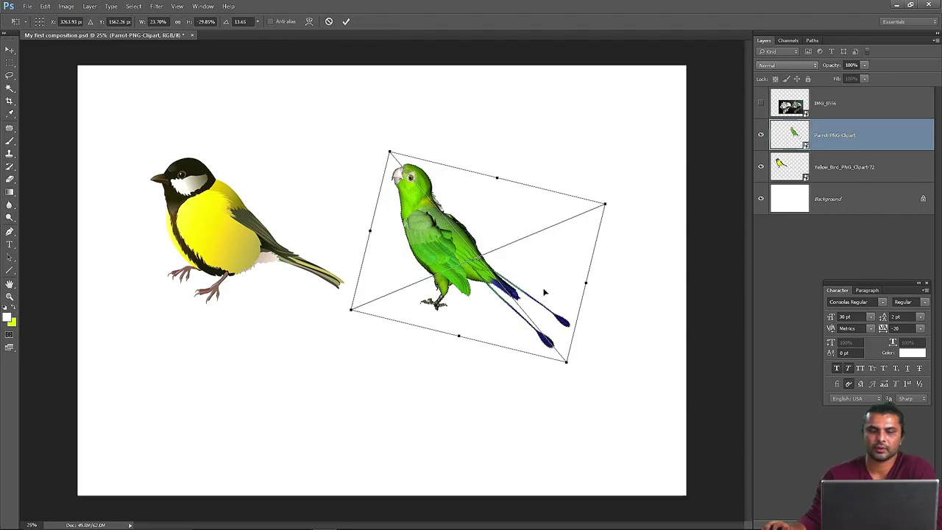
Step: Flip the parrot vertically five times in a row
right_click(430, 241)
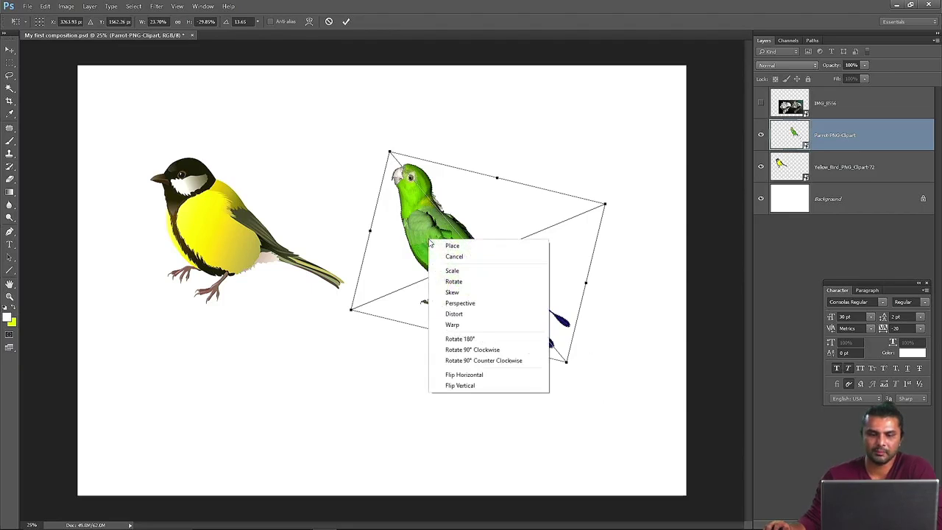
click(466, 385)
right_click(442, 274)
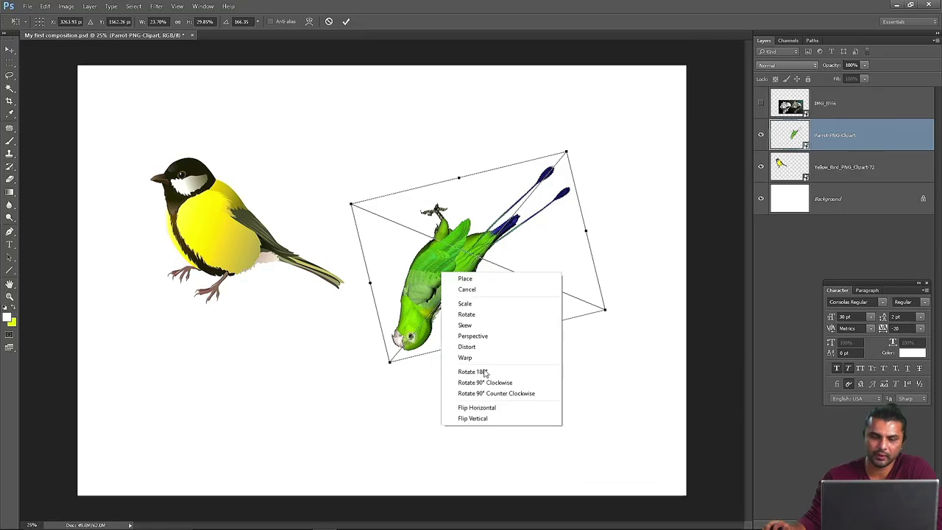
click(489, 420)
right_click(451, 245)
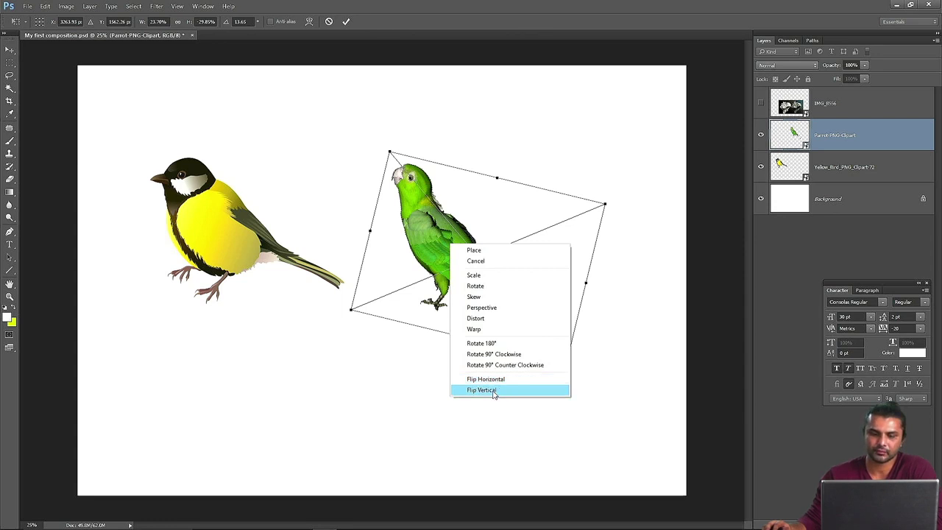
click(493, 393)
right_click(454, 225)
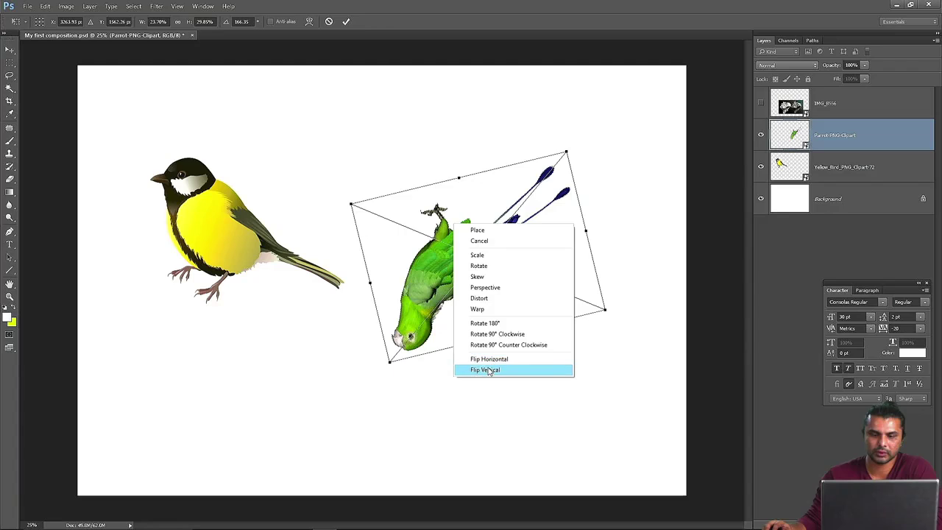
click(488, 371)
right_click(431, 229)
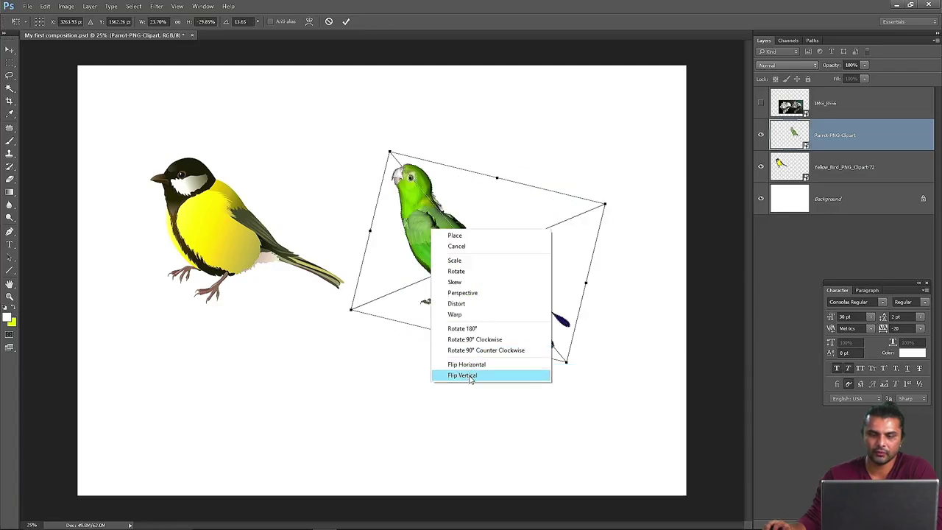
click(471, 377)
Step: Flip the parrot horizontally, followed by a vertical flip
right_click(466, 243)
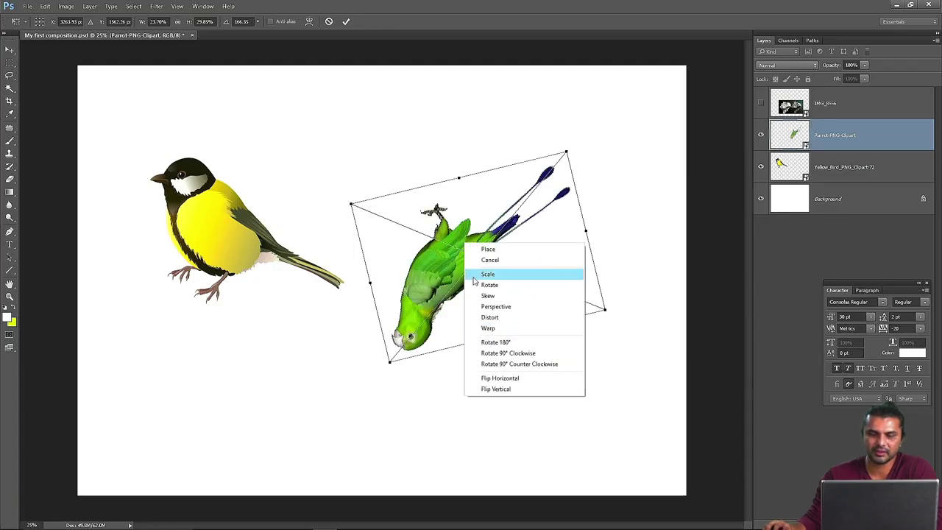
click(498, 378)
right_click(482, 226)
click(511, 374)
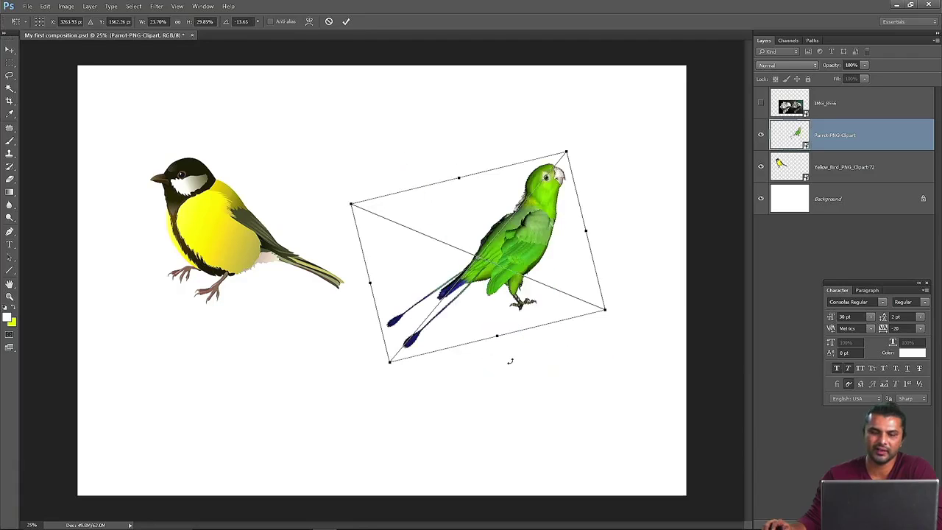
Step: Rotate the parrot to about -2.1°, flip it horizontally, and apply the transform with it placed beside the yellow bird's tail
drag(612, 351, 598, 380)
right_click(524, 279)
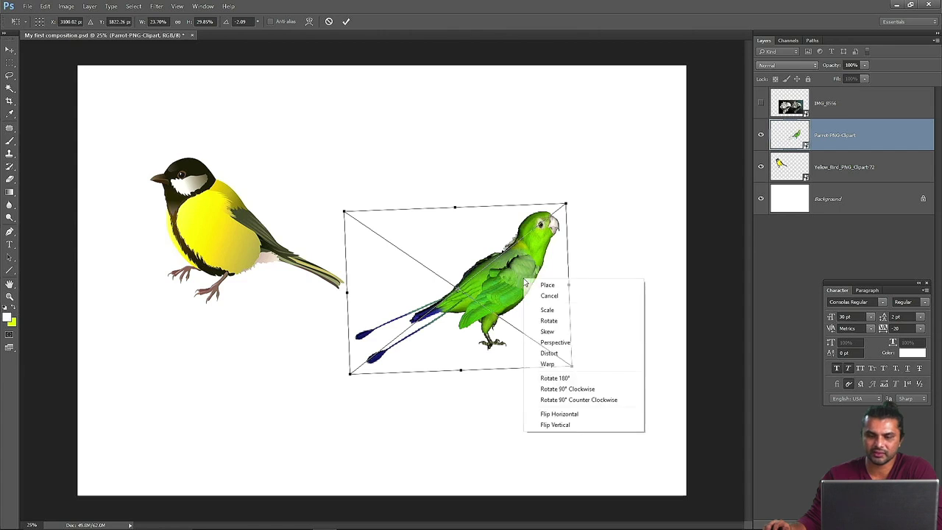
click(581, 414)
drag(412, 287, 400, 232)
key(Return)
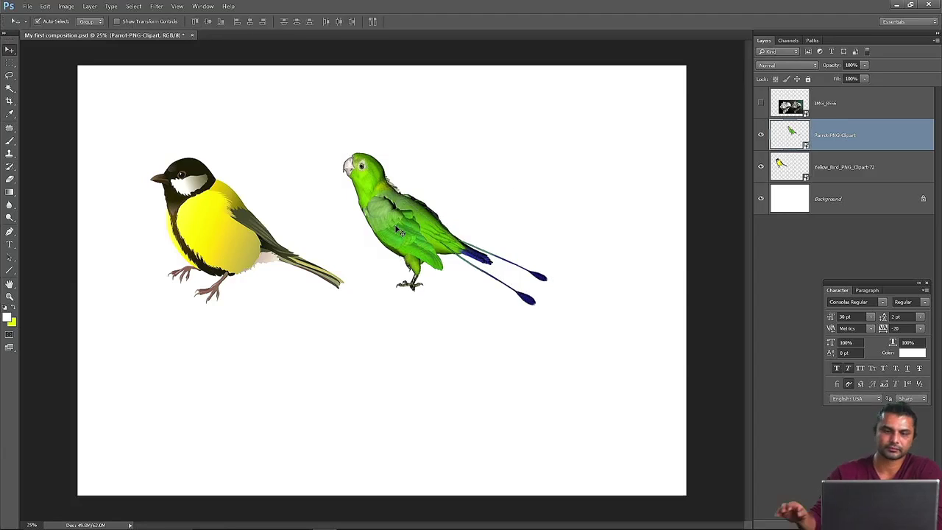
Step: Move the yellow bird to the canvas's upper-left corner and place the parrot near the centre of the canvas
drag(168, 221, 116, 158)
drag(395, 205, 321, 137)
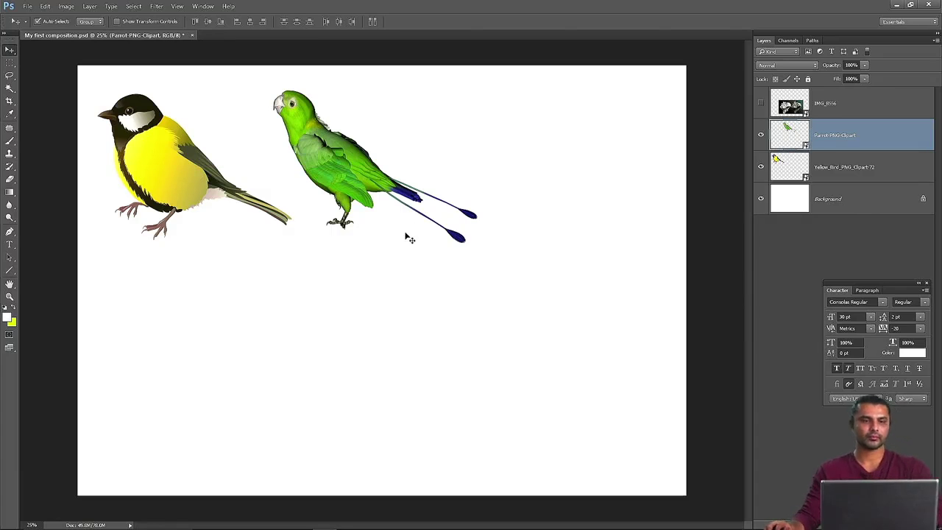
drag(351, 169, 406, 276)
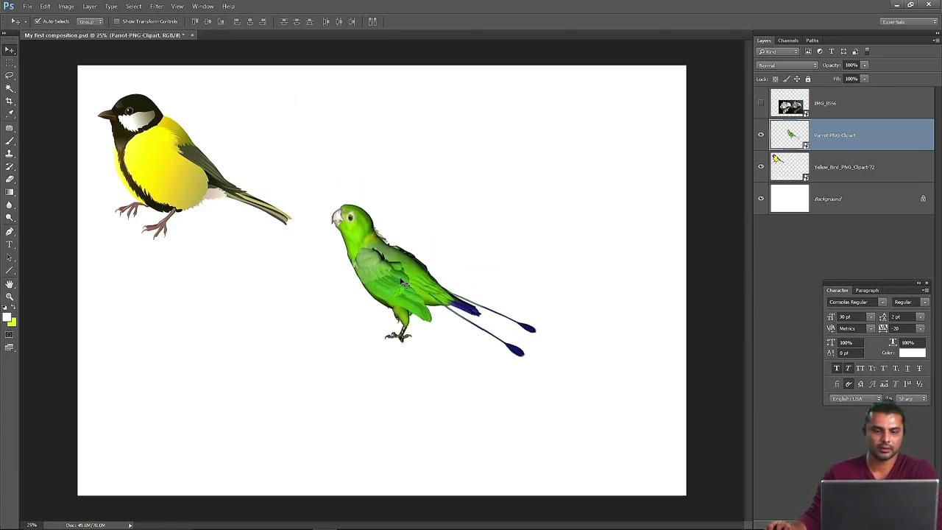
drag(408, 293, 402, 283)
Step: Choose the Skew mode of Free Transform for the parrot and apply the transform
click(45, 6)
click(89, 197)
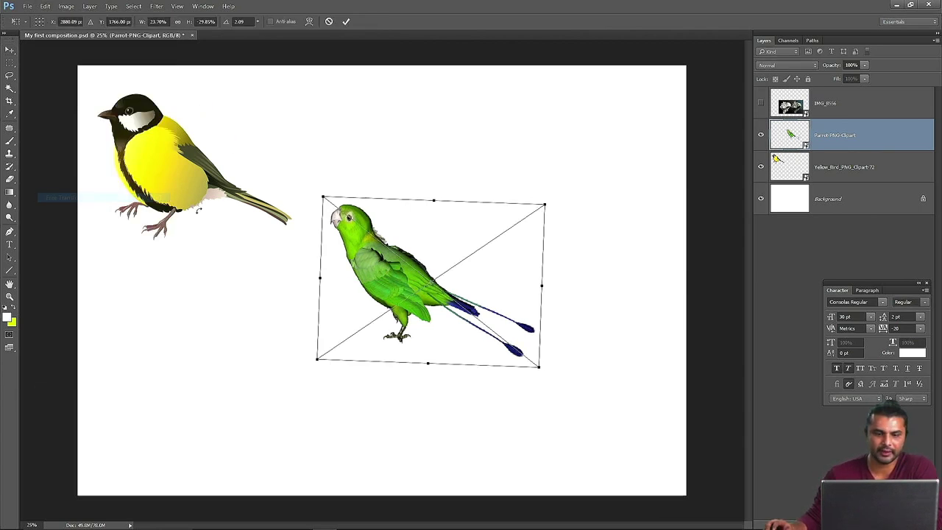
right_click(371, 263)
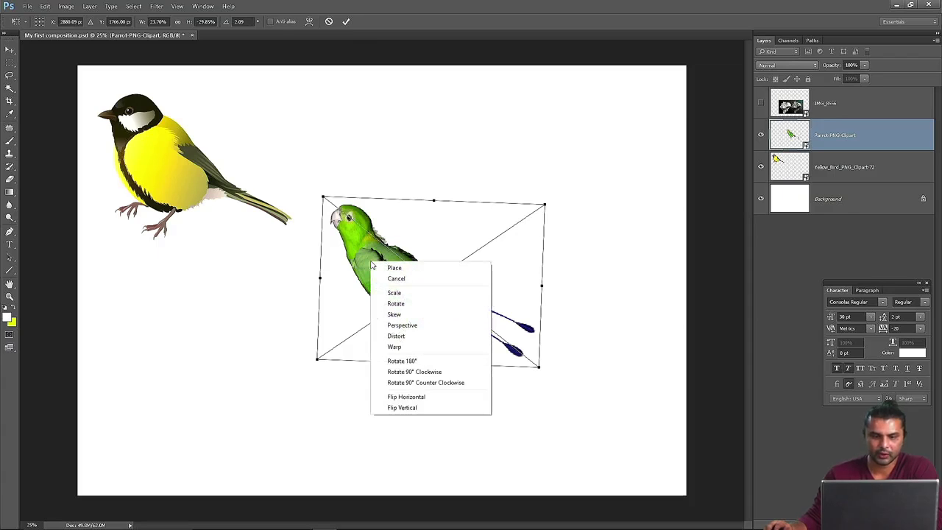
click(411, 315)
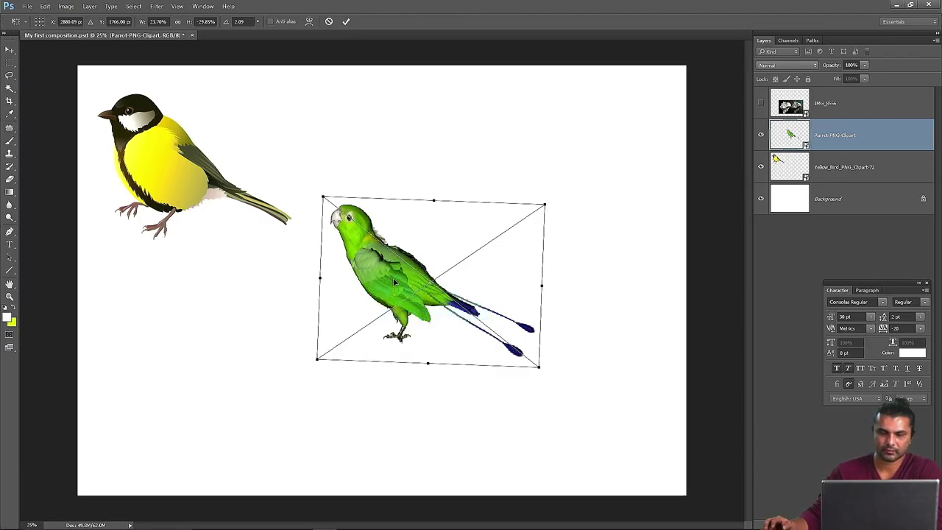
key(Return)
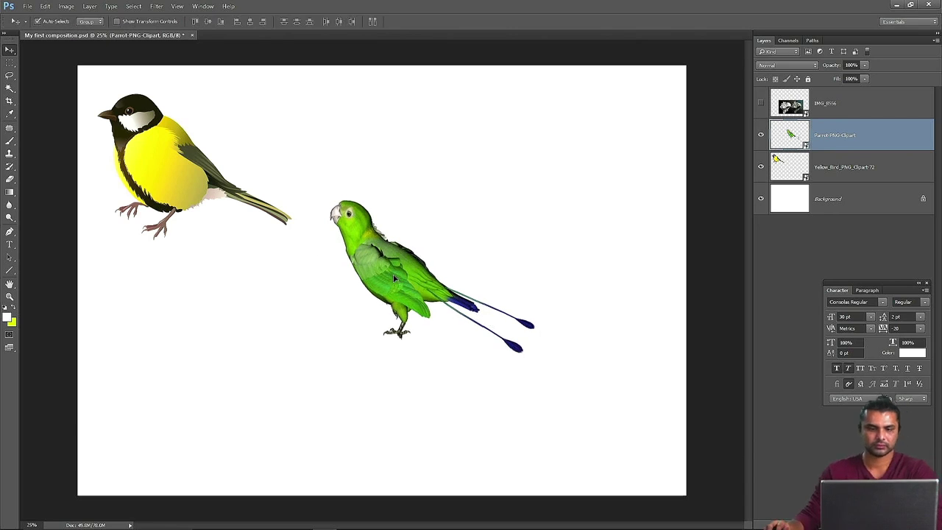
Step: Skew the parrot by pulling its upper-right corner far up, its lower-left corner outward, and its upper-left corner slightly up and inward
key(ctrl+t)
right_click(392, 254)
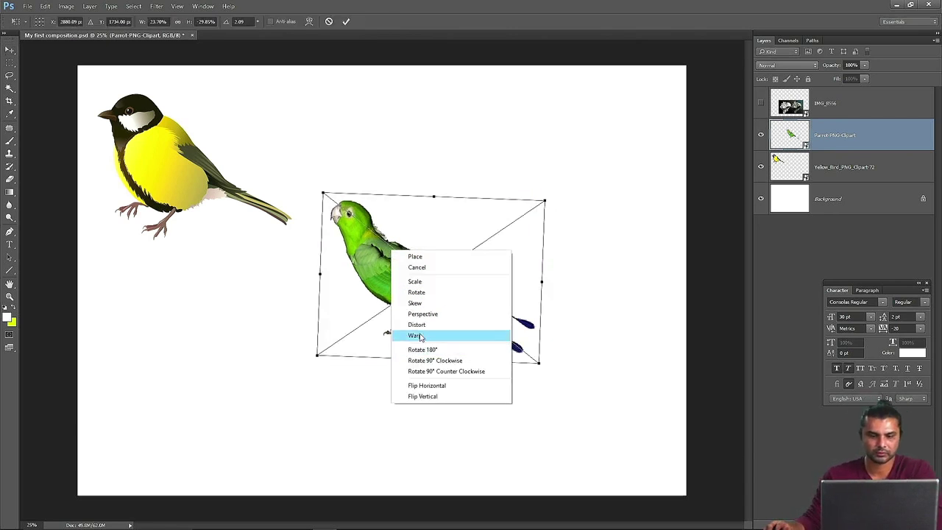
click(457, 303)
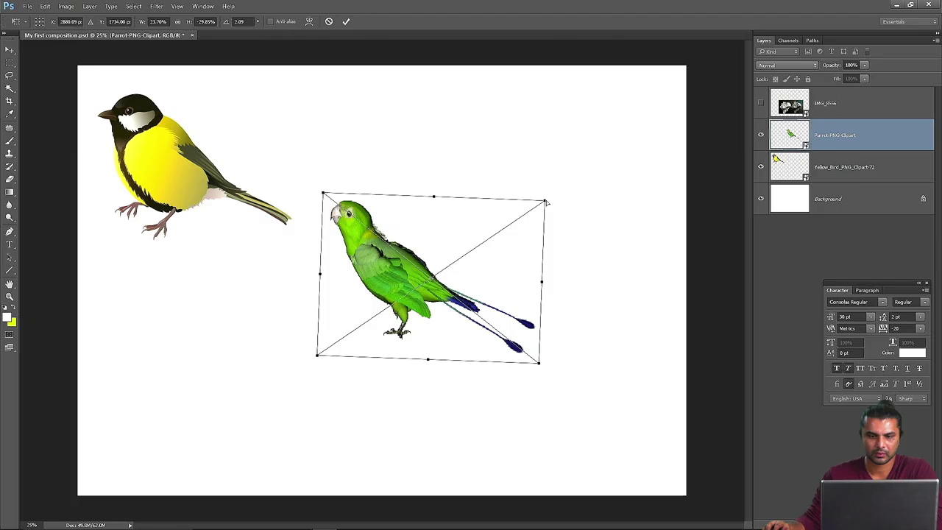
drag(545, 201, 549, 96)
drag(317, 358, 243, 352)
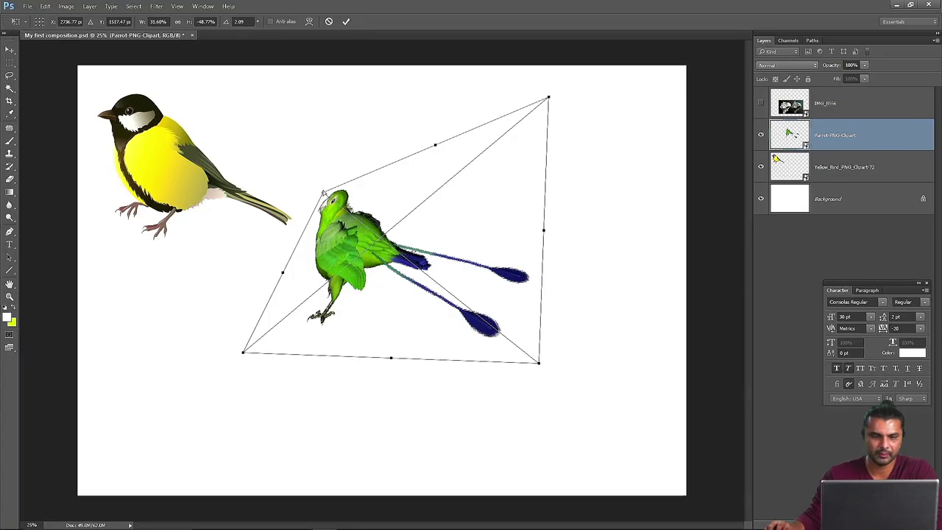
drag(323, 194, 334, 171)
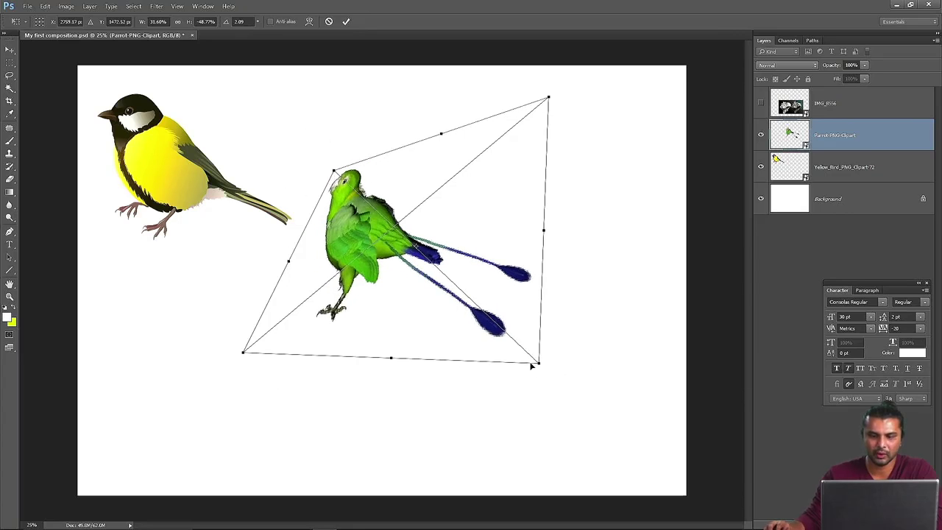
Step: Distort the parrot further by pulling its lower-right corner up and then outward, lowering its bottom edge, and bringing its upper-right corner inward
drag(531, 417, 537, 287)
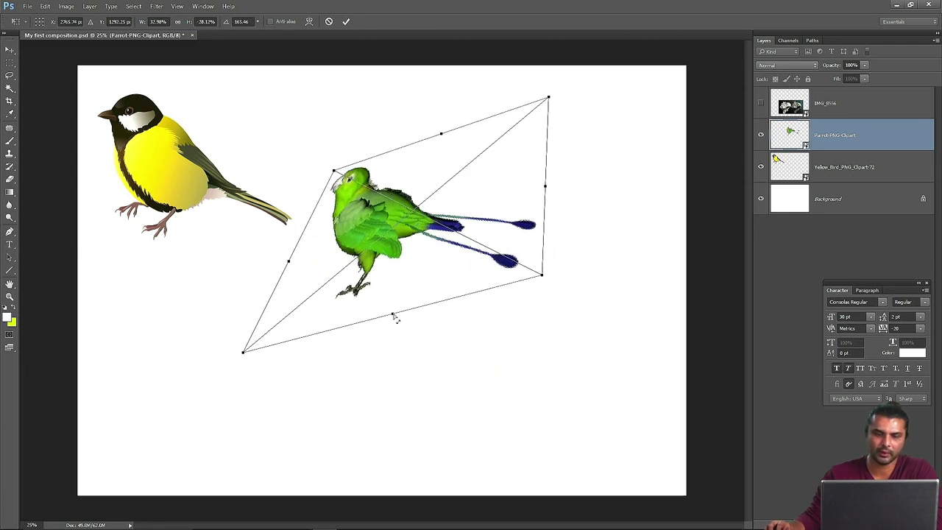
drag(395, 317, 373, 346)
drag(512, 285, 498, 346)
drag(548, 98, 527, 200)
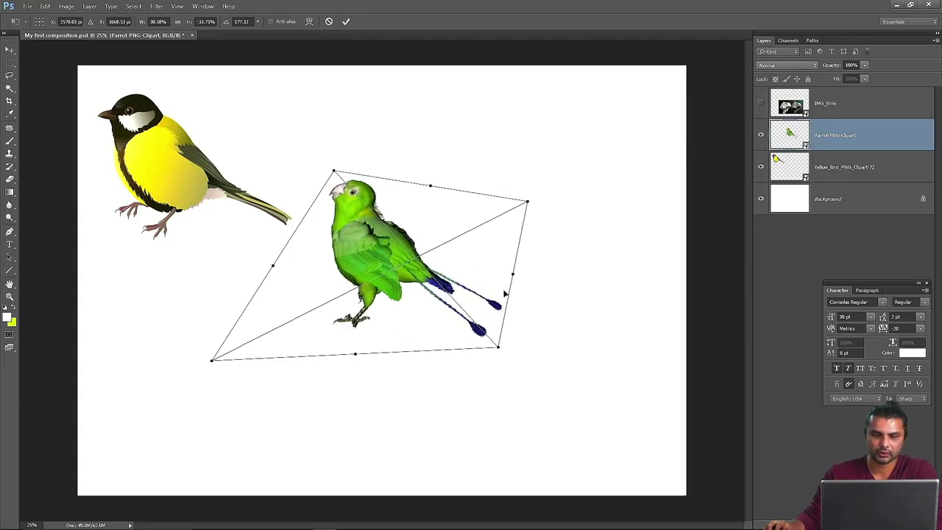
drag(499, 348, 613, 341)
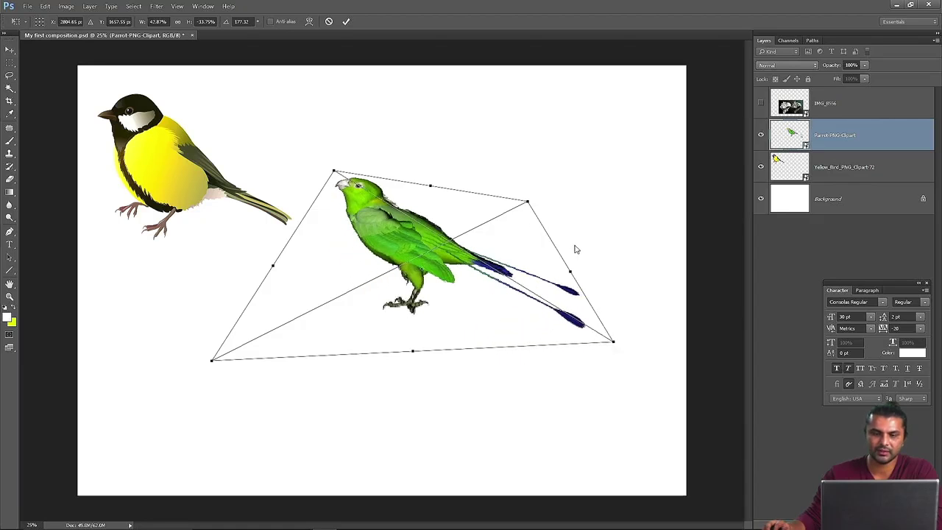
drag(527, 200, 511, 170)
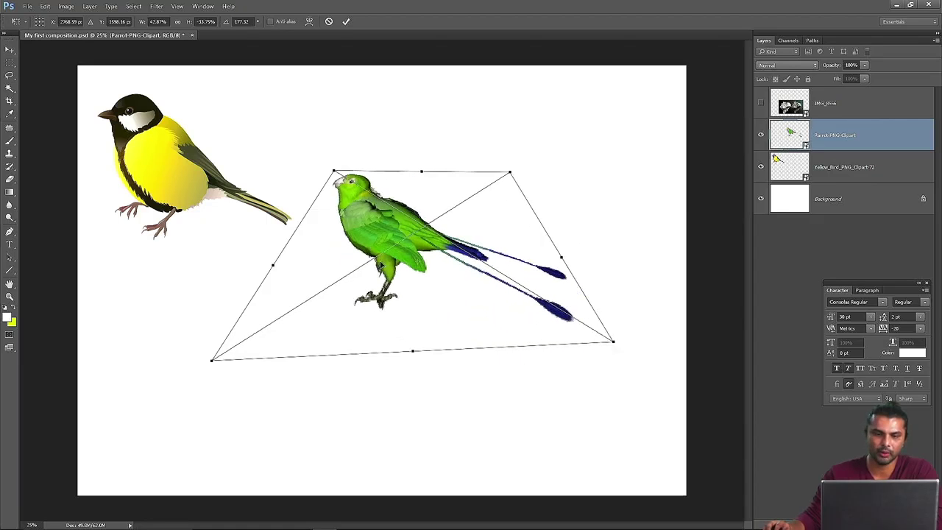
Step: Adjust the parrot's left corners, stretch its upper-right corner outward, shift the bird slightly down, and apply the transform
drag(212, 360, 227, 337)
drag(335, 171, 321, 192)
drag(513, 174, 642, 160)
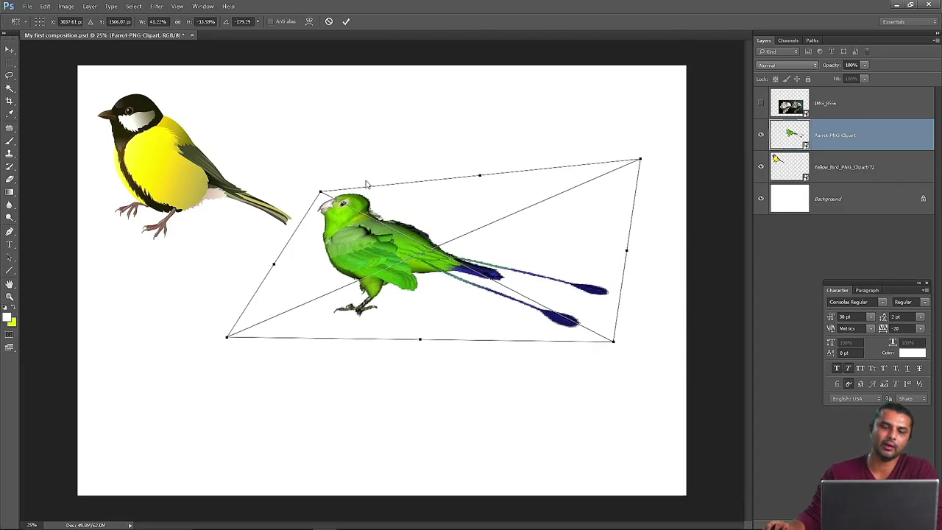
drag(321, 192, 345, 147)
drag(407, 218, 400, 257)
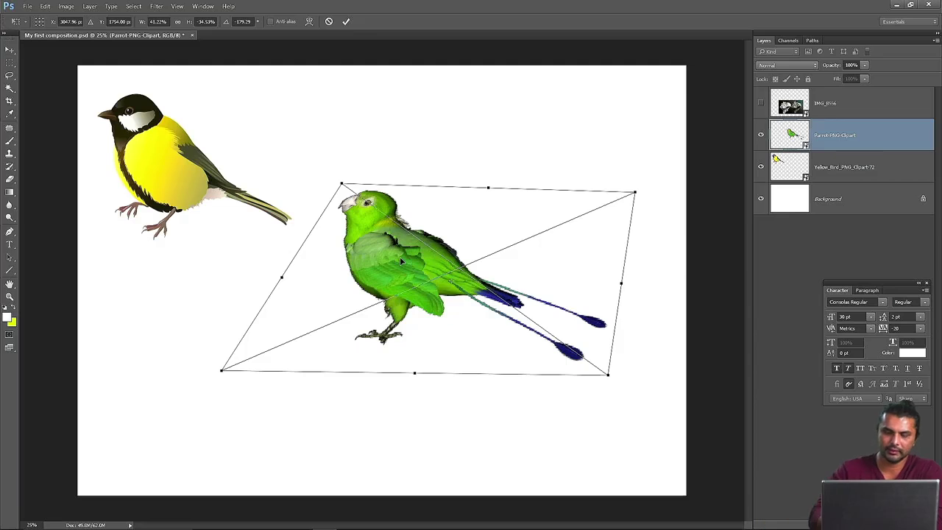
key(Return)
Step: Move the parrot up and over against the yellow bird's tail, and undo the last move
drag(419, 261, 393, 209)
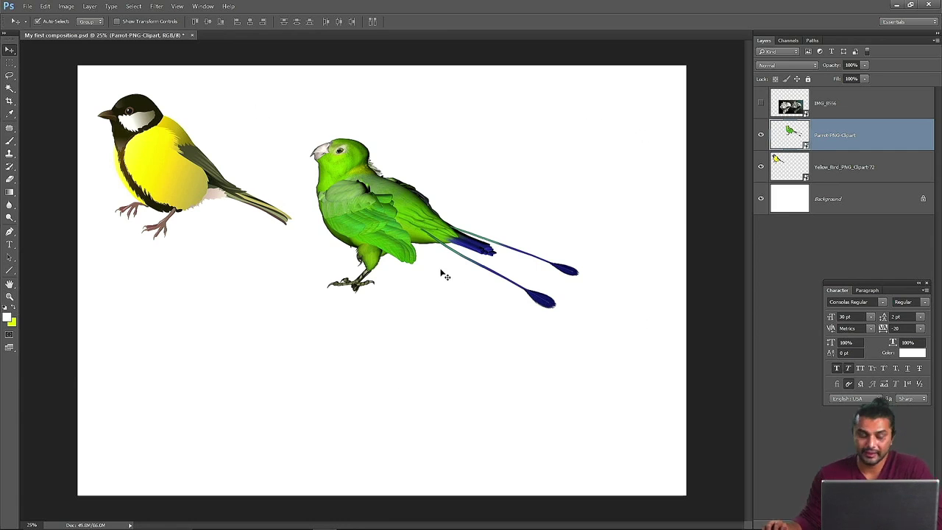
drag(394, 214, 367, 213)
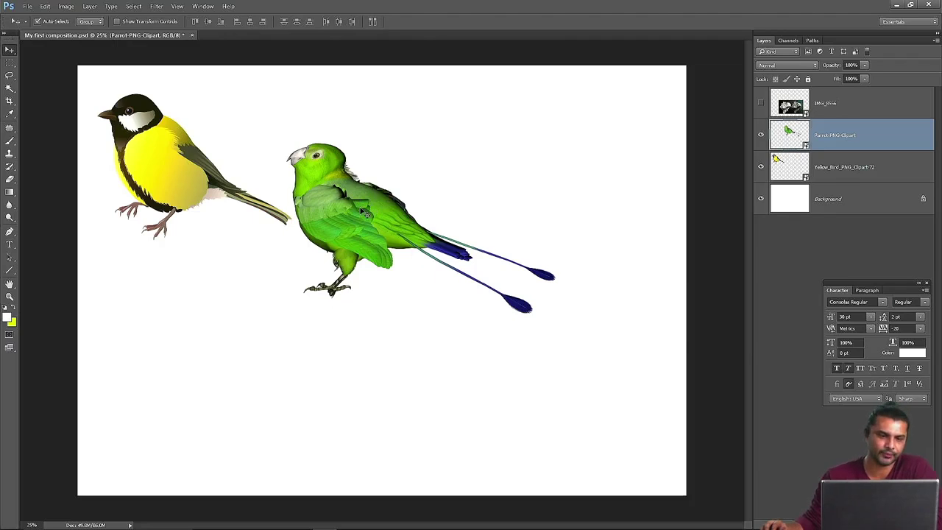
click(44, 5)
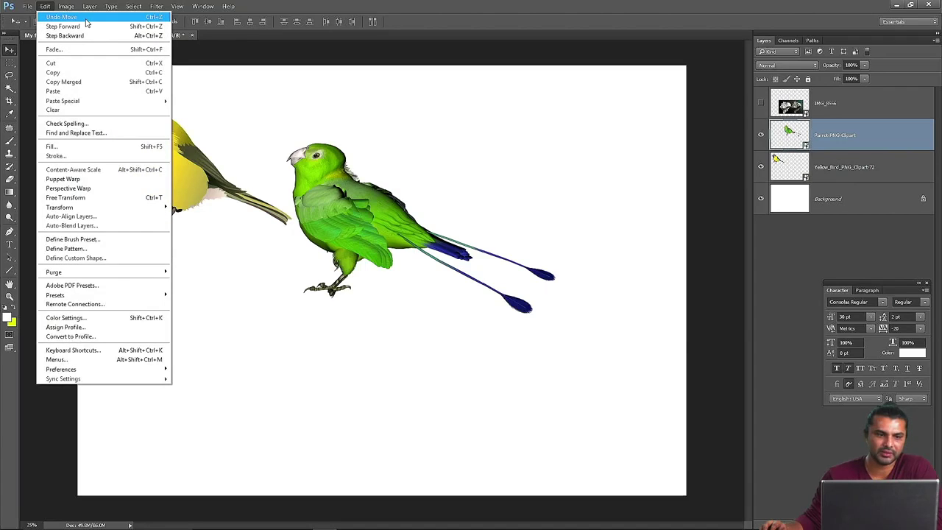
click(85, 17)
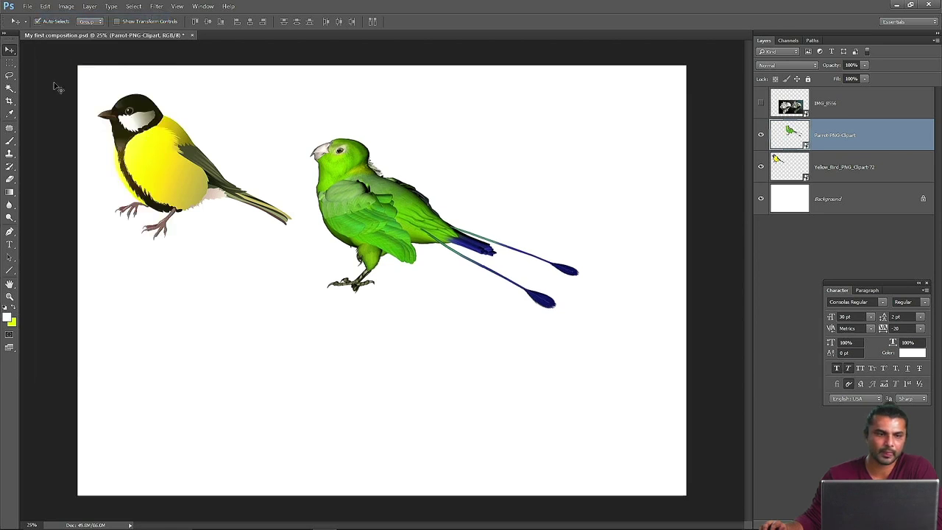
Step: Step backward twice in the history to remove the parrot's earlier move and its applied skew
click(45, 6)
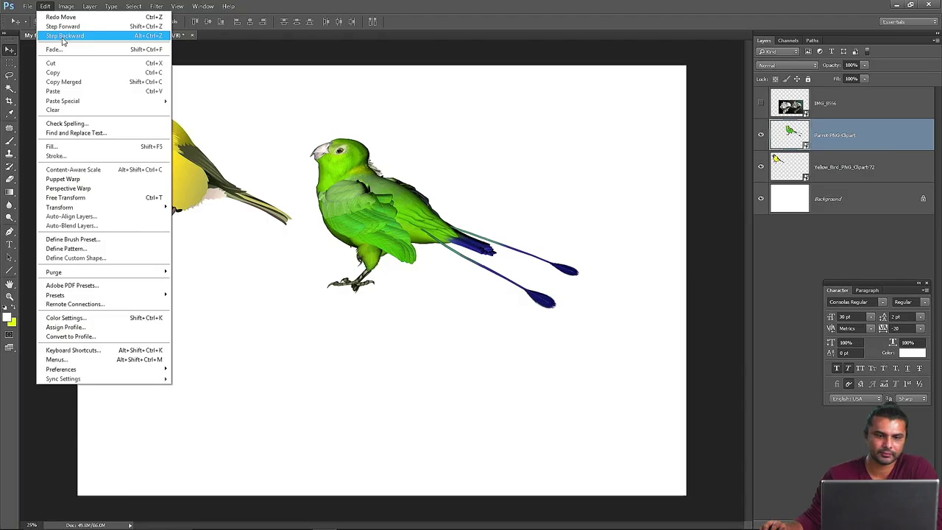
click(63, 37)
click(46, 6)
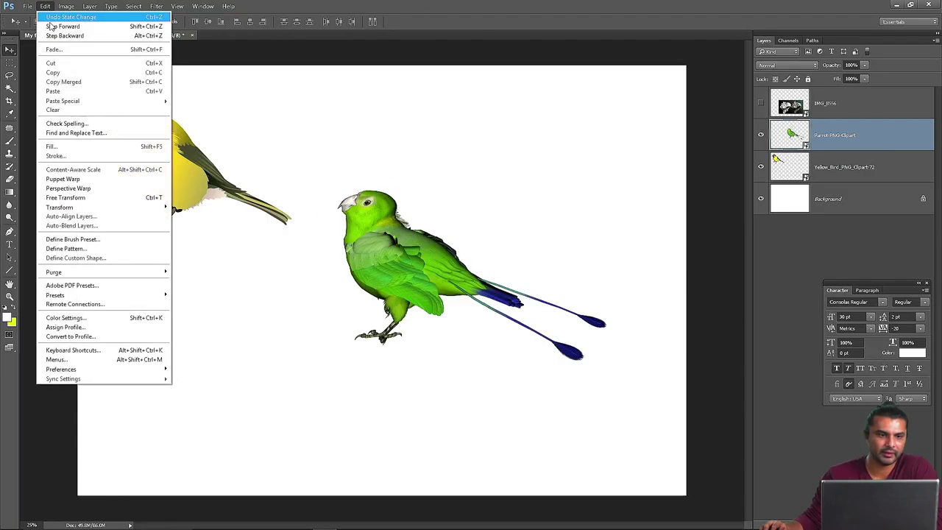
click(59, 37)
Step: Reposition the parrot above the canvas centre, a short distance from the yellow bird's tail
drag(362, 265, 395, 270)
click(47, 6)
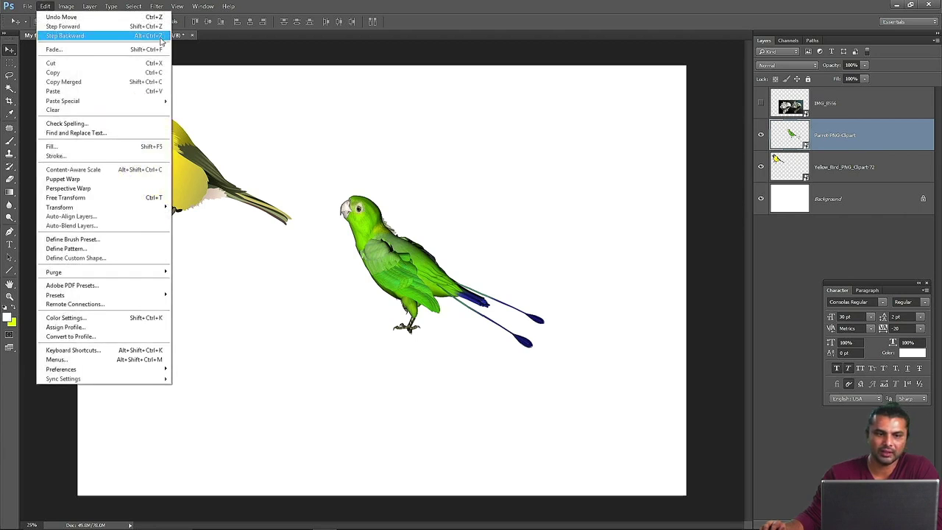
click(424, 268)
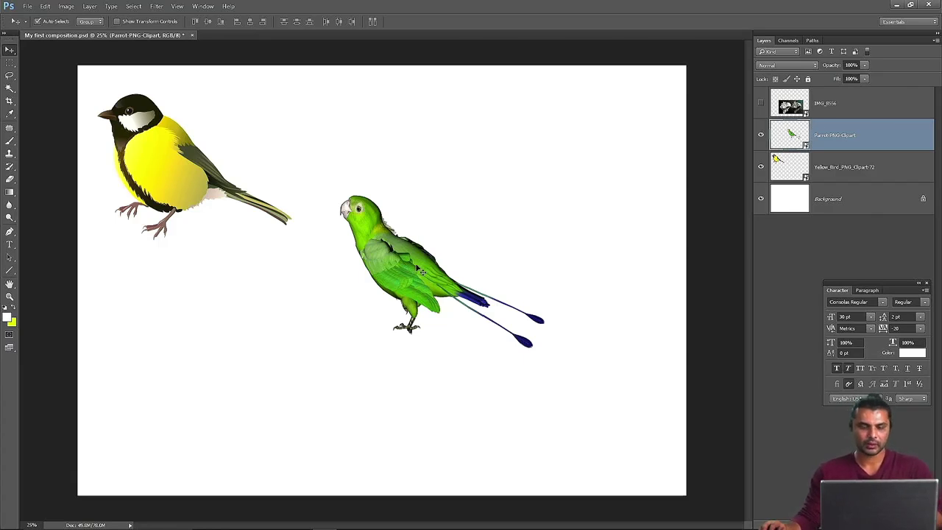
drag(420, 271, 404, 232)
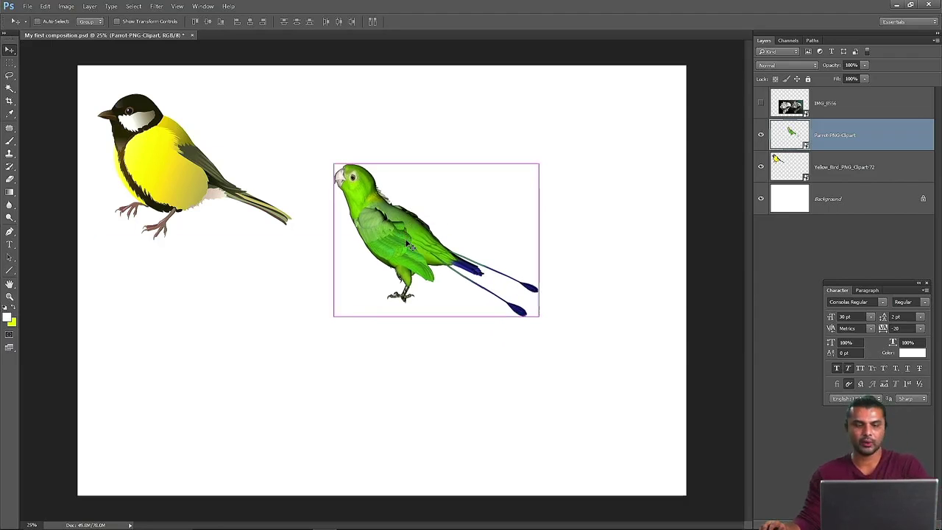
Step: Try a Perspective transform on the parrot, widening its bottom edge and pulling its upper-left corner, and cancel the transform
key(ctrl+t)
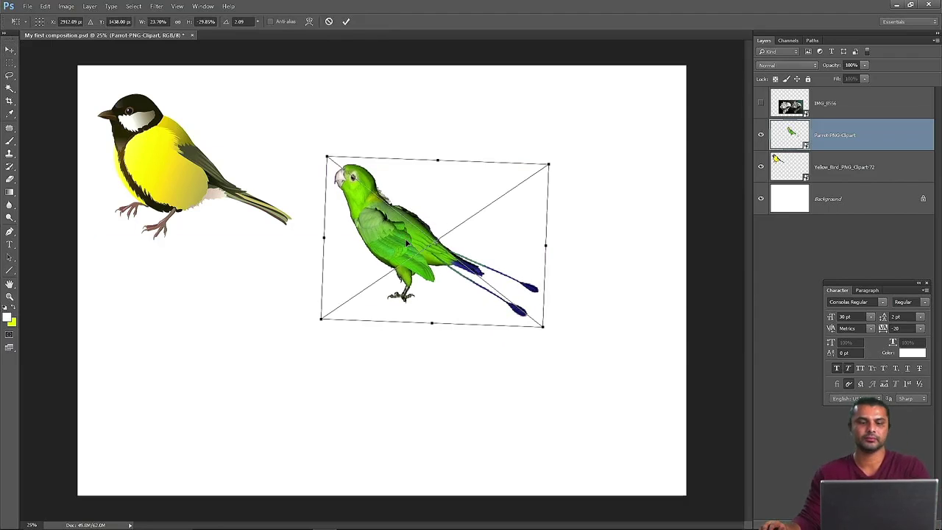
right_click(382, 224)
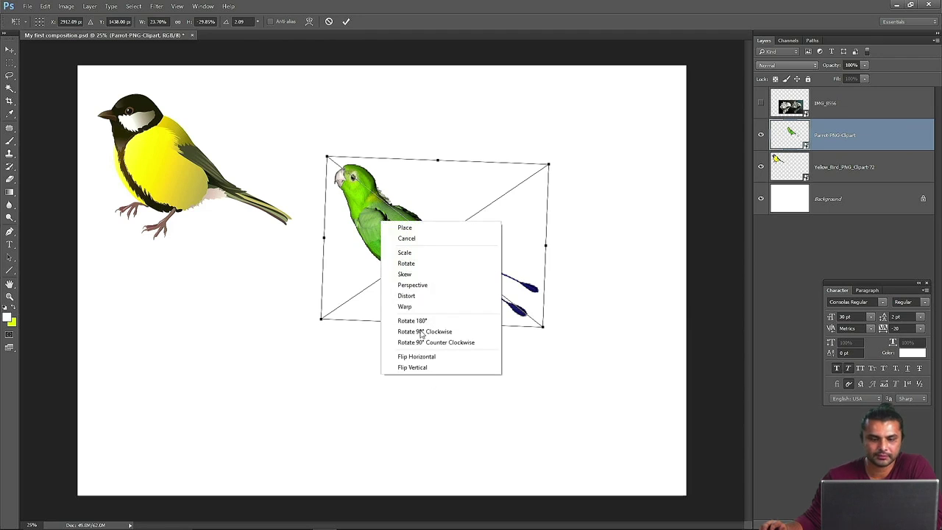
click(431, 287)
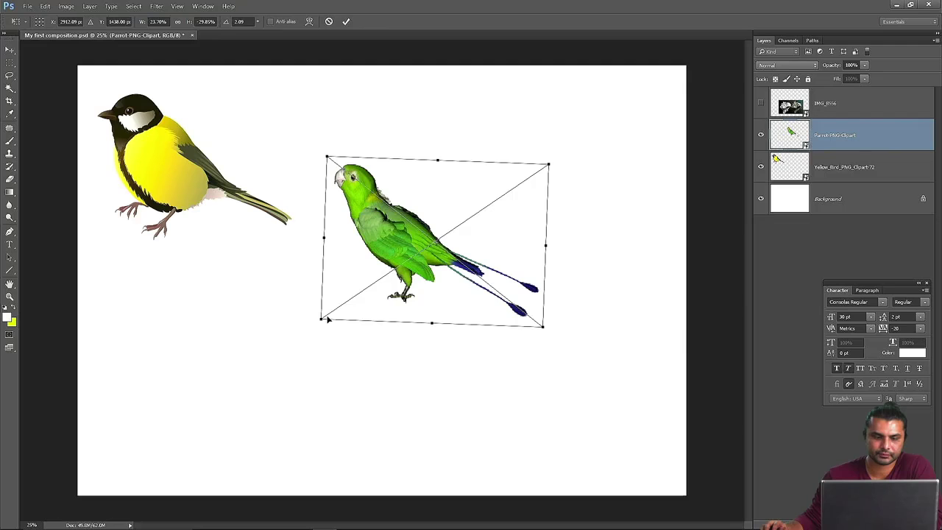
drag(322, 321, 226, 316)
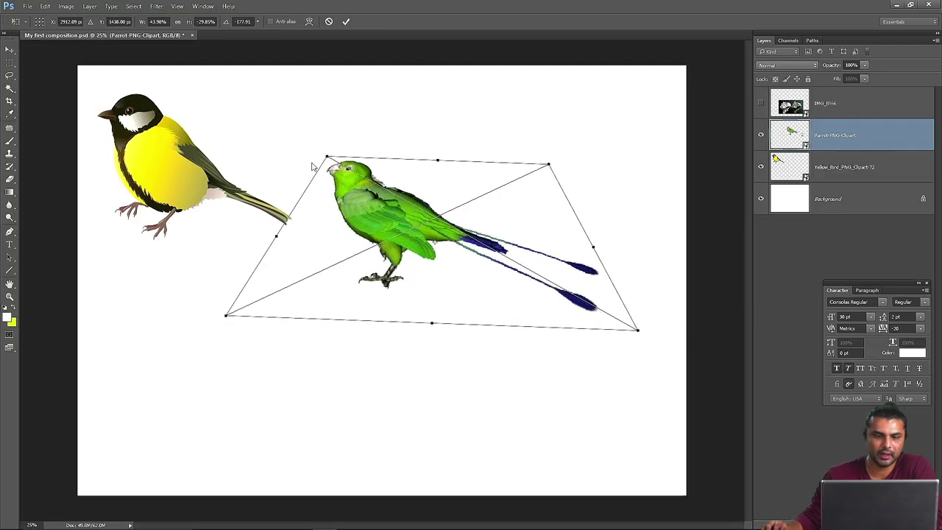
drag(327, 157, 633, 286)
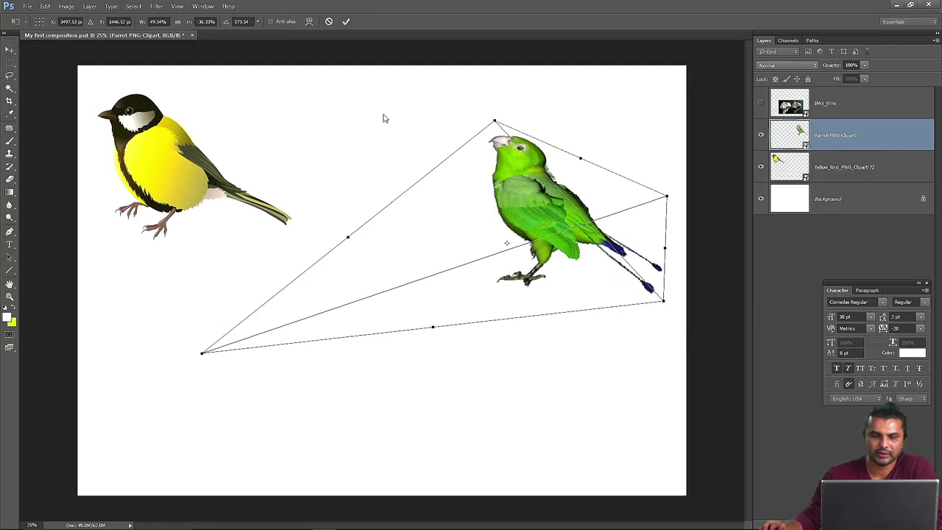
drag(495, 122, 407, 192)
drag(560, 241, 482, 285)
drag(587, 347, 587, 340)
mouse_move(591, 244)
mouse_down()
mouse_move(589, 204)
mouse_move(587, 228)
mouse_up()
key(Escape)
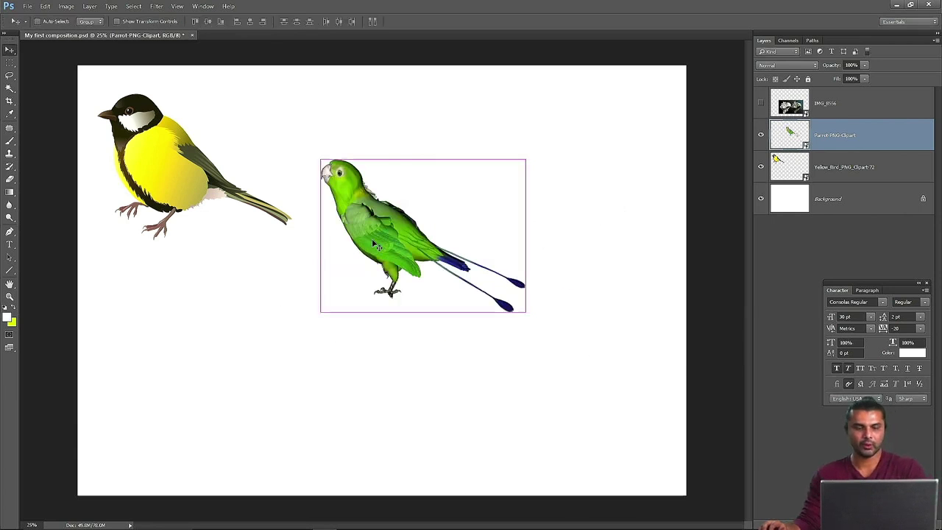
Step: Start Free Transform on the parrot, try Distort on its lower-left corner, and switch to Warp mode
key(ctrl+t)
right_click(370, 224)
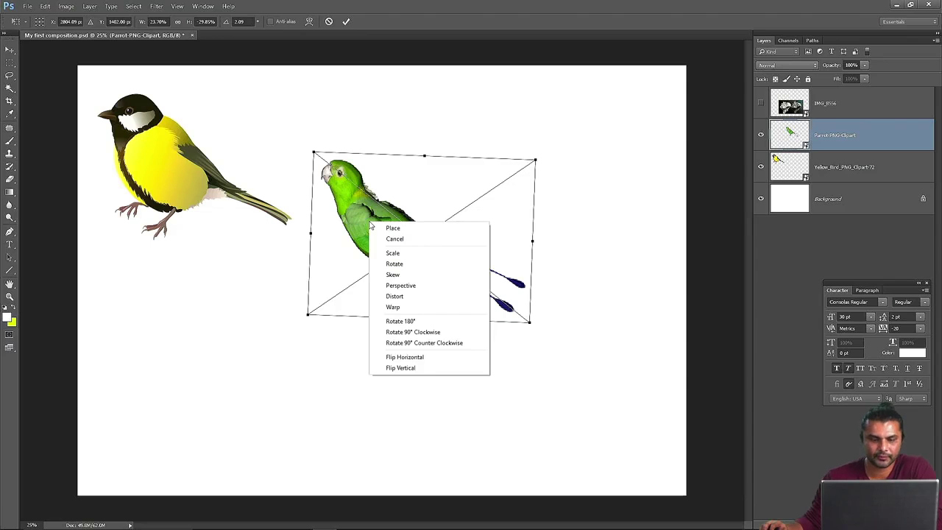
click(426, 297)
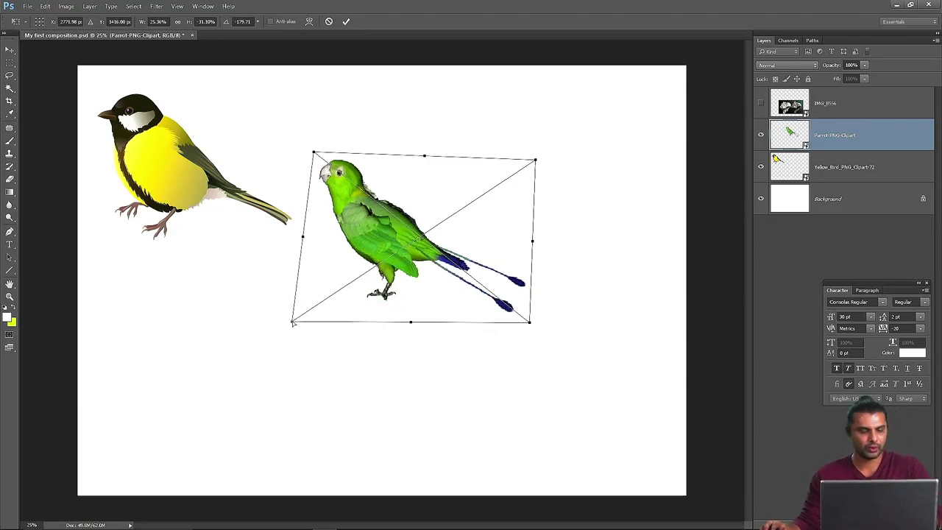
click(309, 22)
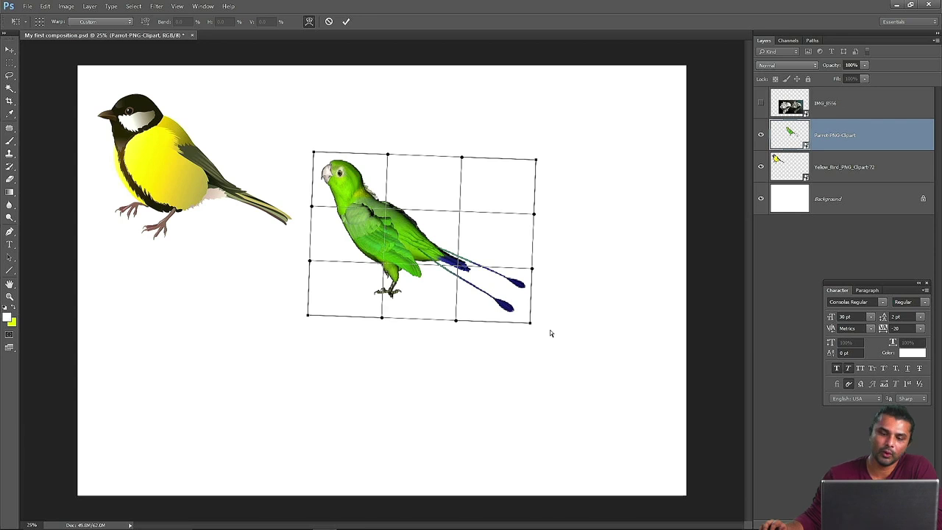
Step: Warp the parrot by pulling its lower-left, upper-left and lower-right corners outward and the upper-right corner's two curve handles away from the bird
drag(309, 317, 182, 345)
drag(313, 152, 241, 111)
drag(461, 159, 530, 109)
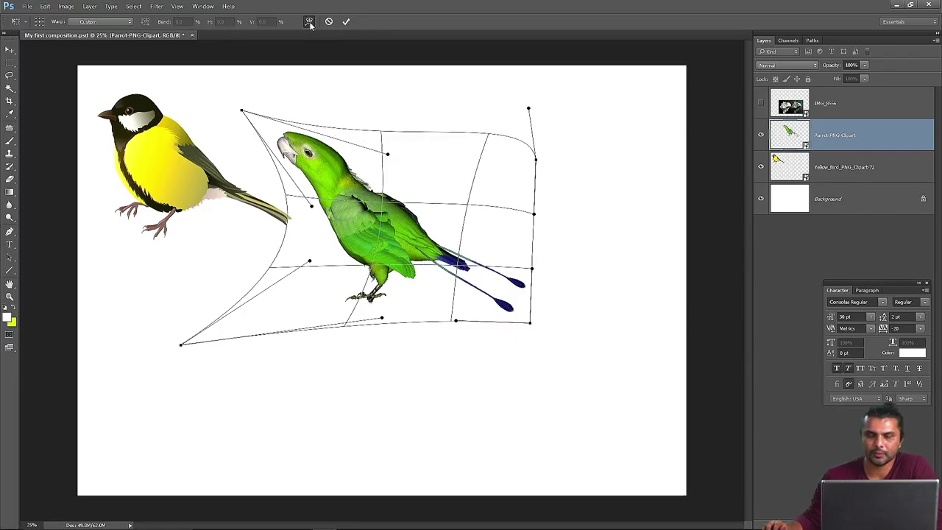
drag(532, 326, 595, 351)
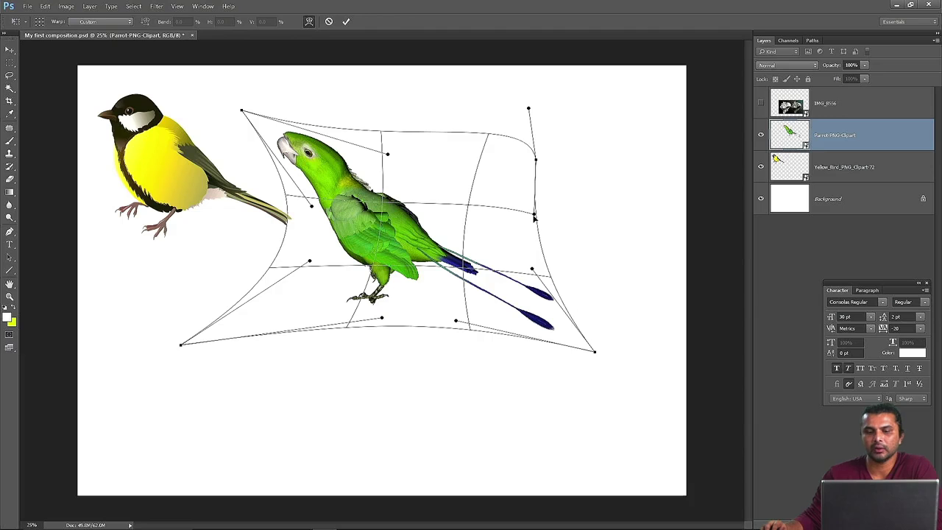
drag(534, 214, 615, 130)
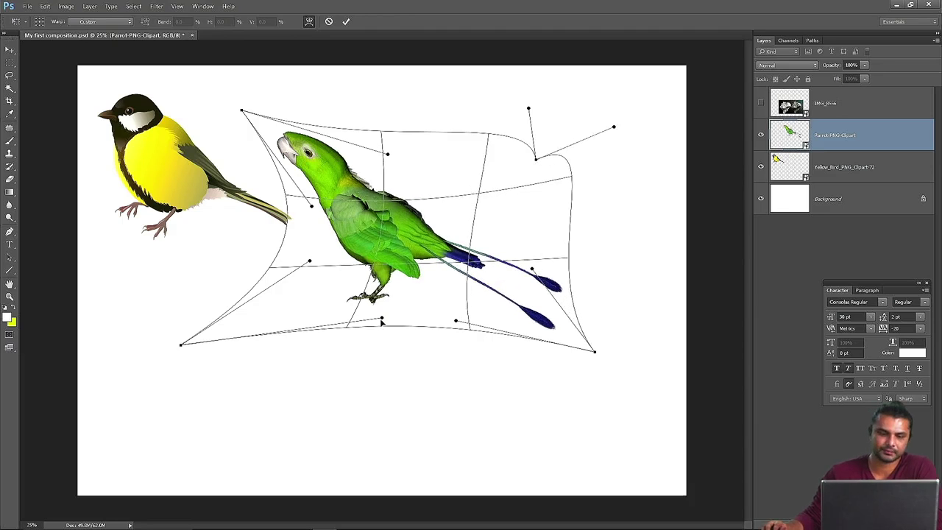
Step: Bulge the warp's left and lower edges outward with the curve handles of the two left corners to enlarge the parrot's head and body
drag(382, 321, 317, 443)
drag(310, 264, 131, 231)
drag(312, 206, 243, 204)
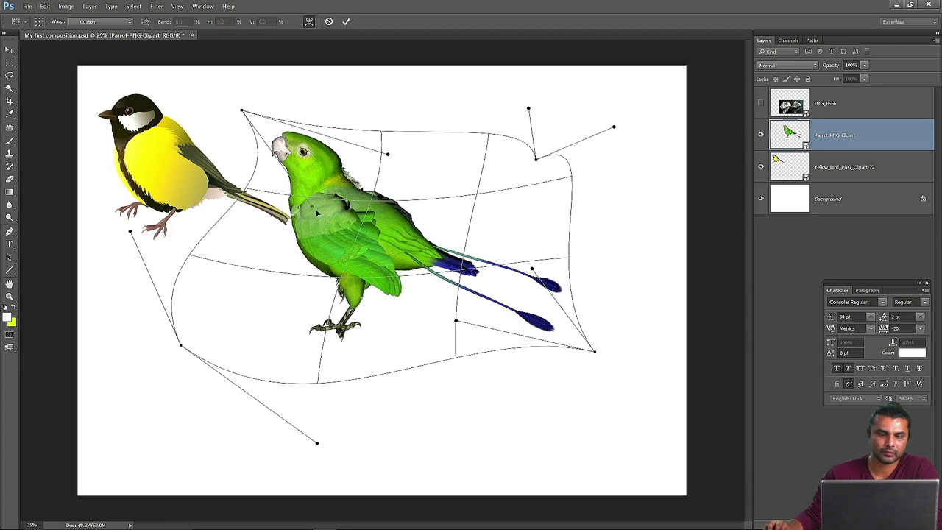
drag(311, 209, 203, 252)
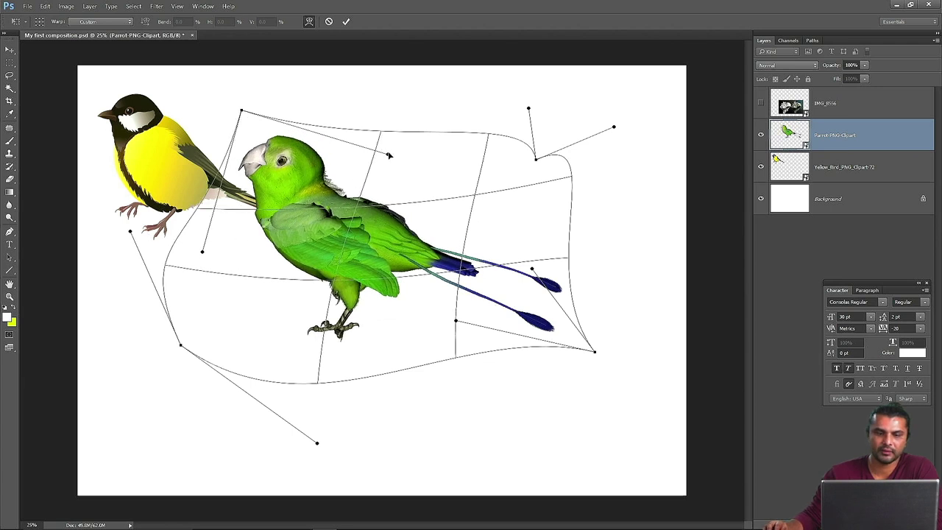
Step: Curve the warp's top and right edges with their handles, nudge the mesh over the parrot's back upward, and apply the warp
drag(389, 155, 410, 83)
drag(532, 269, 625, 239)
drag(529, 109, 597, 86)
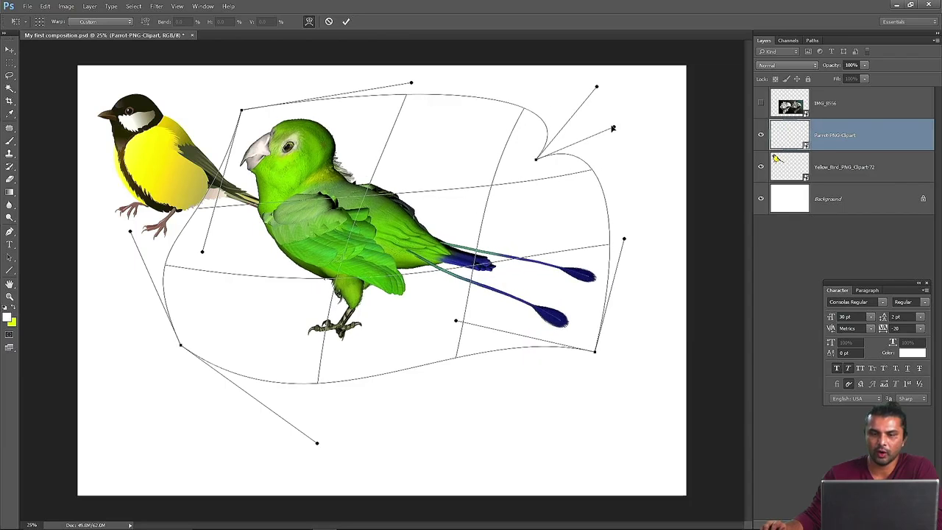
drag(615, 127, 483, 58)
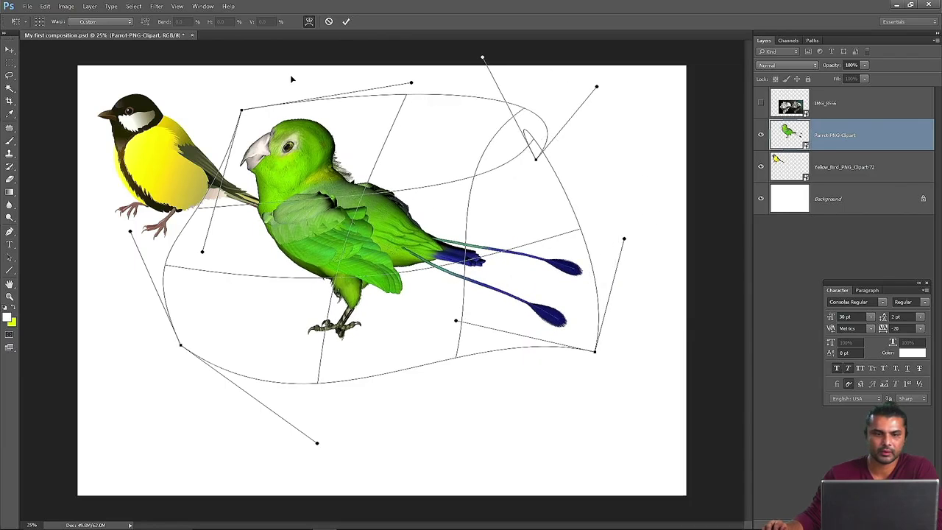
mouse_move(389, 196)
mouse_down()
mouse_move(432, 128)
mouse_move(346, 243)
mouse_move(393, 186)
mouse_up()
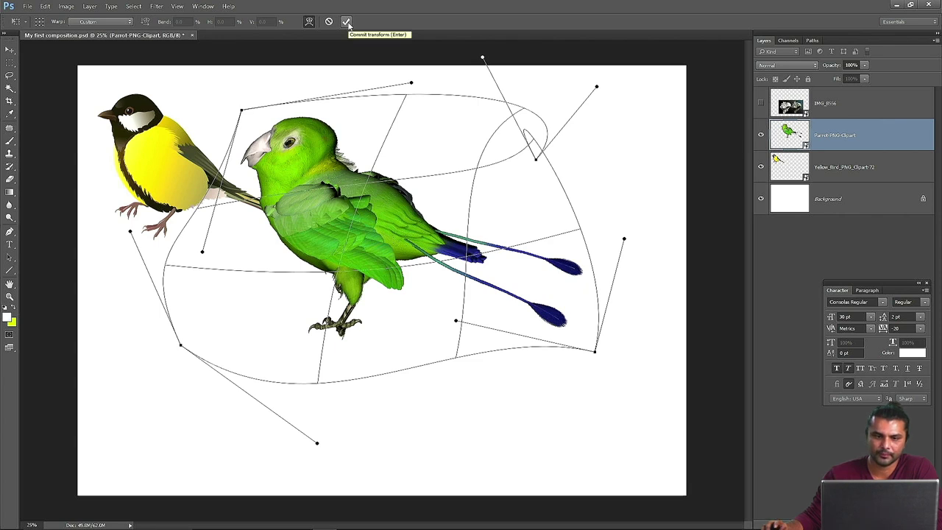
click(346, 22)
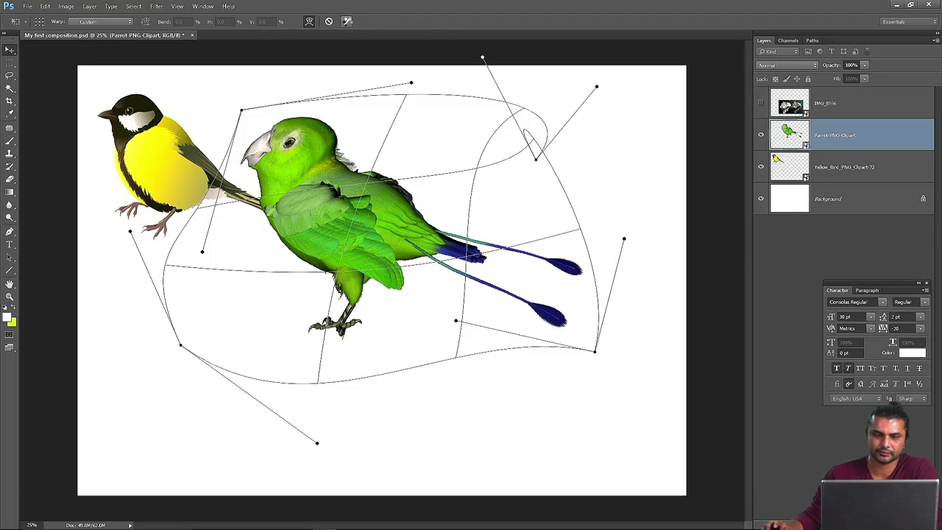
Step: Move the warped parrot off the yellow bird, undo that move, and reposition it just beside the yellow bird's tail
mouse_move(383, 210)
mouse_down()
mouse_move(487, 268)
mouse_move(421, 209)
mouse_move(435, 215)
mouse_move(386, 217)
mouse_move(400, 217)
mouse_up()
click(45, 6)
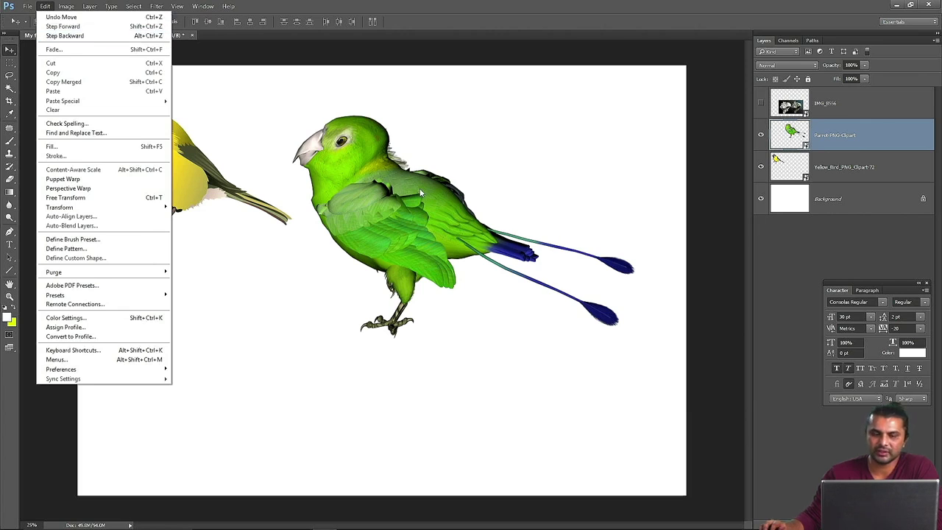
click(62, 17)
drag(409, 205, 396, 219)
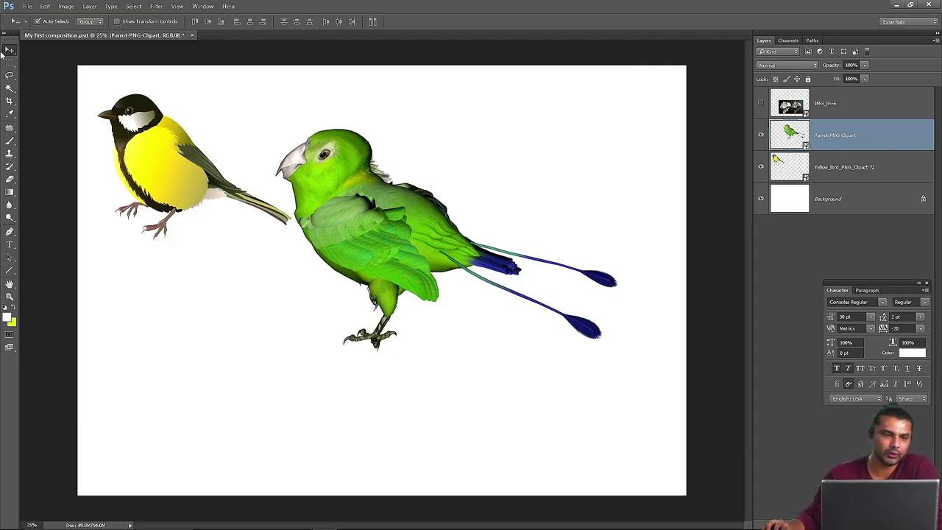
Step: Undo the parrot's last moves and the warp to restore its smaller, unwarped shape
click(45, 6)
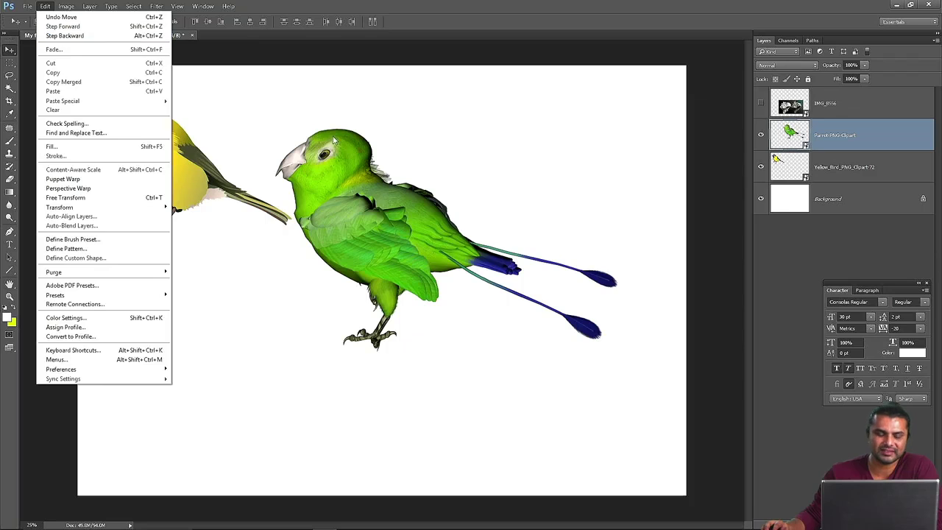
click(409, 218)
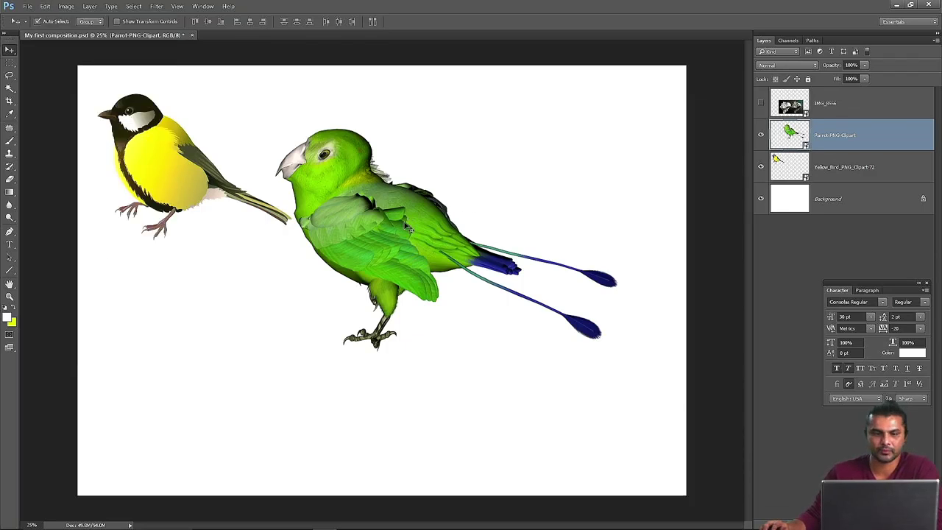
click(318, 207)
key(ctrl+z)
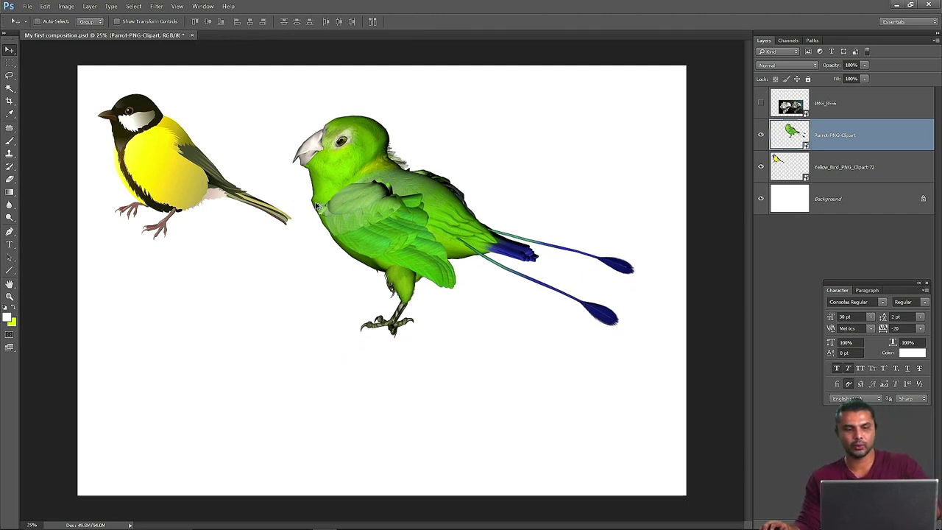
key(ctrl+alt+z)
key(ctrl+alt+z)
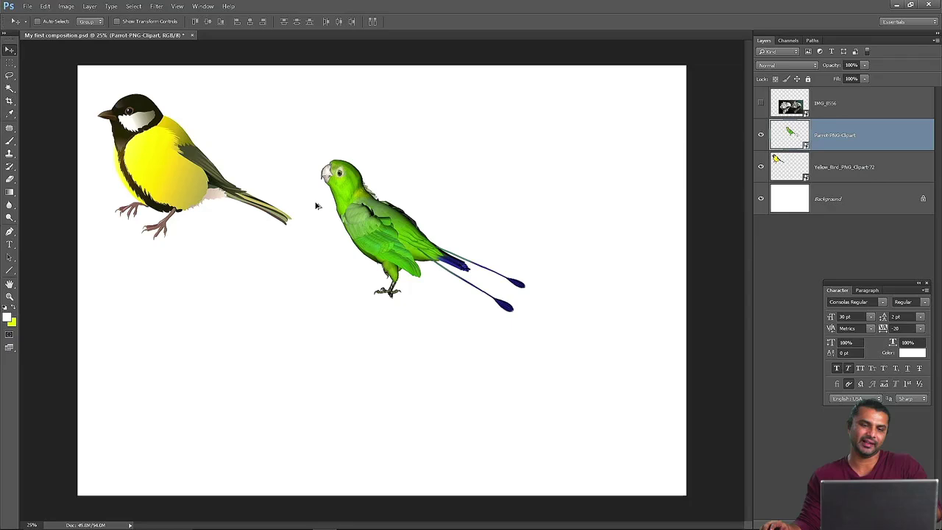
Step: Move the unwarped parrot farther from the yellow bird and open a Free Transform warp mesh on it
drag(365, 215, 429, 248)
click(464, 184)
key(ctrl+t)
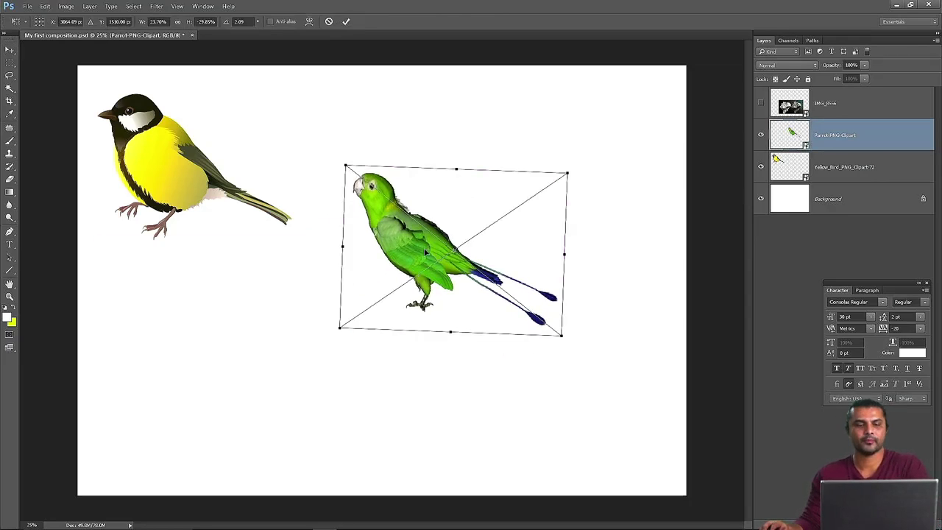
right_click(406, 246)
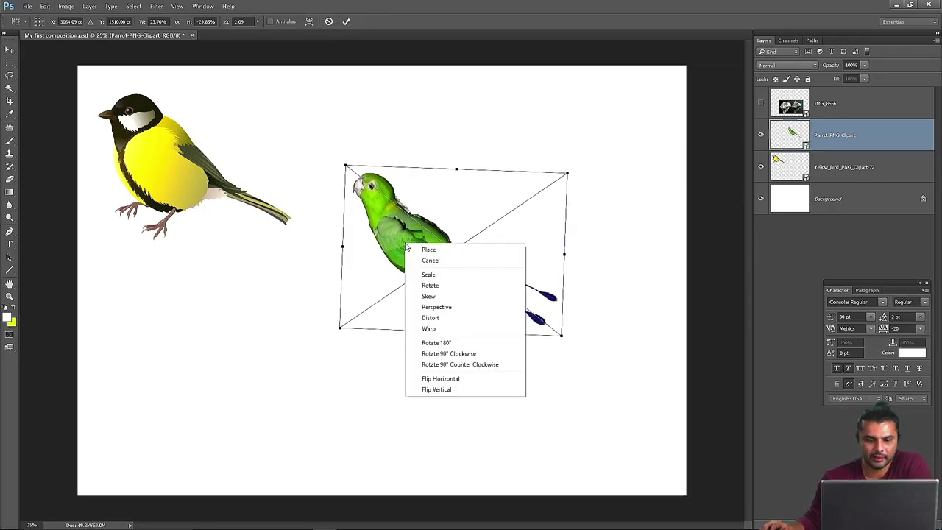
click(440, 329)
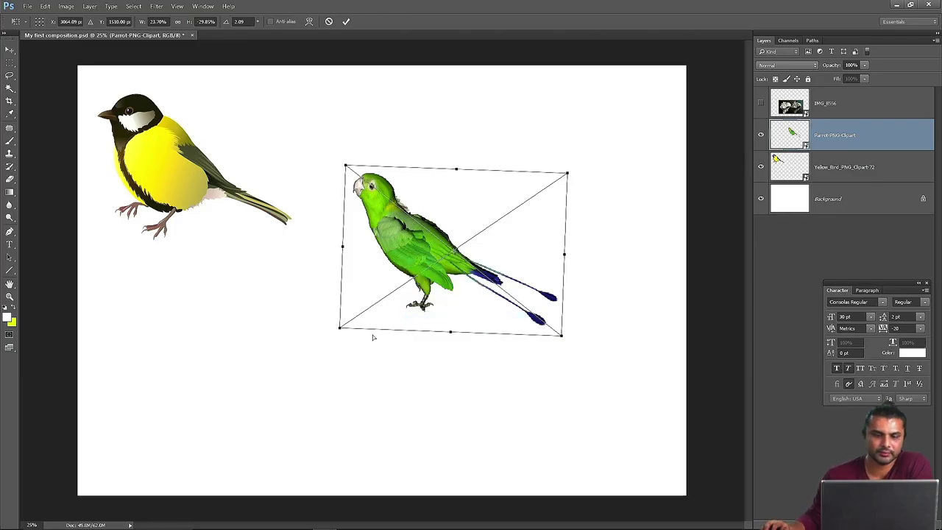
click(309, 21)
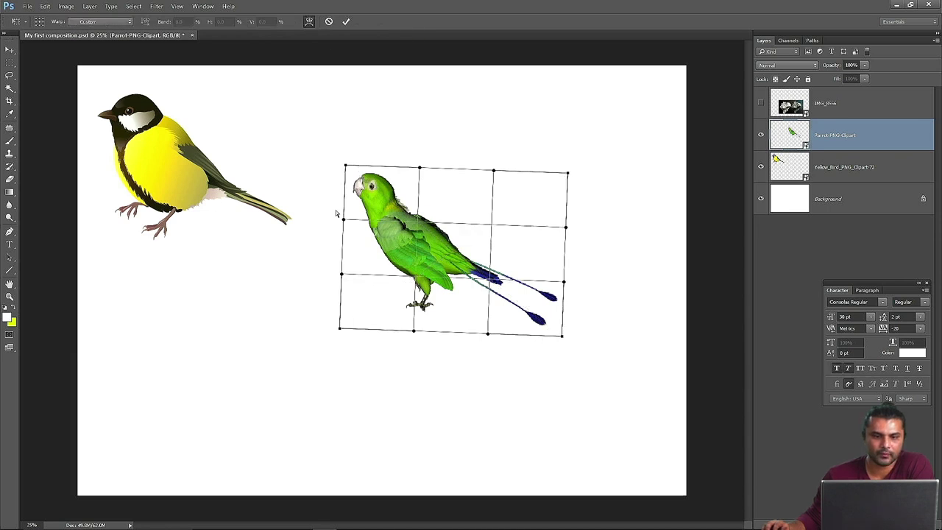
Step: Warp the parrot by pulling its upper corners and lower-right corner outward and bending the left, top and right edges with their handles
drag(345, 219, 304, 232)
drag(346, 168, 332, 126)
drag(494, 172, 501, 105)
drag(569, 172, 584, 130)
drag(566, 226, 539, 219)
drag(563, 338, 592, 329)
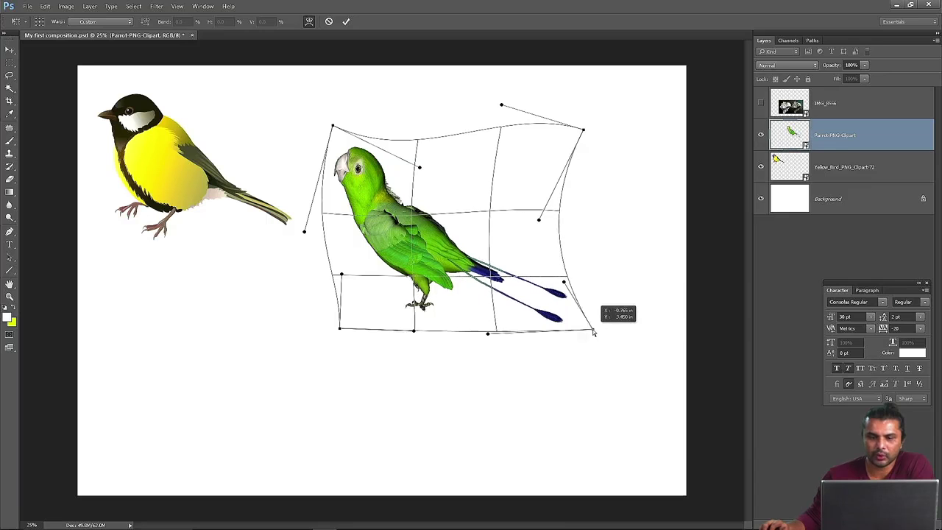
Step: Pull the warp's lower-left corner outward and bulge the bottom and left edges with their curve handles
drag(487, 333, 507, 354)
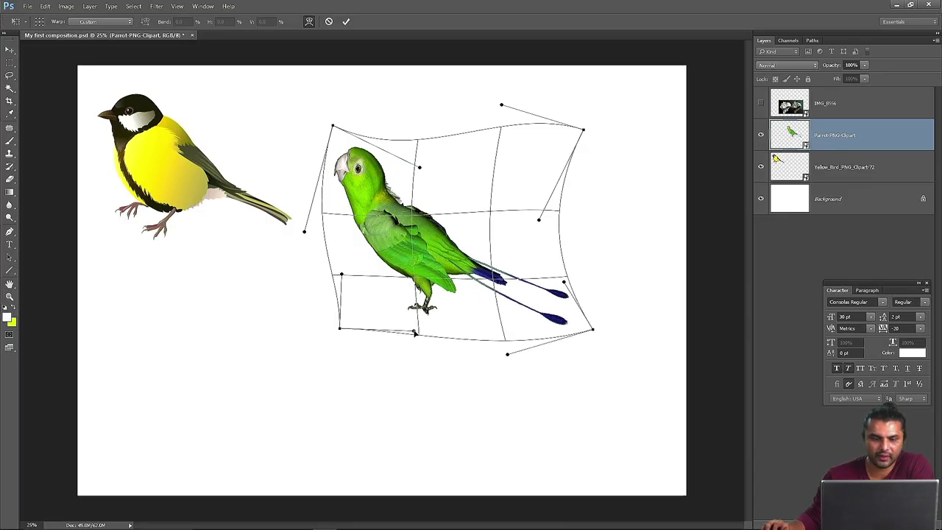
drag(414, 334, 415, 354)
drag(306, 332, 262, 332)
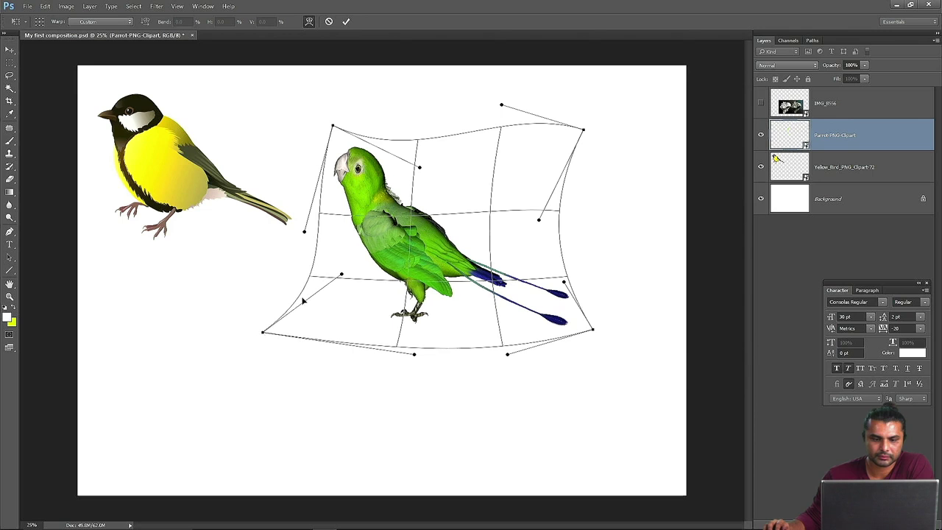
drag(341, 275, 217, 237)
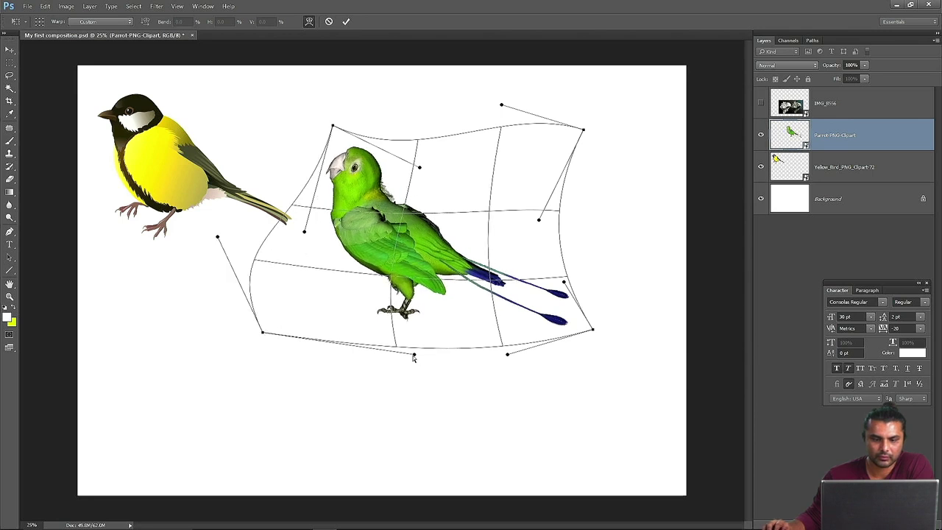
drag(413, 356, 393, 392)
drag(507, 354, 518, 366)
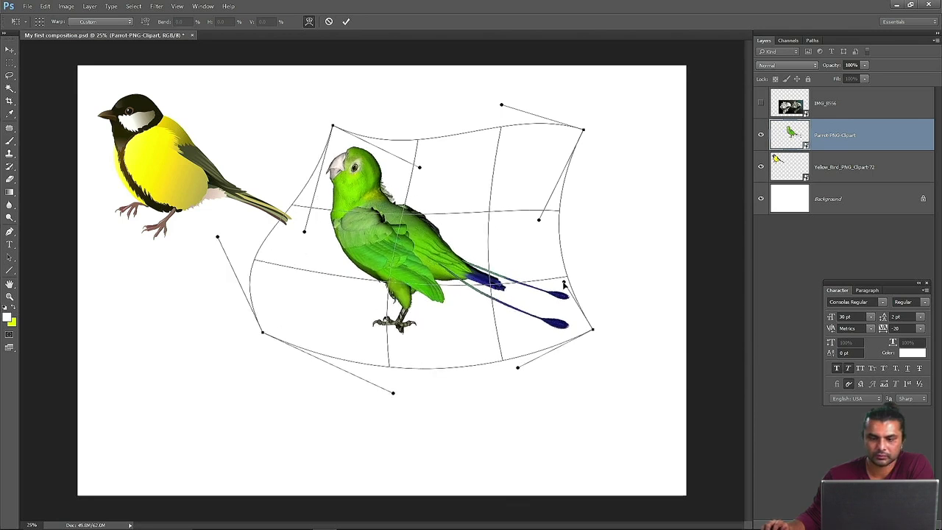
Step: Adjust the warp's right, top and left edges with their remaining curve handles and apply the warp
drag(565, 285, 586, 262)
drag(539, 220, 525, 170)
drag(420, 168, 426, 129)
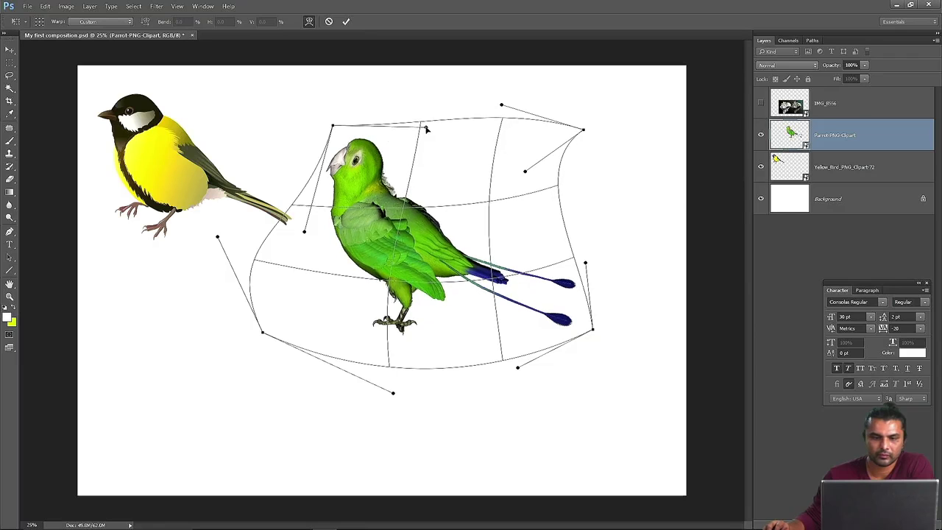
drag(304, 231, 288, 214)
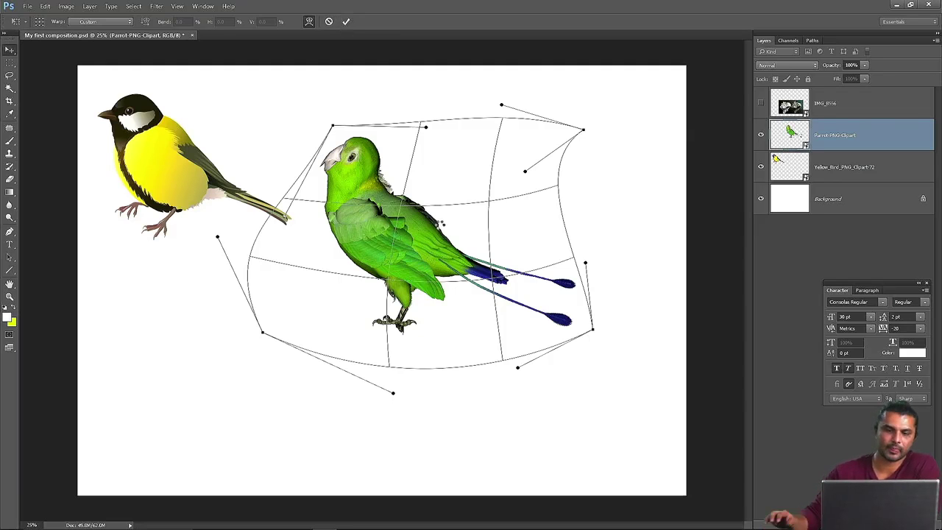
key(Return)
Step: Undo the parrot's warp and move the parrot back toward the yellow bird's tail
drag(440, 222, 415, 211)
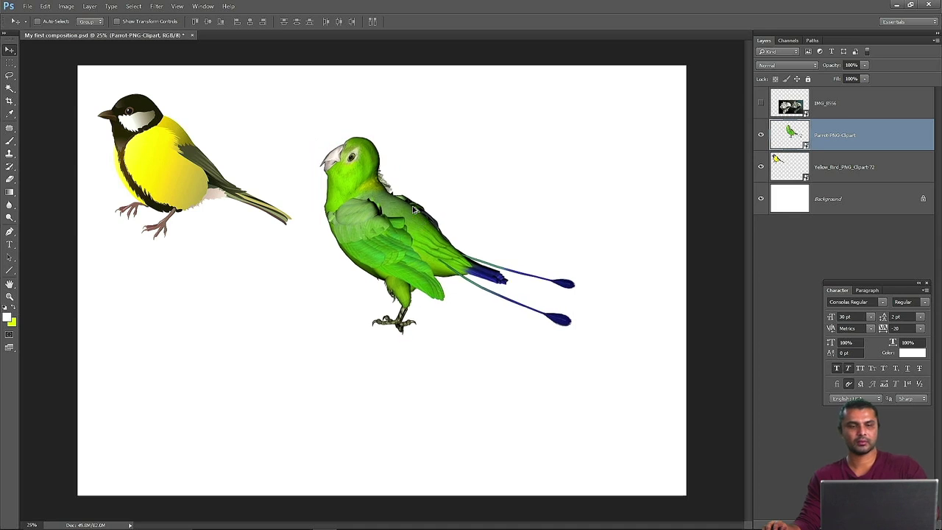
click(415, 210)
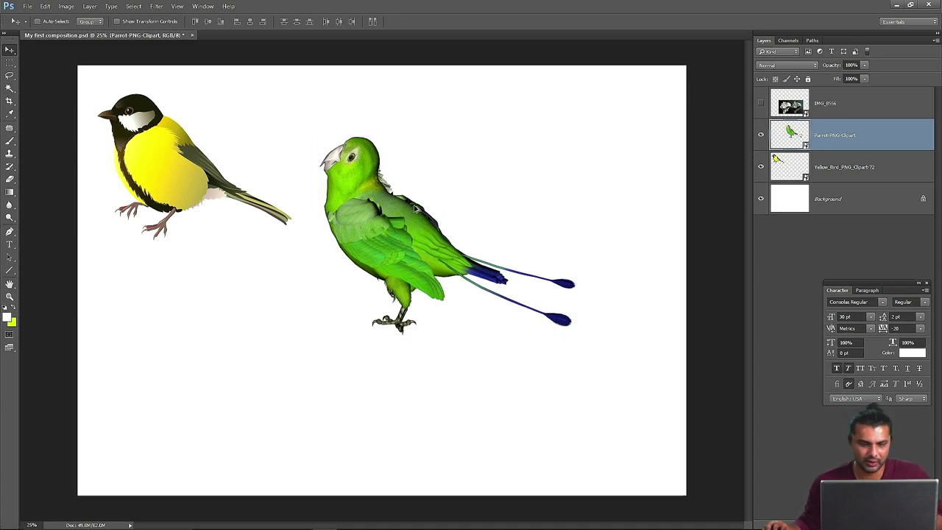
key(ctrl+alt+z)
drag(417, 240, 380, 241)
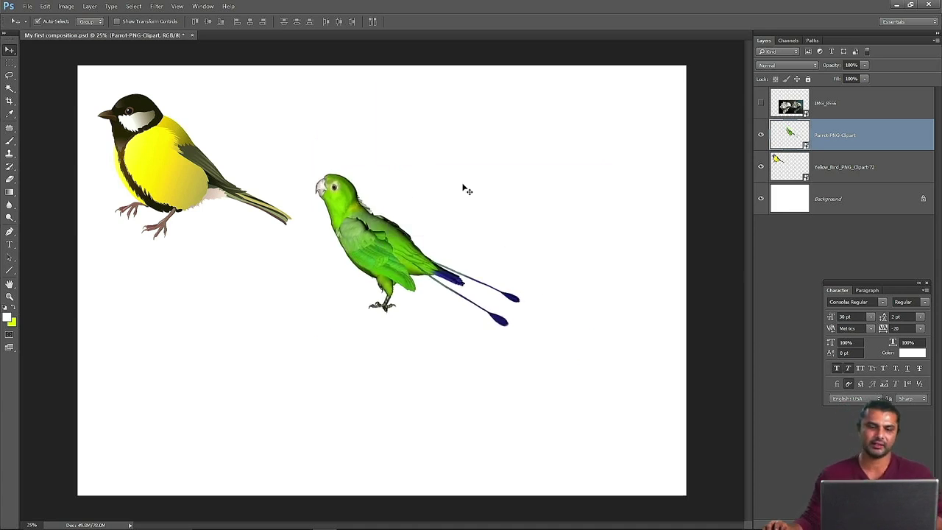
click(463, 194)
click(383, 249)
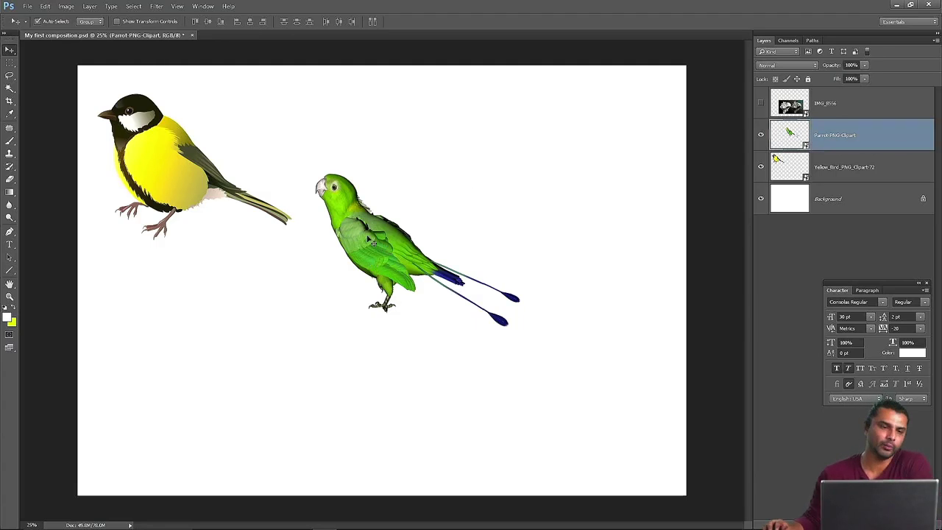
Step: Start a new Free Transform warp on the parrot, pull its lower-left corner outward and bend the bottom edge into a wave
click(48, 7)
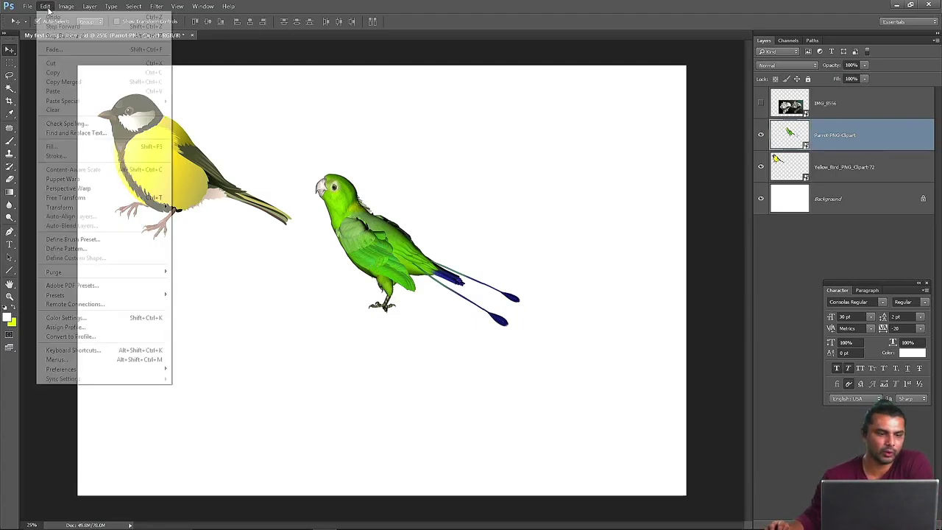
click(70, 198)
right_click(364, 236)
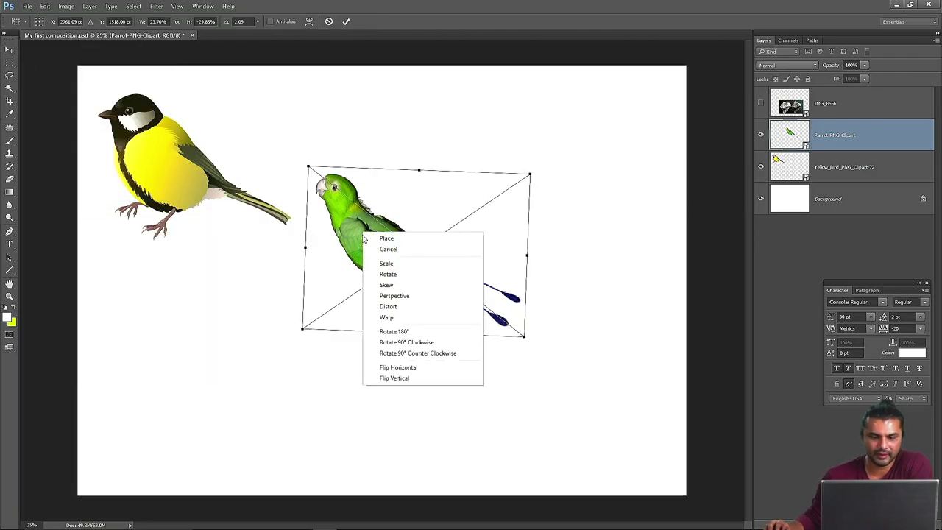
click(390, 317)
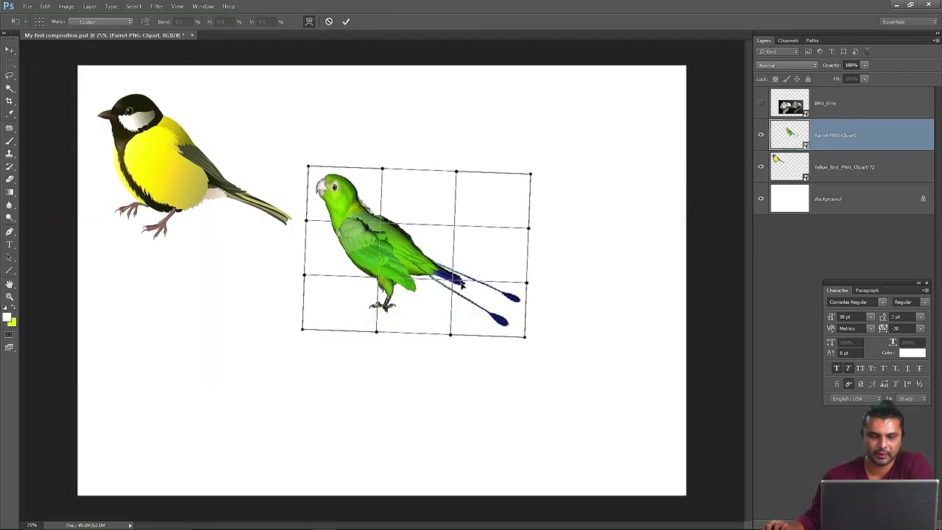
drag(304, 331, 248, 341)
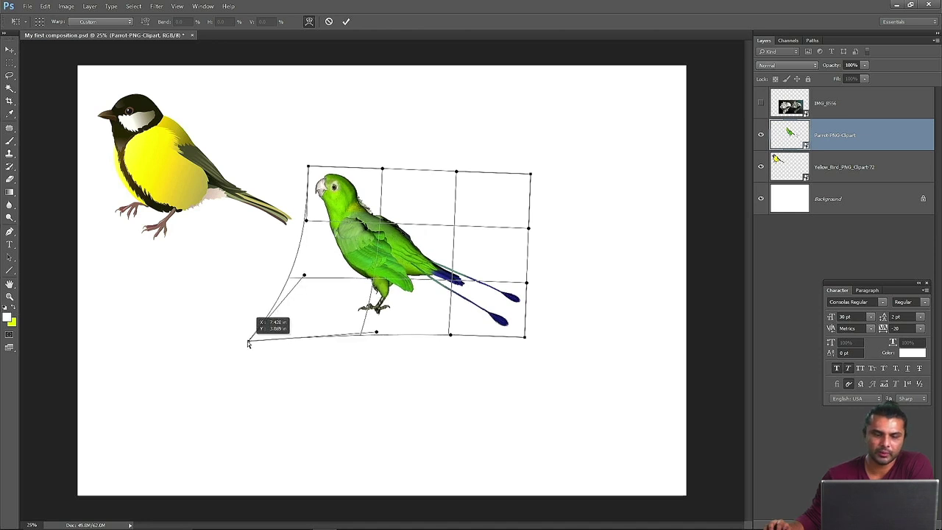
drag(377, 334, 372, 321)
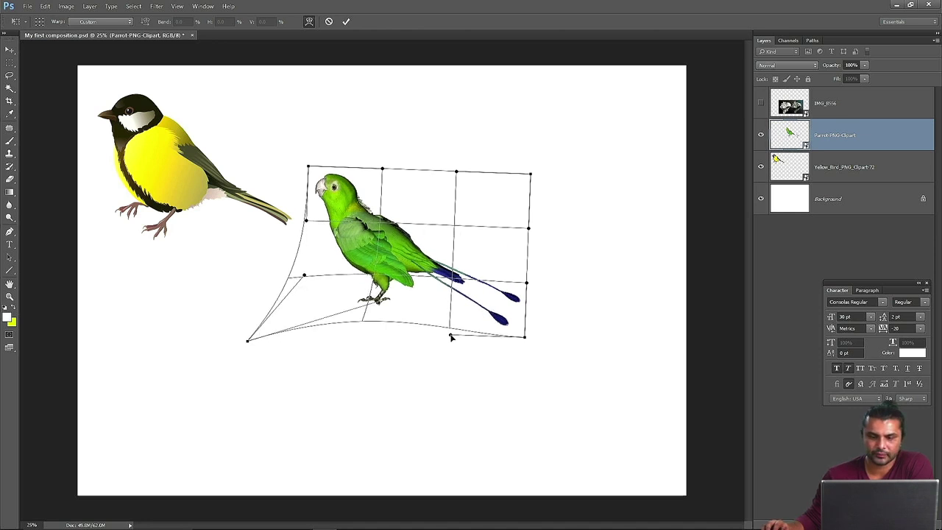
drag(452, 337, 471, 380)
Step: Curve the warp's right edge, bulge its top edge upward, and raise the upper-left corner with its side handle pulled inward
drag(528, 282, 557, 260)
drag(528, 228, 488, 215)
drag(455, 171, 473, 112)
drag(383, 170, 382, 114)
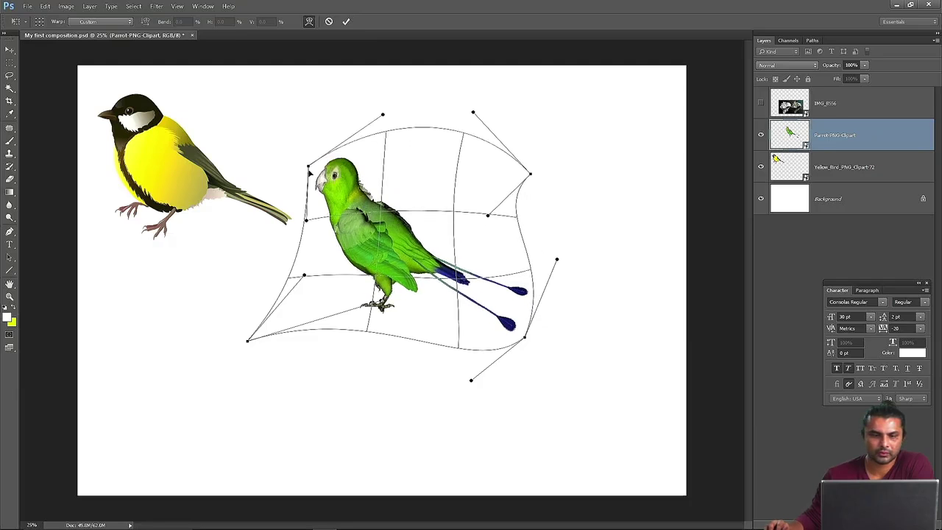
drag(309, 167, 309, 124)
drag(305, 223, 349, 199)
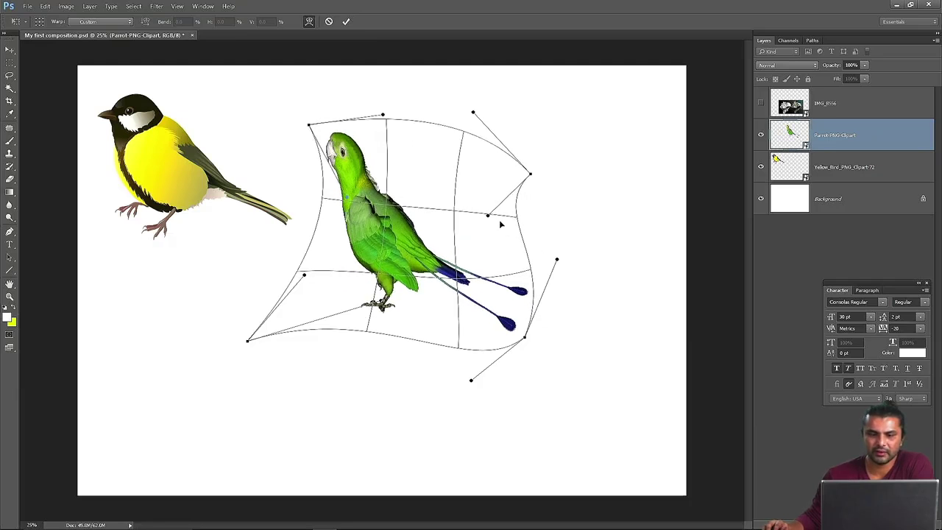
Step: Bulge the warp's right and left sides outward, stretch the parrot's lower body downward, and cancel the warp
drag(488, 216, 547, 176)
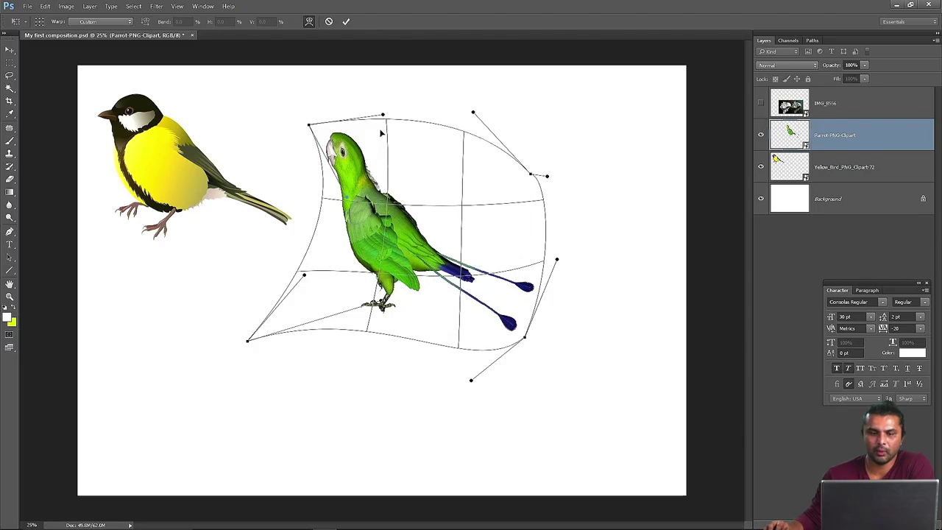
drag(322, 223, 229, 247)
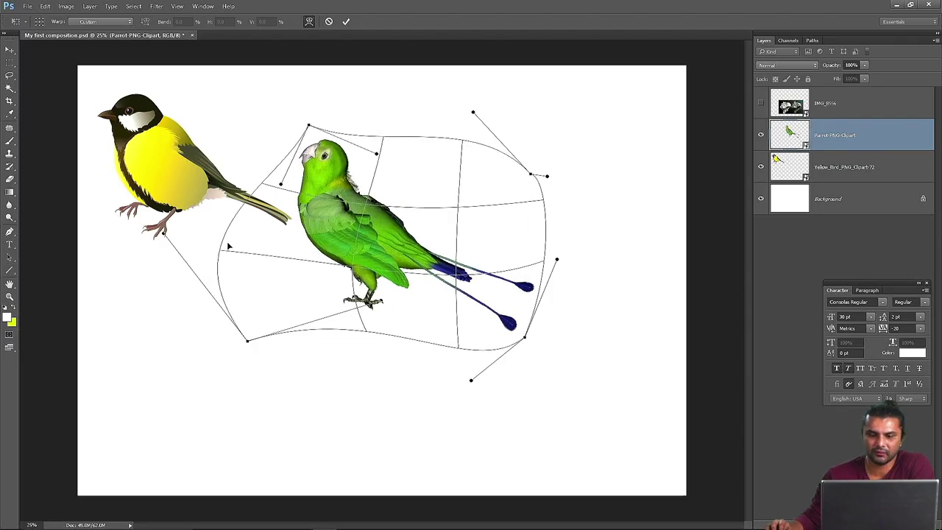
drag(398, 280, 397, 306)
drag(361, 330, 355, 282)
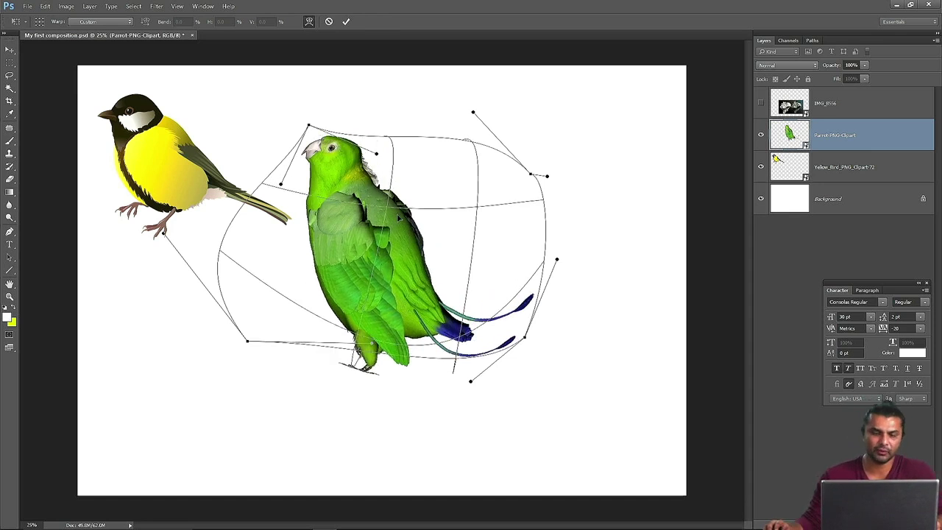
key(Escape)
Step: Move the parrot slightly down and rotate it back and forth with Free Transform to an angle of about 1.15 degrees
drag(377, 240, 393, 252)
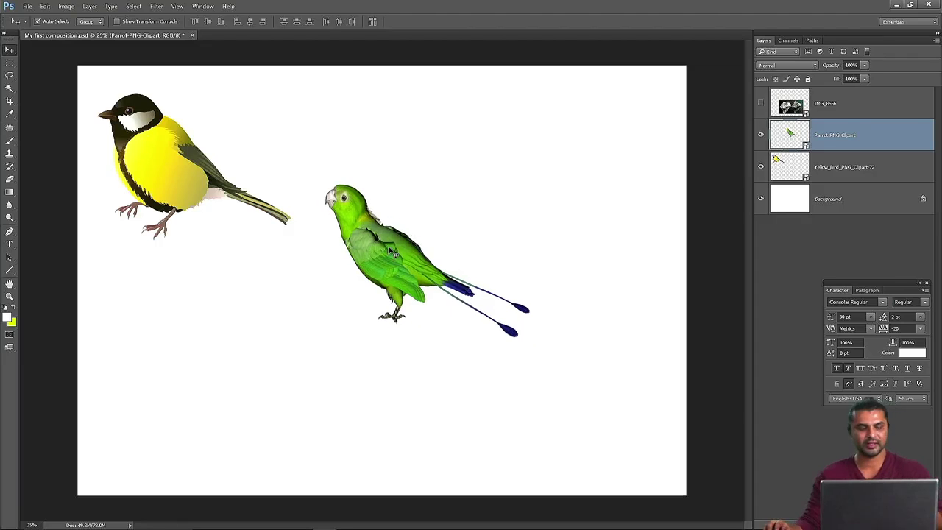
key(ctrl+t)
drag(581, 181, 585, 306)
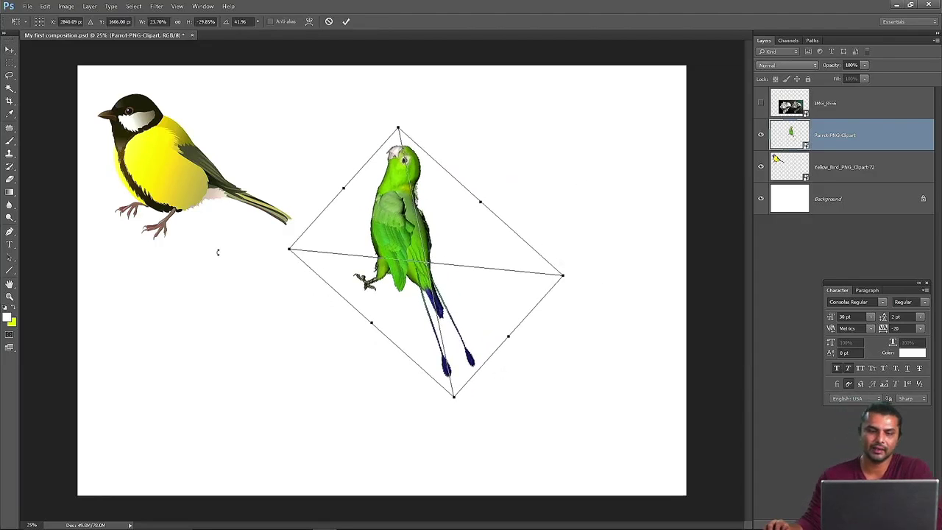
drag(227, 235, 250, 357)
drag(631, 301, 593, 337)
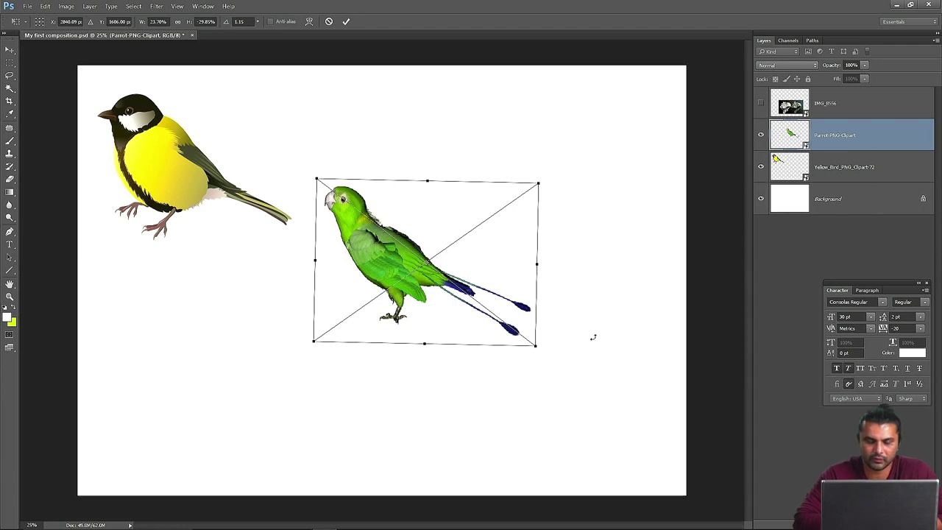
right_click(389, 248)
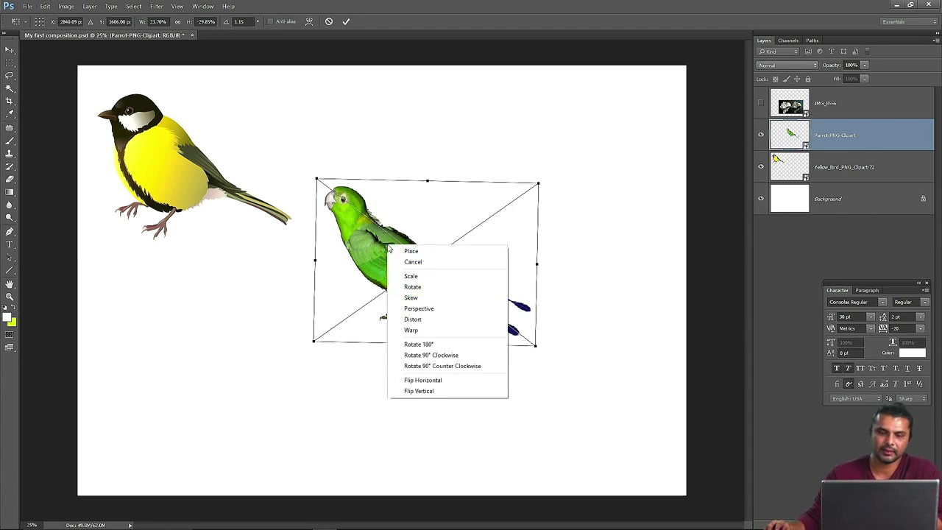
click(397, 251)
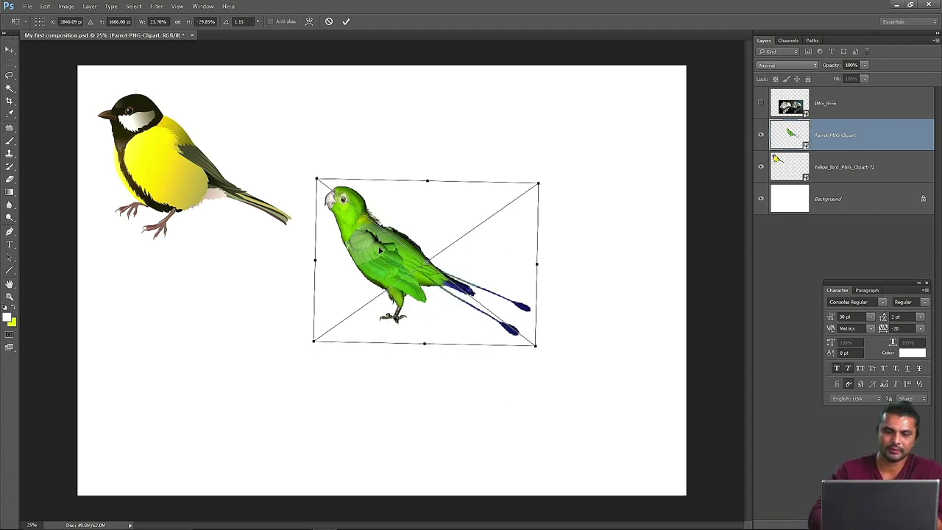
Step: Move the yellow bird and the parrot around the canvas, placing them side by side in its upper-left area
drag(184, 168, 284, 360)
drag(374, 263, 120, 150)
drag(288, 367, 248, 355)
drag(205, 178, 349, 198)
drag(238, 339, 201, 186)
mouse_move(348, 191)
mouse_down()
mouse_move(350, 163)
mouse_move(358, 194)
mouse_move(430, 175)
mouse_move(371, 159)
mouse_move(415, 167)
mouse_move(381, 158)
mouse_move(358, 196)
mouse_move(340, 183)
mouse_up()
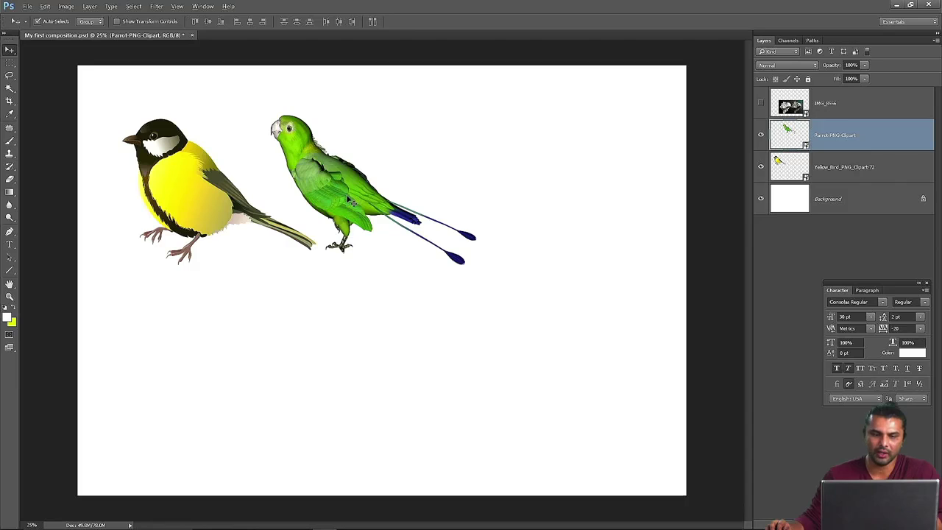
Step: Duplicate the parrot to its right, and move both parrots and the yellow bird up toward the canvas's top edge
key(alt)
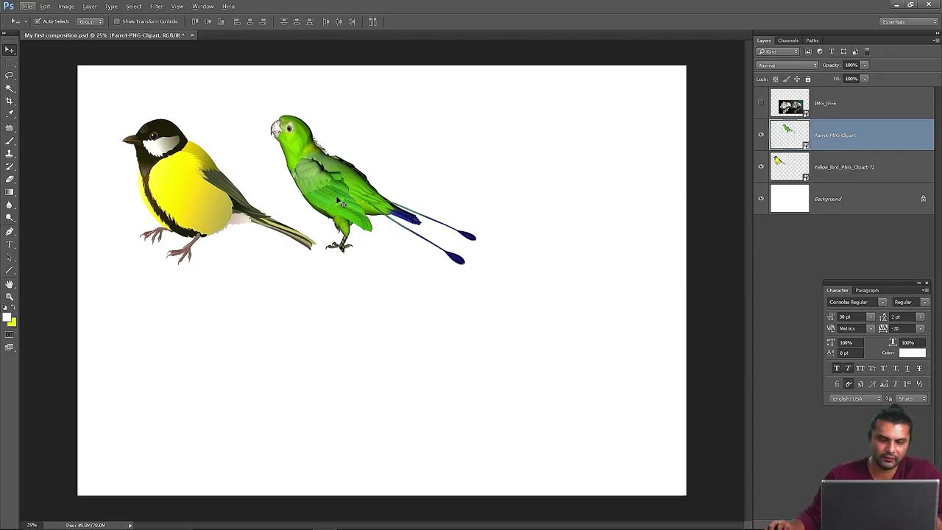
key(alt)
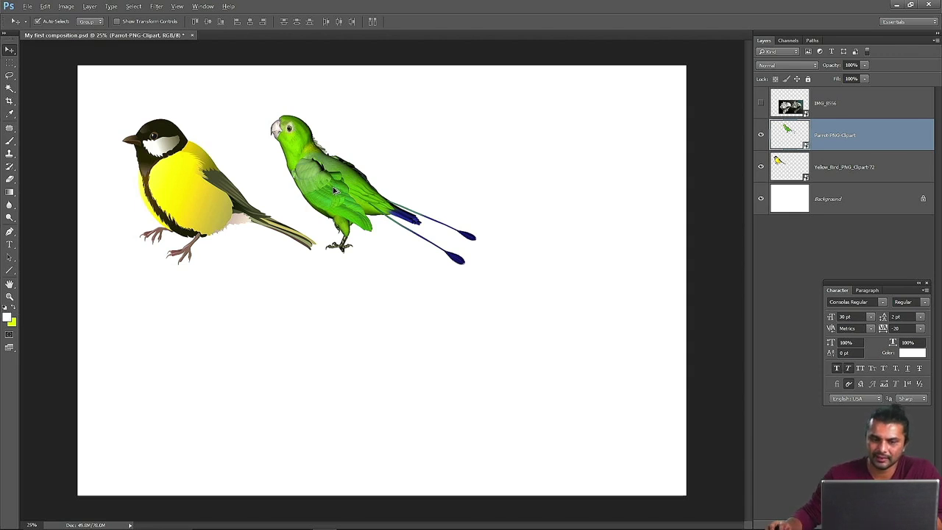
drag(336, 190, 522, 195)
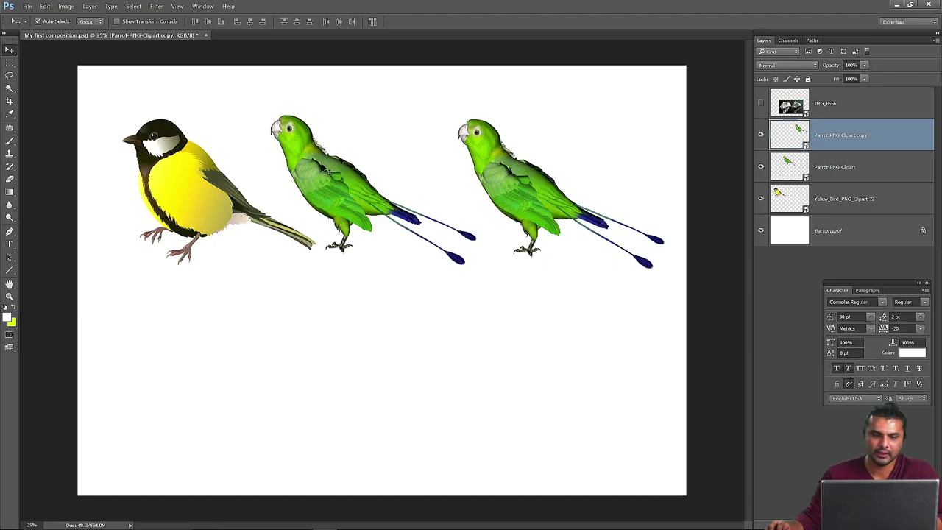
drag(536, 195, 545, 150)
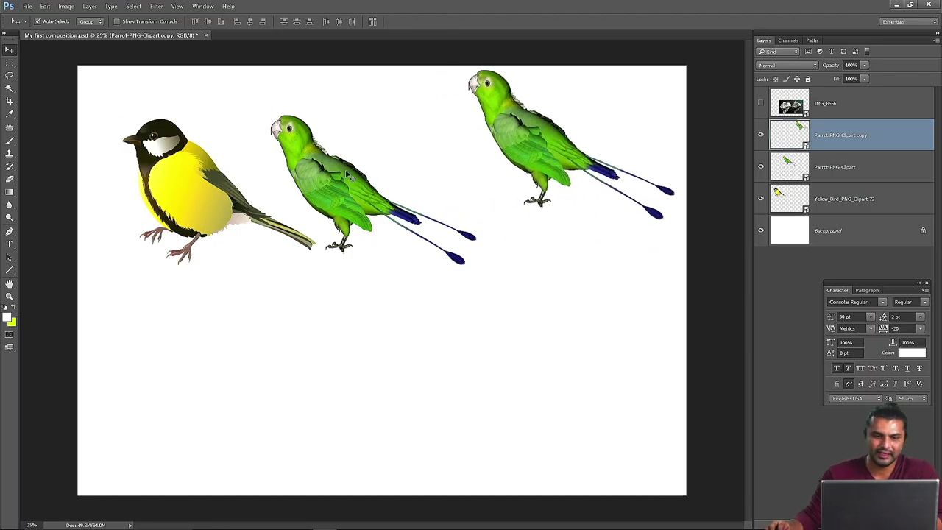
drag(339, 184, 396, 155)
drag(183, 184, 163, 149)
Step: Duplicate the yellow bird three times and arrange the copies in a row along the lower part of the canvas
key(alt)
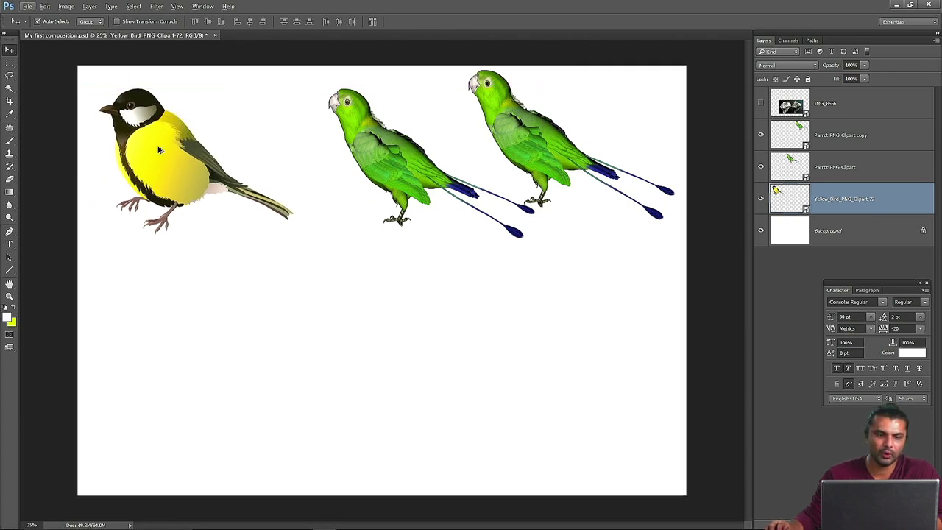
key(alt)
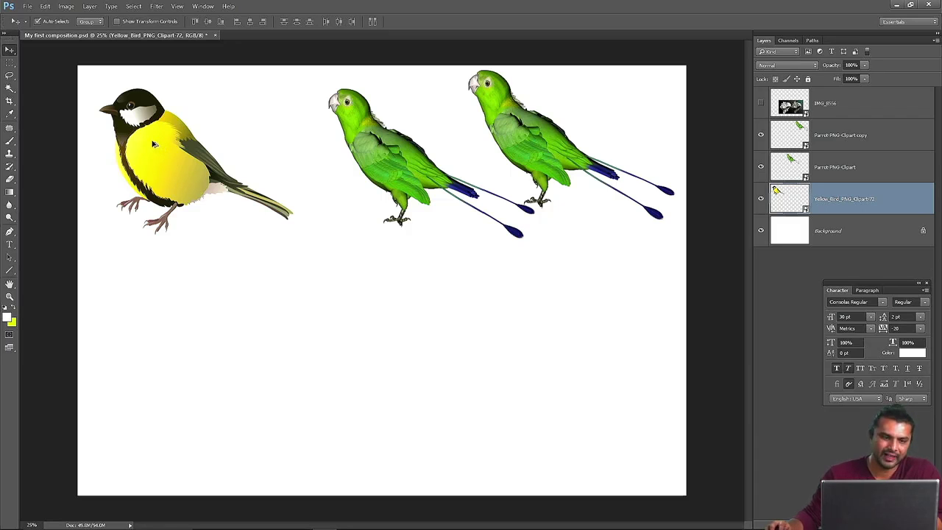
drag(154, 144, 163, 304)
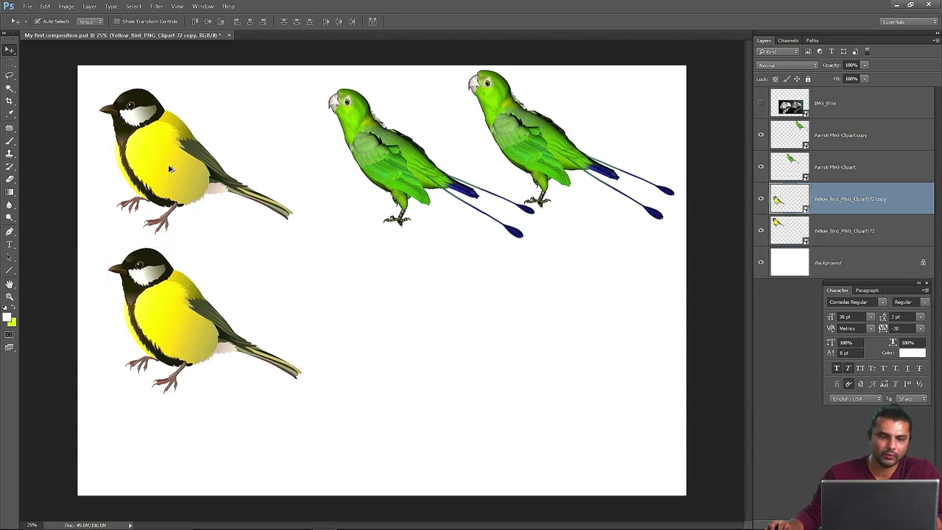
drag(163, 311, 524, 329)
drag(372, 347, 440, 422)
drag(184, 320, 162, 395)
drag(380, 414, 311, 414)
drag(503, 366, 508, 438)
Step: Reposition the original yellow bird and the two parrots to form a spaced row across the canvas's upper half
drag(221, 201, 221, 269)
drag(454, 204, 429, 274)
mouse_move(537, 164)
mouse_down()
mouse_move(558, 250)
mouse_move(522, 221)
mouse_move(534, 178)
mouse_up()
drag(351, 219, 335, 184)
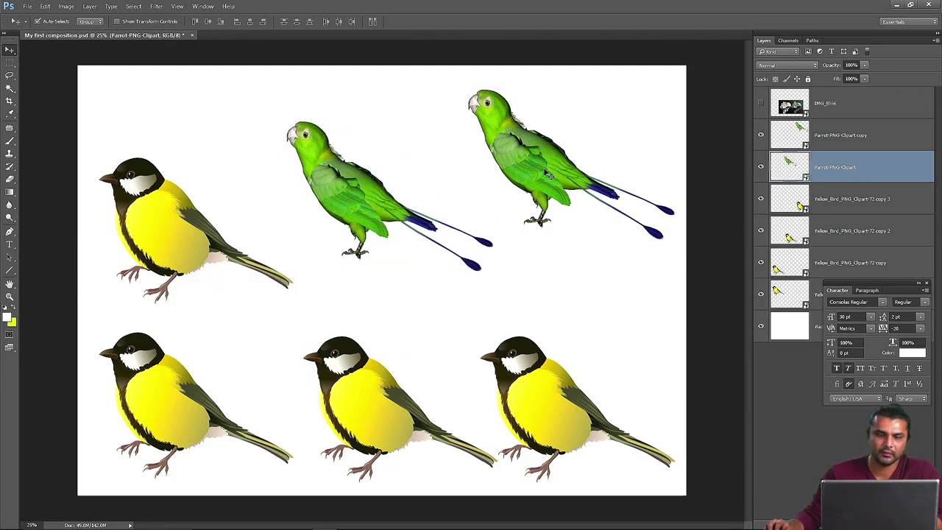
drag(147, 212, 149, 171)
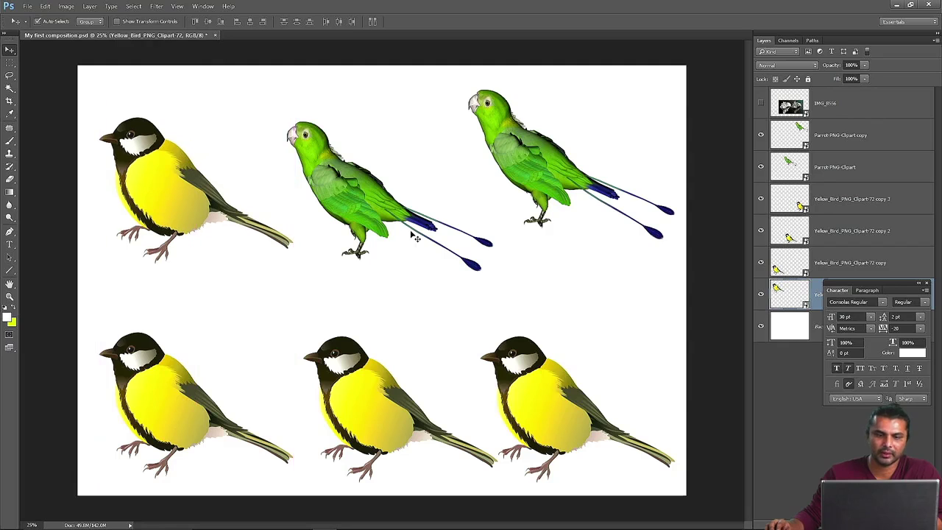
Step: Swap the upper-right parrot with the yellow bird below it, and nudge the lower-left yellow bird slightly upward
click(543, 168)
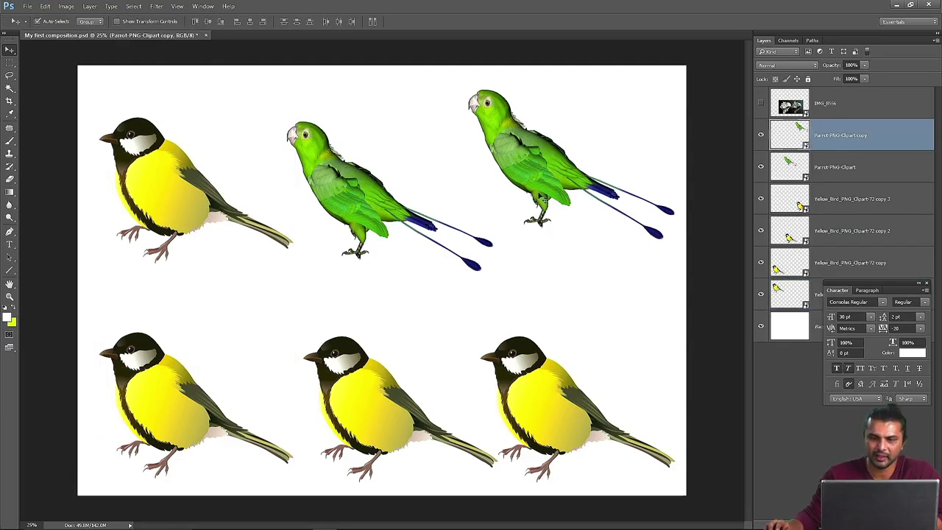
drag(533, 157, 530, 423)
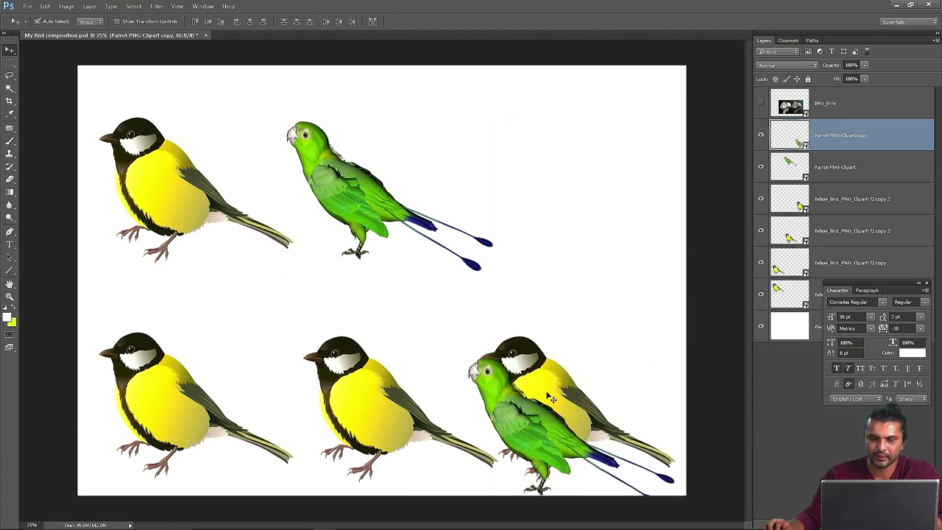
click(551, 385)
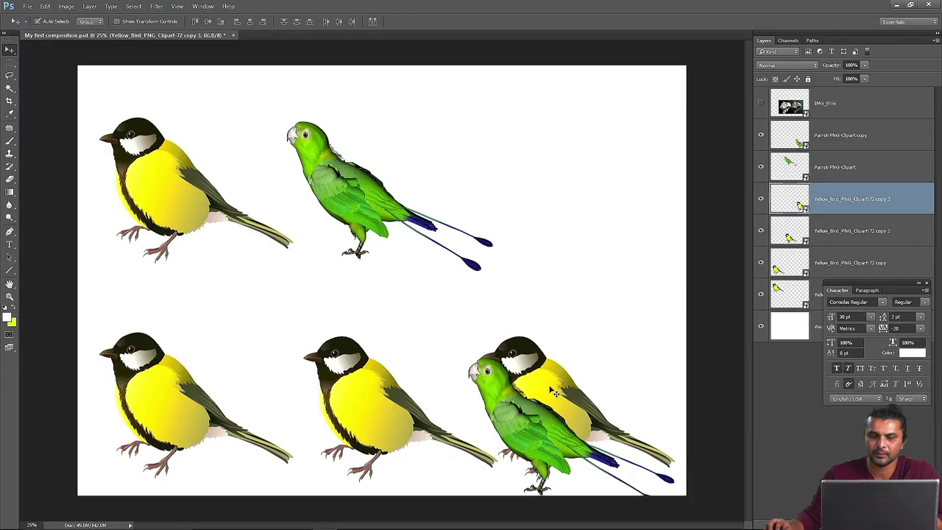
drag(552, 392, 563, 166)
drag(541, 429, 552, 407)
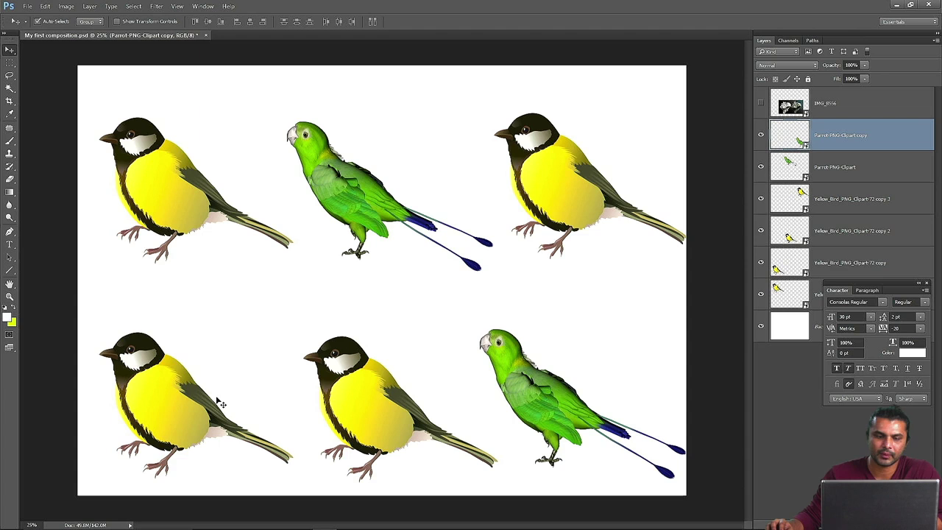
mouse_move(175, 415)
mouse_down()
mouse_move(157, 383)
mouse_move(147, 383)
mouse_move(195, 405)
mouse_move(151, 398)
mouse_move(163, 390)
mouse_move(153, 410)
mouse_move(173, 441)
mouse_move(169, 401)
mouse_move(158, 414)
mouse_move(179, 404)
mouse_up()
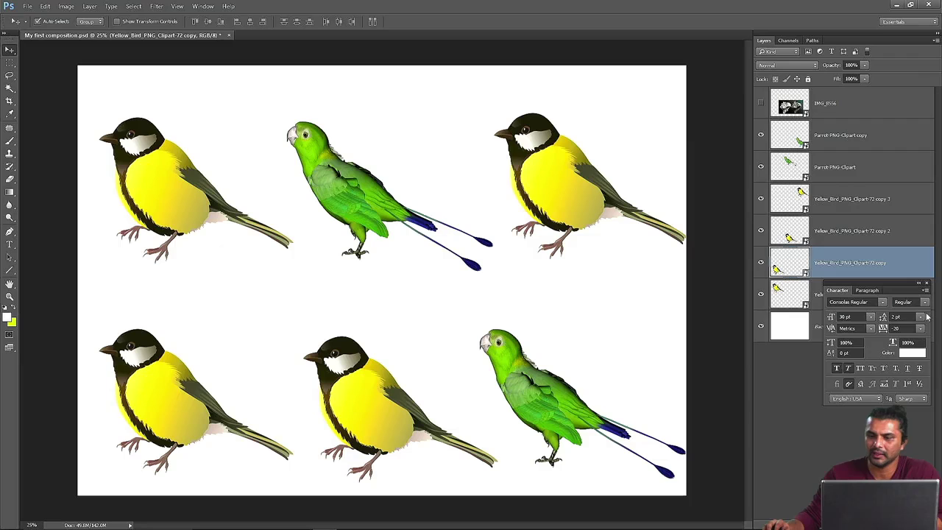
Step: Move the Character panel clear of the layer list and delete the lower-left yellow bird copy
drag(889, 288, 875, 371)
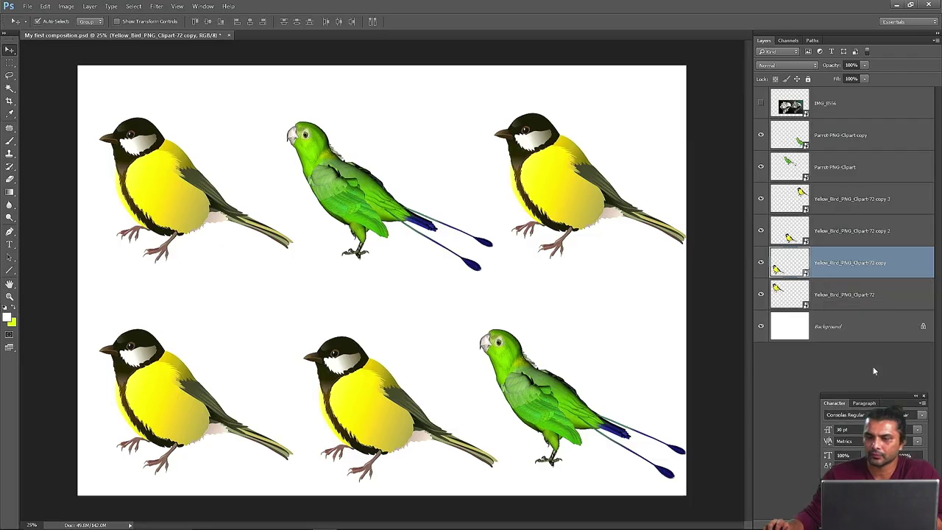
right_click(871, 260)
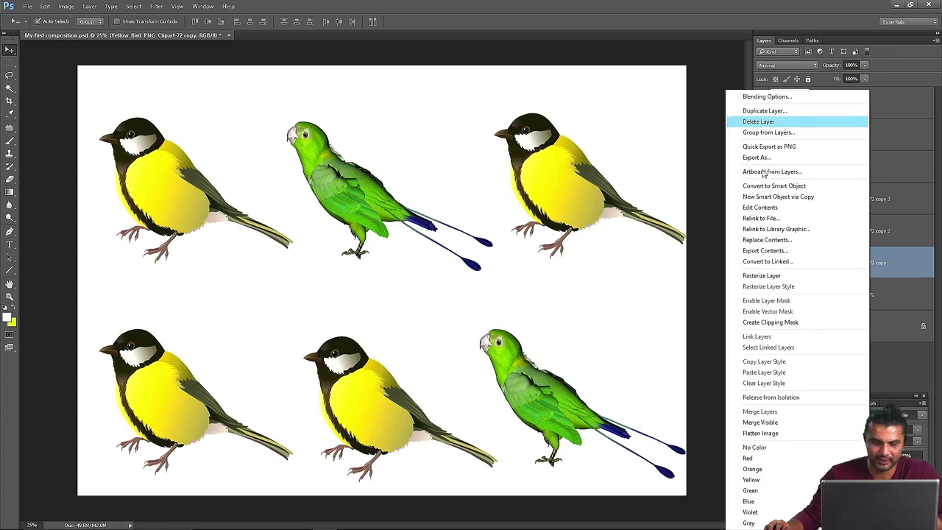
click(160, 401)
drag(182, 401, 186, 408)
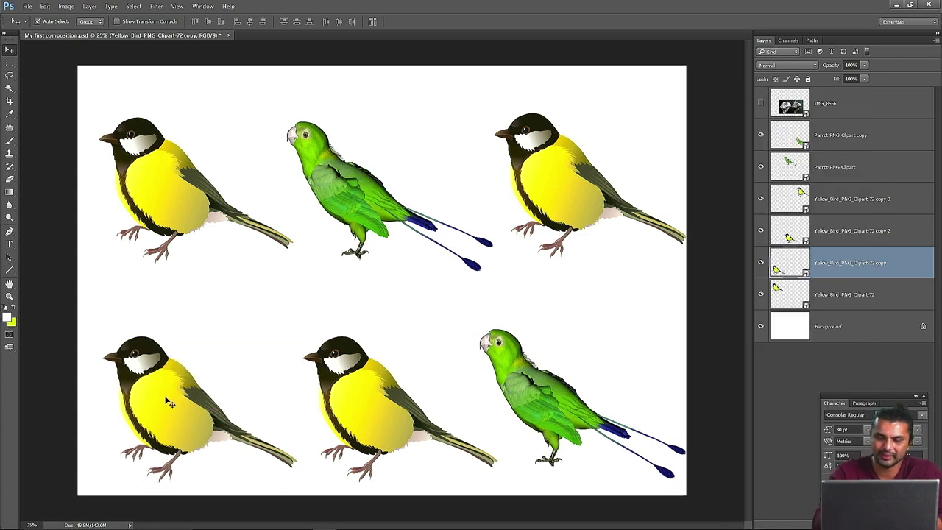
key(Delete)
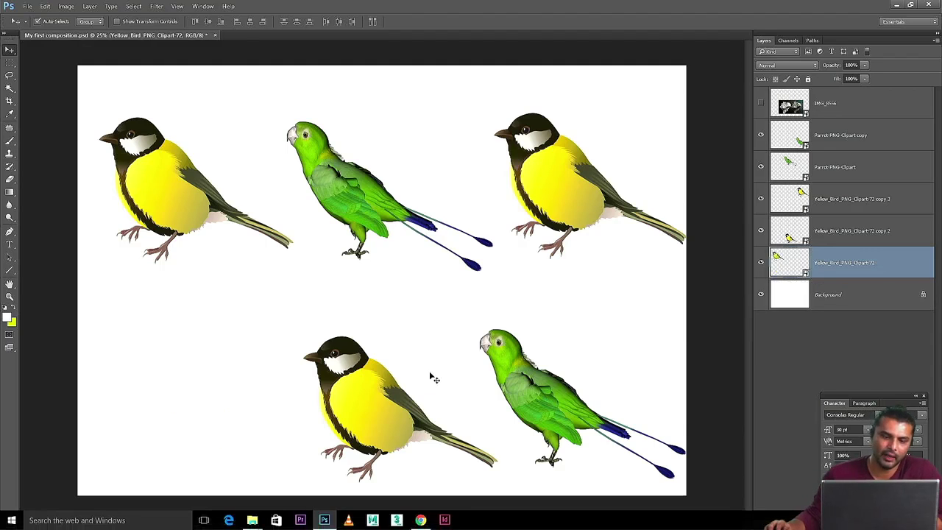
Step: Duplicate the lower-right parrot into the empty lower-left space of the canvas
click(554, 402)
mouse_move(553, 402)
mouse_down()
mouse_move(539, 389)
mouse_move(548, 399)
mouse_up()
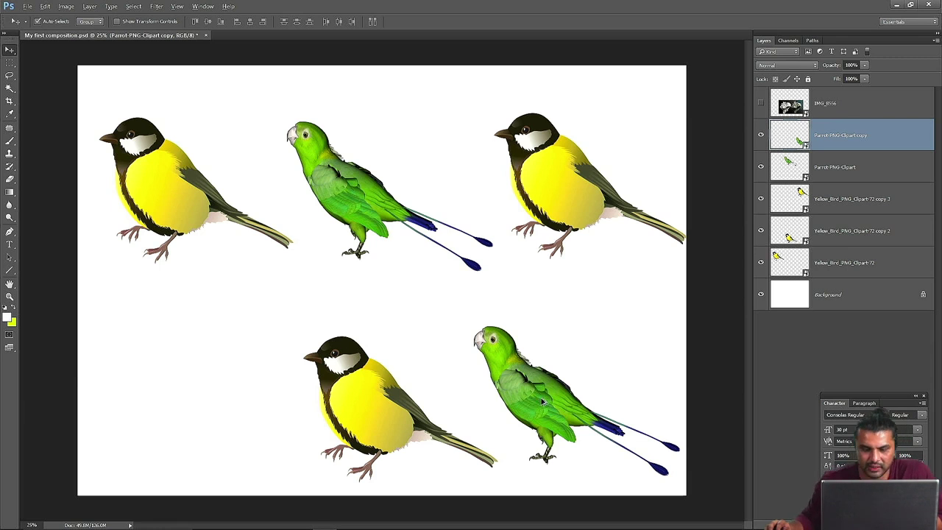
drag(542, 401, 162, 410)
Step: Nudge the birds into two evenly spaced rows of three, with yellow birds and parrots alternating
drag(160, 198, 150, 176)
drag(343, 201, 341, 191)
drag(530, 191, 515, 176)
drag(168, 409, 172, 400)
drag(339, 401, 340, 390)
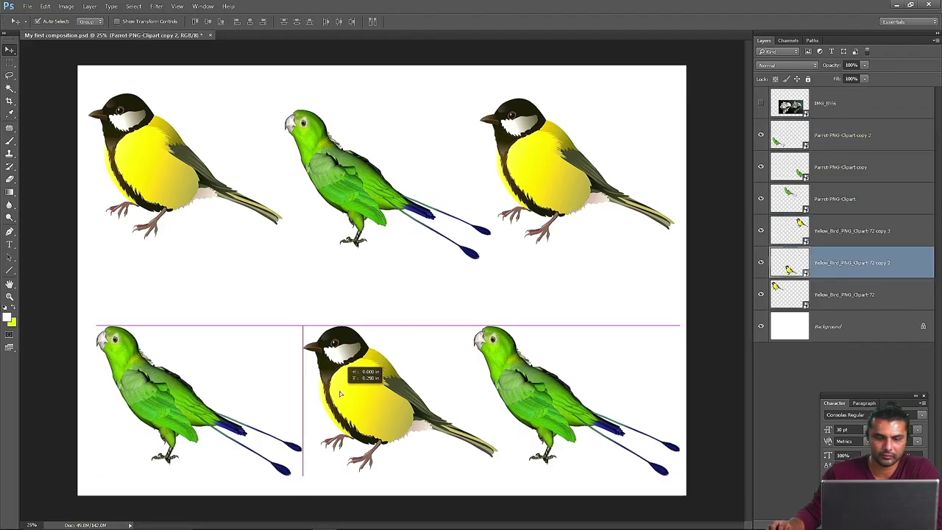
drag(564, 386, 558, 385)
drag(383, 206, 380, 216)
drag(548, 173, 558, 196)
drag(159, 181, 166, 207)
drag(357, 198, 357, 193)
drag(578, 183, 577, 178)
drag(171, 195, 171, 190)
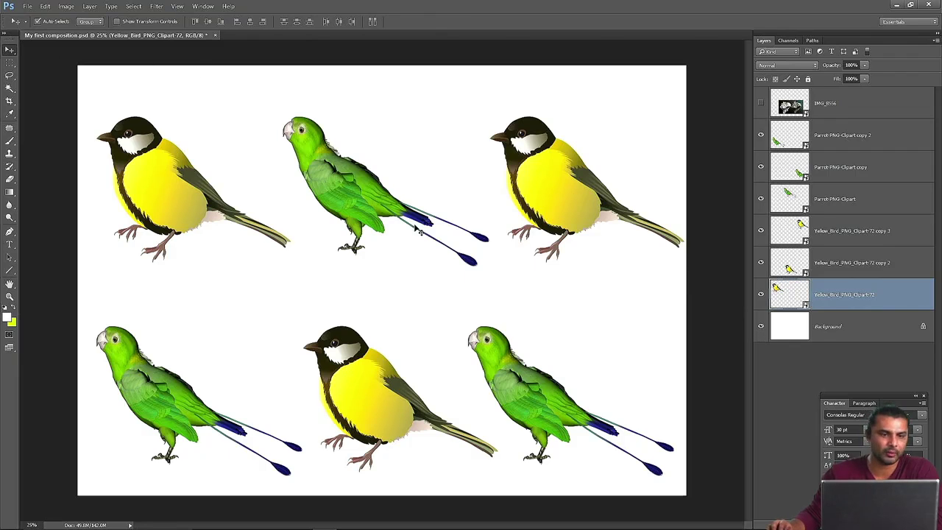
Step: Save the document to the Desktop as a Photoshop file named "birds composition _ 1" with Maximize Compatibility on
click(28, 7)
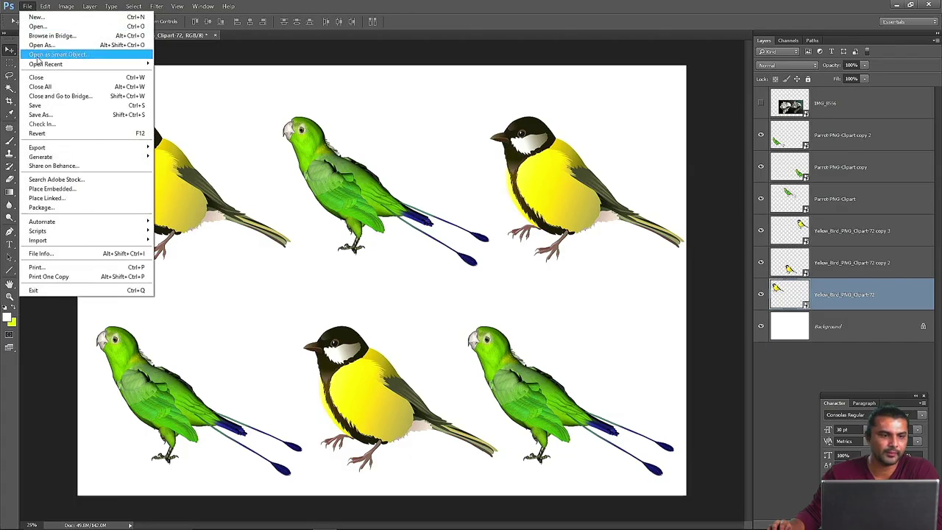
click(42, 115)
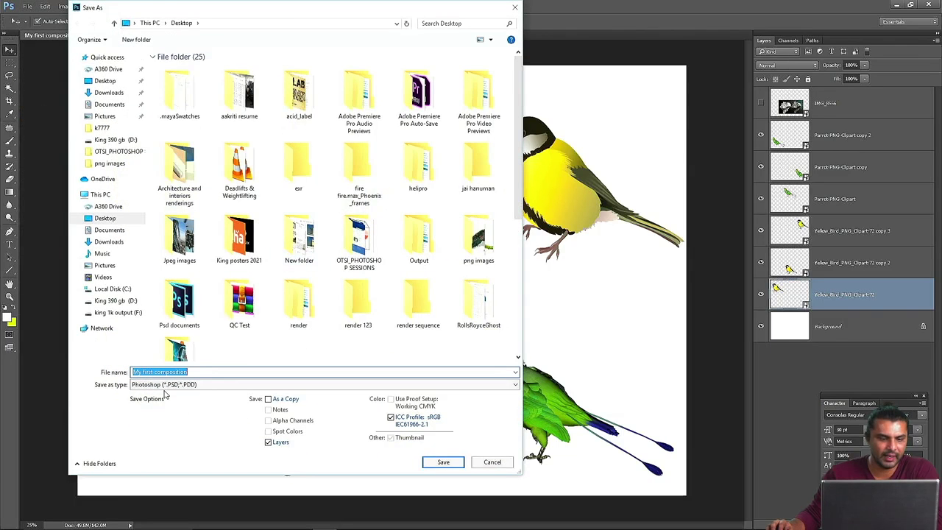
click(198, 373)
key(ctrl+a)
text(bir)
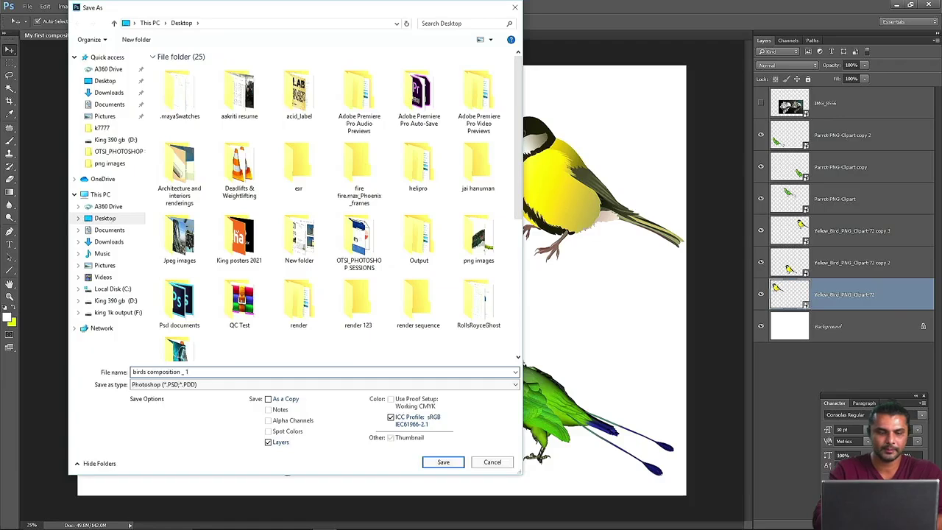
text(1)
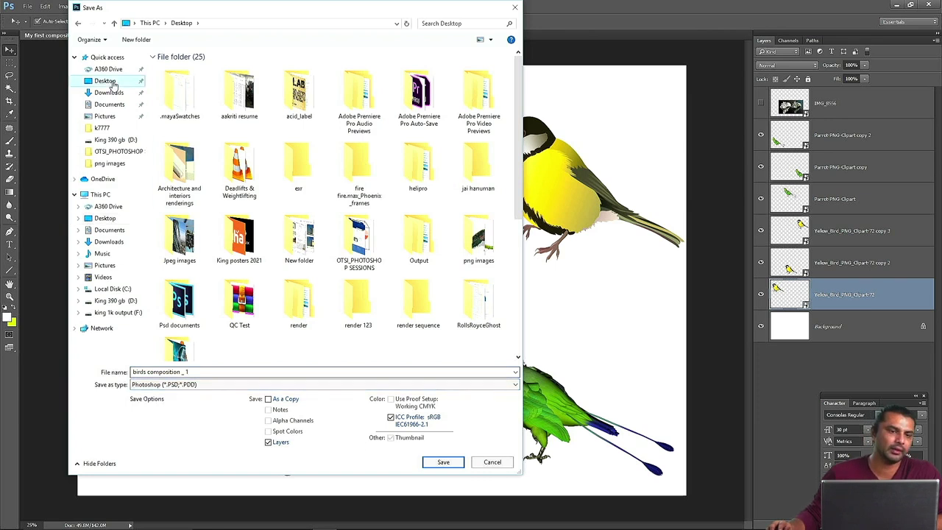
click(444, 463)
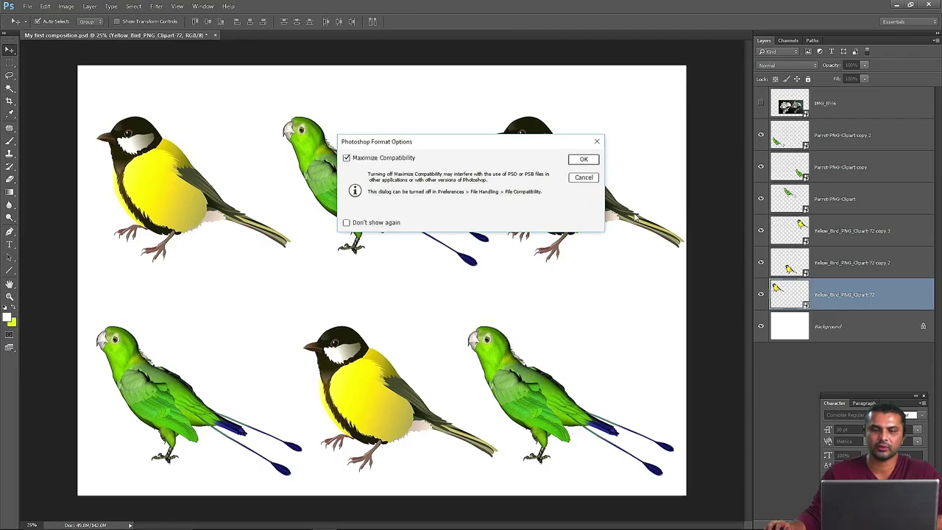
click(583, 161)
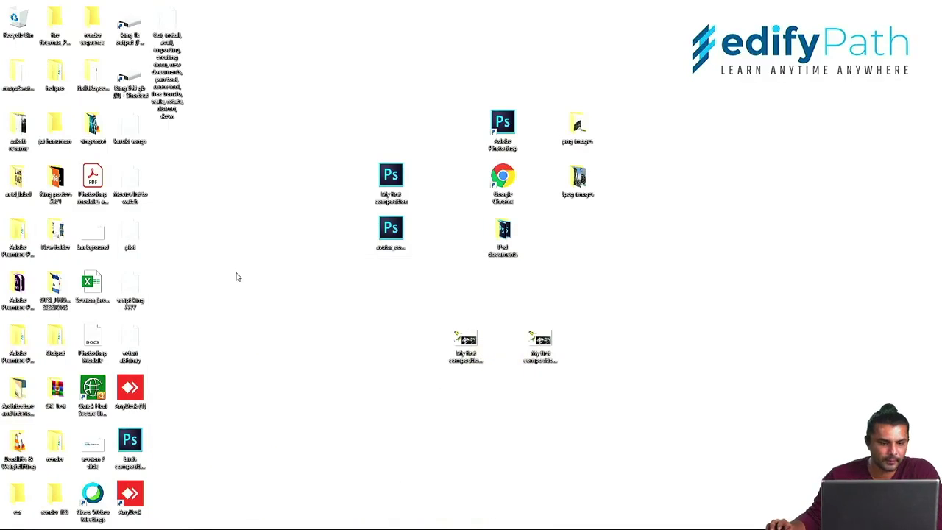
Step: Move the saved birds composition file to the open area on the desktop's right side, and return to Photoshop
click(131, 444)
drag(131, 445, 727, 234)
drag(685, 179, 780, 342)
click(325, 519)
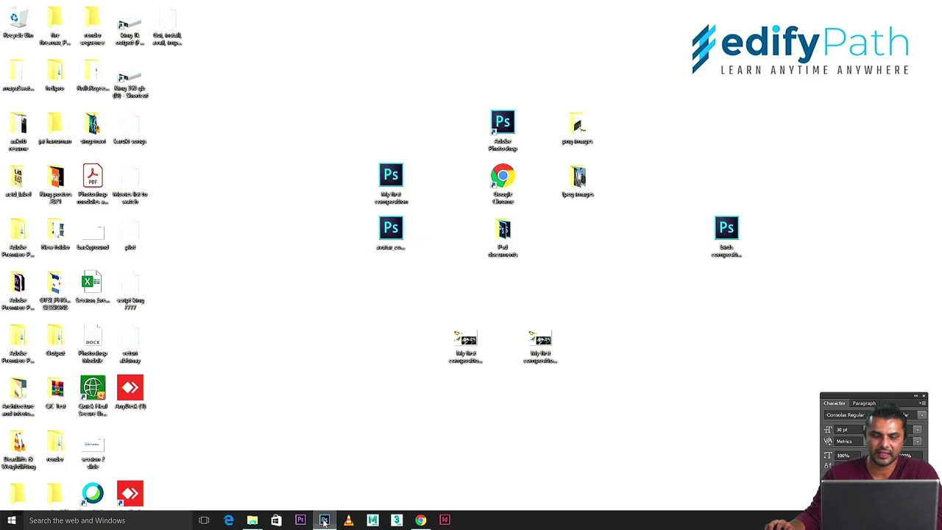
Step: Shift the three upper birds and the lower-left parrot slightly upward, and select the lower-right parrot
drag(574, 205, 557, 188)
drag(360, 207, 356, 196)
drag(179, 202, 179, 197)
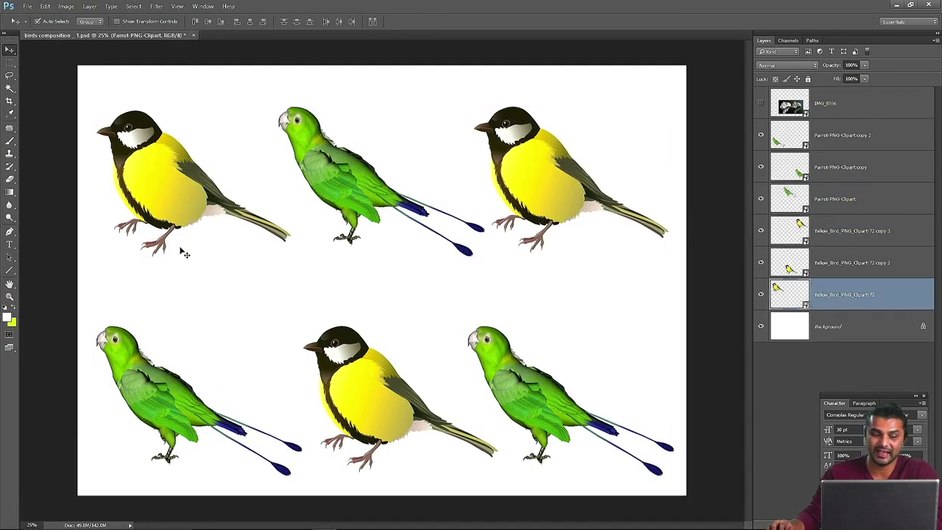
drag(170, 416, 171, 404)
drag(354, 411, 354, 411)
click(541, 394)
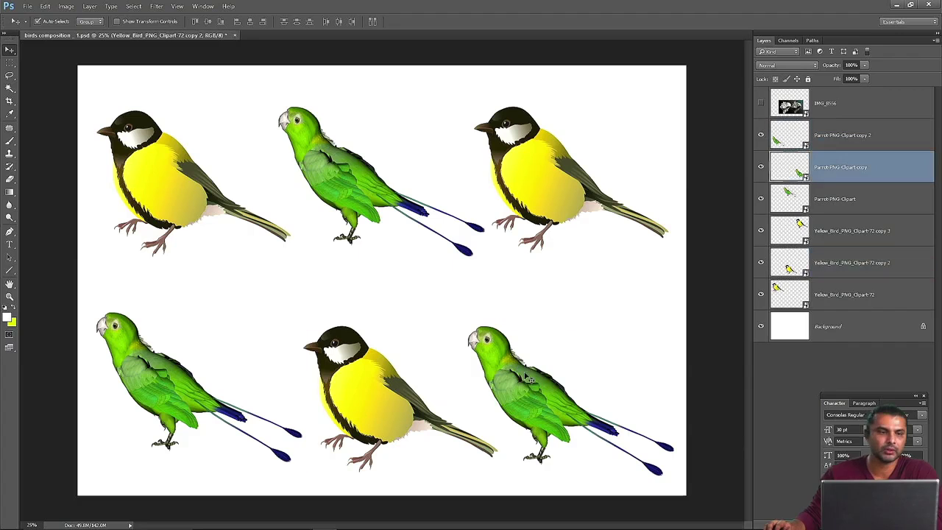
Step: Save a JPEG copy to the Desktop as "birds composition _ 1 _ output" with quality 12 (Maximum) and Progressive format
click(28, 7)
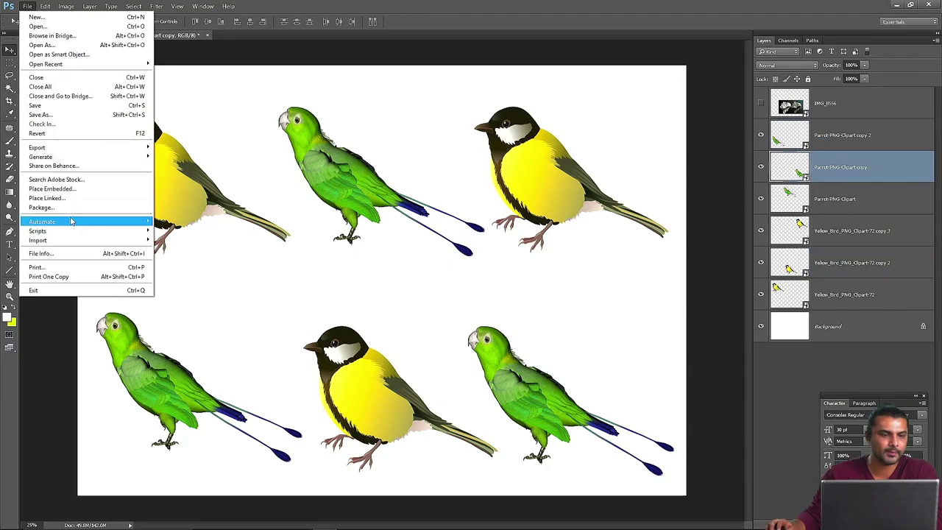
click(53, 115)
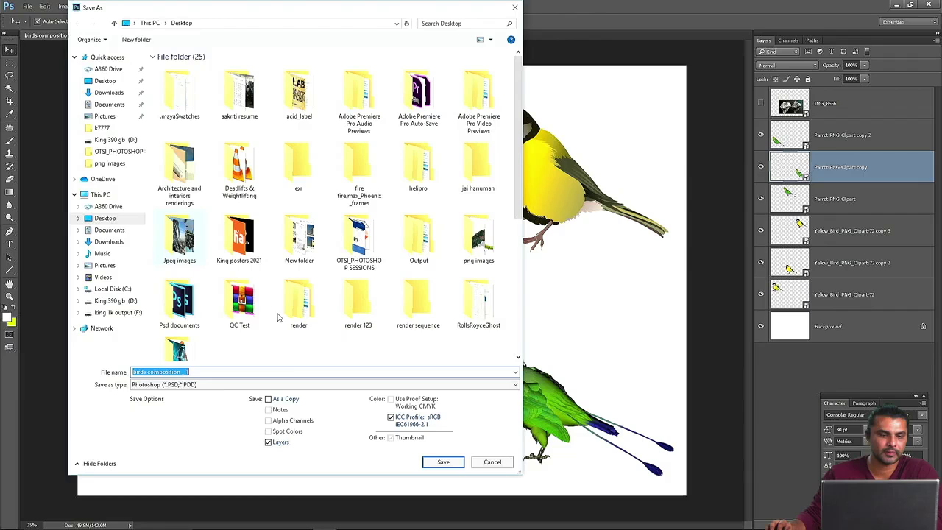
click(164, 384)
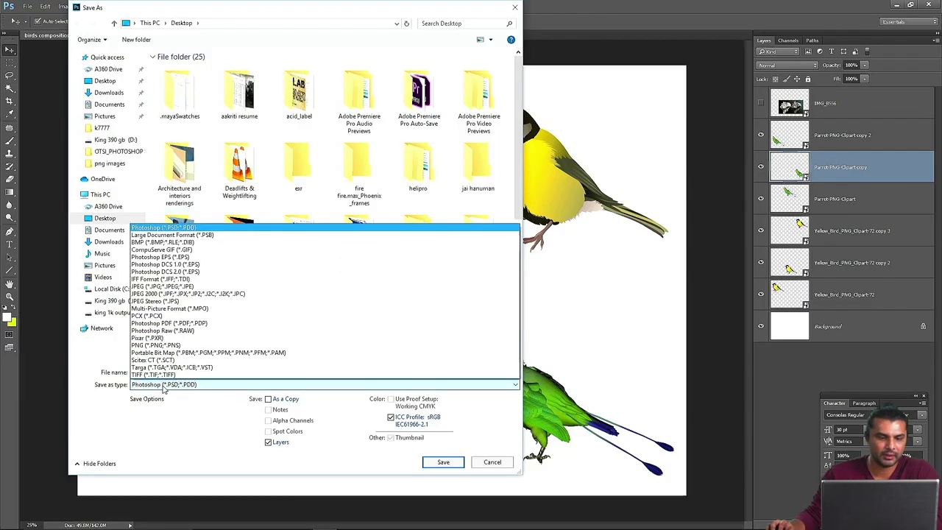
click(152, 287)
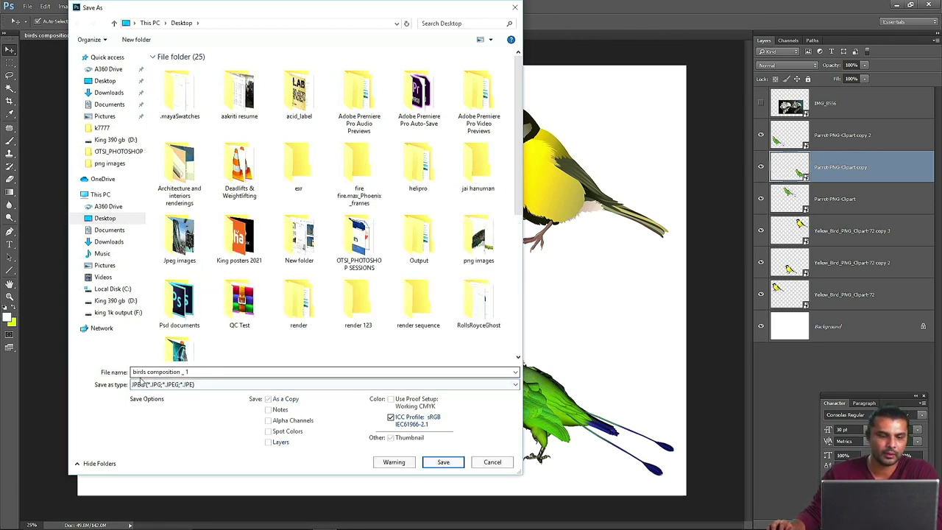
click(197, 373)
click(186, 371)
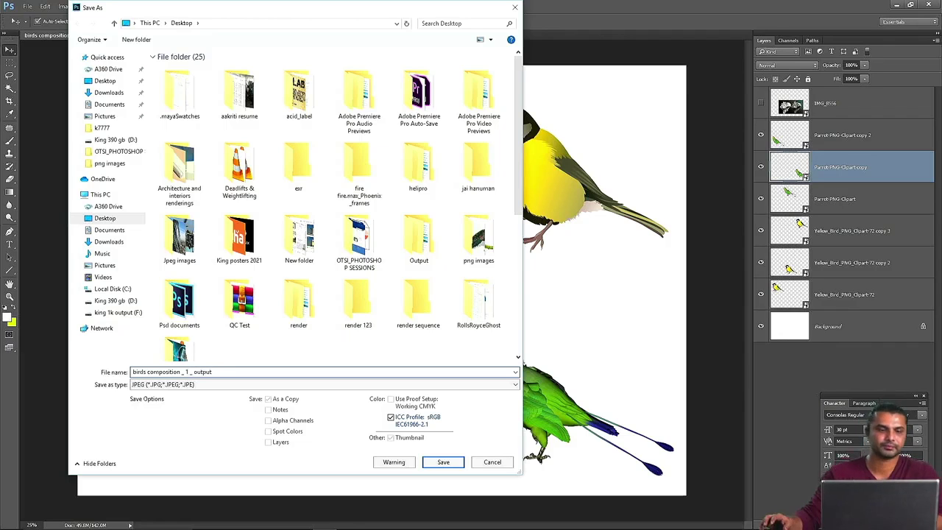
click(111, 81)
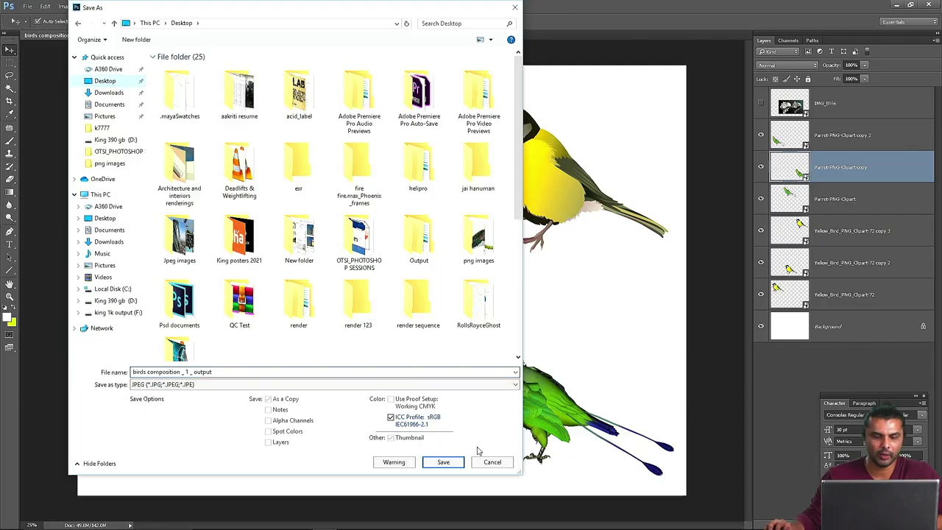
click(444, 462)
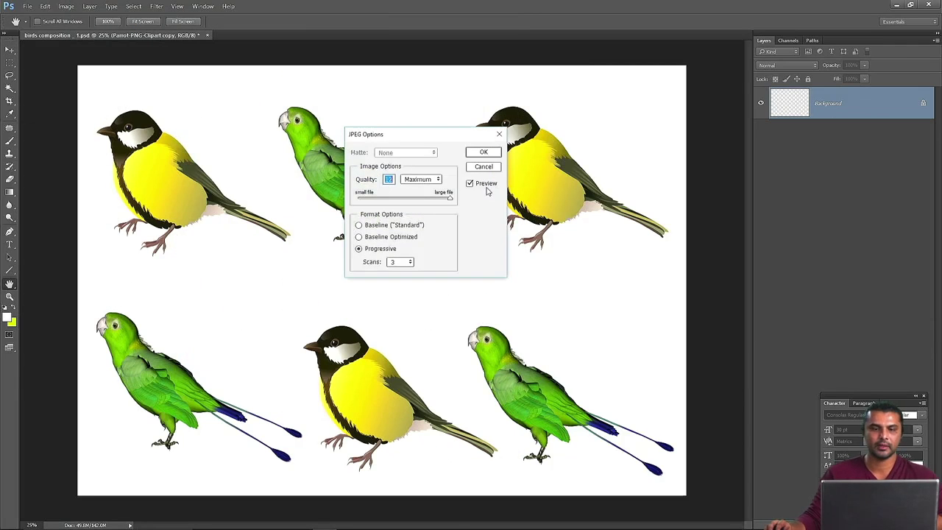
drag(448, 197, 467, 204)
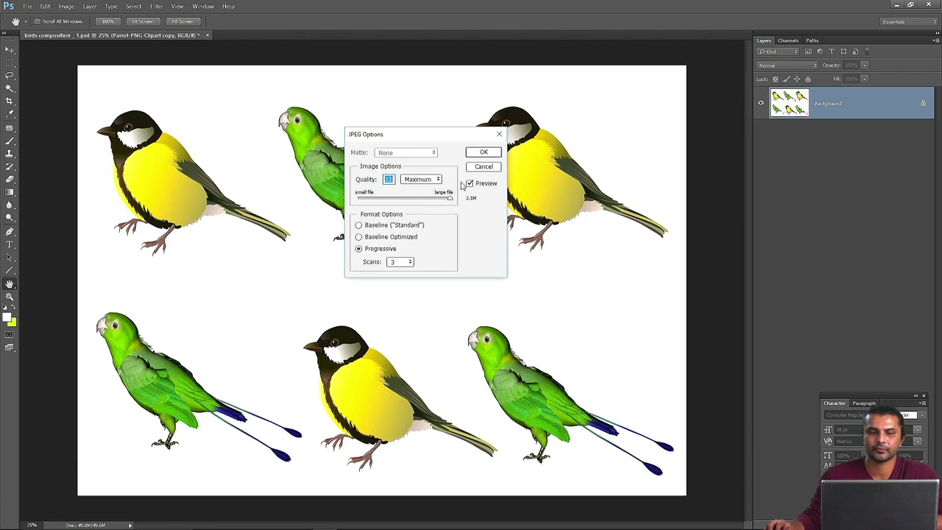
click(483, 154)
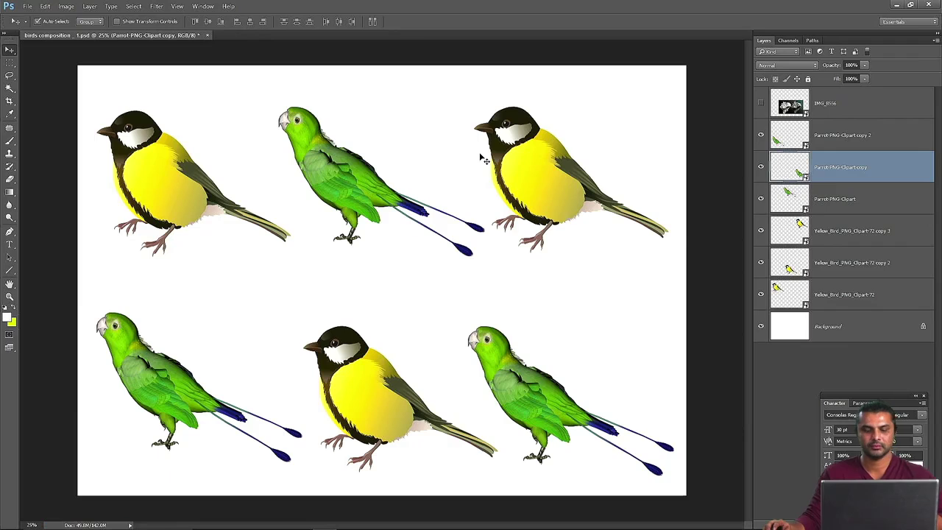
Step: Move the exported JPEG into the desktop's open area and open it in a maximized Photos window
key(super+d)
drag(139, 453, 251, 295)
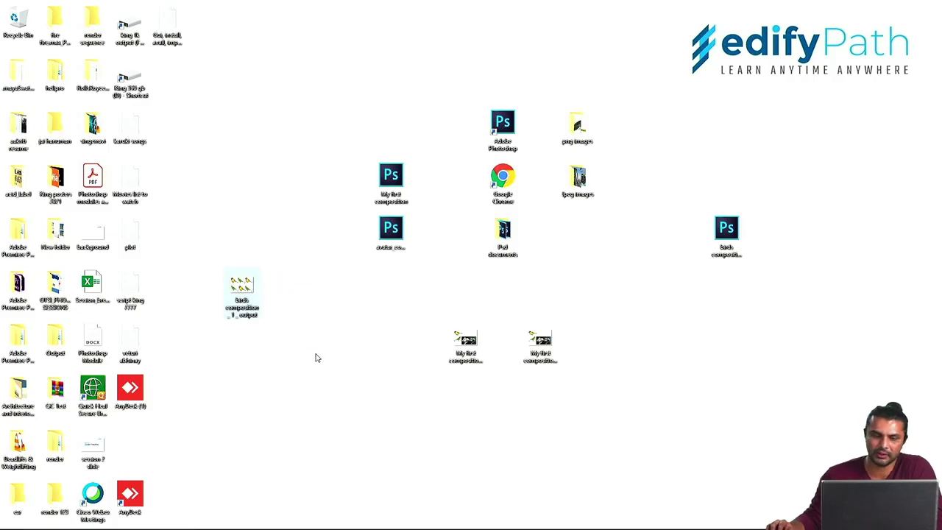
double_click(242, 292)
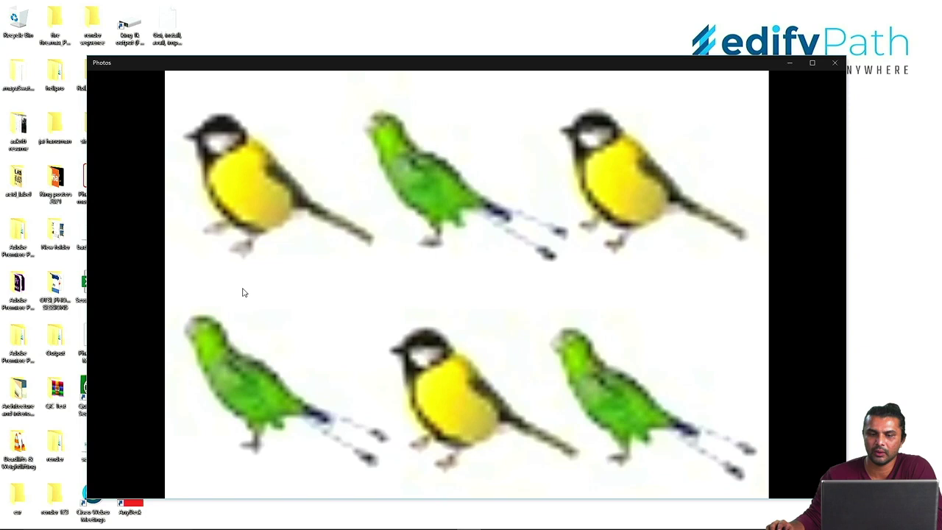
click(812, 63)
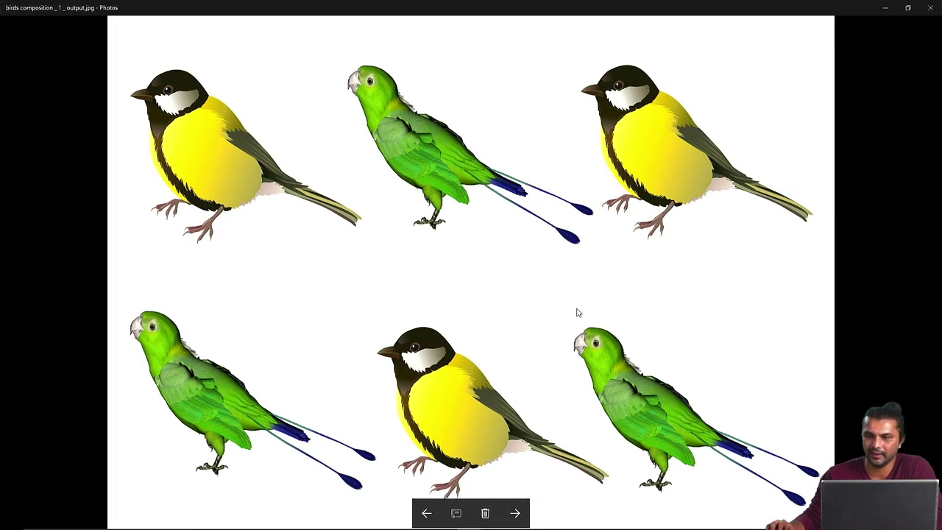
Step: Restore and reposition the Photos window, close it, and return to Photoshop
click(907, 7)
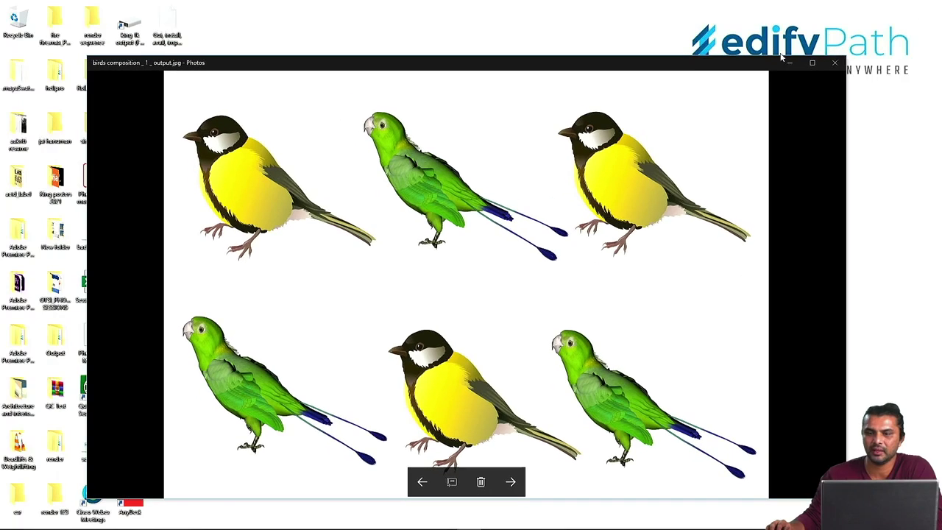
drag(742, 56, 741, 180)
drag(627, 194, 595, 101)
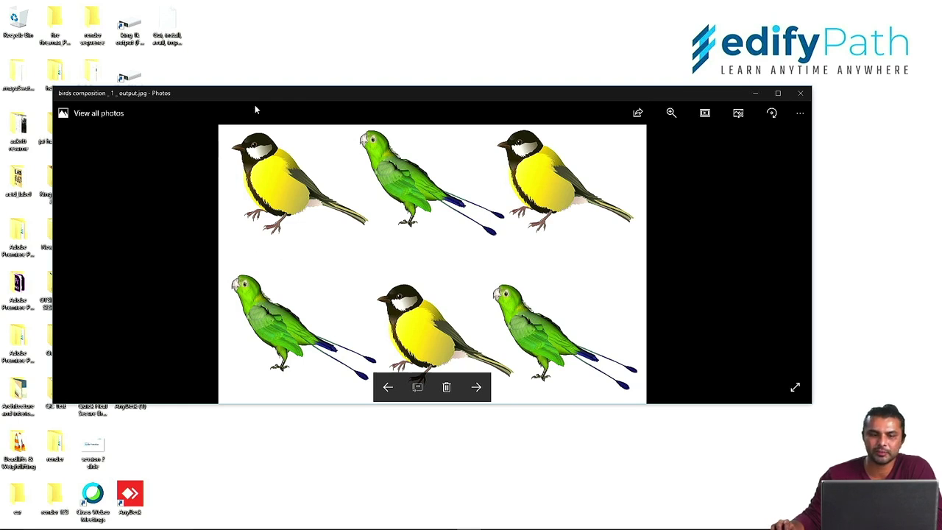
click(803, 93)
mouse_move(418, 527)
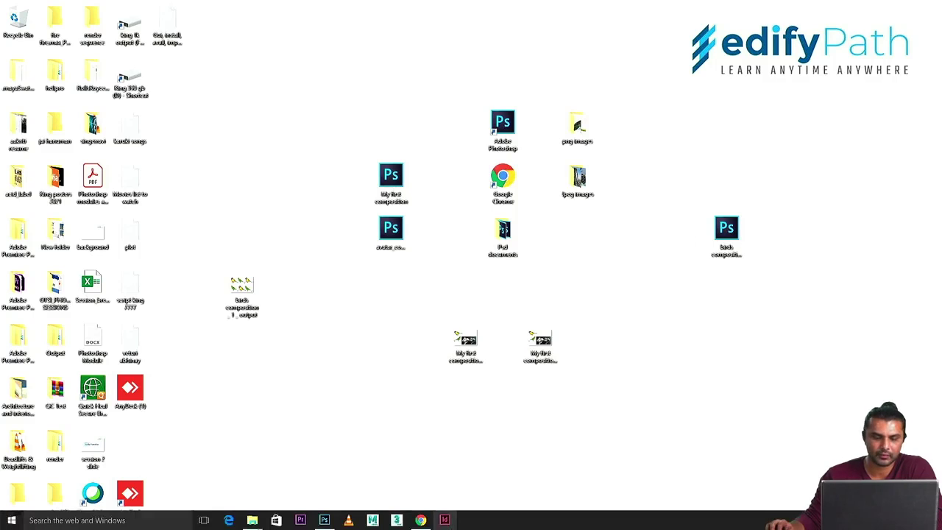
click(324, 520)
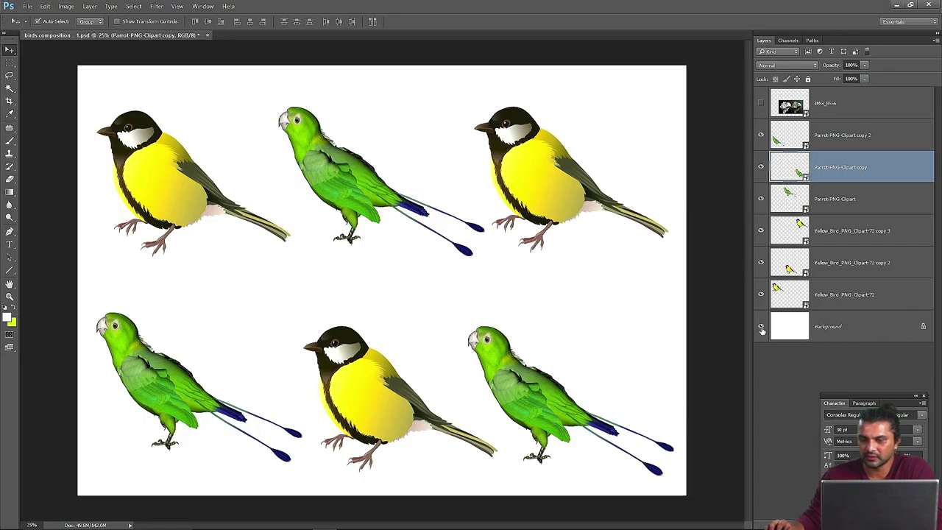
Step: Hide the white Background layer and shift the upper-right yellow bird slightly to the left
click(761, 326)
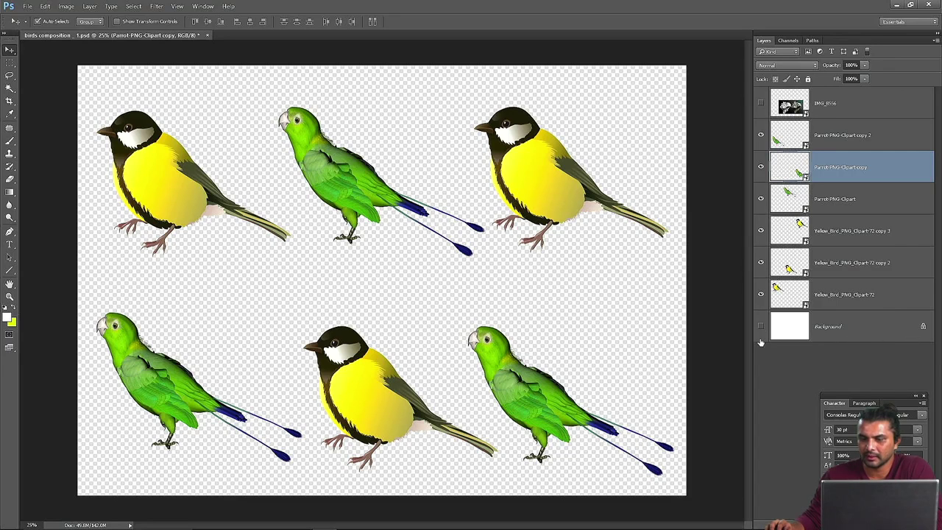
click(761, 326)
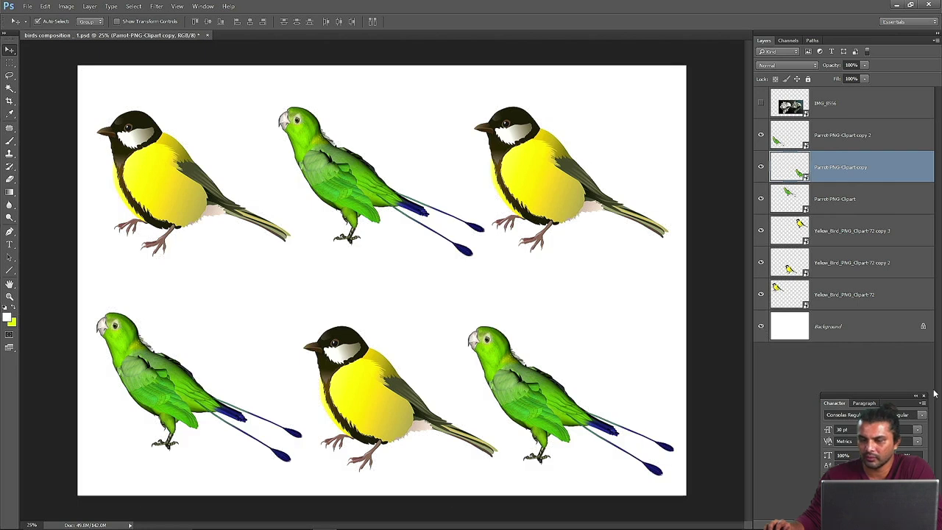
click(761, 327)
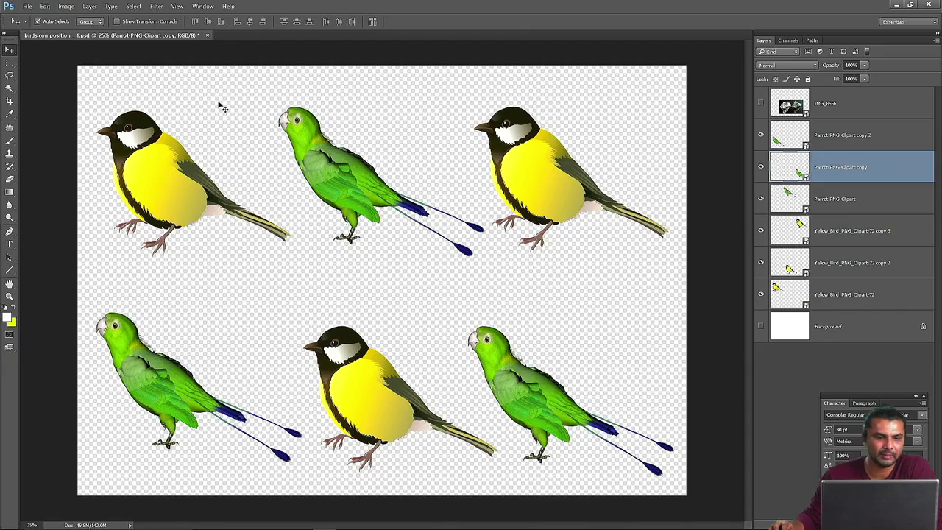
drag(515, 222, 500, 222)
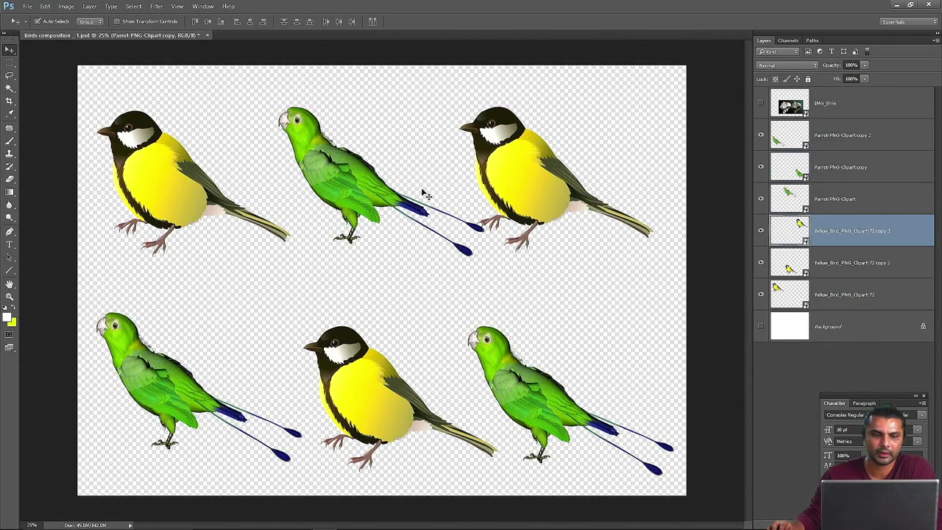
Step: Save a PNG copy to the Desktop as "birds composition _ 1 _ transparent" with Smallest / Slow compression and no interlacing
click(25, 7)
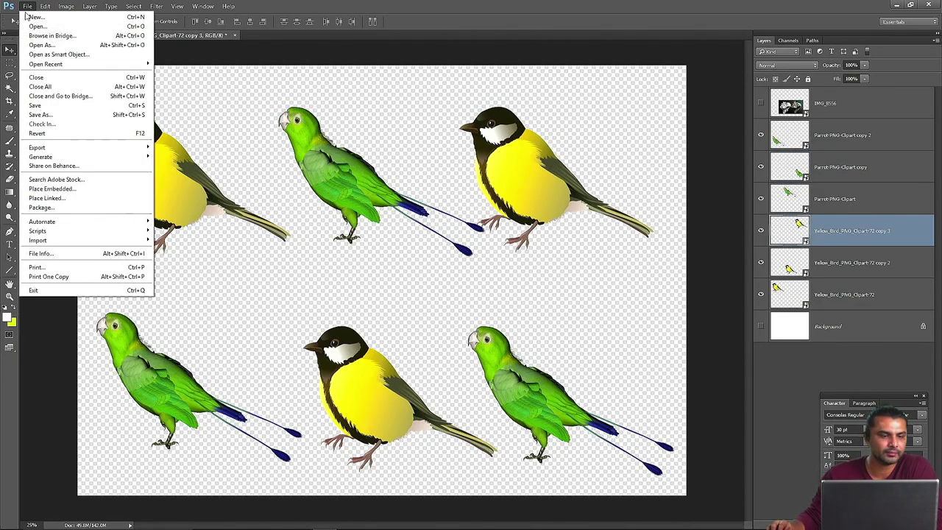
click(58, 115)
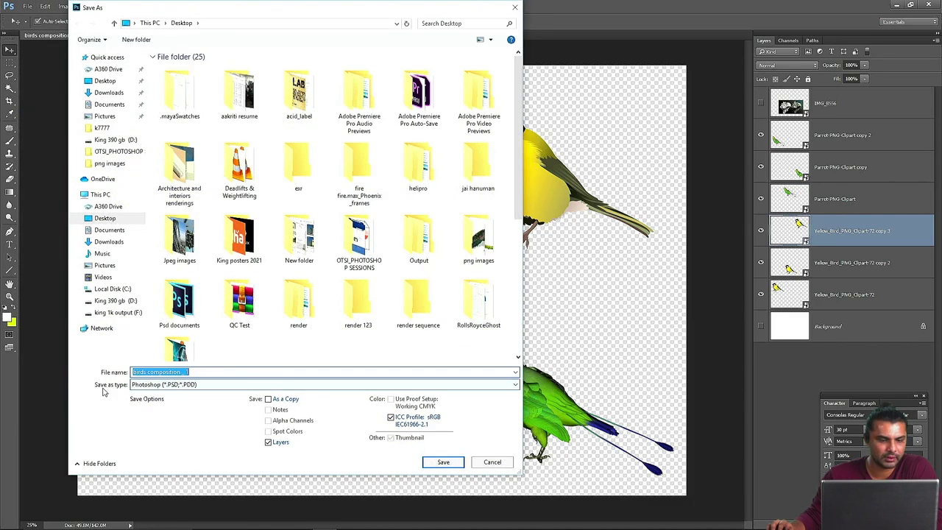
click(162, 388)
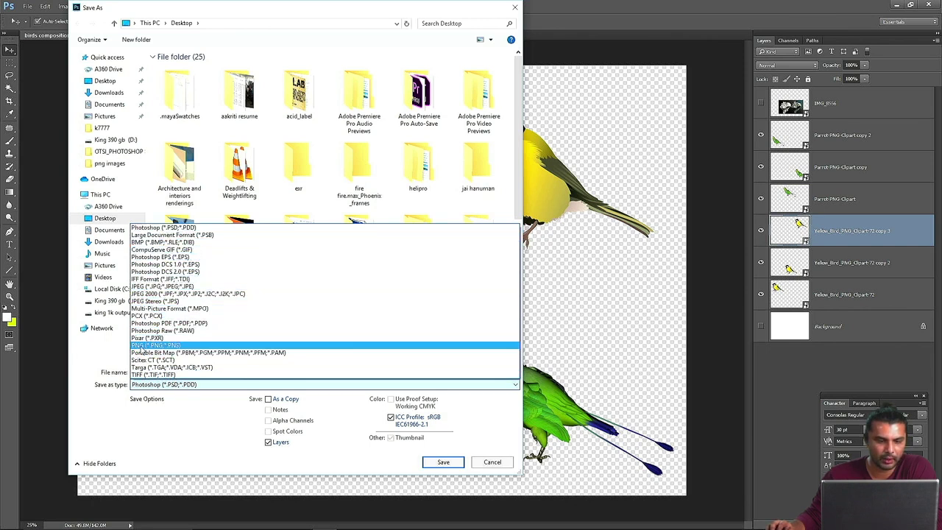
click(187, 346)
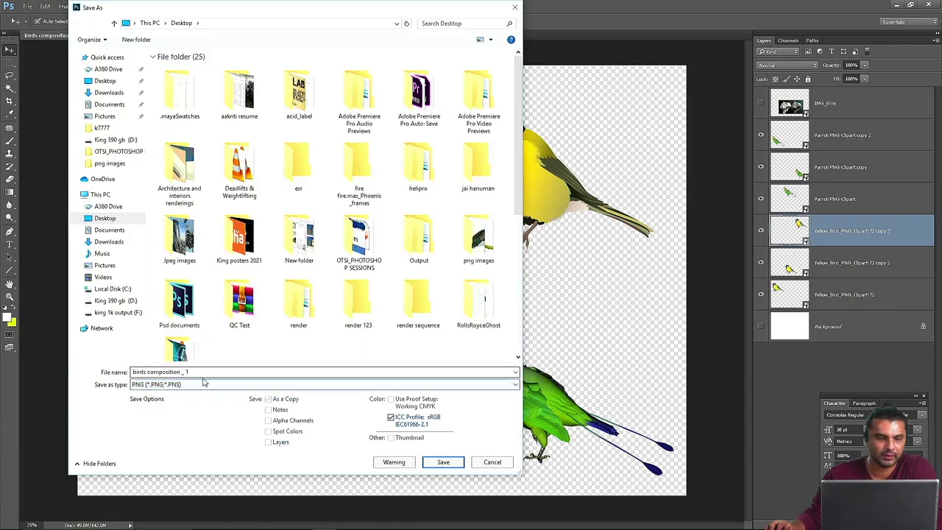
click(226, 372)
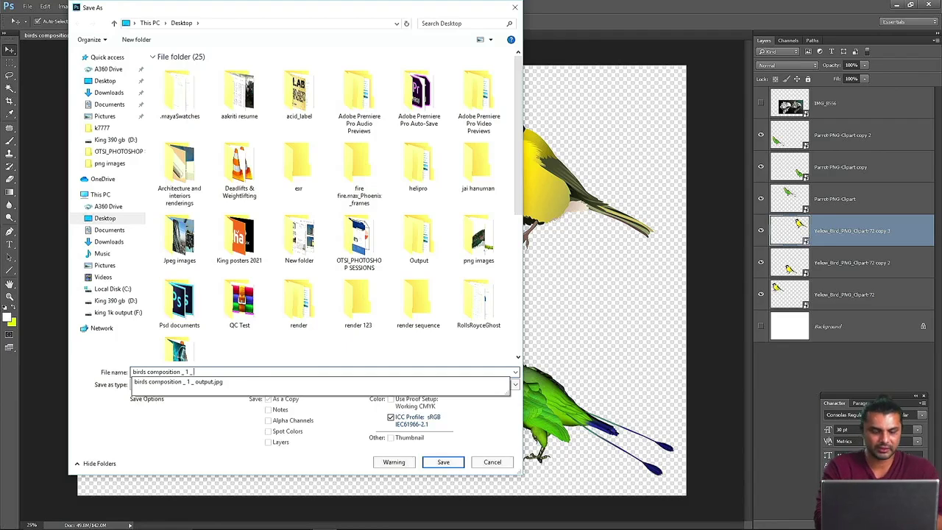
click(225, 372)
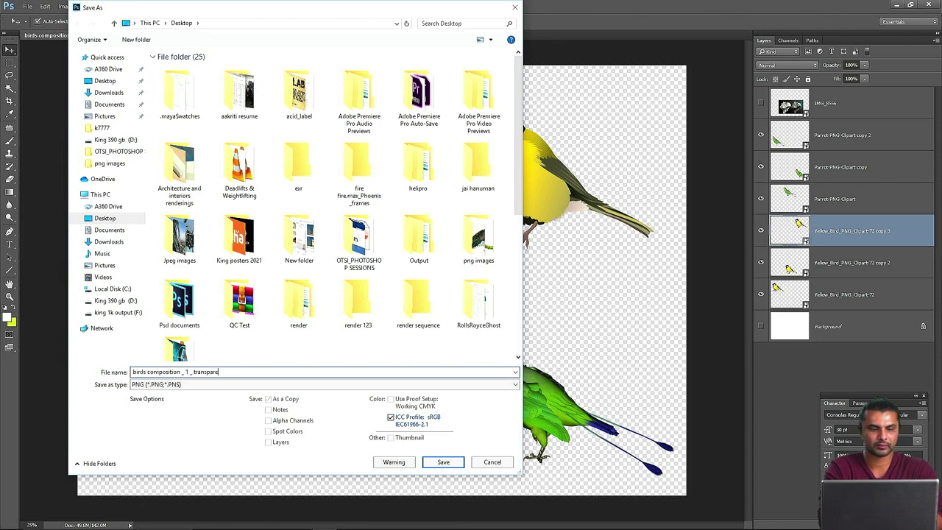
click(106, 81)
click(444, 462)
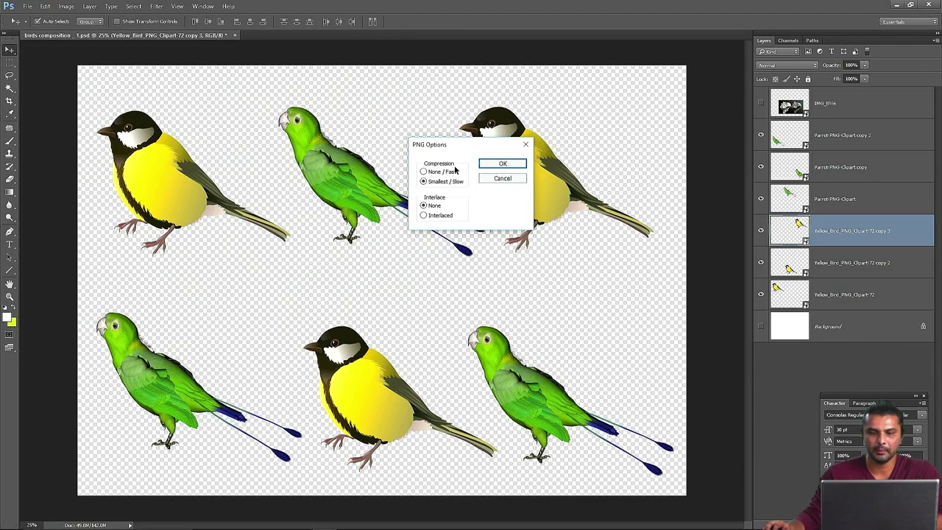
click(502, 164)
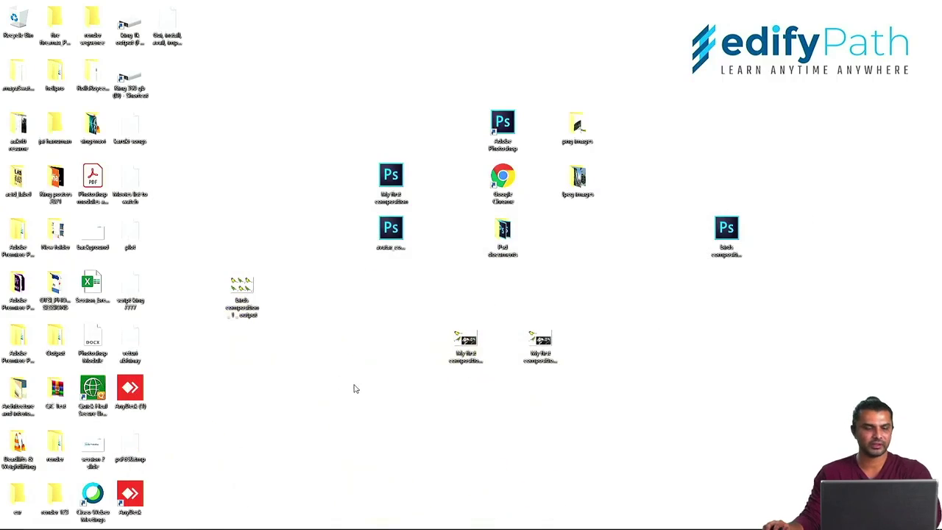
Step: Place the transparent PNG beside the JPEG output on the refreshed desktop and examine both files' details
right_click(246, 416)
click(264, 307)
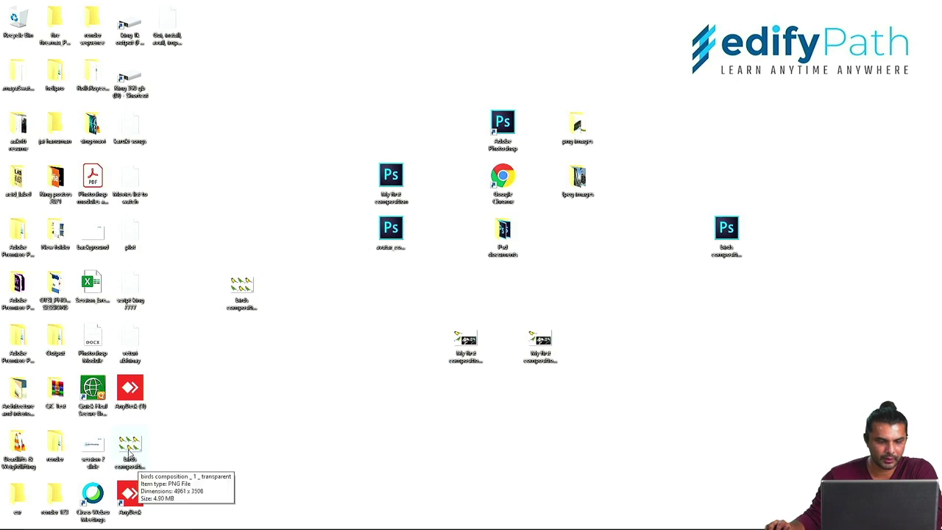
drag(132, 451, 282, 292)
click(243, 283)
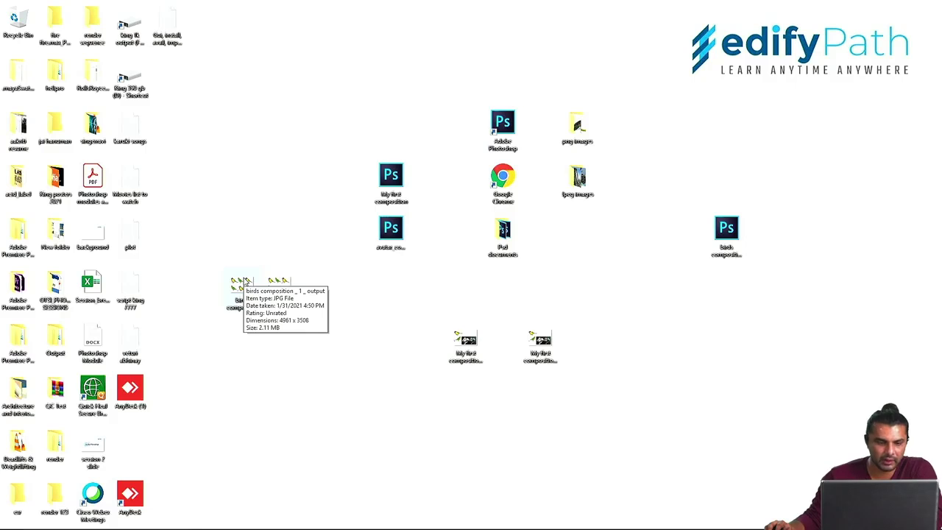
click(285, 289)
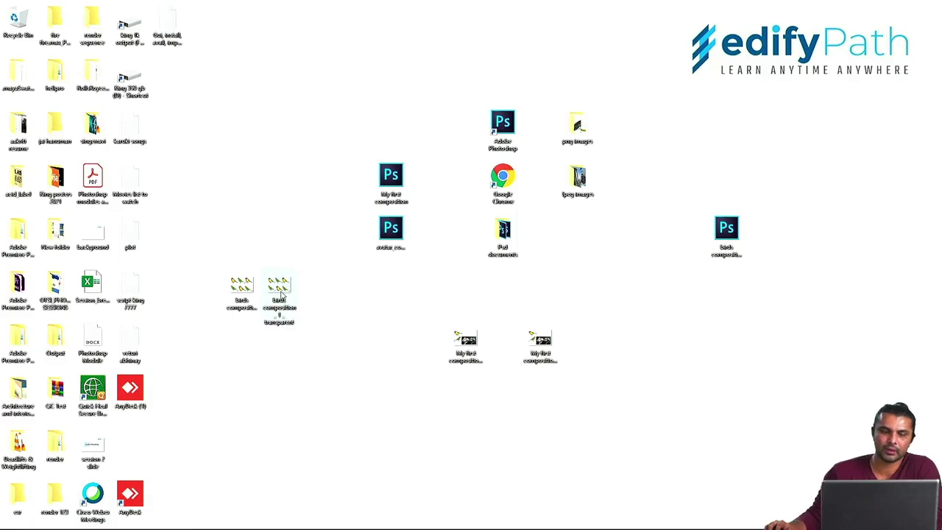
Step: View the transparent PNG in a maximized Photos window, and restore, narrow and move that window clear of the two exported files
double_click(282, 291)
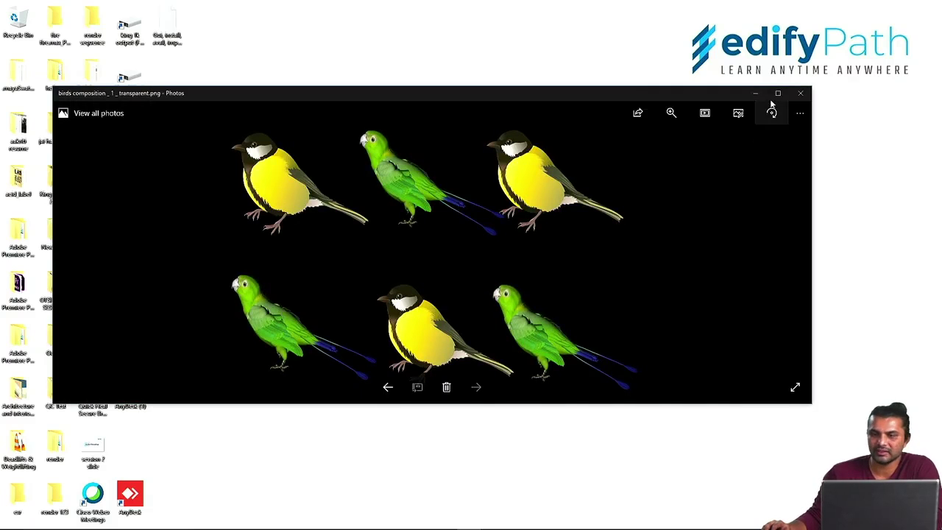
click(778, 94)
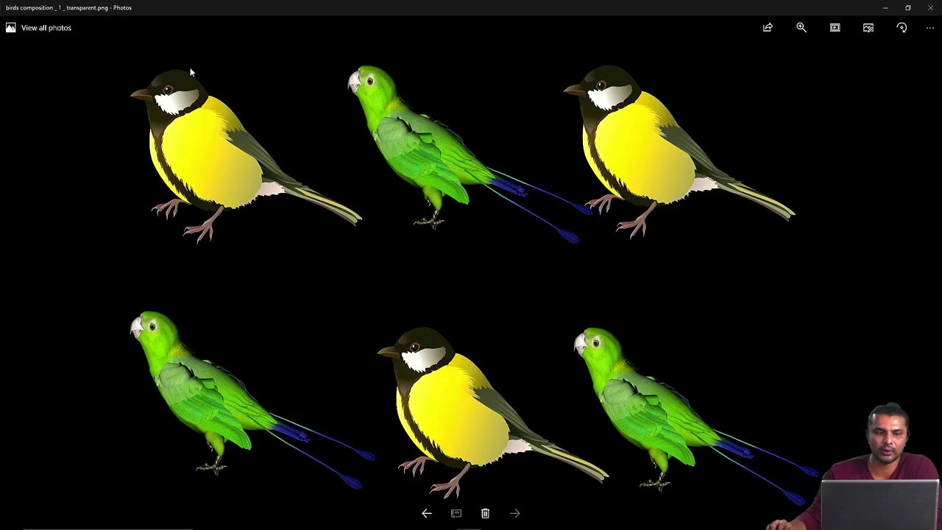
click(908, 8)
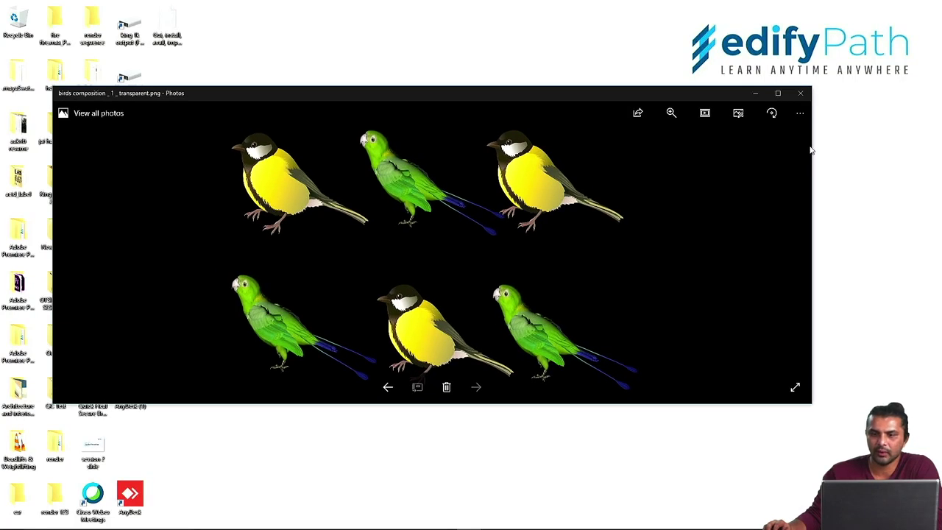
drag(816, 142, 459, 142)
drag(267, 99, 597, 98)
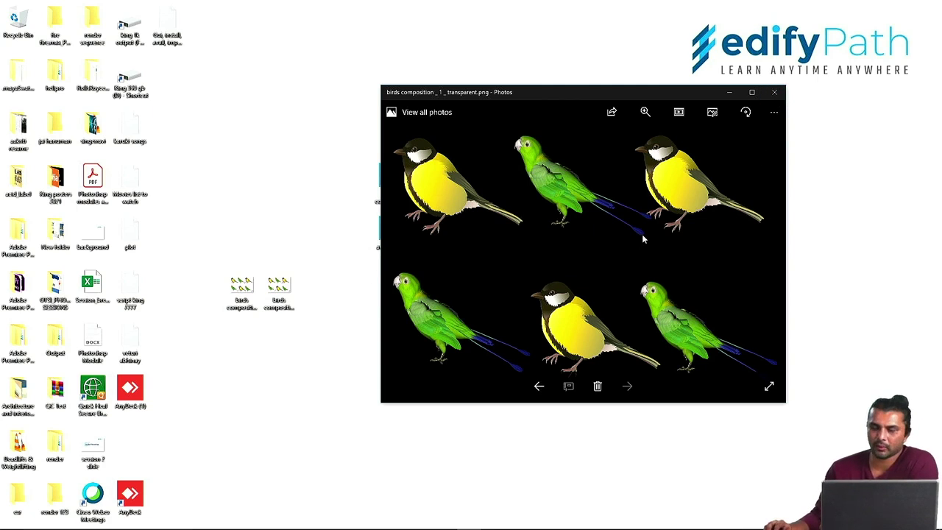
Step: Widen the Photos window showing the transparent PNG and view the JPEG output's file details on the desktop
click(307, 294)
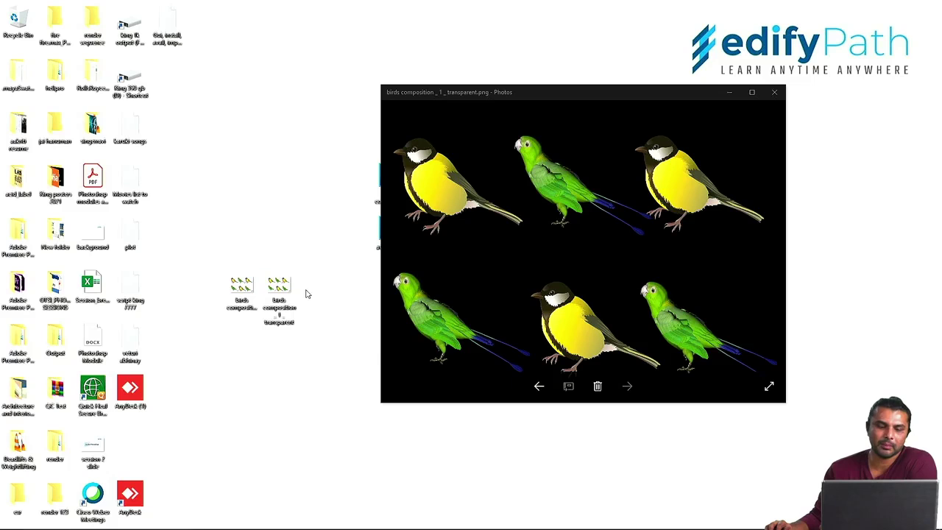
click(782, 125)
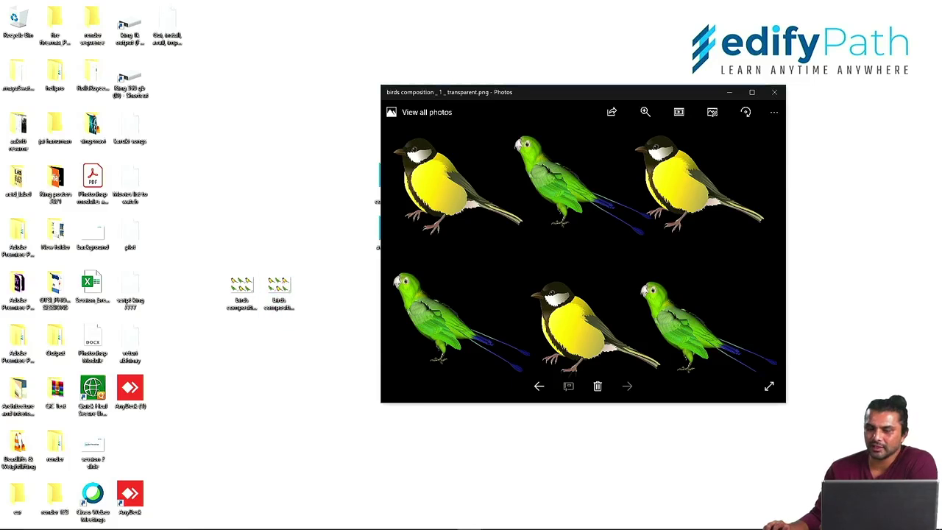
drag(786, 112, 908, 111)
click(243, 284)
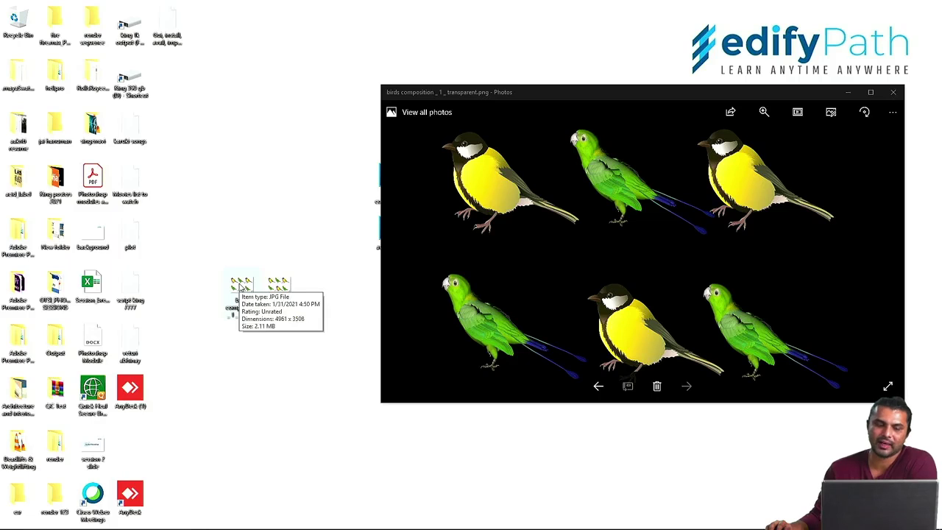
click(600, 210)
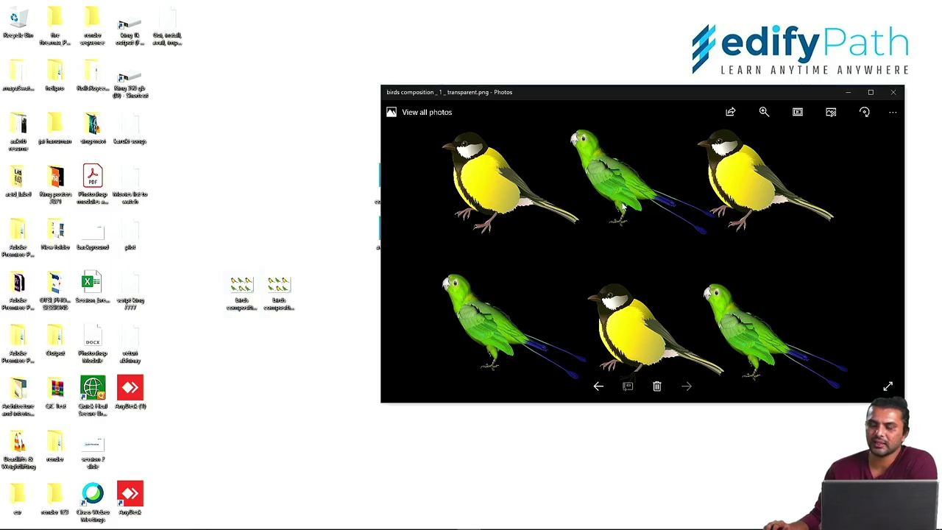
Step: Compare the JPEG and transparent PNG files on the desktop with the transparent PNG preview in Photos
click(267, 208)
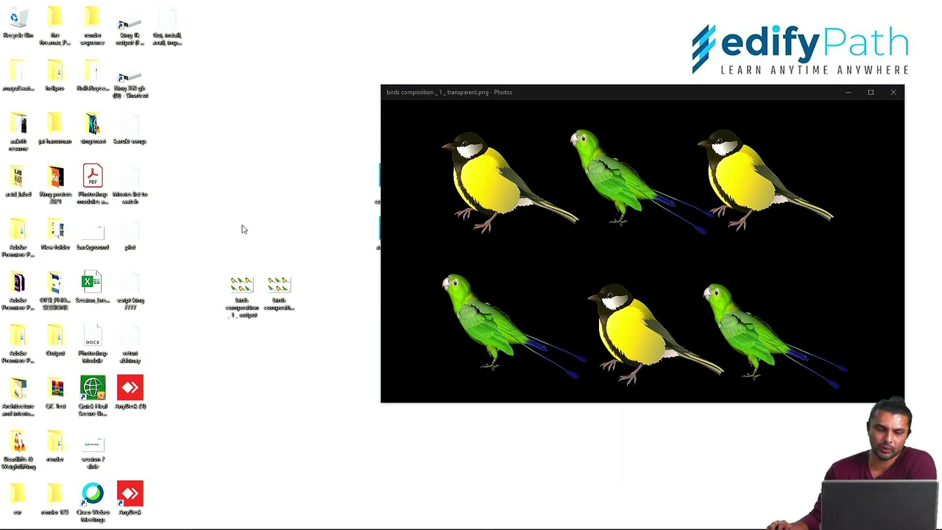
drag(204, 213, 331, 358)
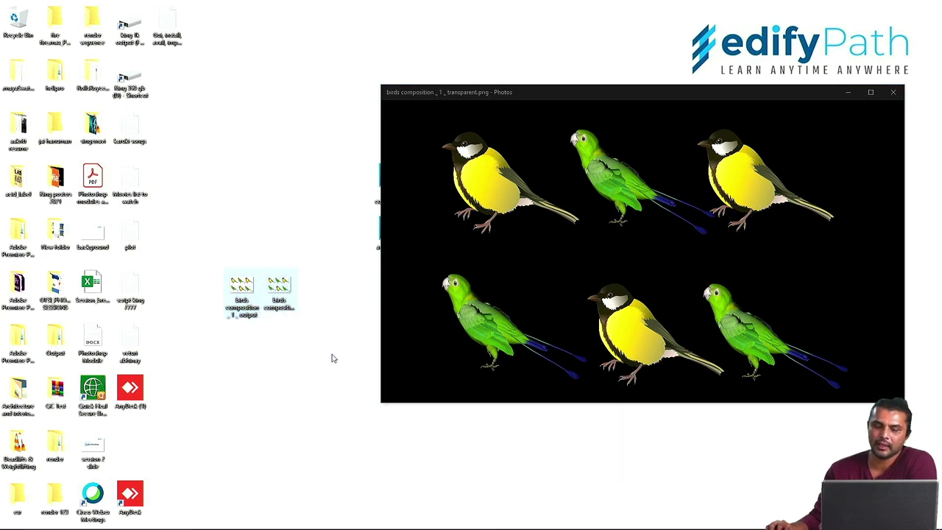
drag(329, 250, 200, 364)
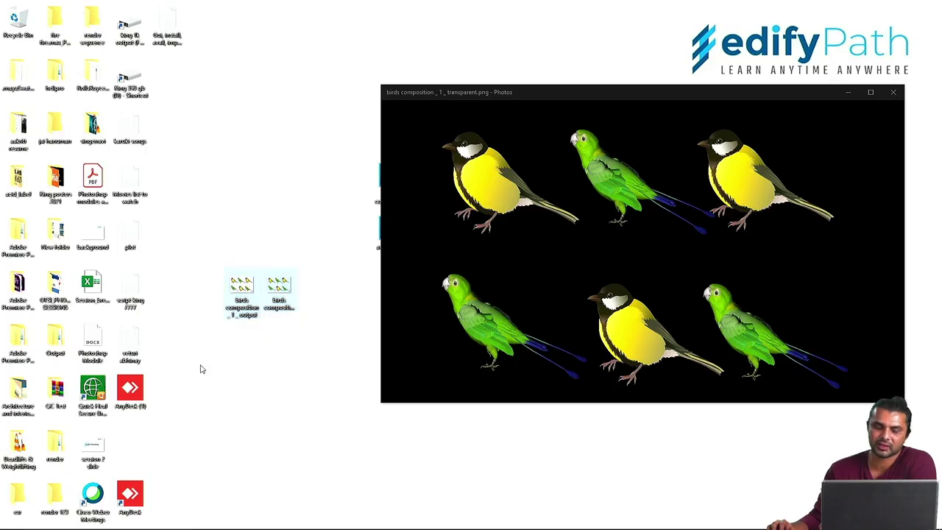
click(225, 375)
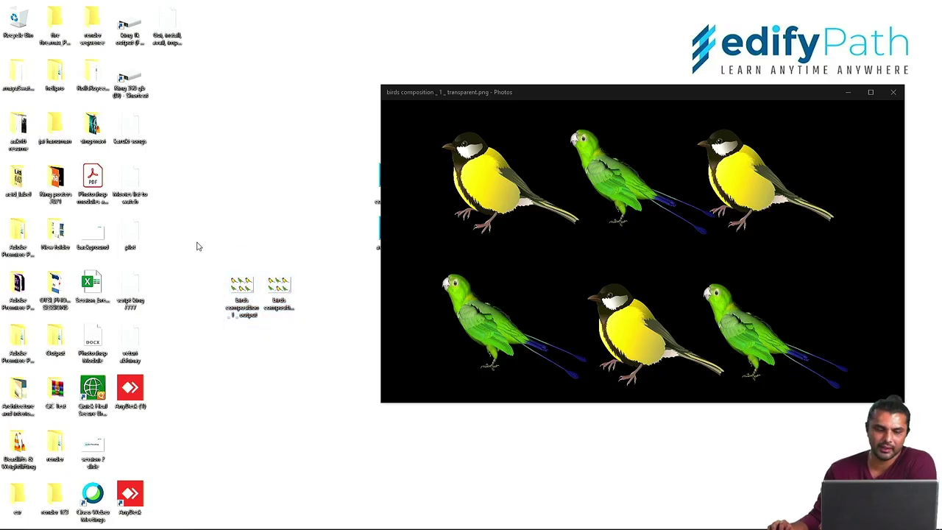
drag(197, 246, 306, 355)
click(306, 355)
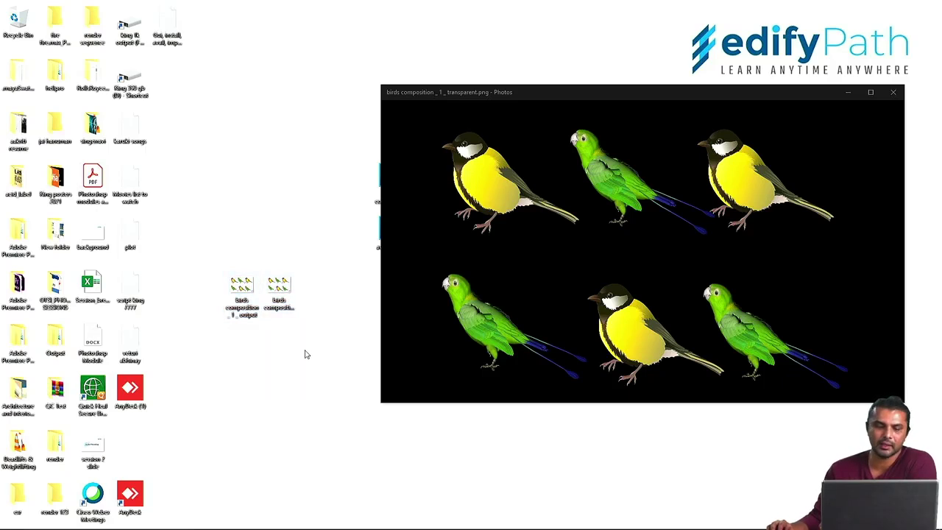
click(694, 282)
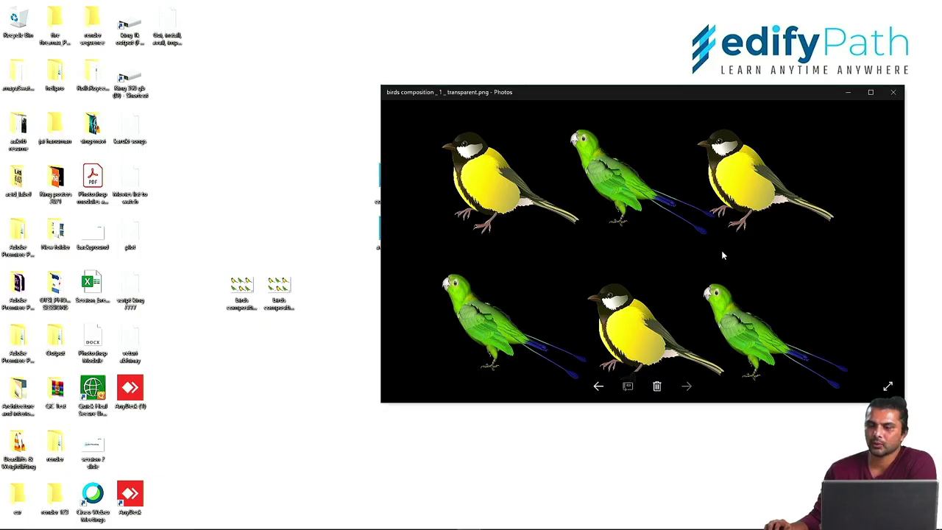
click(220, 354)
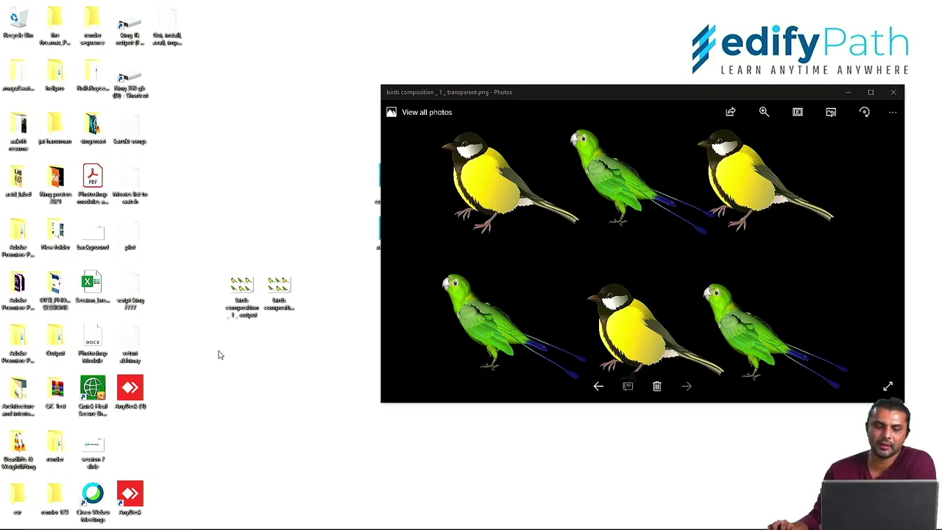
click(665, 218)
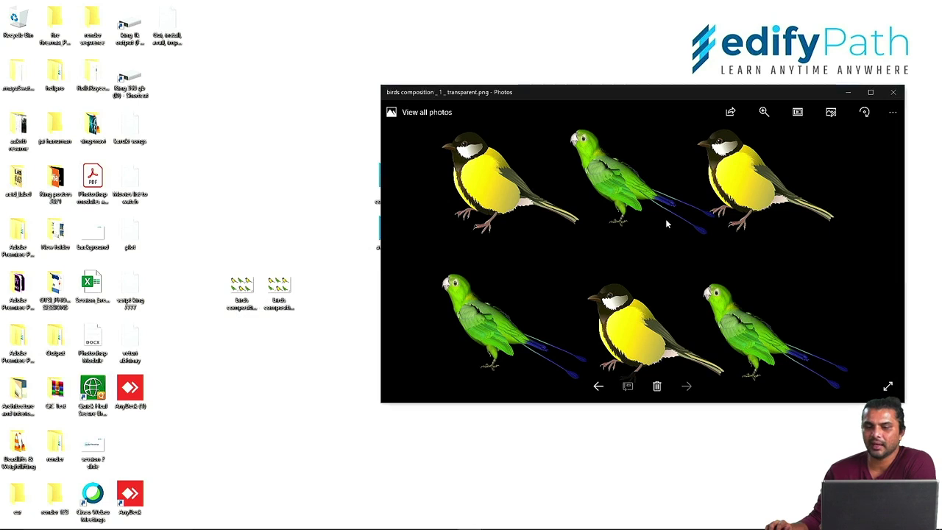
mouse_move(662, 223)
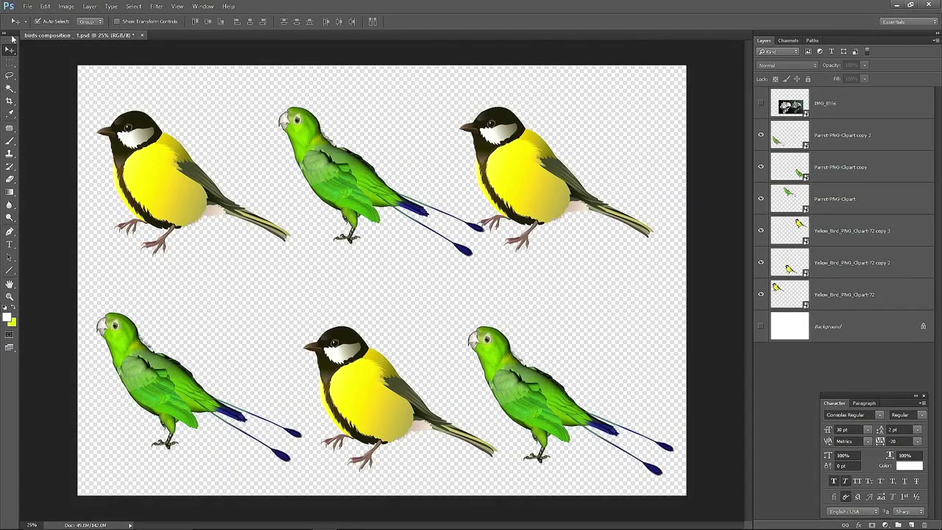
Step: Switch to Photoshop and undock the Tools and Layers panels so that both float over the workspace
mouse_move(11, 40)
mouse_down()
mouse_move(46, 62)
mouse_move(17, 43)
mouse_up()
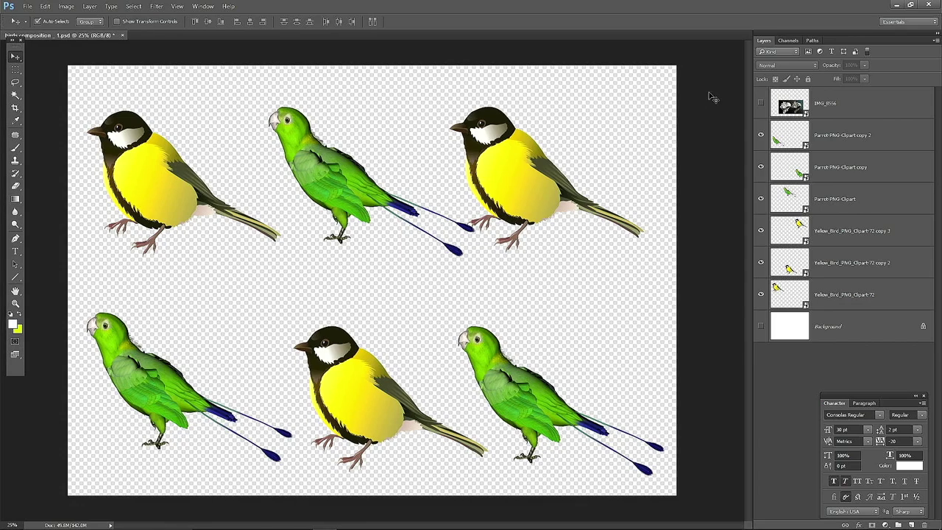
mouse_move(784, 40)
mouse_down()
mouse_move(777, 46)
mouse_move(795, 67)
mouse_move(789, 49)
mouse_up()
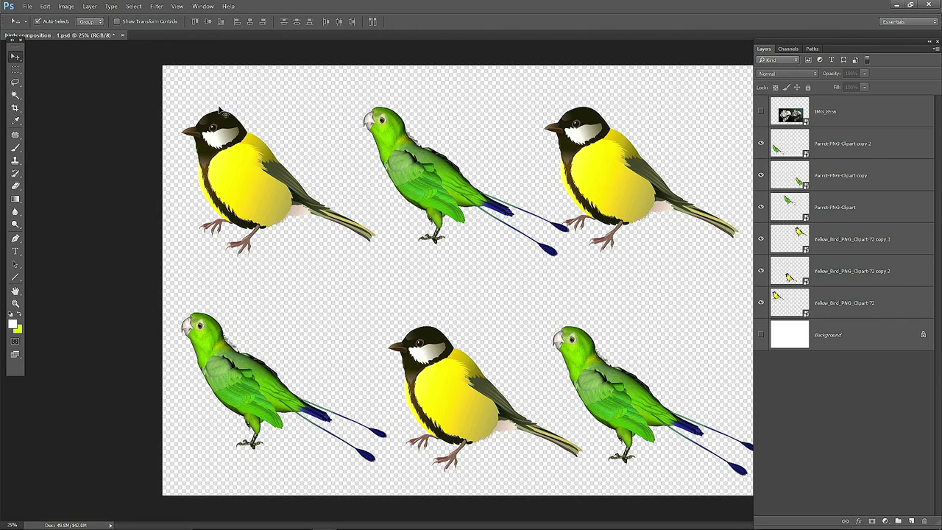
Step: Try to restore the default panel layout by applying the Essentials (Default) workspace
click(201, 6)
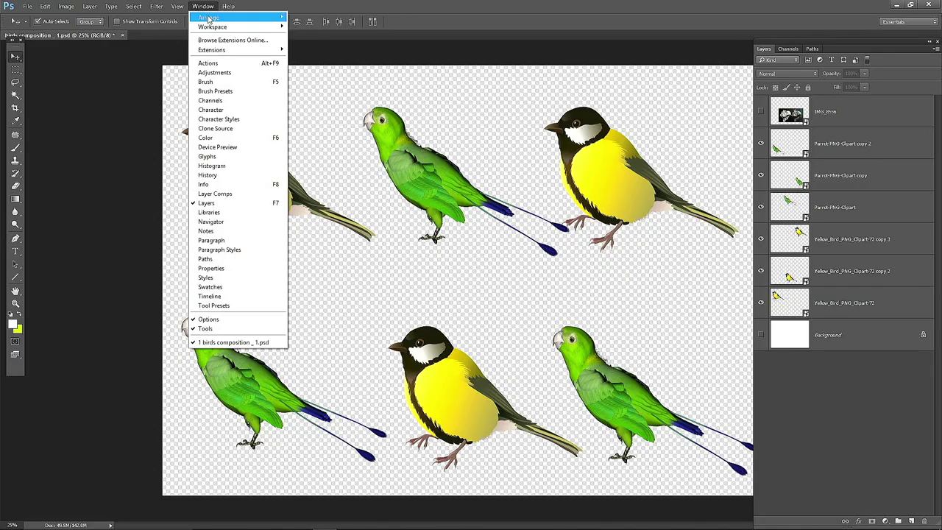
click(202, 7)
click(203, 7)
mouse_move(206, 19)
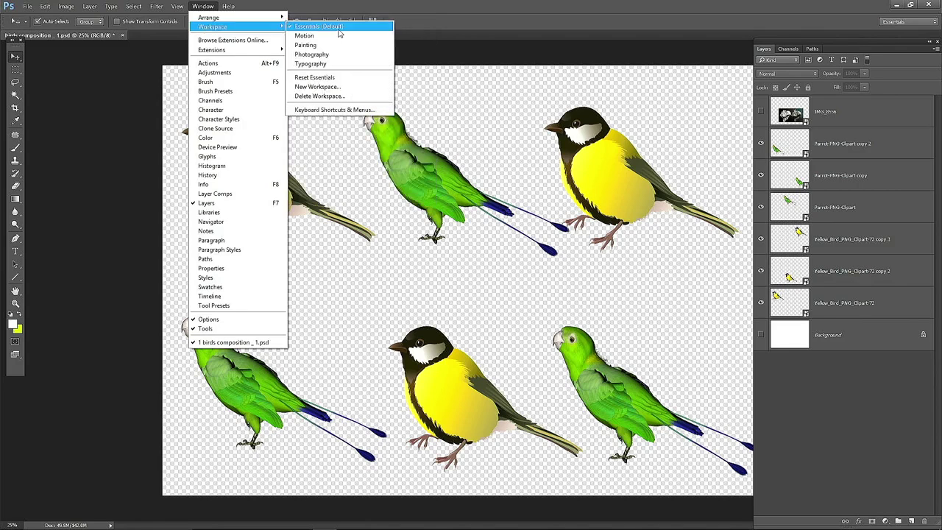
click(312, 27)
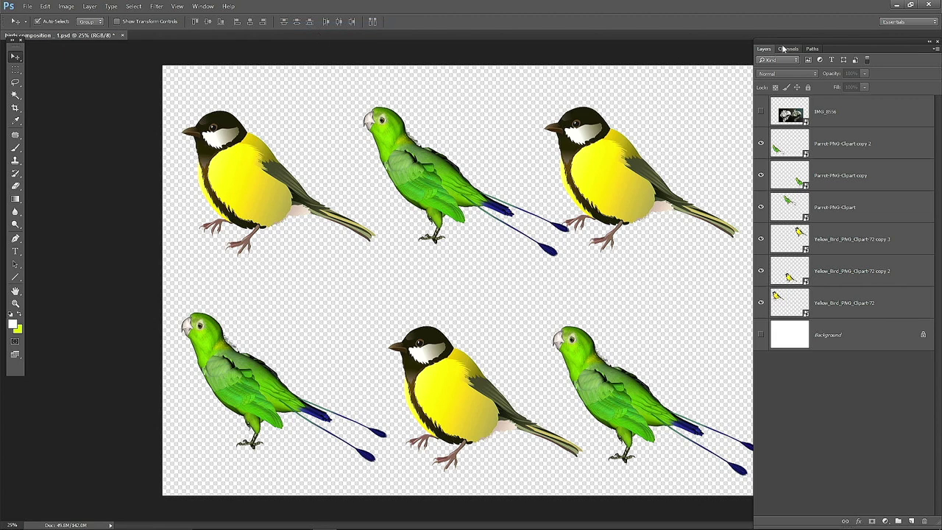
Step: Switch the panel layout to the Motion workspace
click(201, 7)
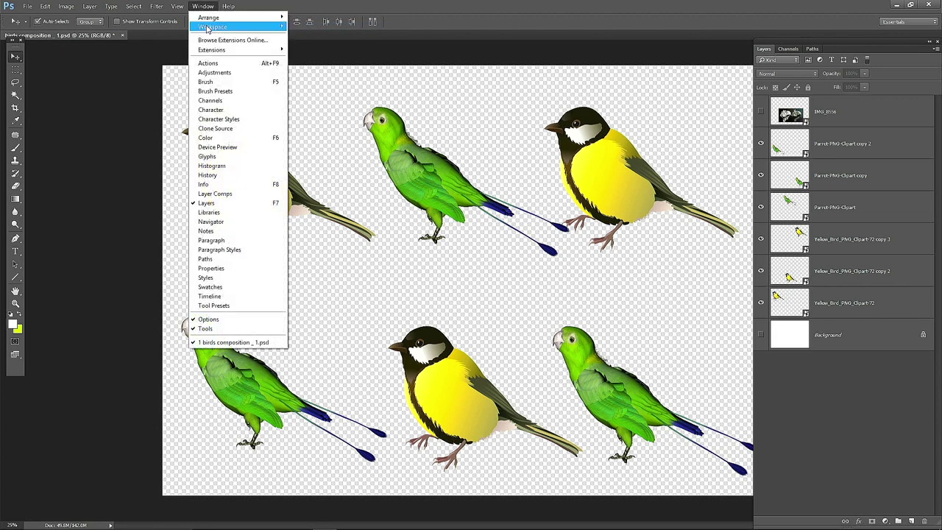
mouse_move(211, 26)
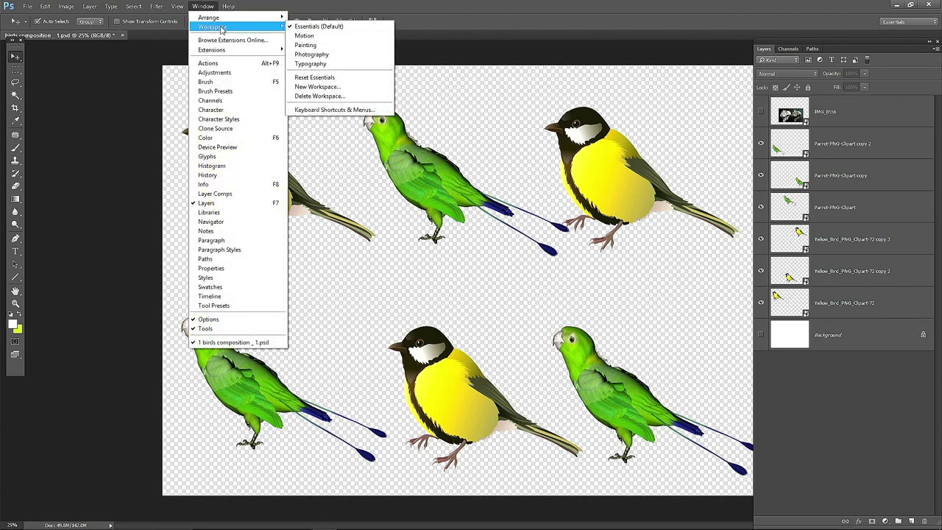
click(330, 37)
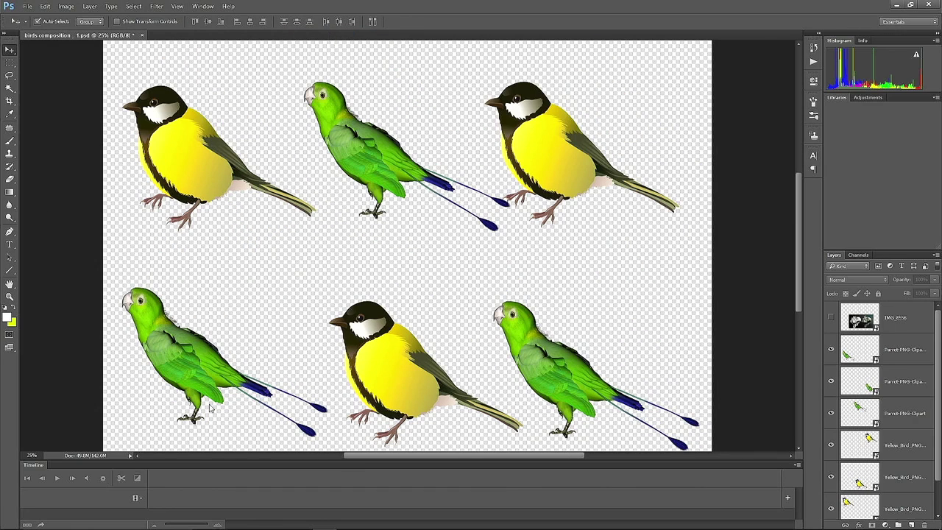
Step: Return from the Motion workspace to the Essentials (Default) workspace
click(204, 6)
click(203, 7)
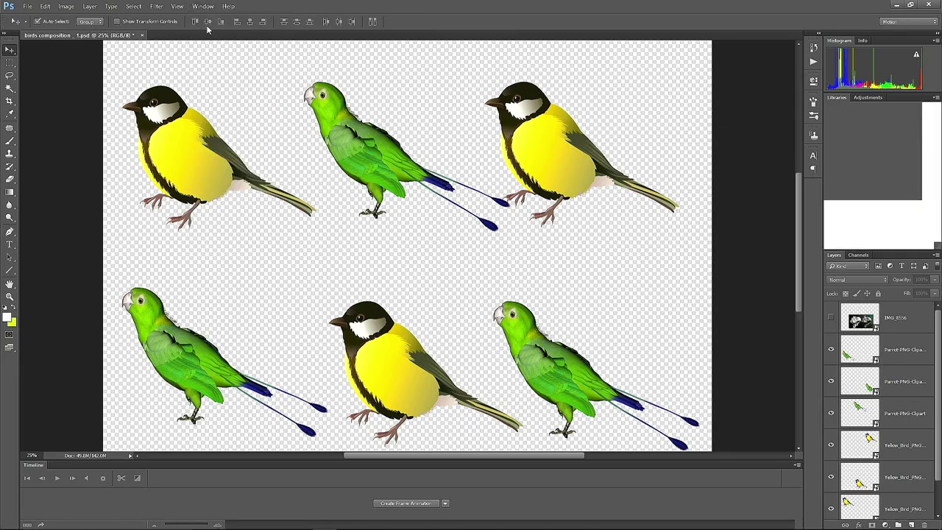
click(204, 7)
mouse_move(220, 26)
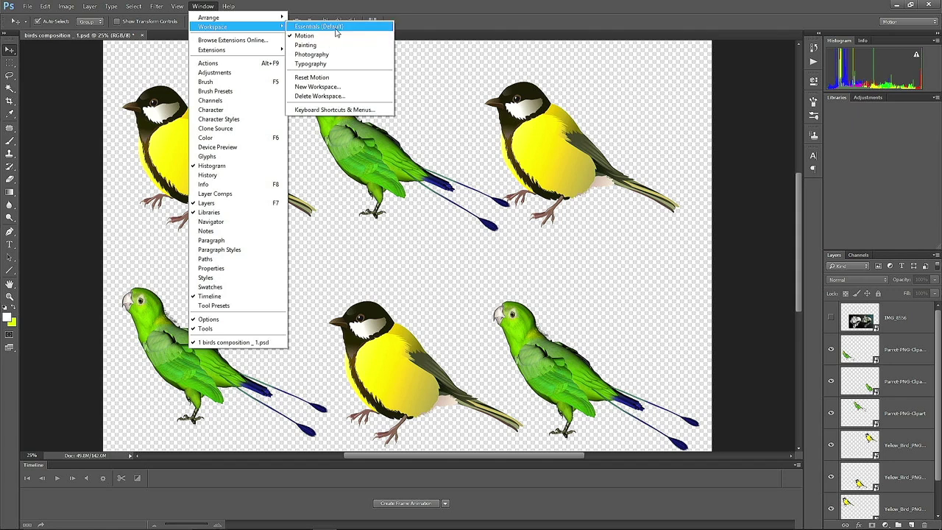
click(324, 27)
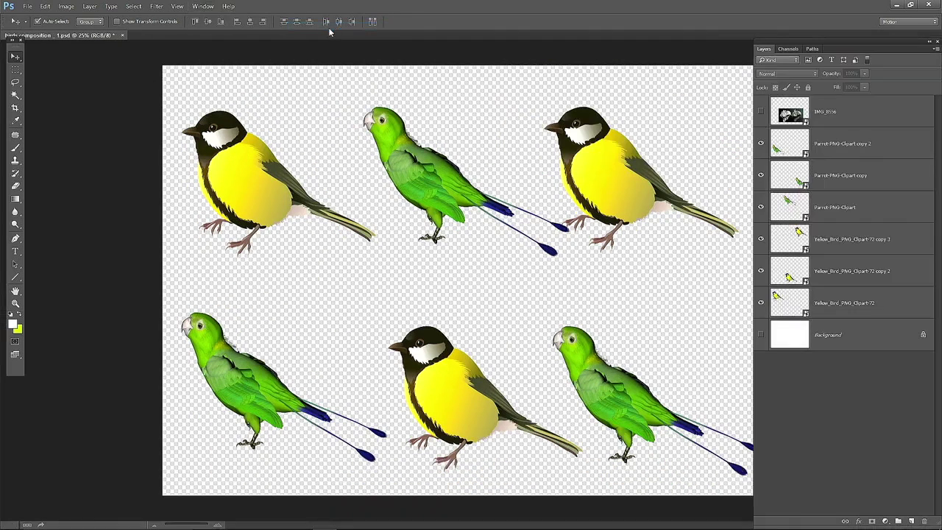
Step: Hide the Layers panel and display it again, repeating this a second time
click(204, 9)
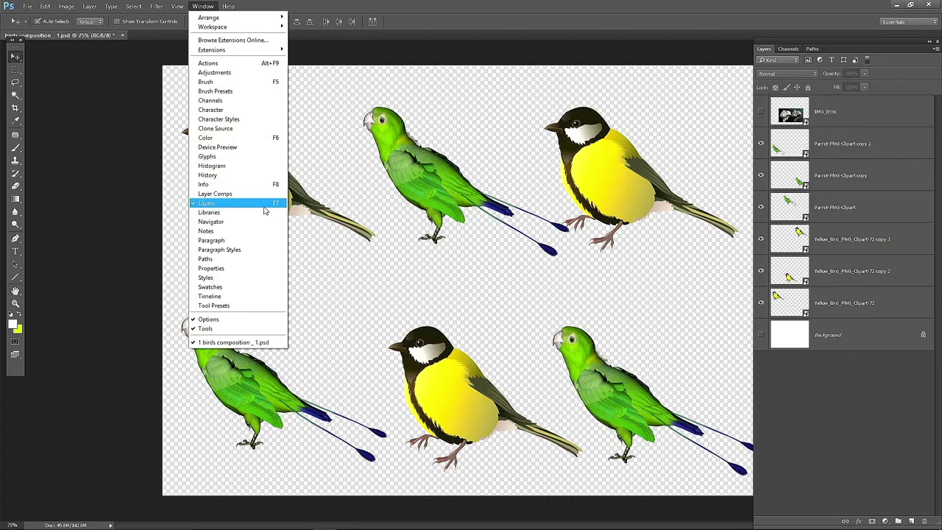
click(206, 203)
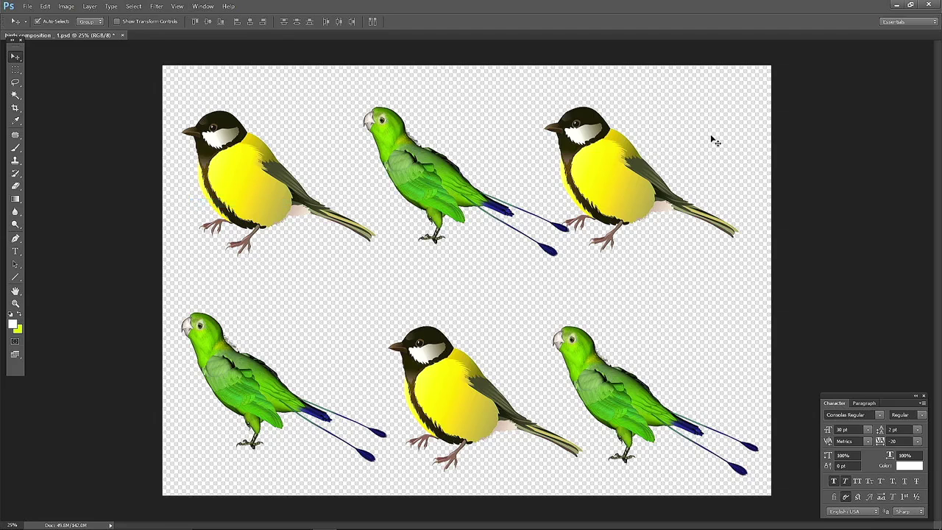
click(203, 6)
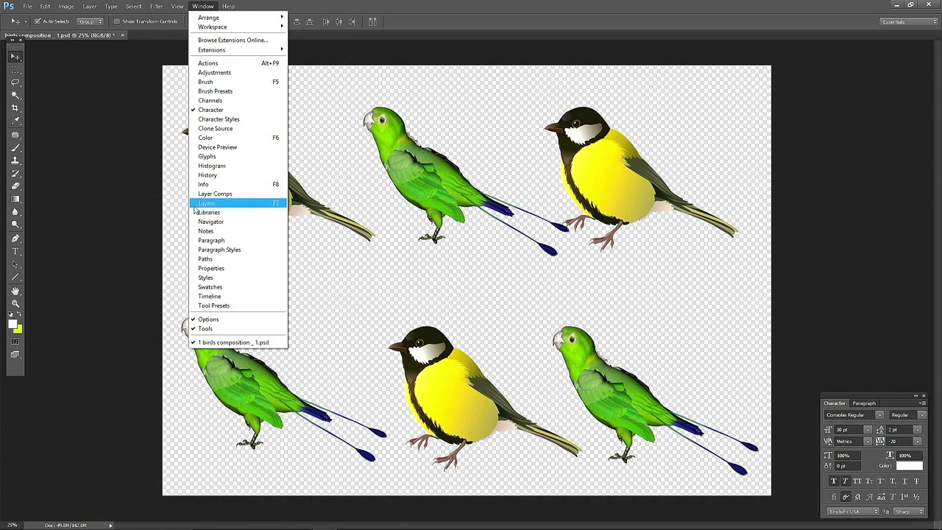
click(260, 209)
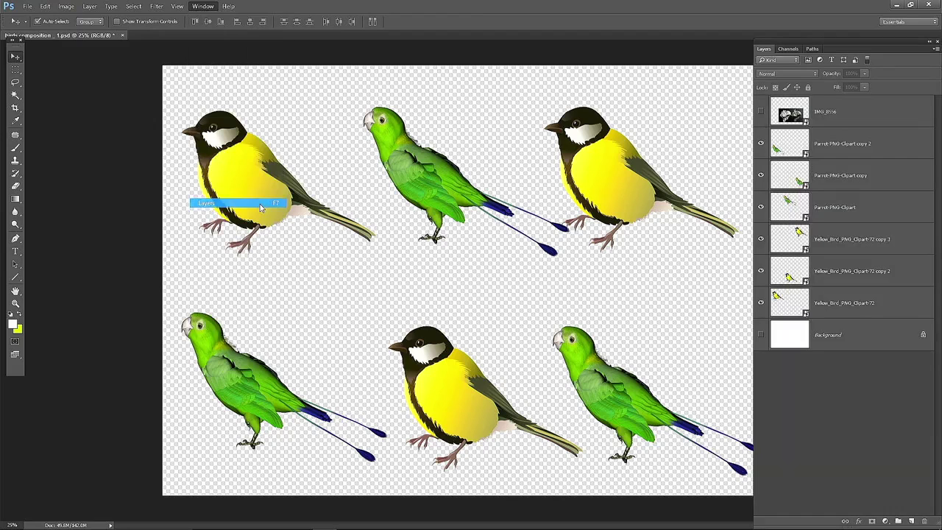
click(204, 5)
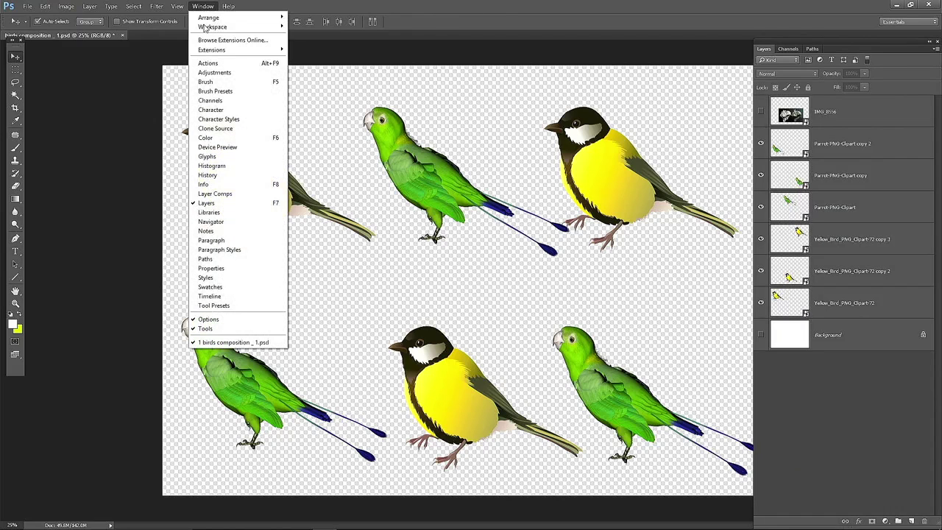
click(220, 202)
click(203, 6)
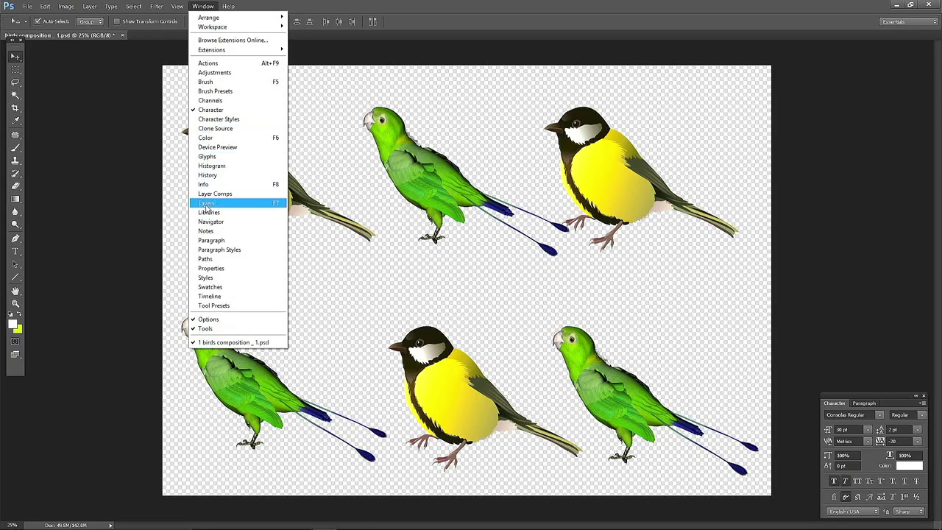
click(207, 204)
Step: Hide the Options bar above the document and display it again
click(203, 6)
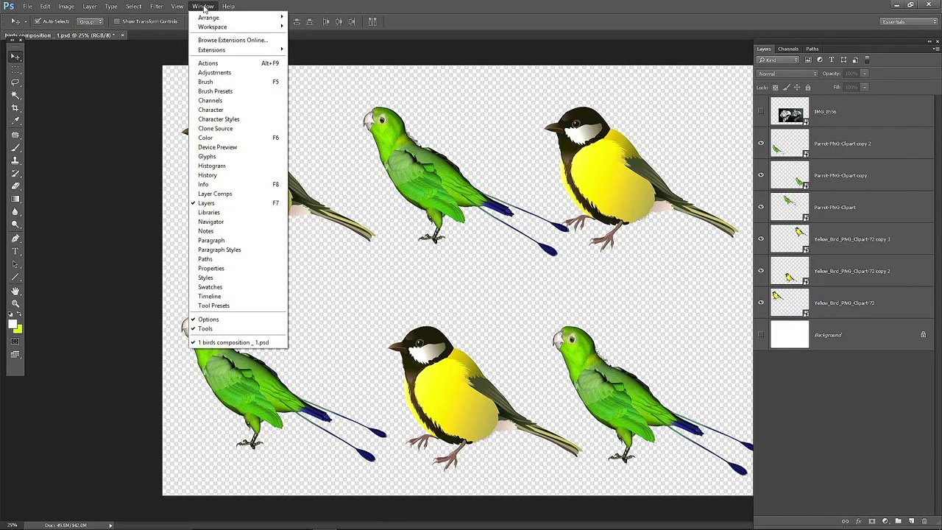
click(215, 321)
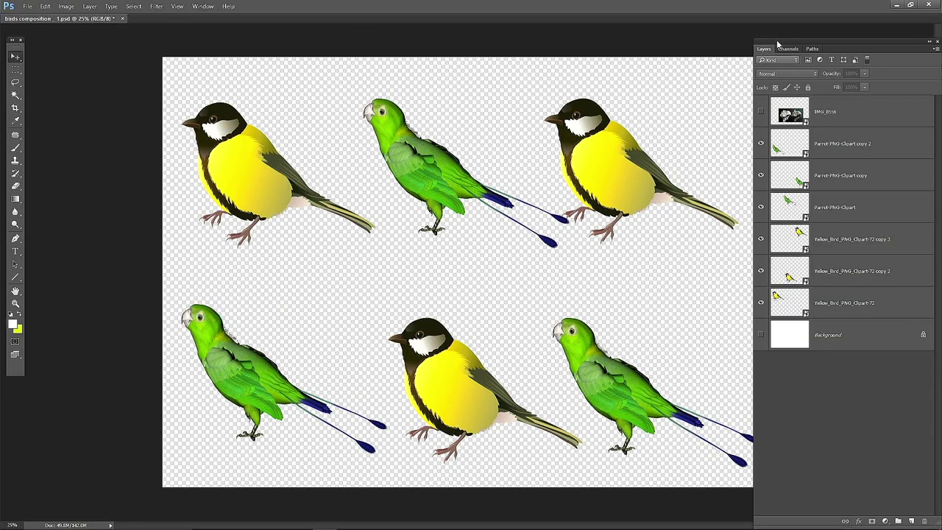
click(202, 6)
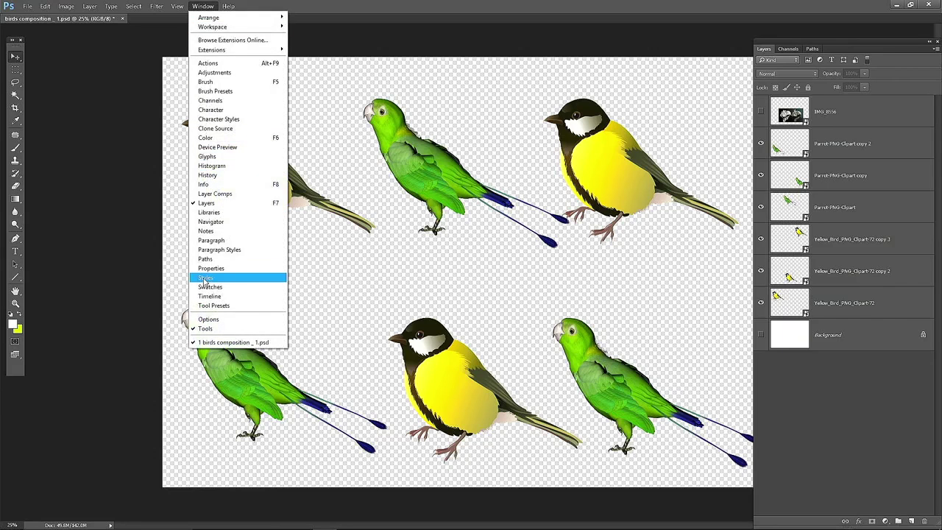
click(210, 319)
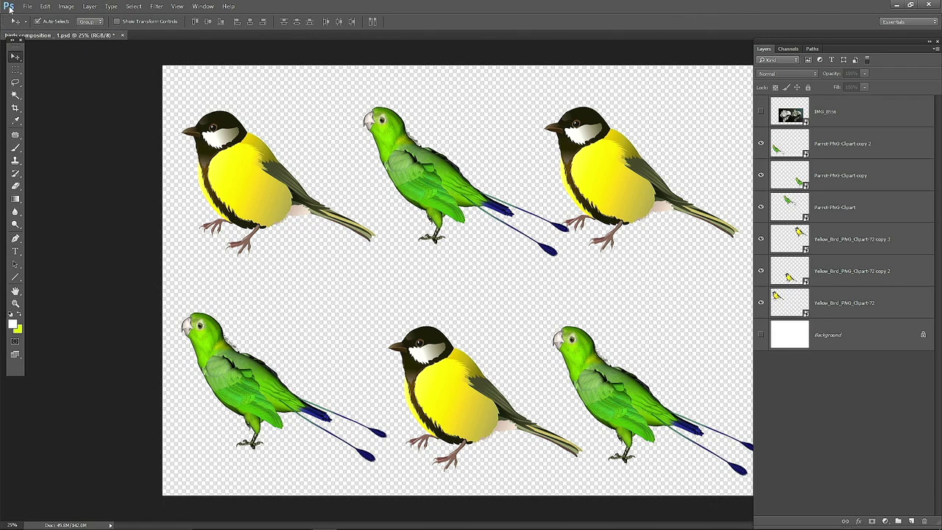
Step: Hide the Tools panel and display it again, doing this twice in a row
click(203, 7)
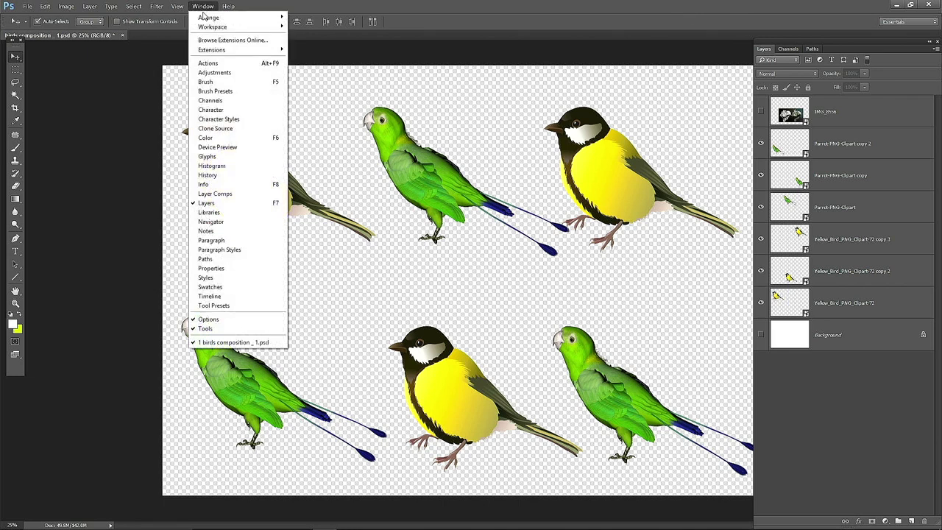
click(218, 329)
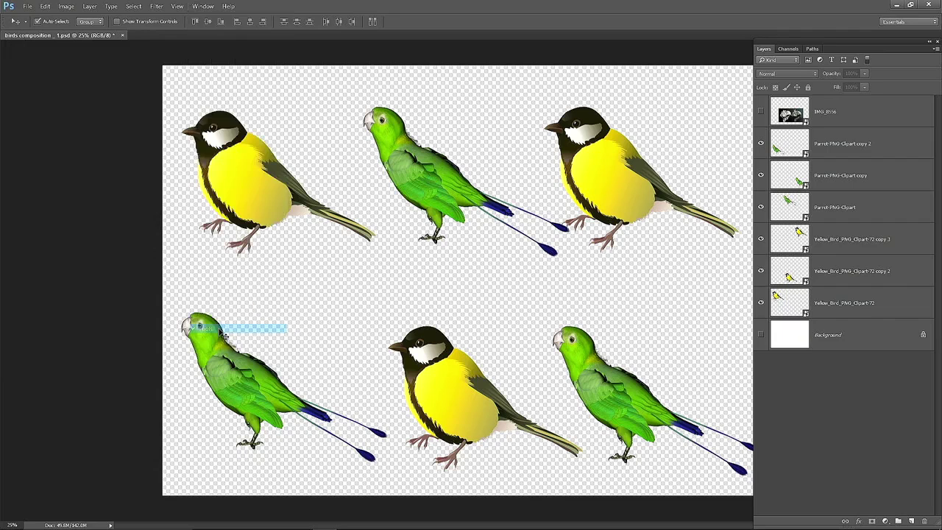
click(203, 7)
click(206, 329)
click(203, 6)
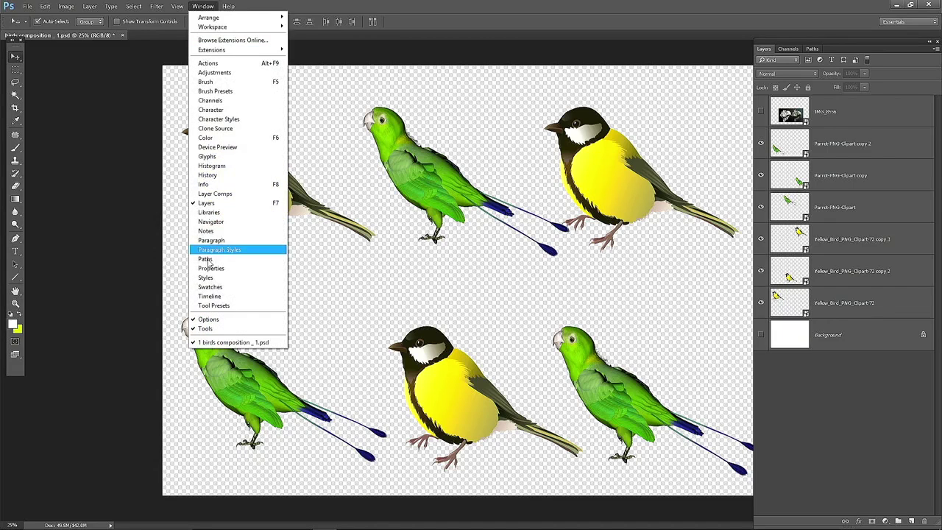
click(206, 328)
click(203, 7)
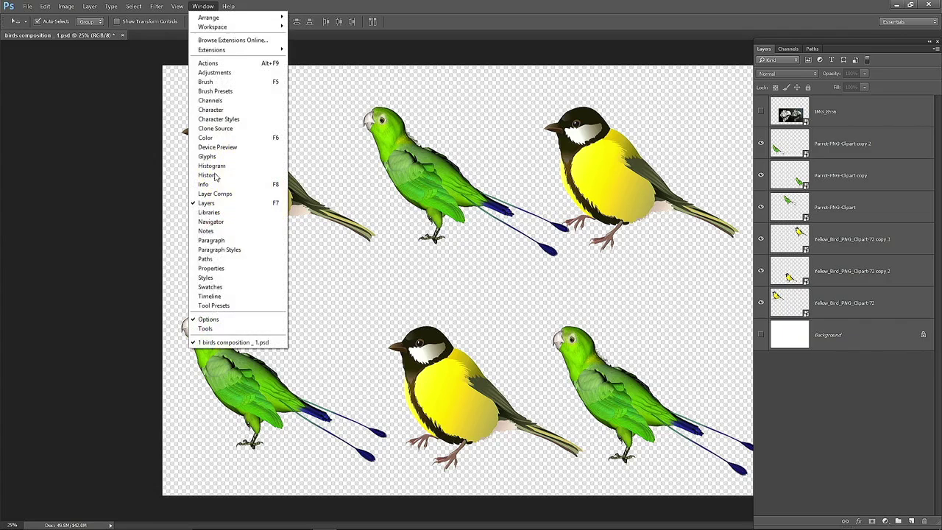
click(214, 328)
Step: Review the list of preset workspaces and choose Essentials (Default)
click(203, 6)
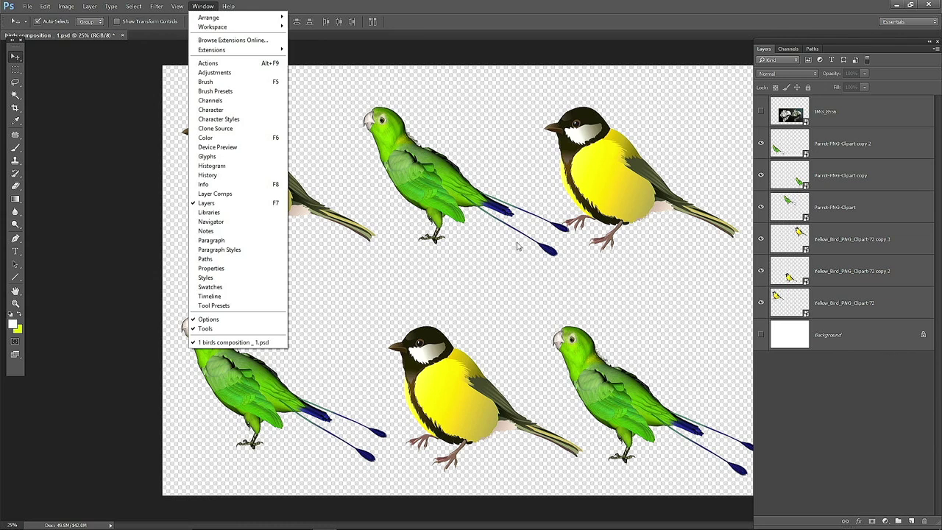
click(110, 88)
click(201, 6)
mouse_move(213, 26)
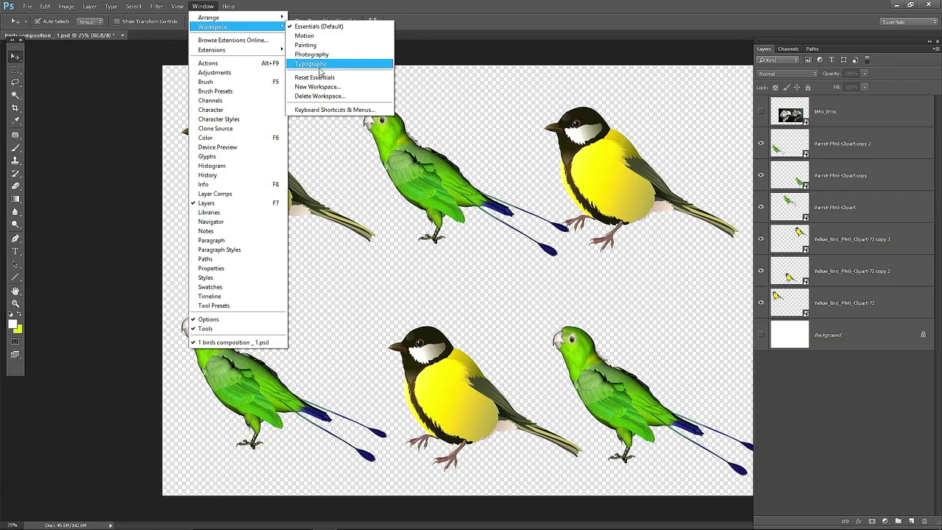
click(319, 26)
Step: Hide the Layers panel and display it again, and do the same with the Tools panel
click(202, 6)
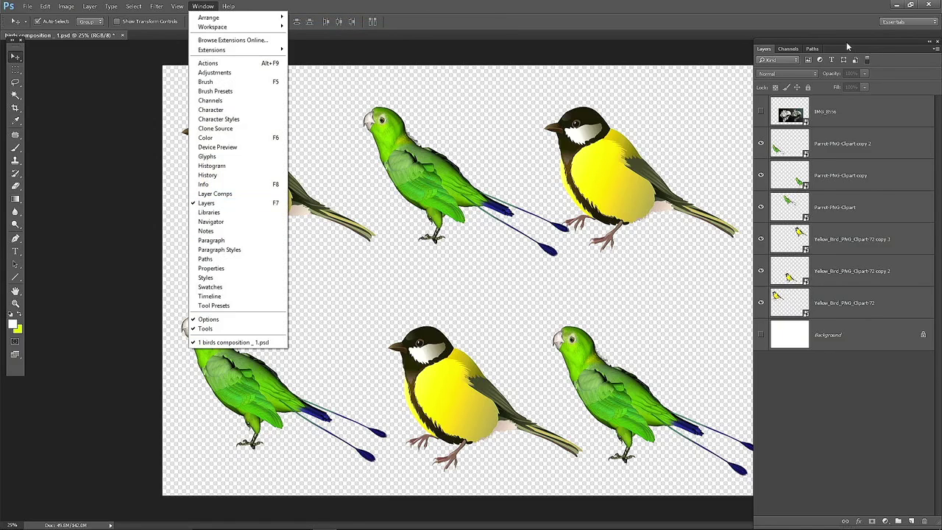
click(216, 203)
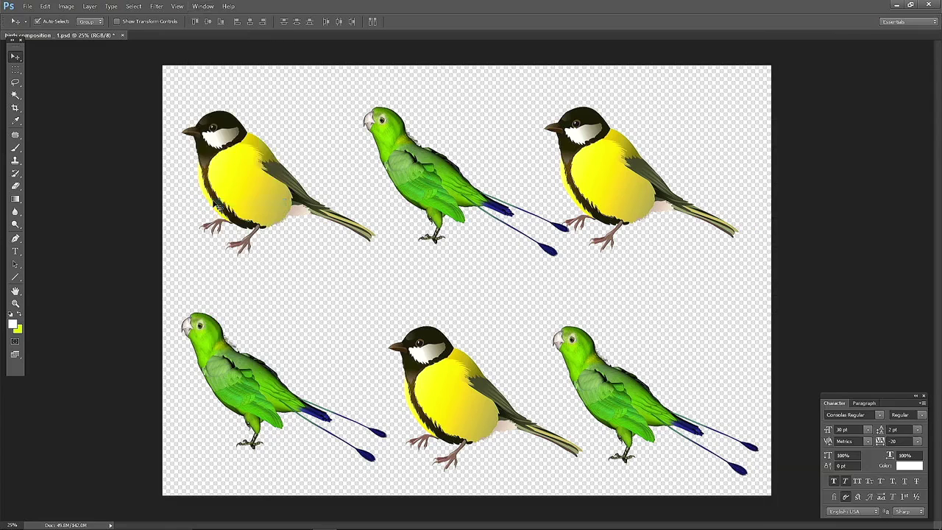
click(210, 8)
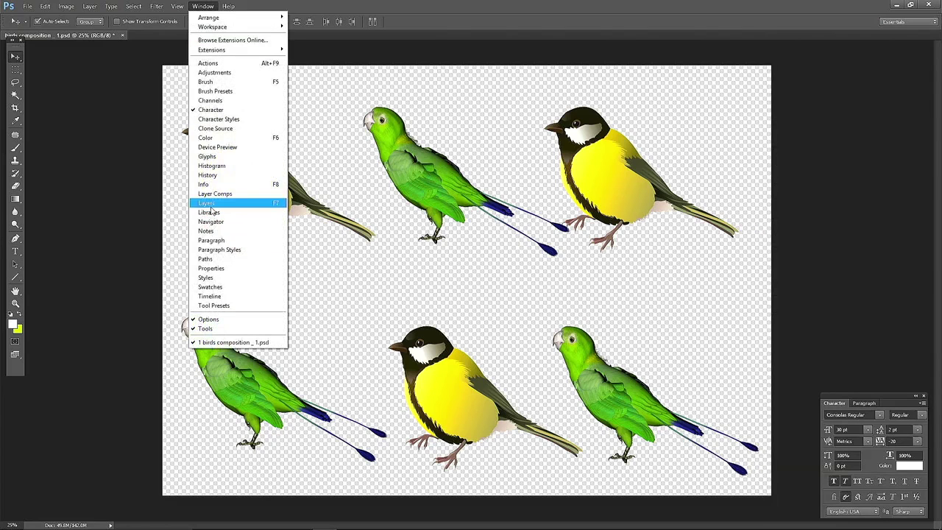
click(211, 206)
click(203, 7)
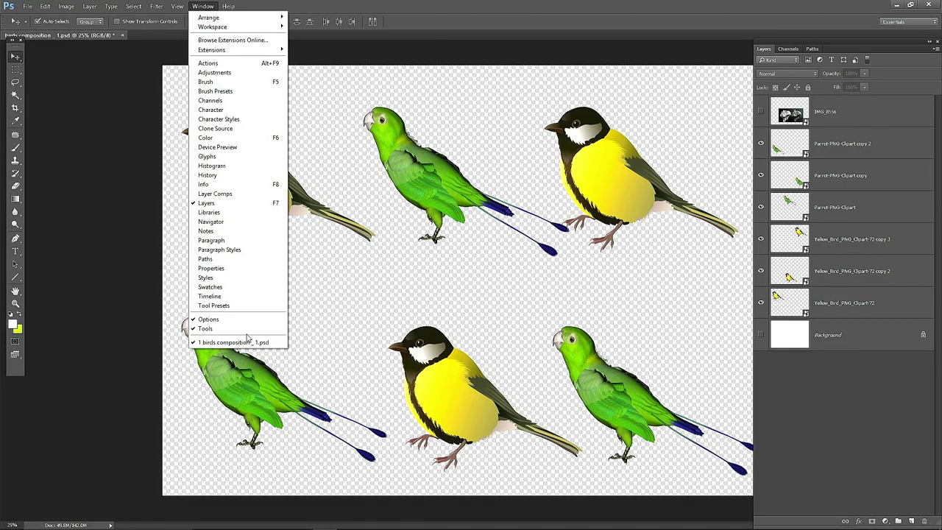
click(203, 6)
click(207, 328)
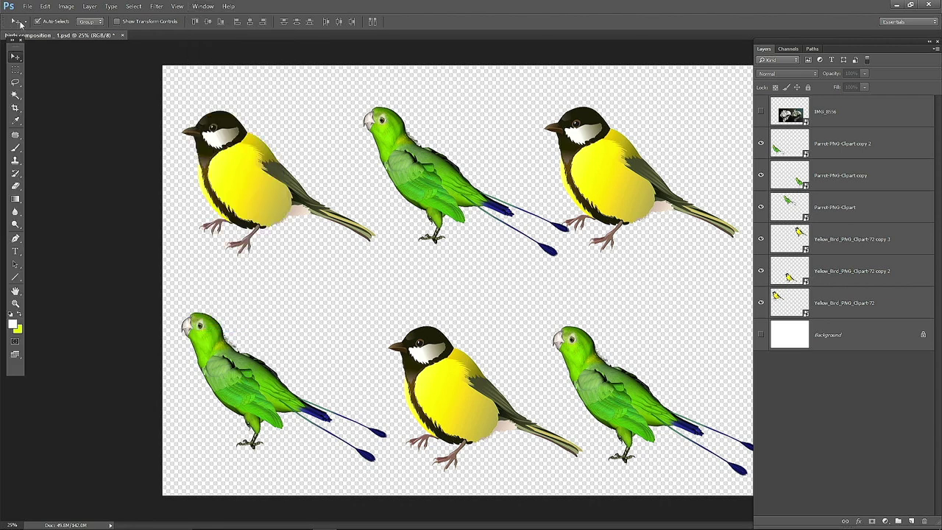
Step: Turn off the Options bar above the document and restore it
click(203, 6)
click(220, 319)
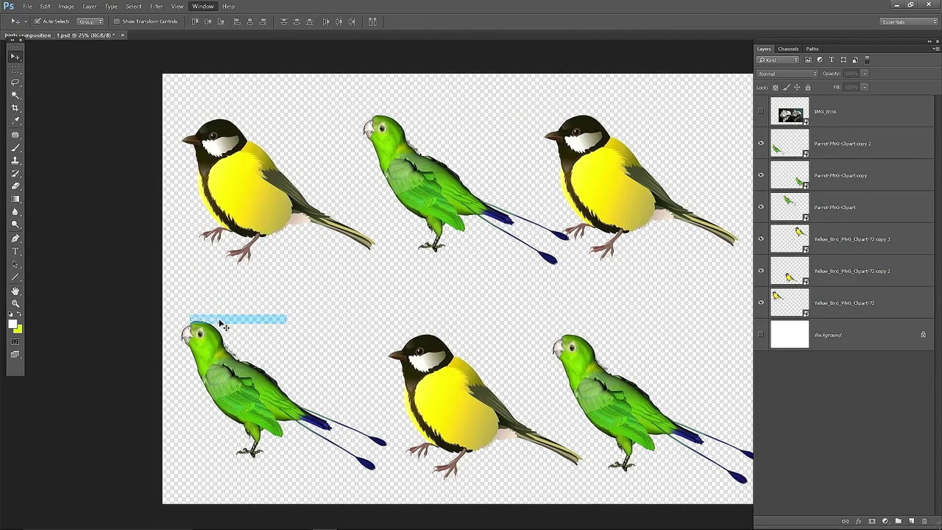
click(203, 6)
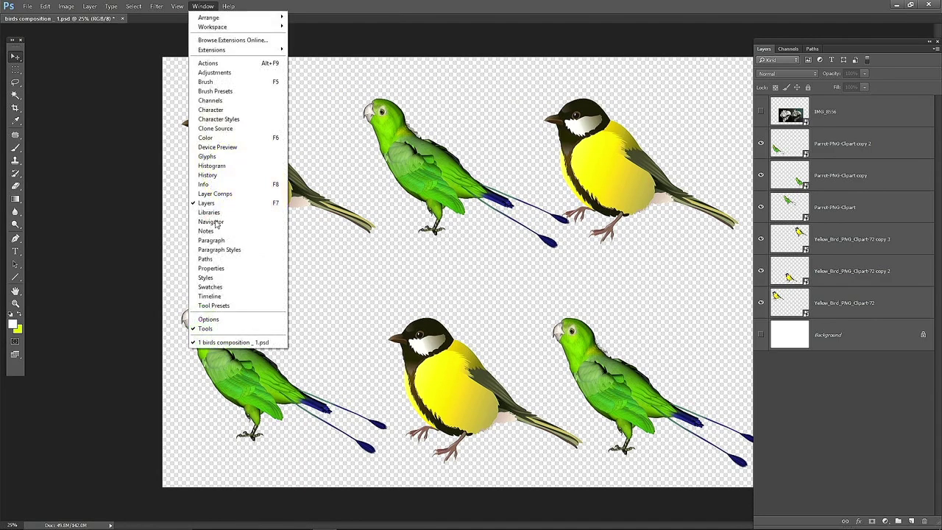
click(209, 319)
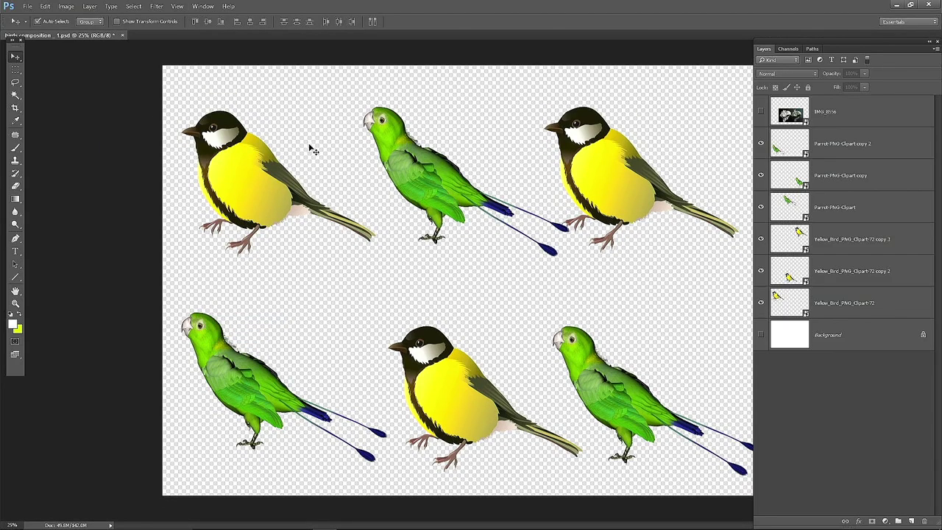
Step: Dock the floating Tools panel along the workspace's left edge and close birds composition _ 1.psd, saving its changes
drag(13, 44, 3, 46)
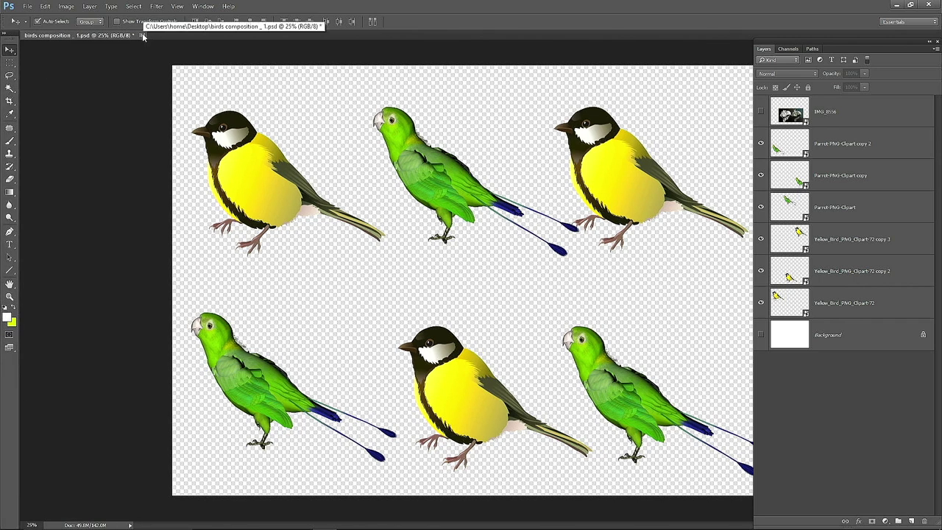
click(143, 35)
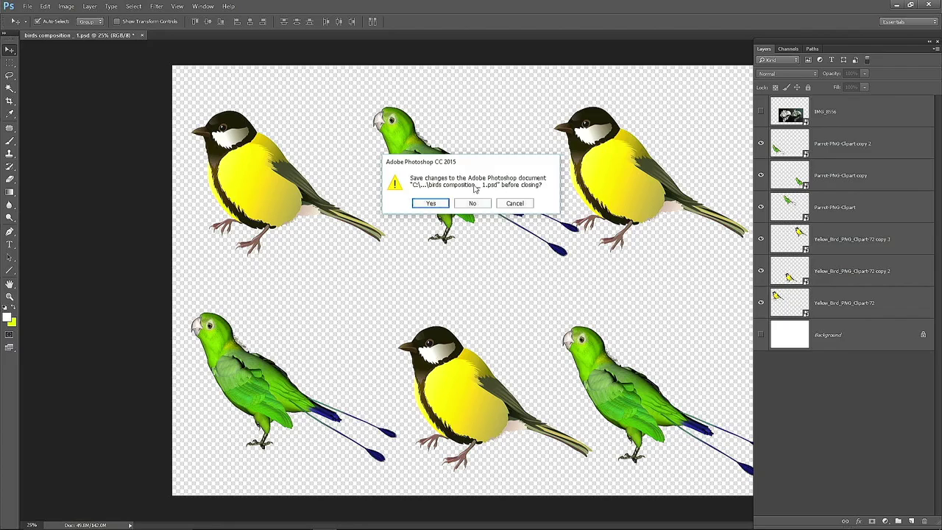
click(431, 204)
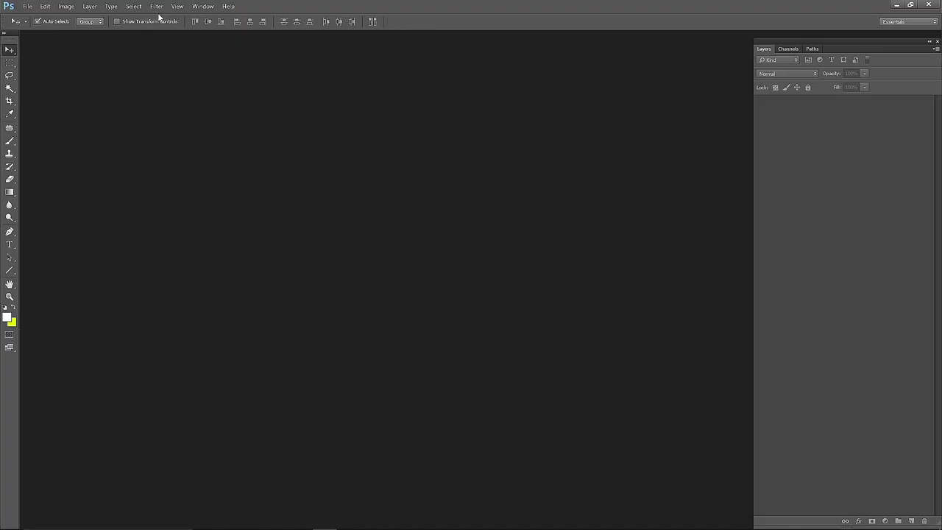
Step: Exit Photoshop and close the Photos preview of birds composition _ 1 _ transparent.png
click(27, 6)
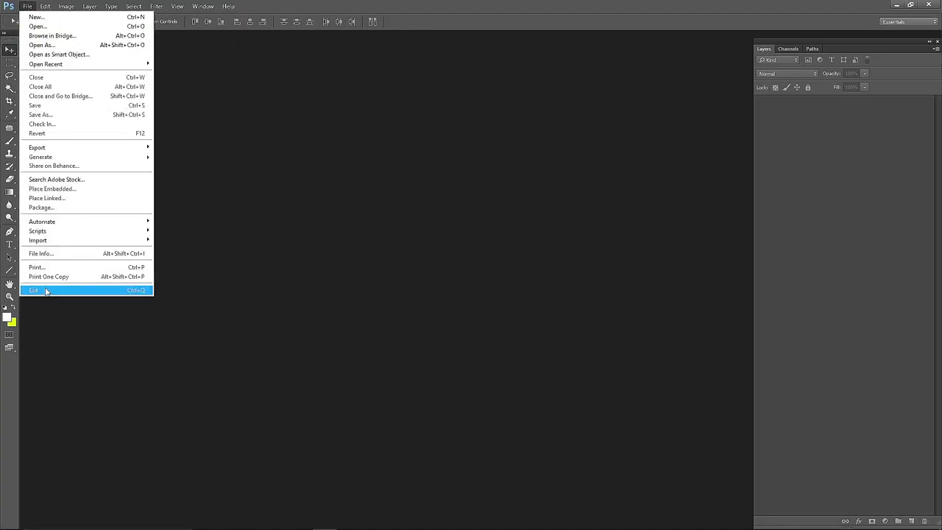
click(126, 292)
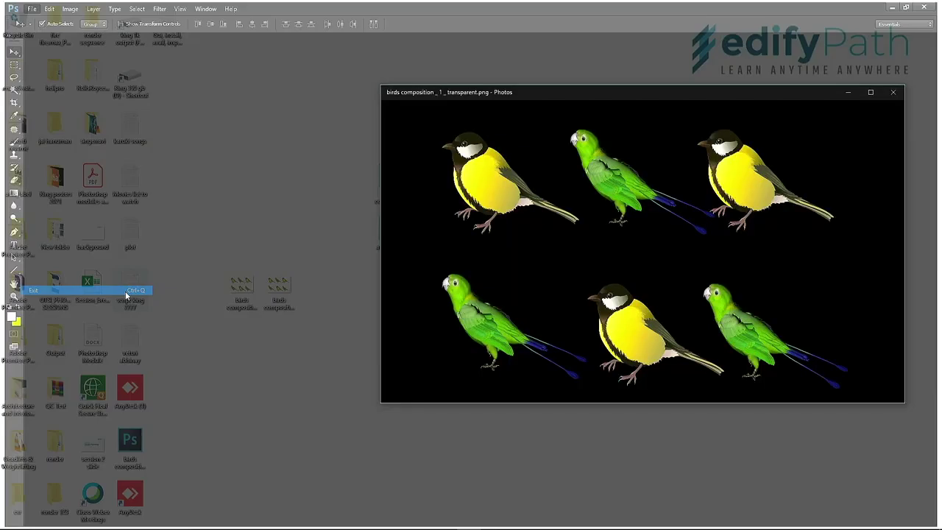
click(895, 94)
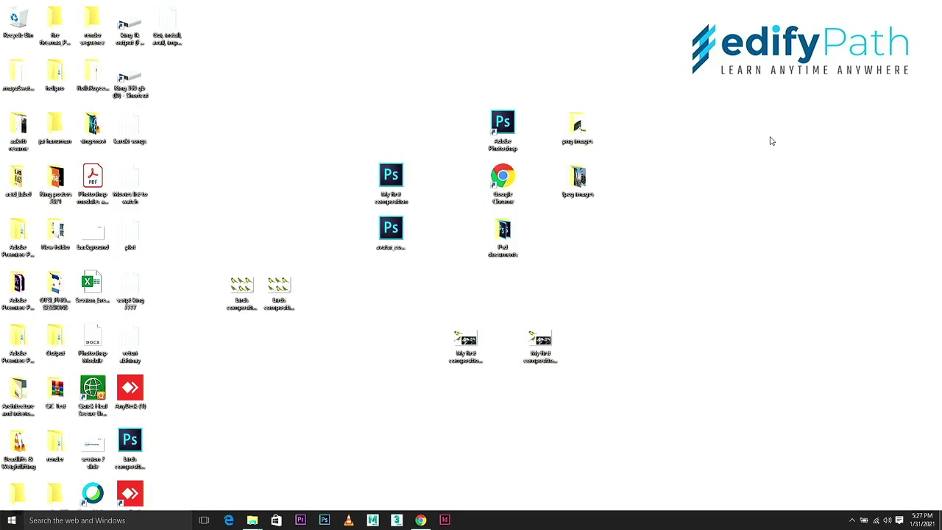